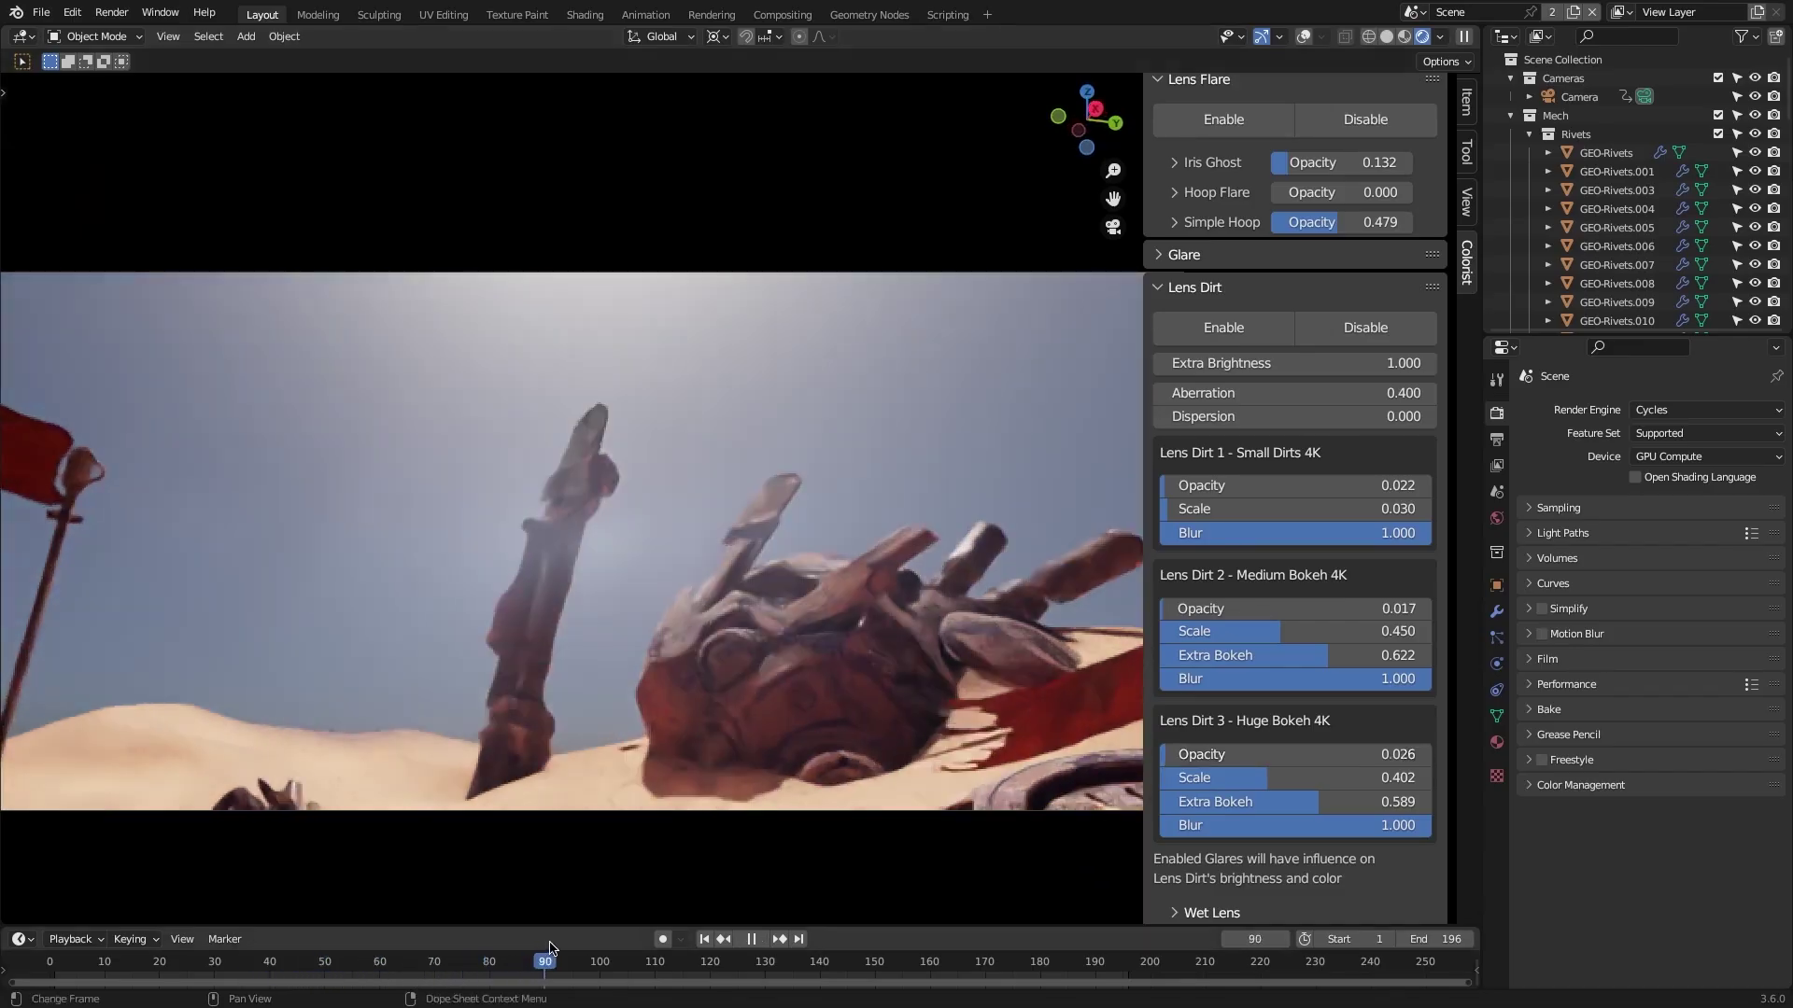
# Step: Play the classroom animation from frame 49, stop at frame 52, and apply the Begonia LUT look
pyautogui.click(318, 960)
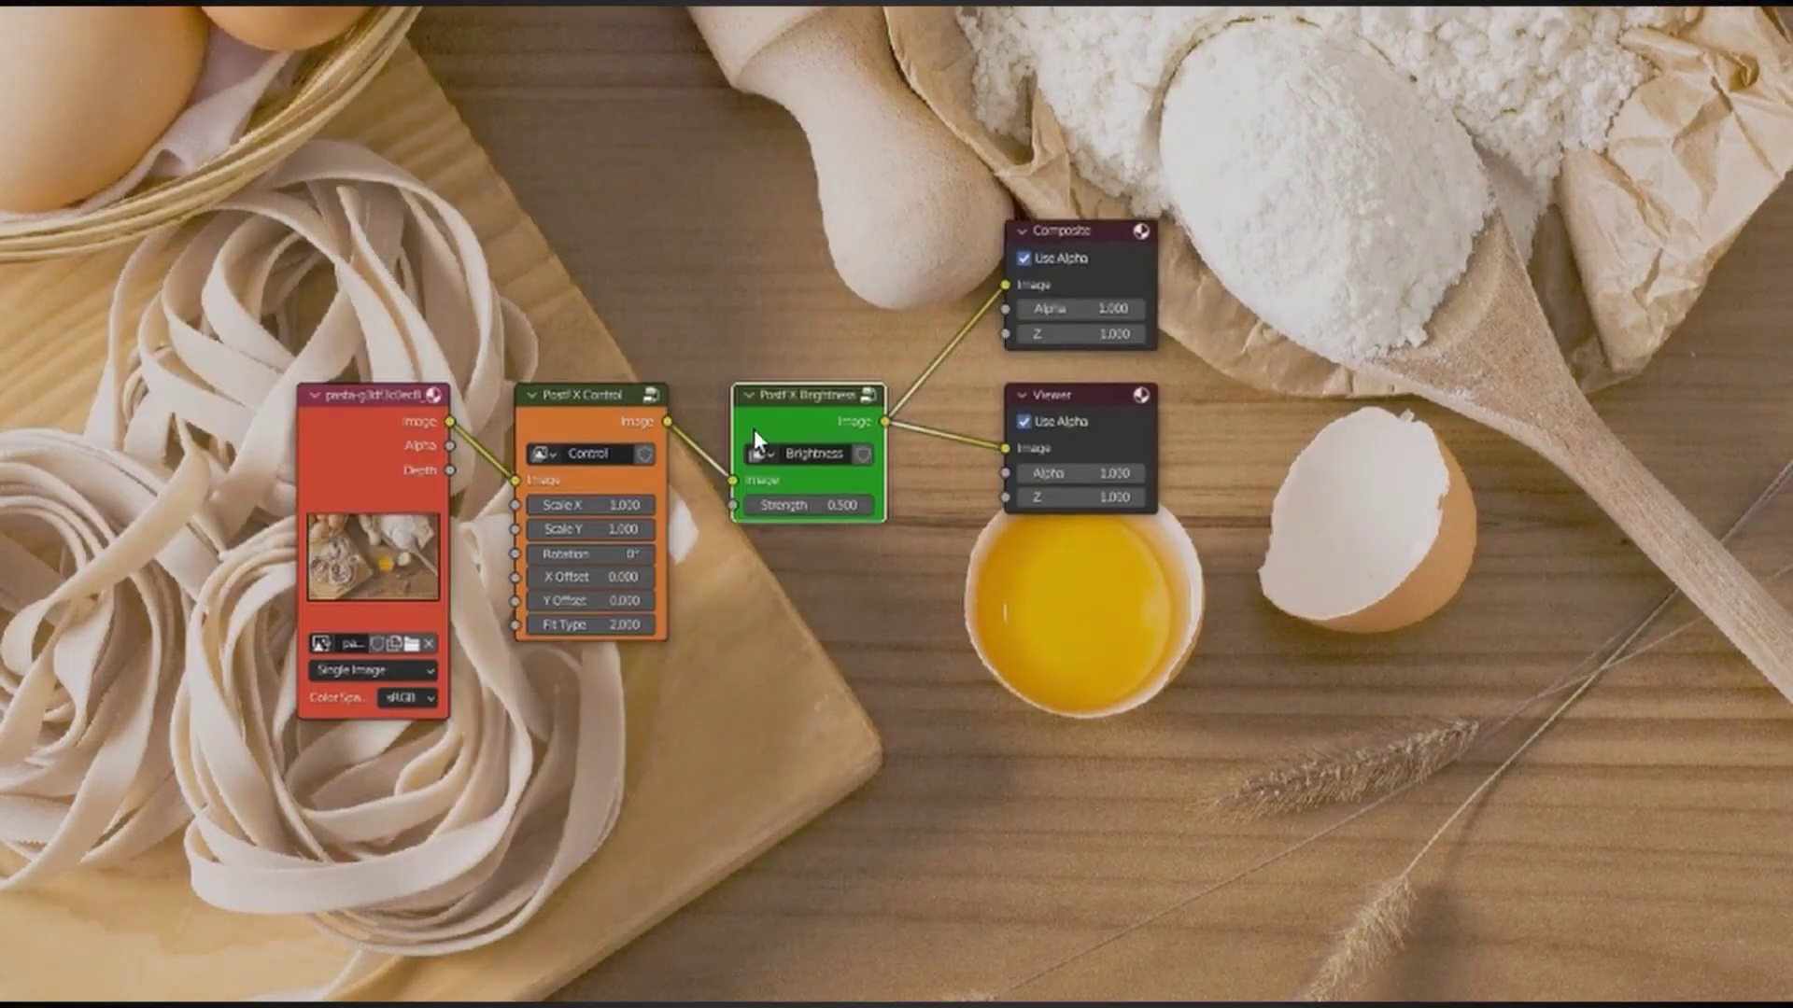
pyautogui.click(758, 453)
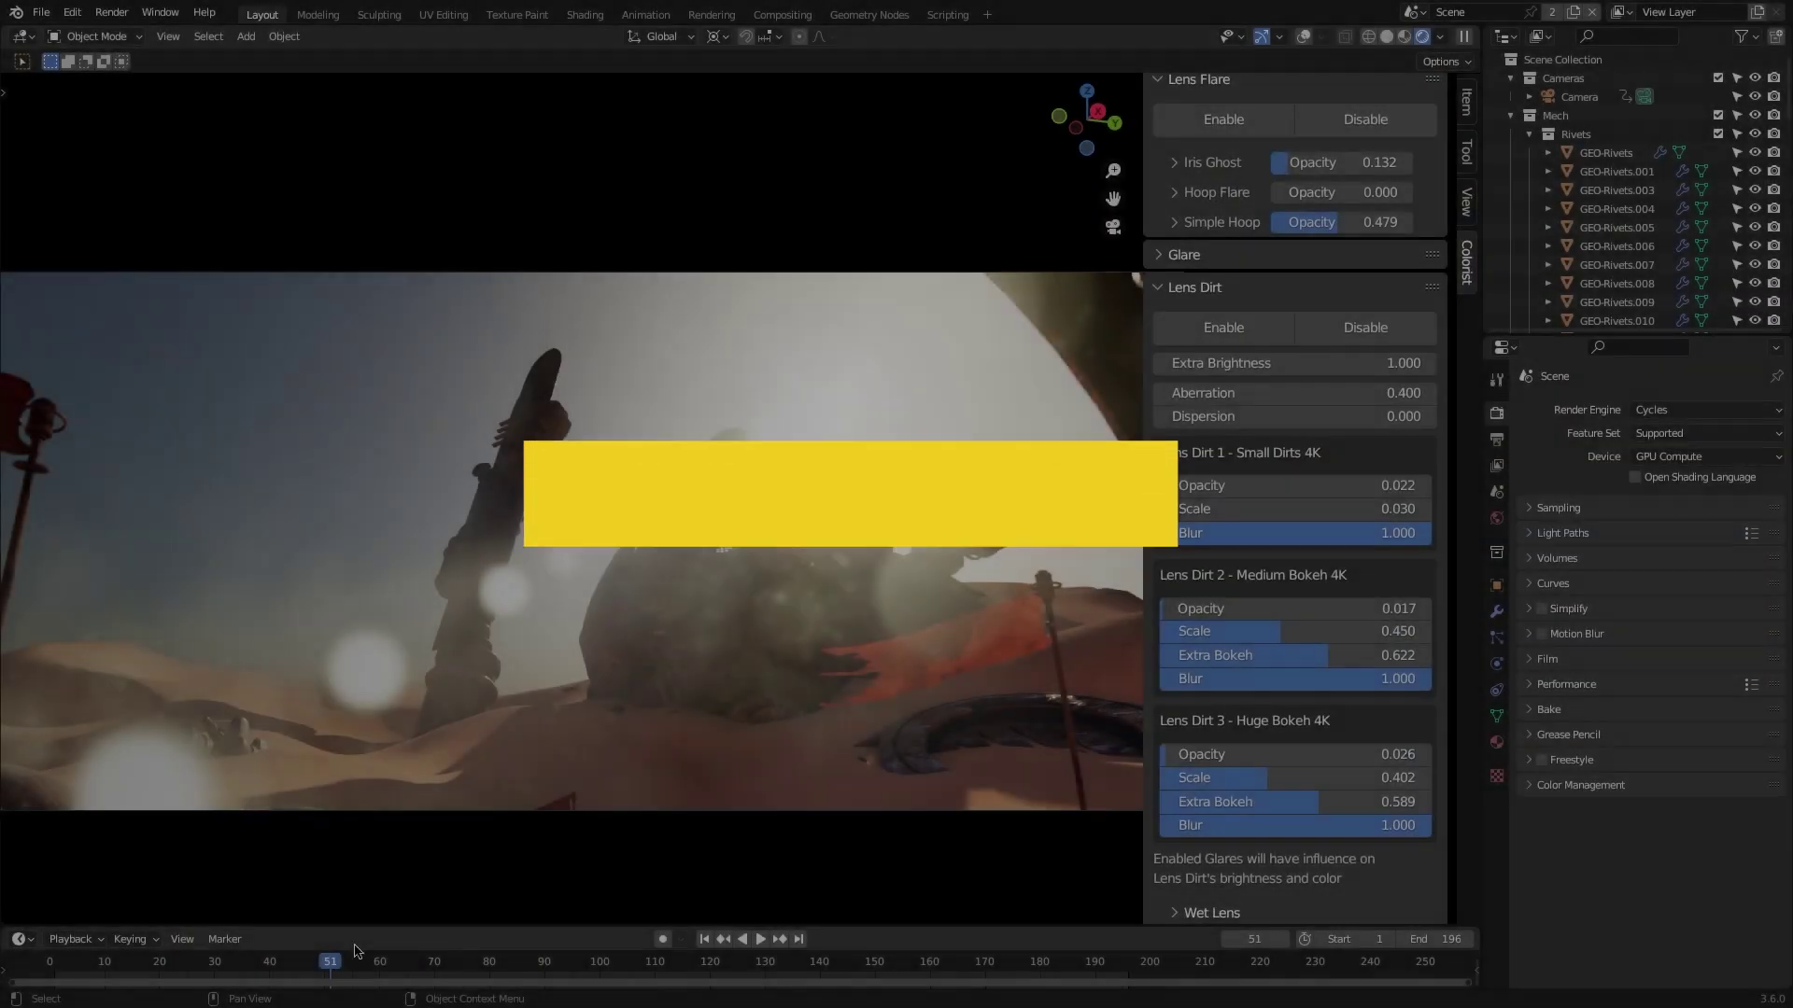
pyautogui.press('space')
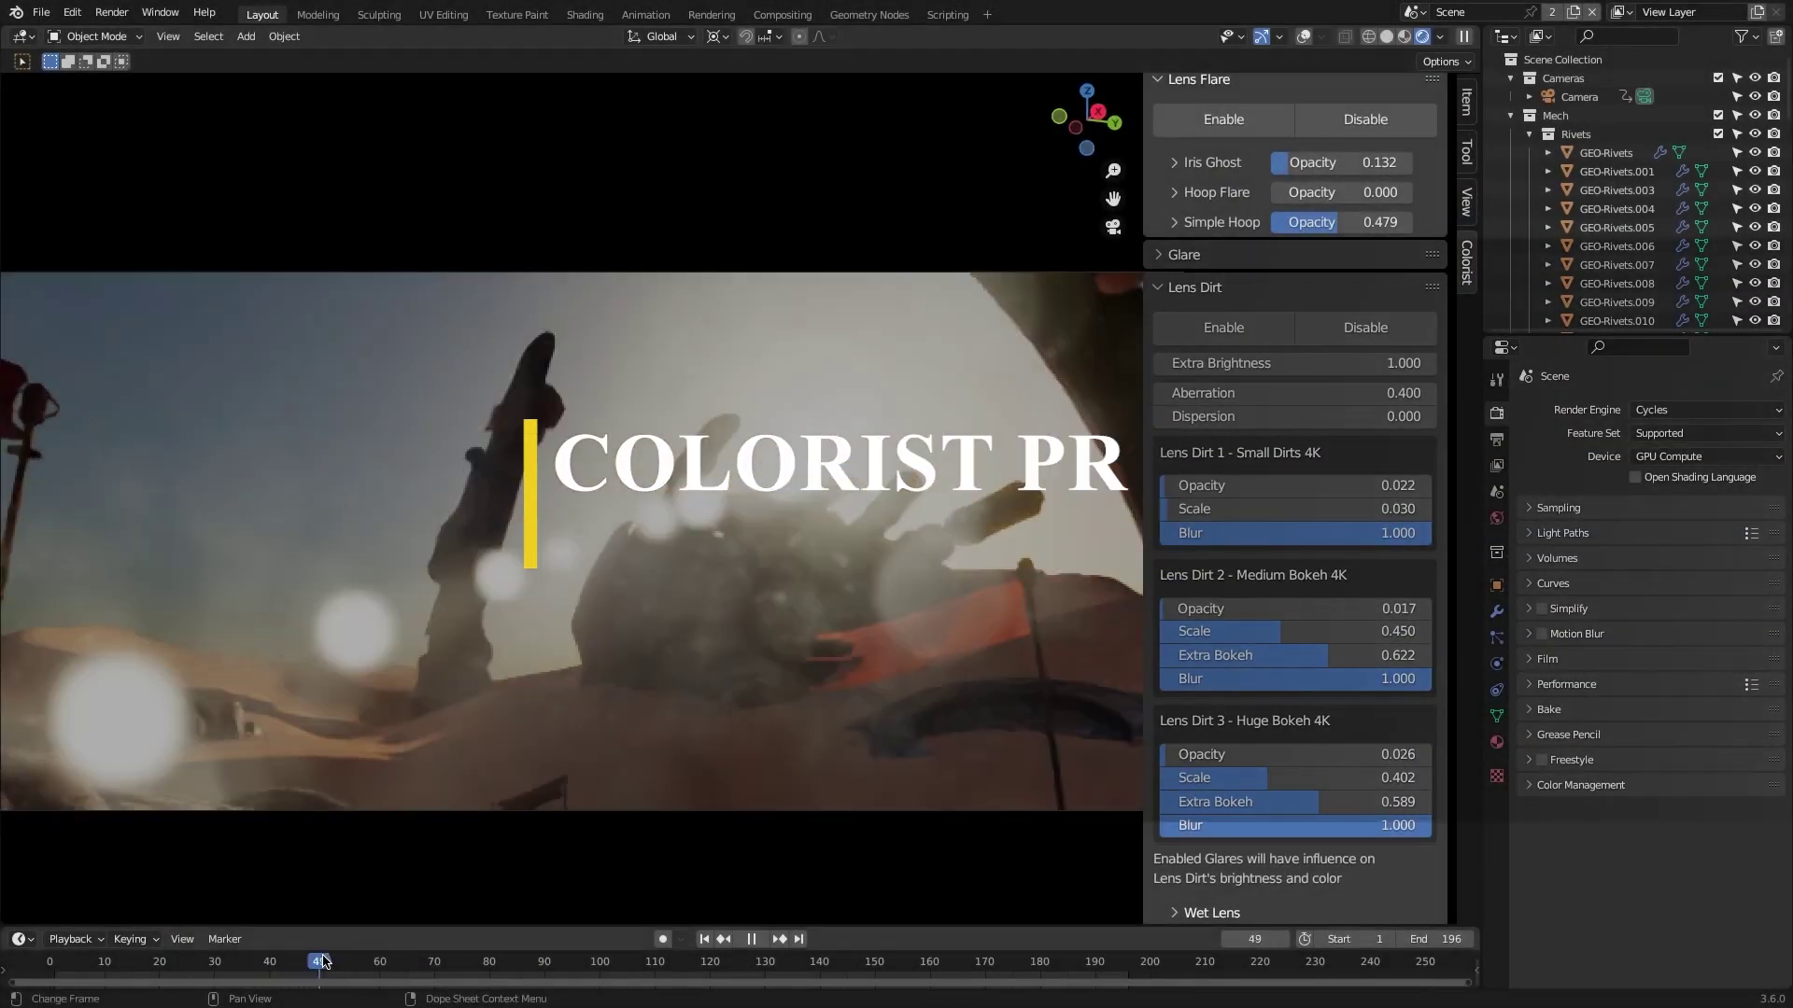
pyautogui.moveTo(400, 955); pyautogui.dragTo(328, 954)
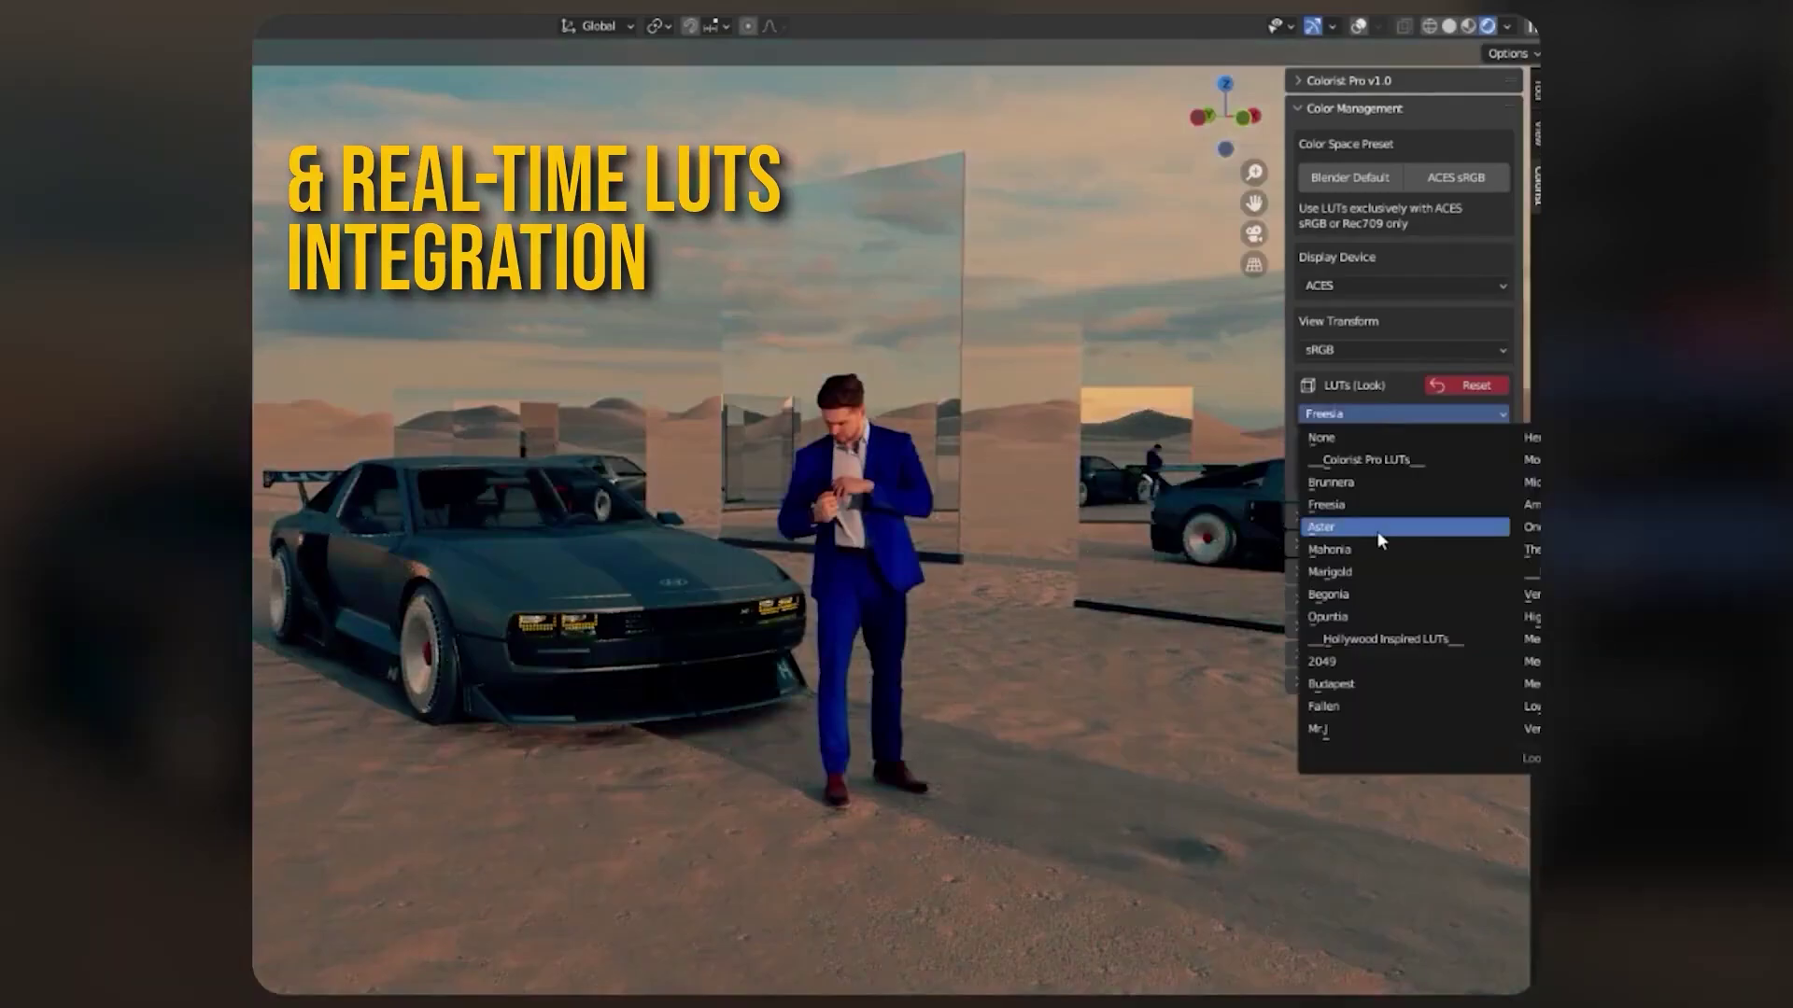
pyautogui.click(1376, 528)
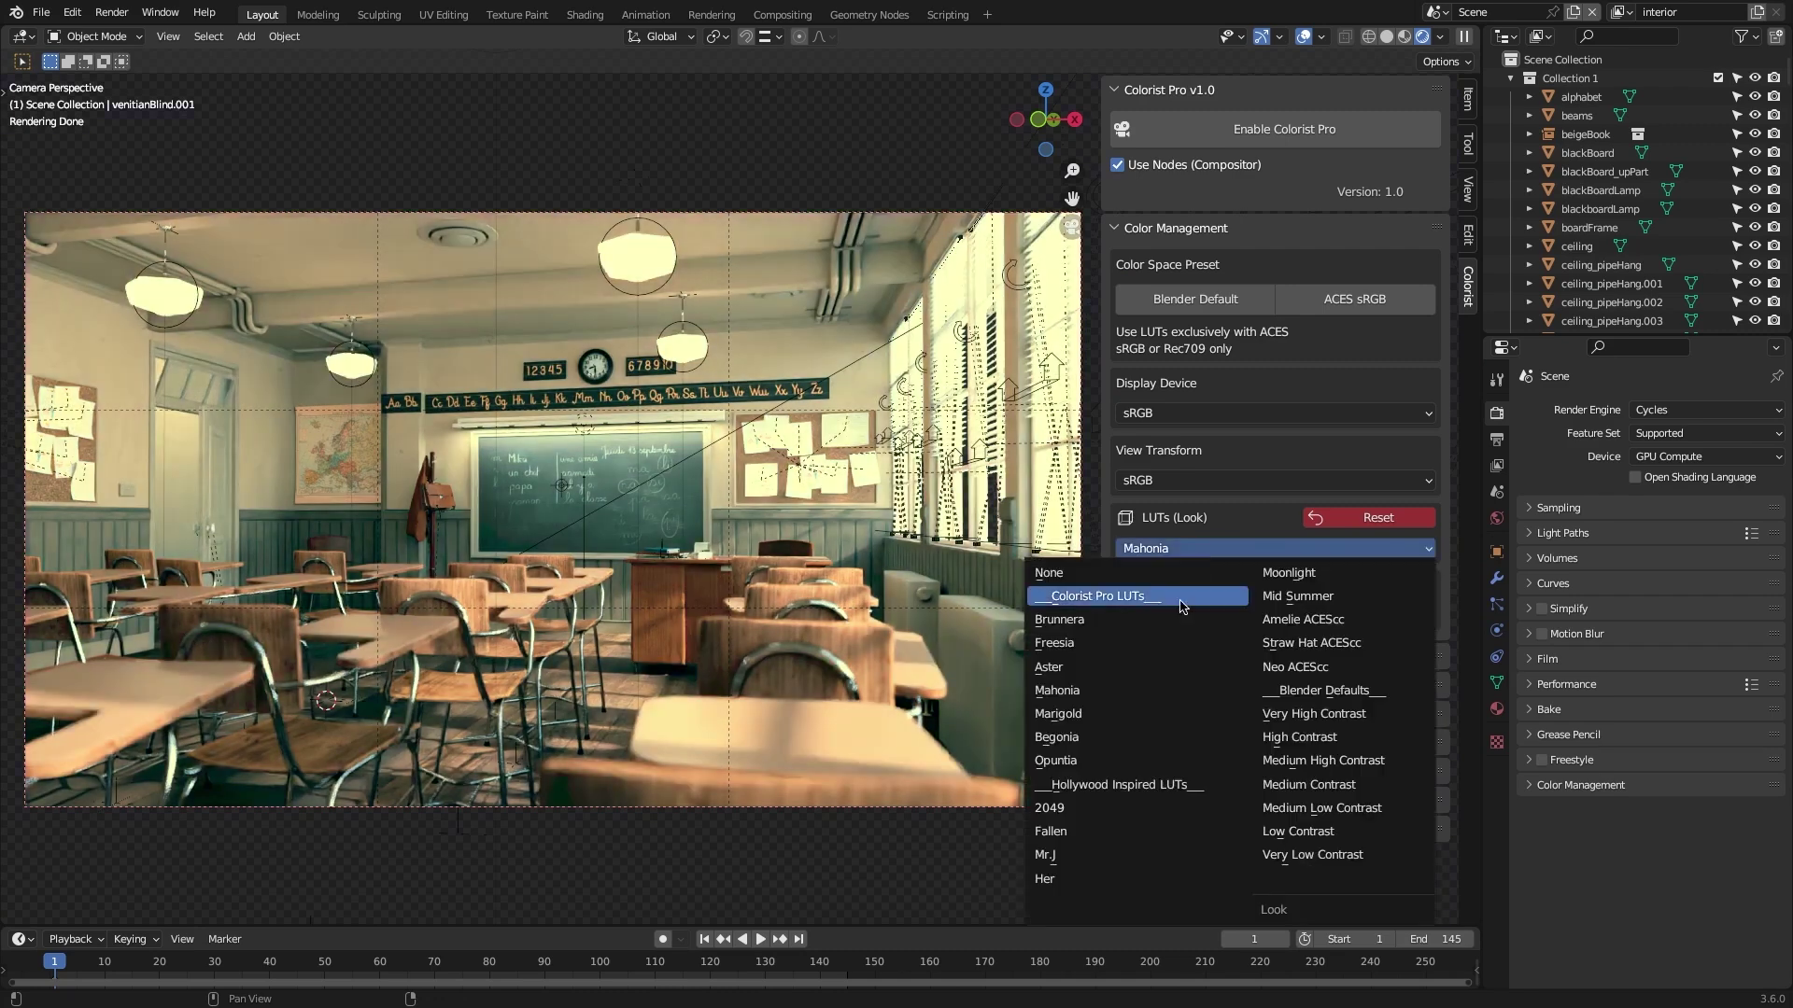
# Step: Try the 2049, Fallen, Mr.J and Her LUT looks on the classroom render
pyautogui.click(1181, 713)
pyautogui.click(1181, 548)
pyautogui.click(1181, 736)
pyautogui.click(1181, 548)
pyautogui.click(1181, 807)
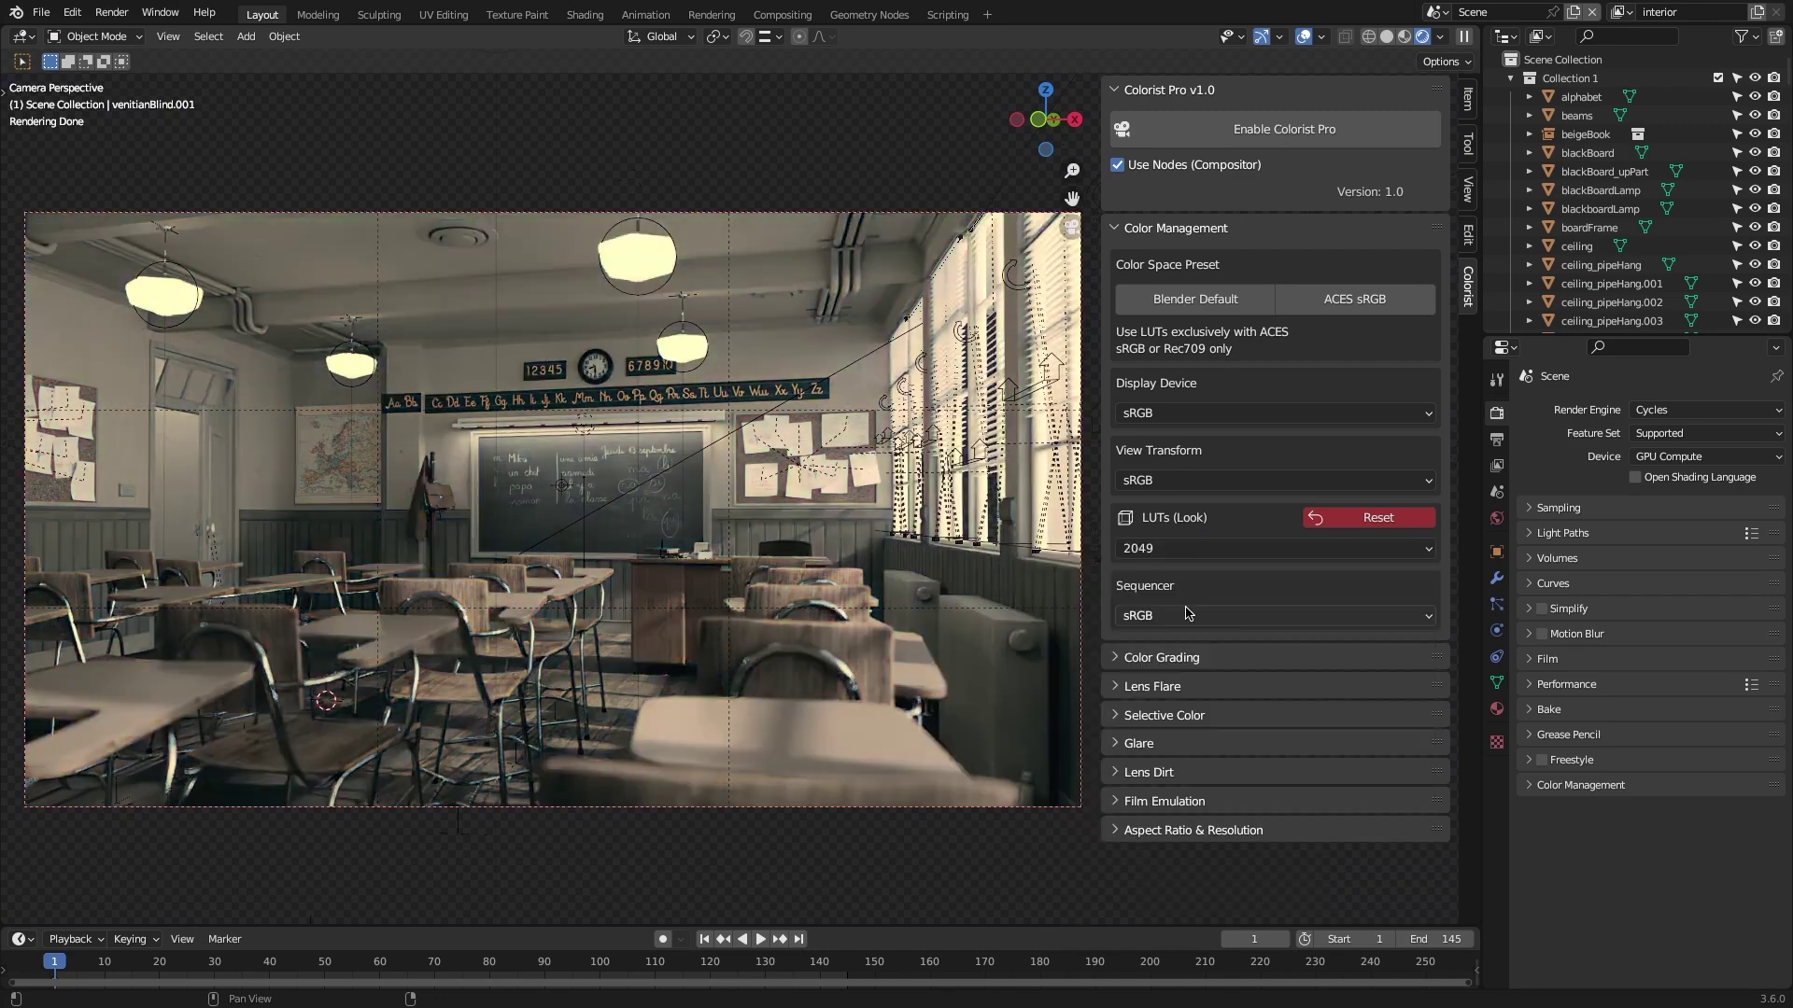
pyautogui.click(1203, 549)
pyautogui.click(1086, 829)
pyautogui.click(1181, 548)
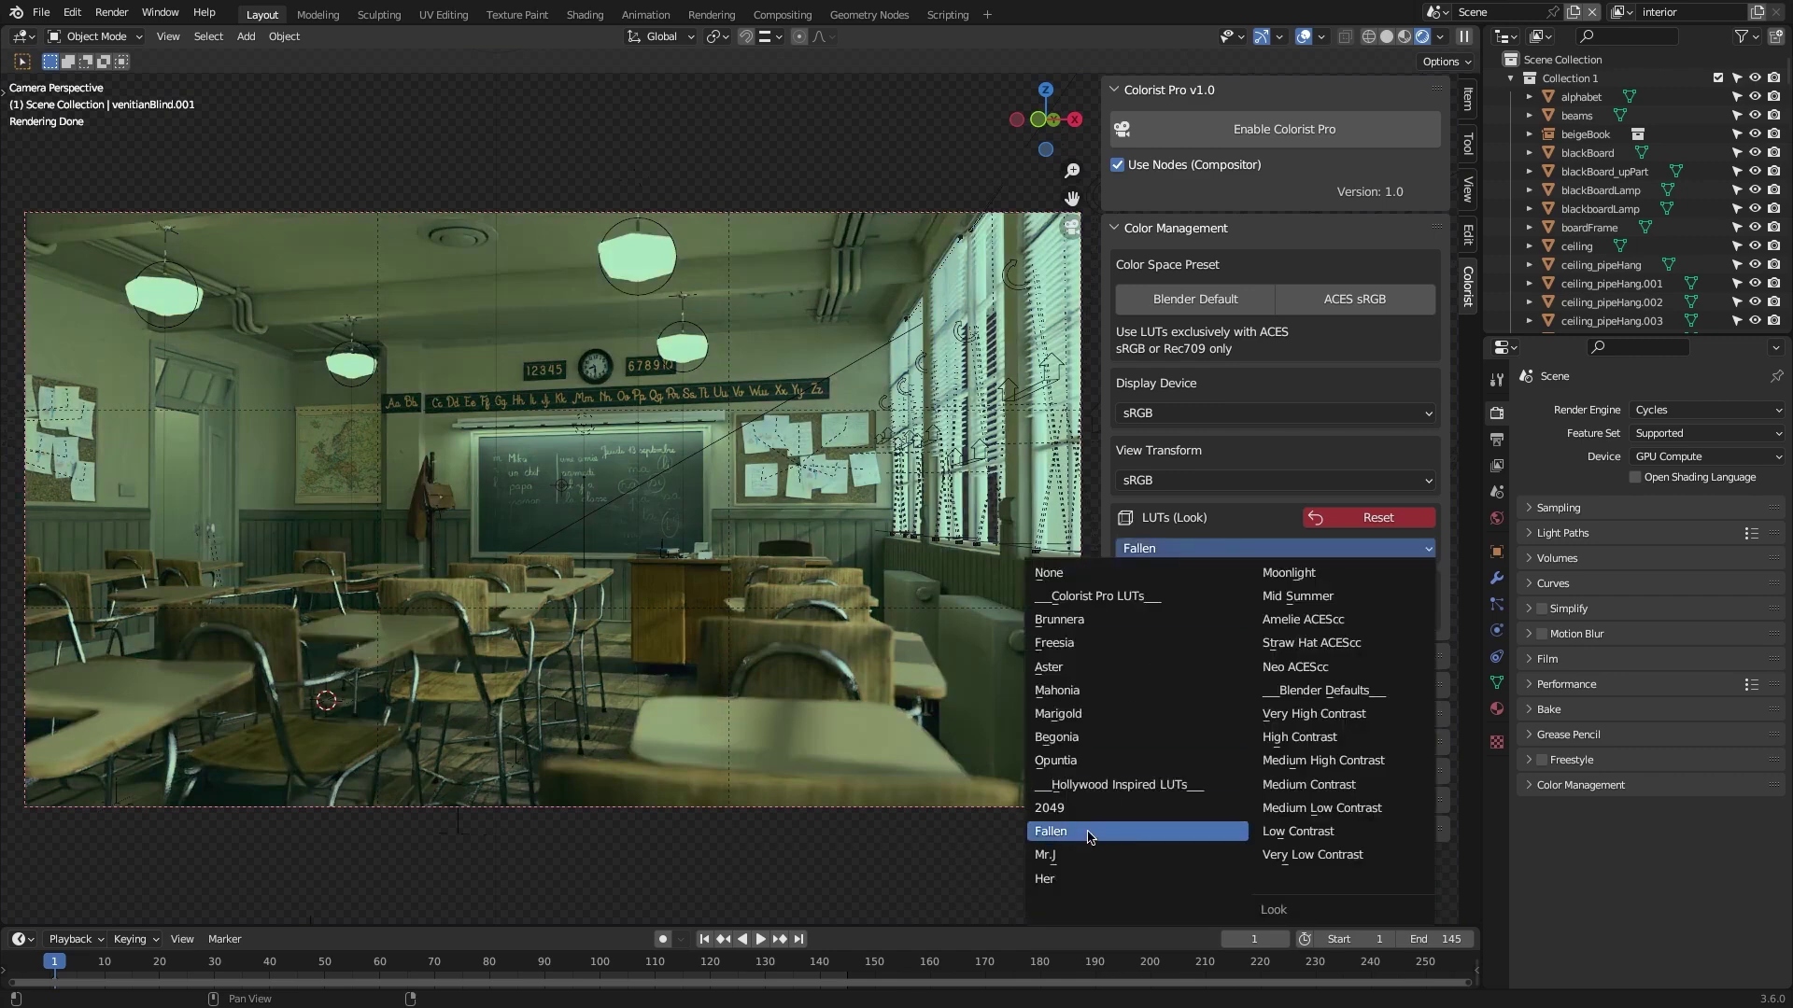
pyautogui.click(1064, 854)
pyautogui.click(1190, 551)
pyautogui.click(1050, 878)
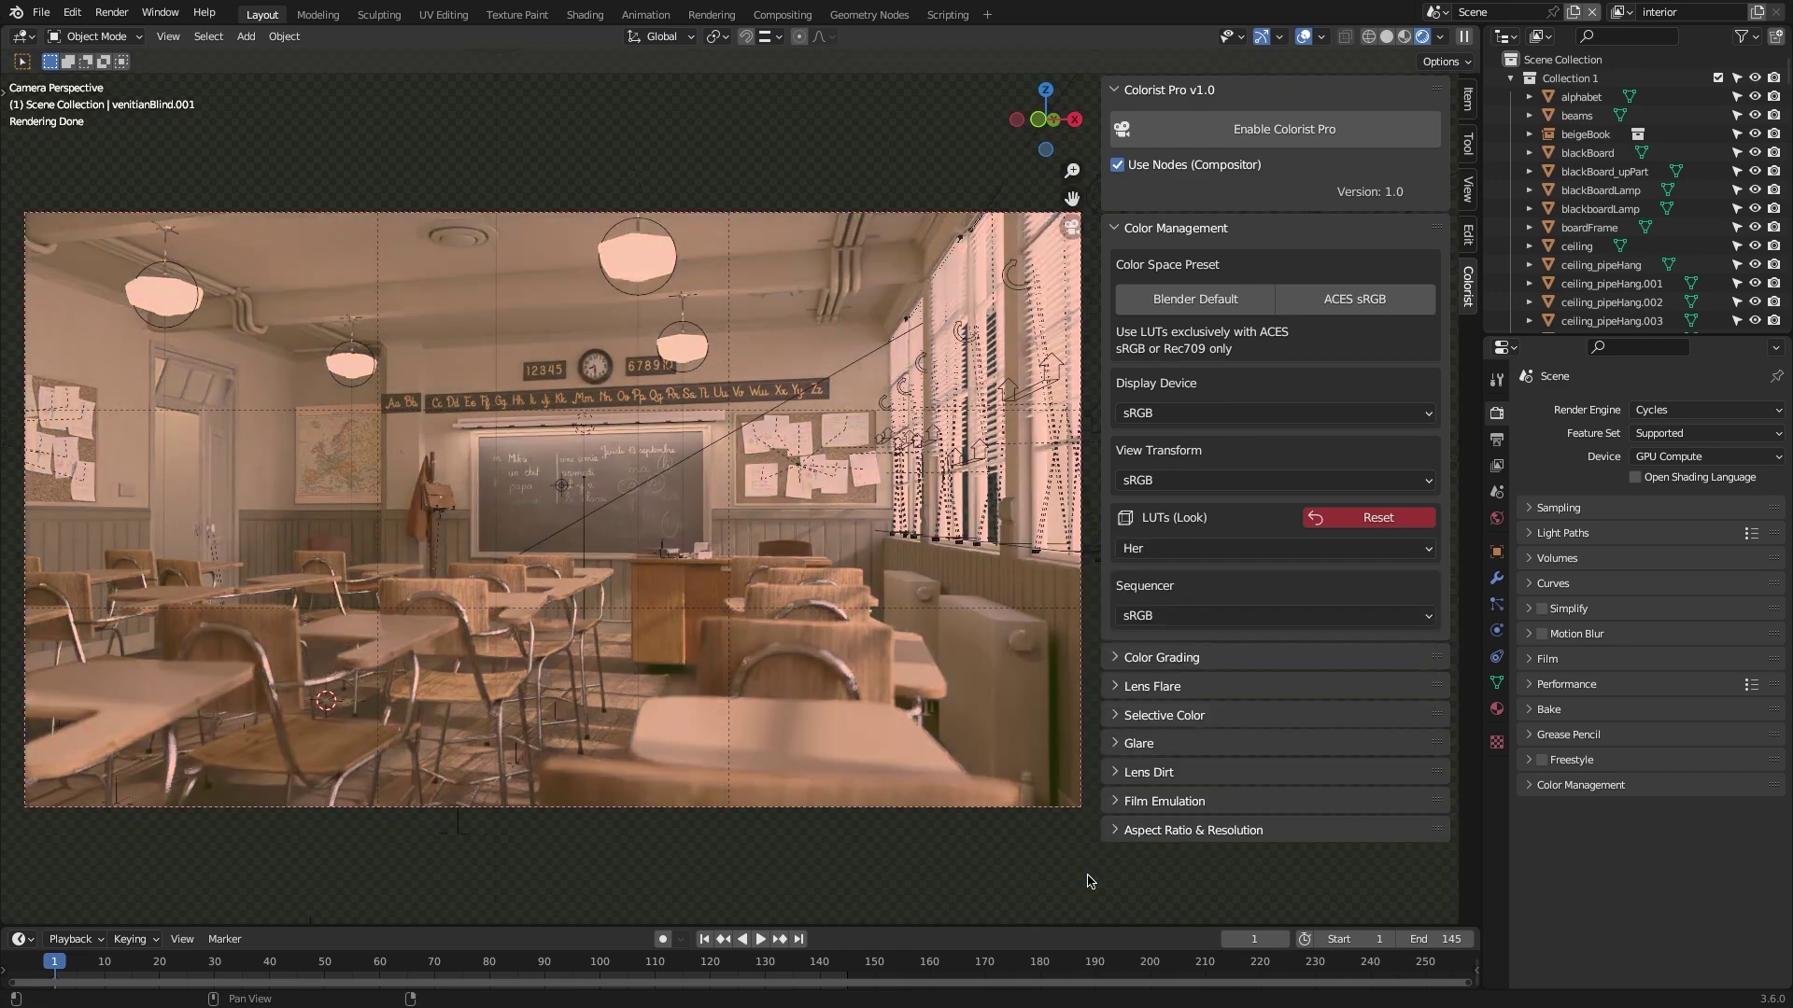
# Step: Cycle through the Moonlight, Mid Summer, Amelie, Straw Hat and Neo ACEScc LUT looks
pyautogui.click(1205, 549)
pyautogui.click(1294, 573)
pyautogui.click(1275, 551)
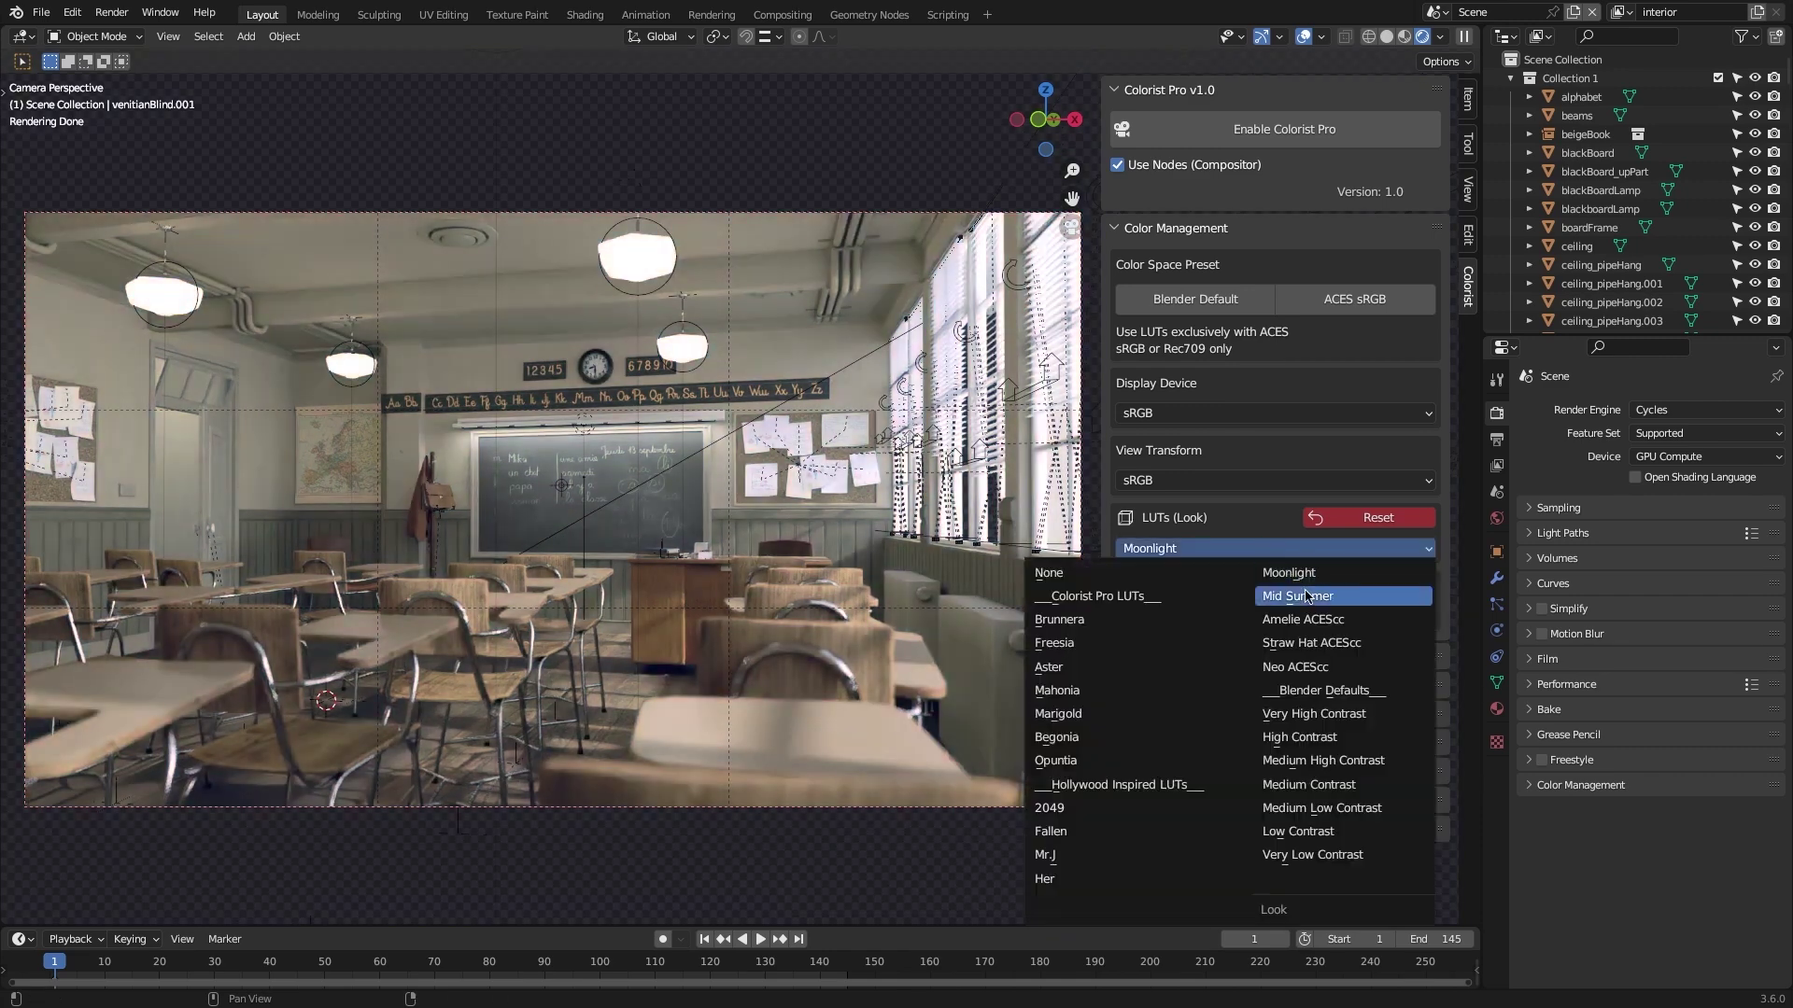
pyautogui.click(1305, 596)
pyautogui.click(1279, 549)
pyautogui.click(1303, 619)
pyautogui.click(1268, 550)
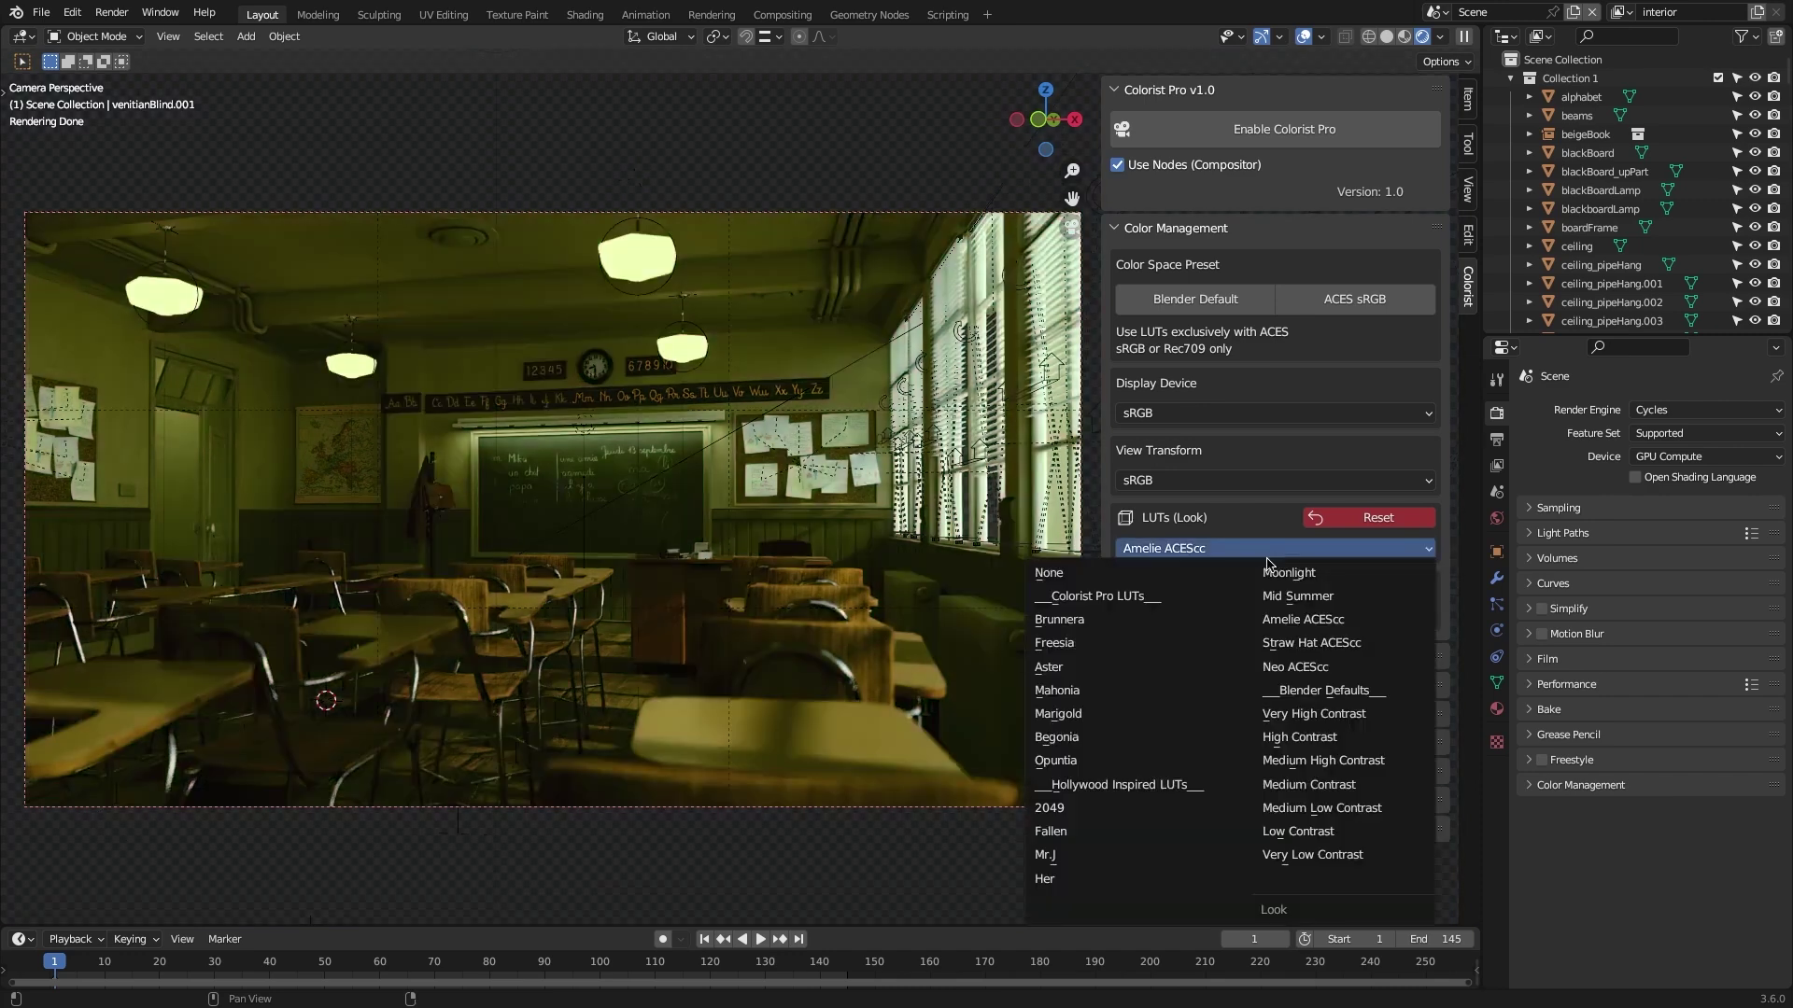
pyautogui.click(1310, 642)
pyautogui.click(1279, 549)
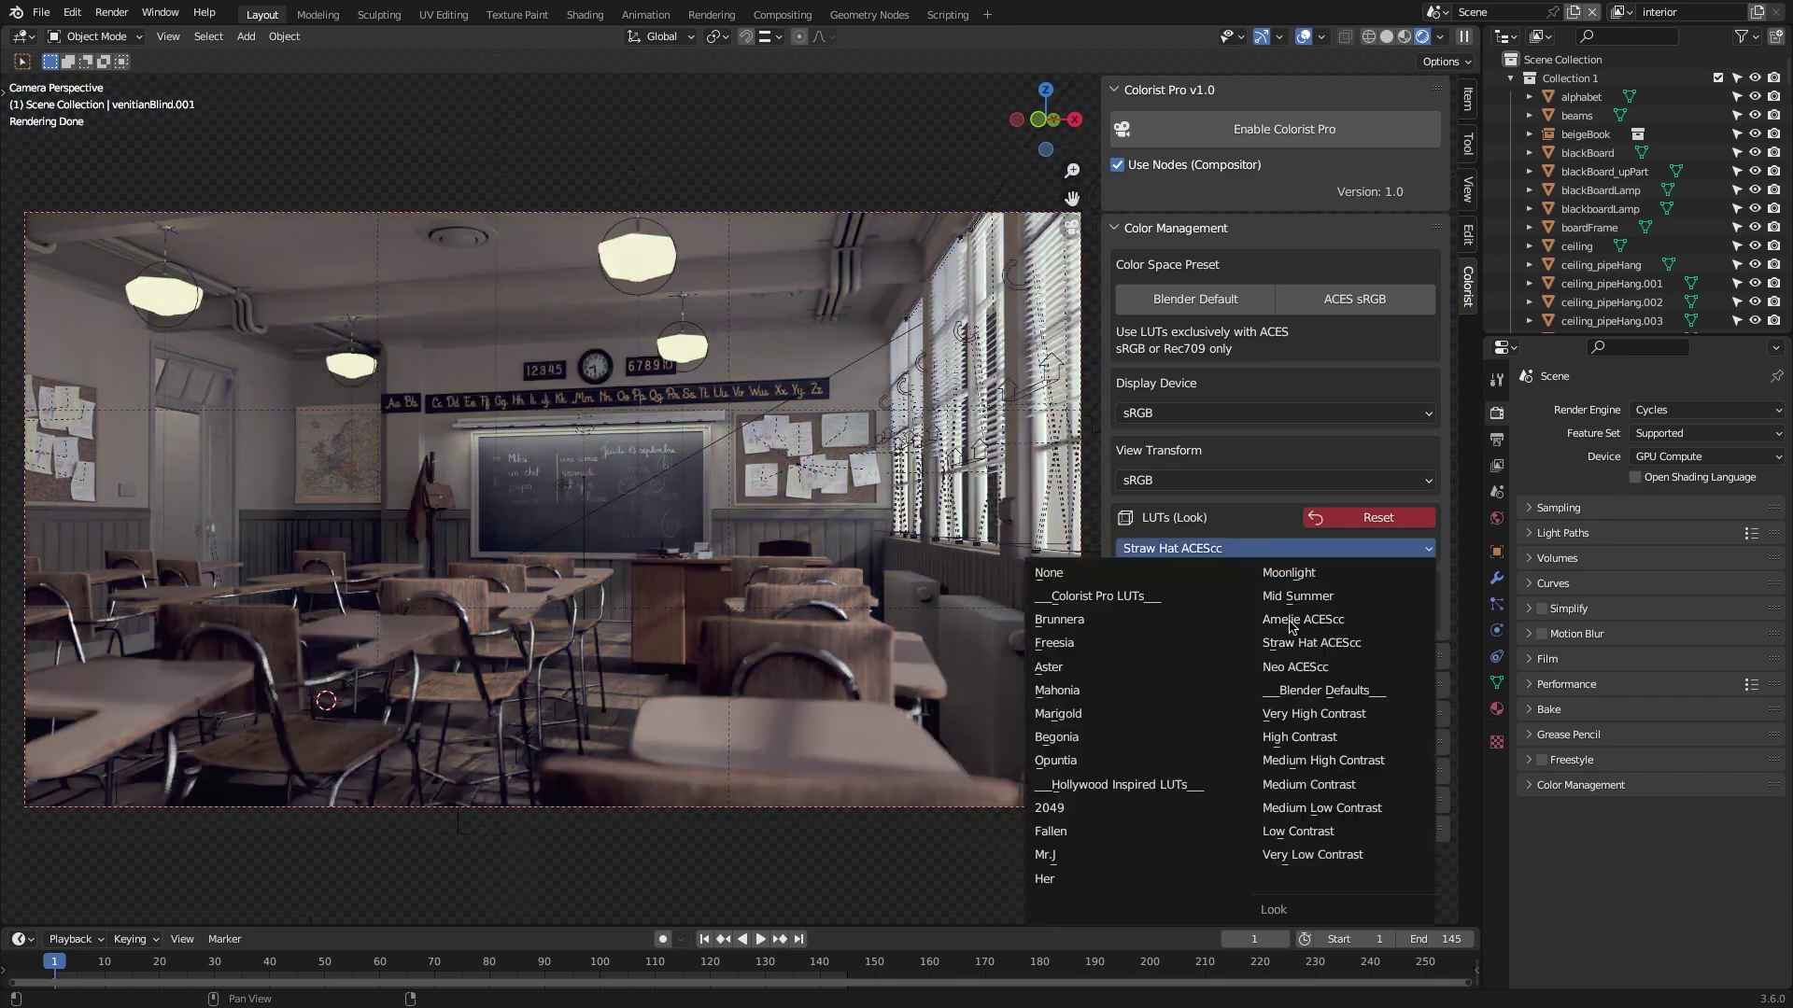
pyautogui.click(1307, 666)
pyautogui.click(1275, 549)
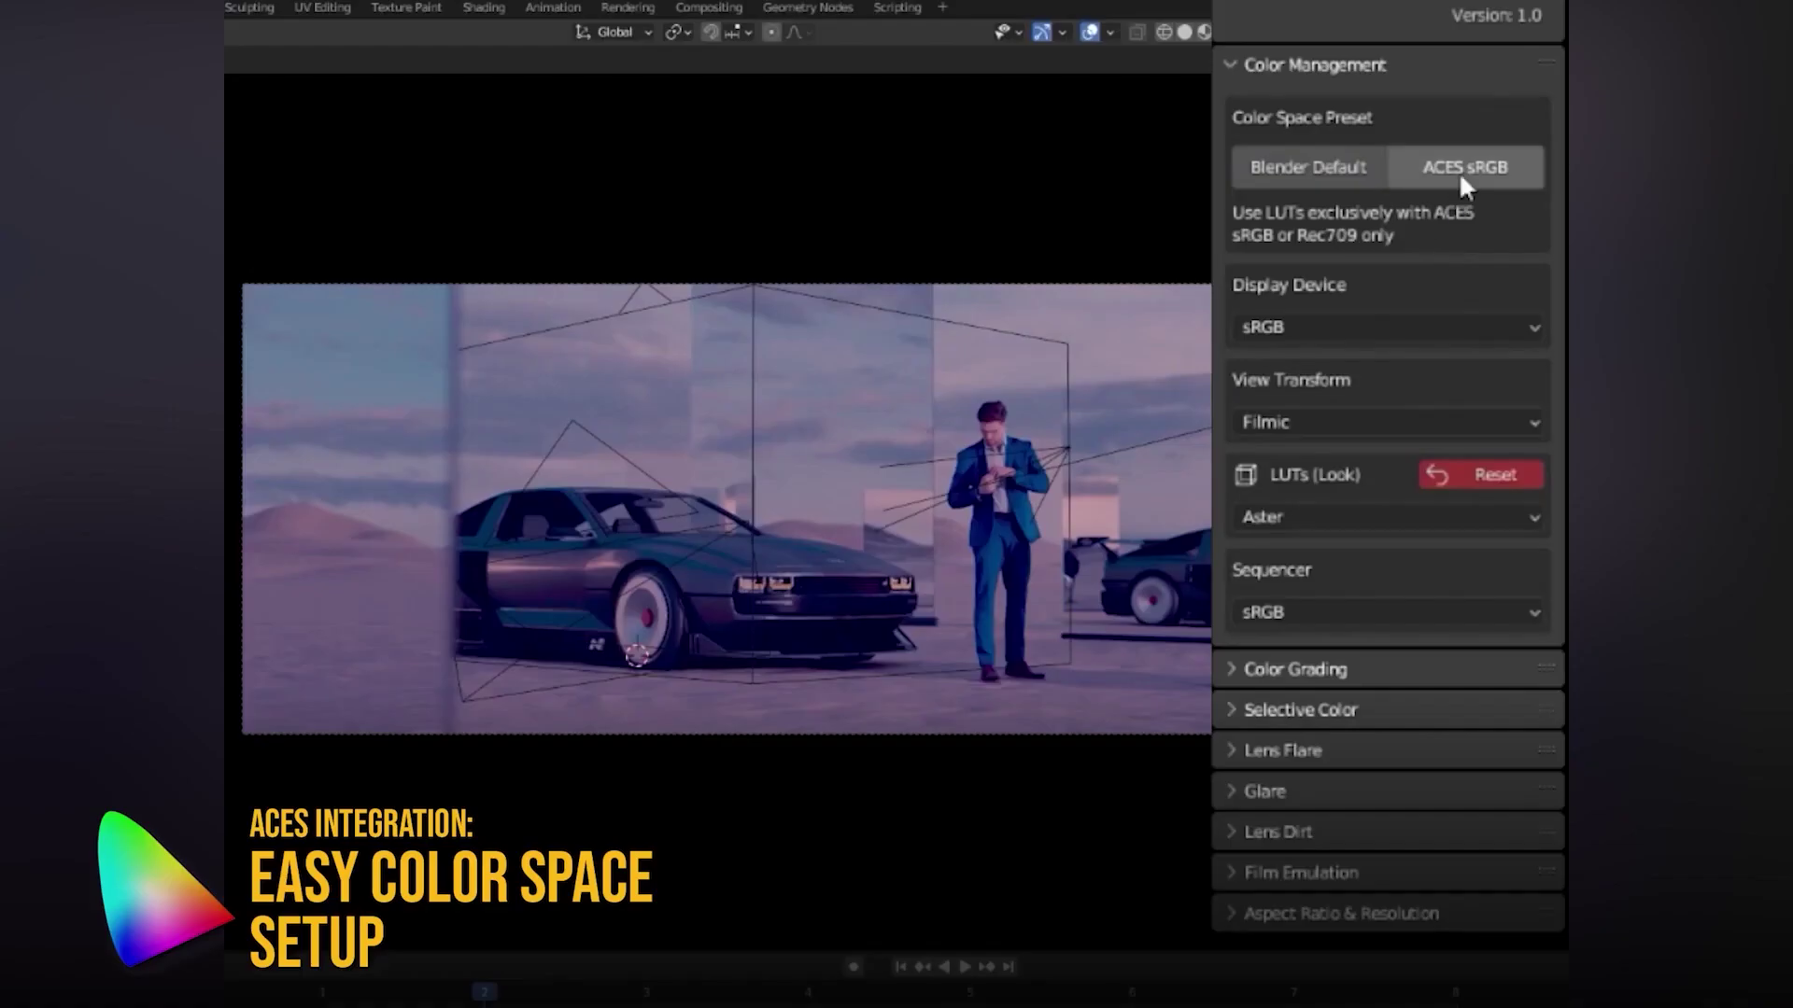
# Step: Switch the colour space preset to ACES sRGB, then back to Blender Default
pyautogui.click(1458, 171)
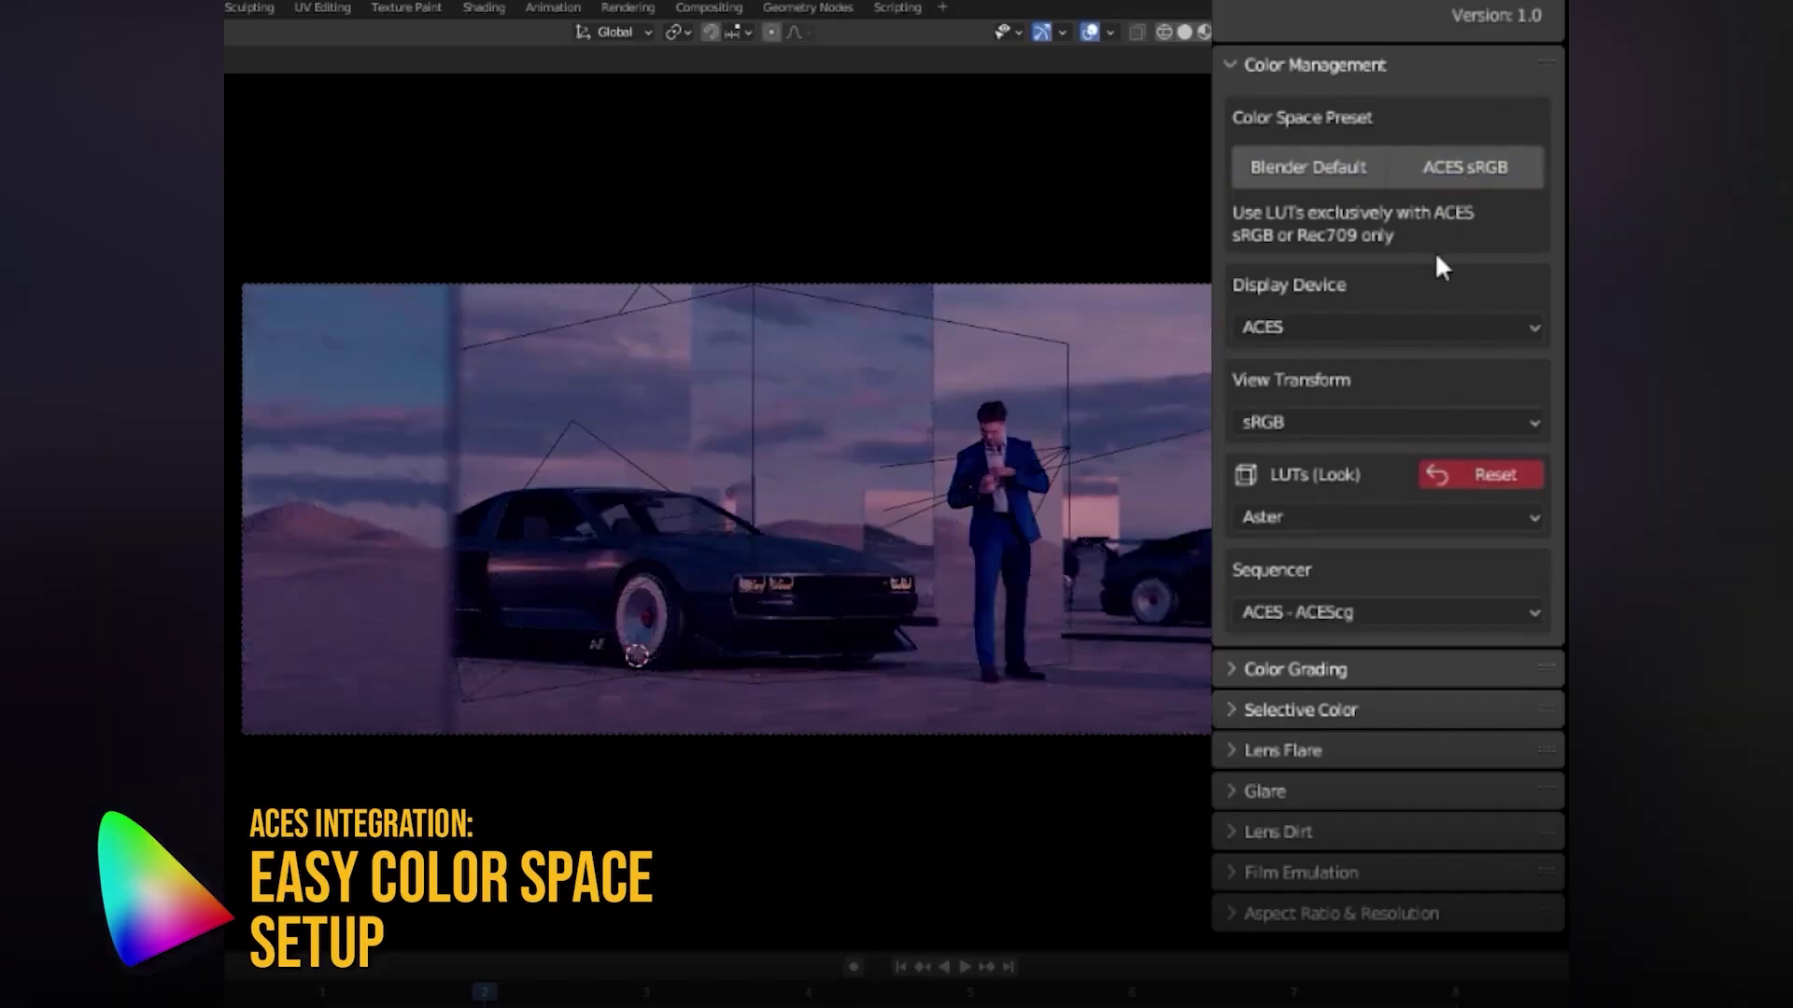
pyautogui.click(1373, 175)
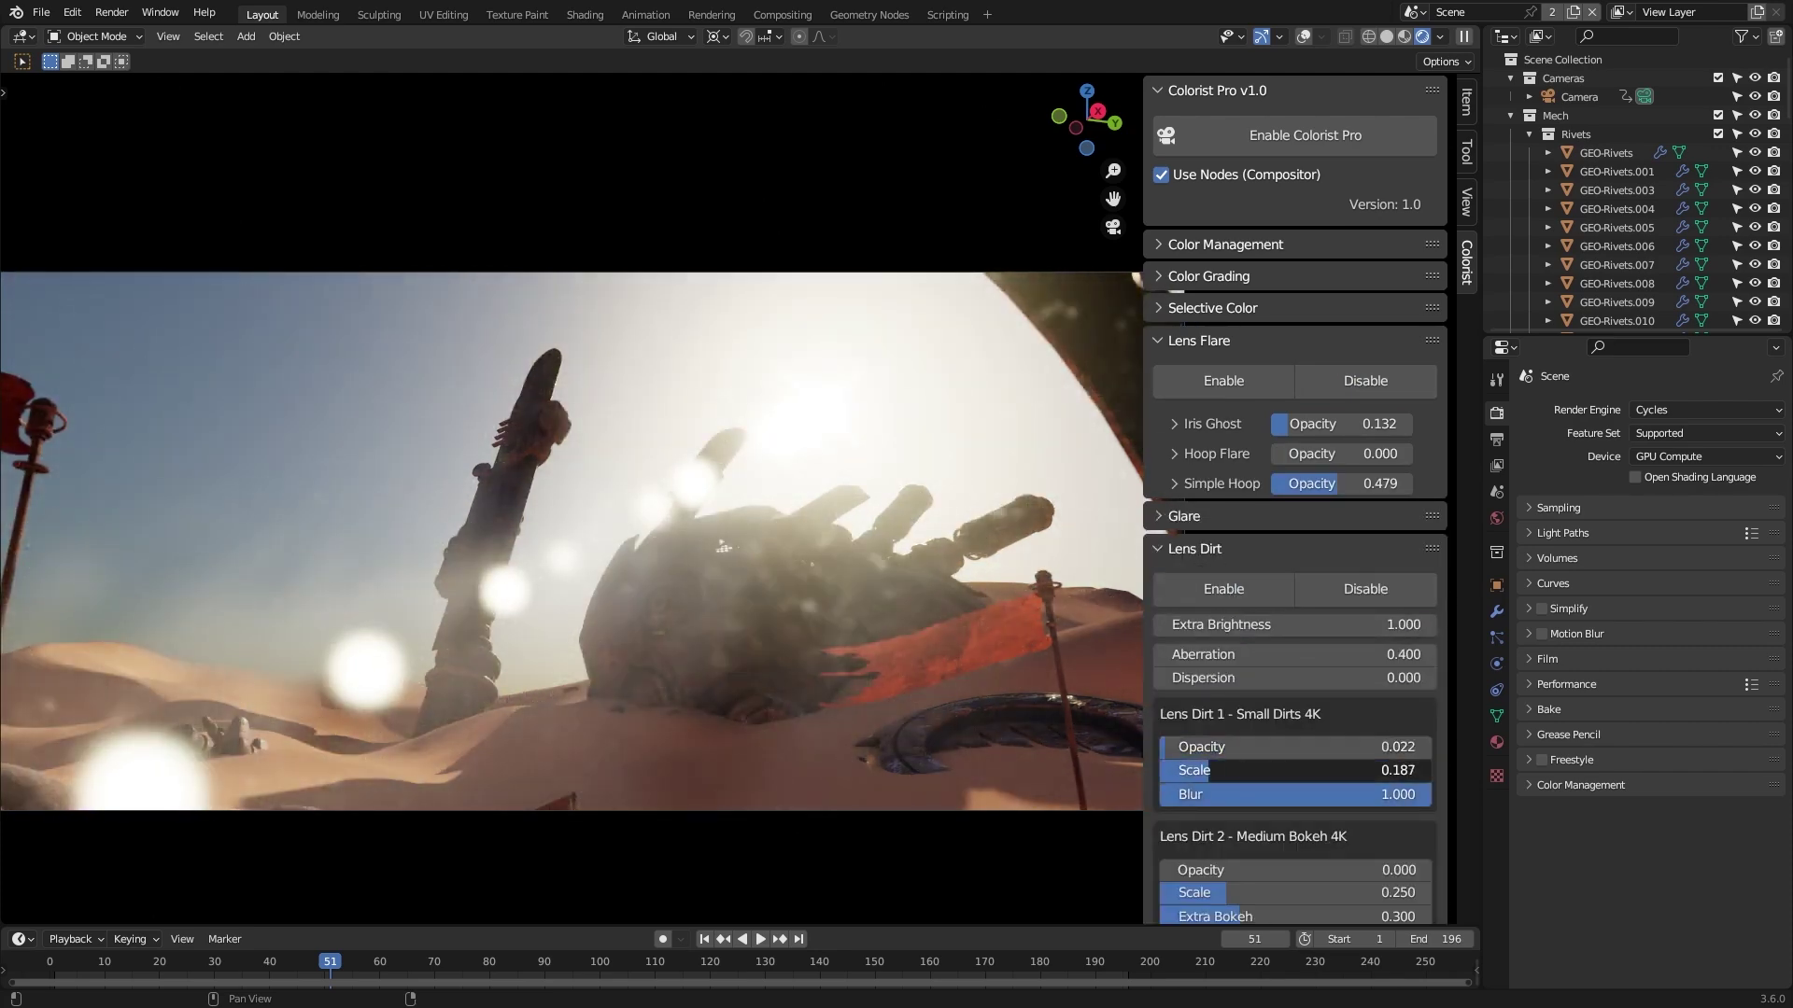
# Step: Play back the desert mech animation with the Lens Dirt bokeh settings in view
pyautogui.scroll(-5, 1244, 698)
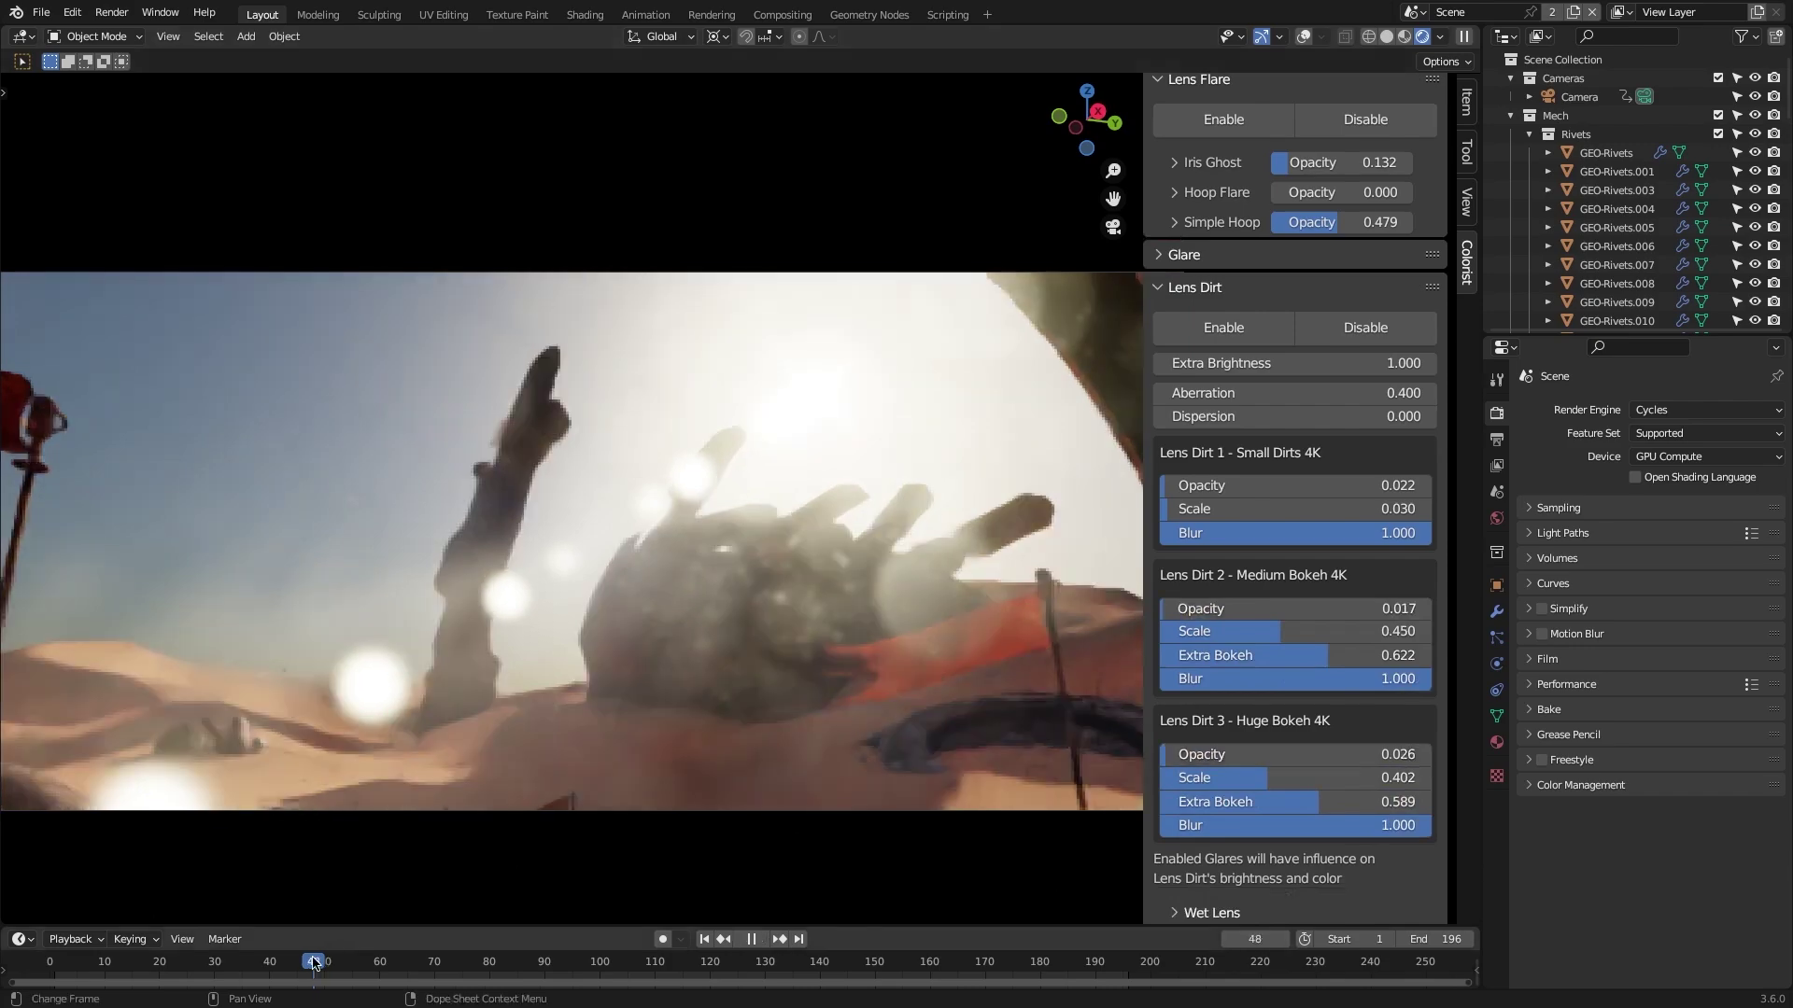
pyautogui.press('space')
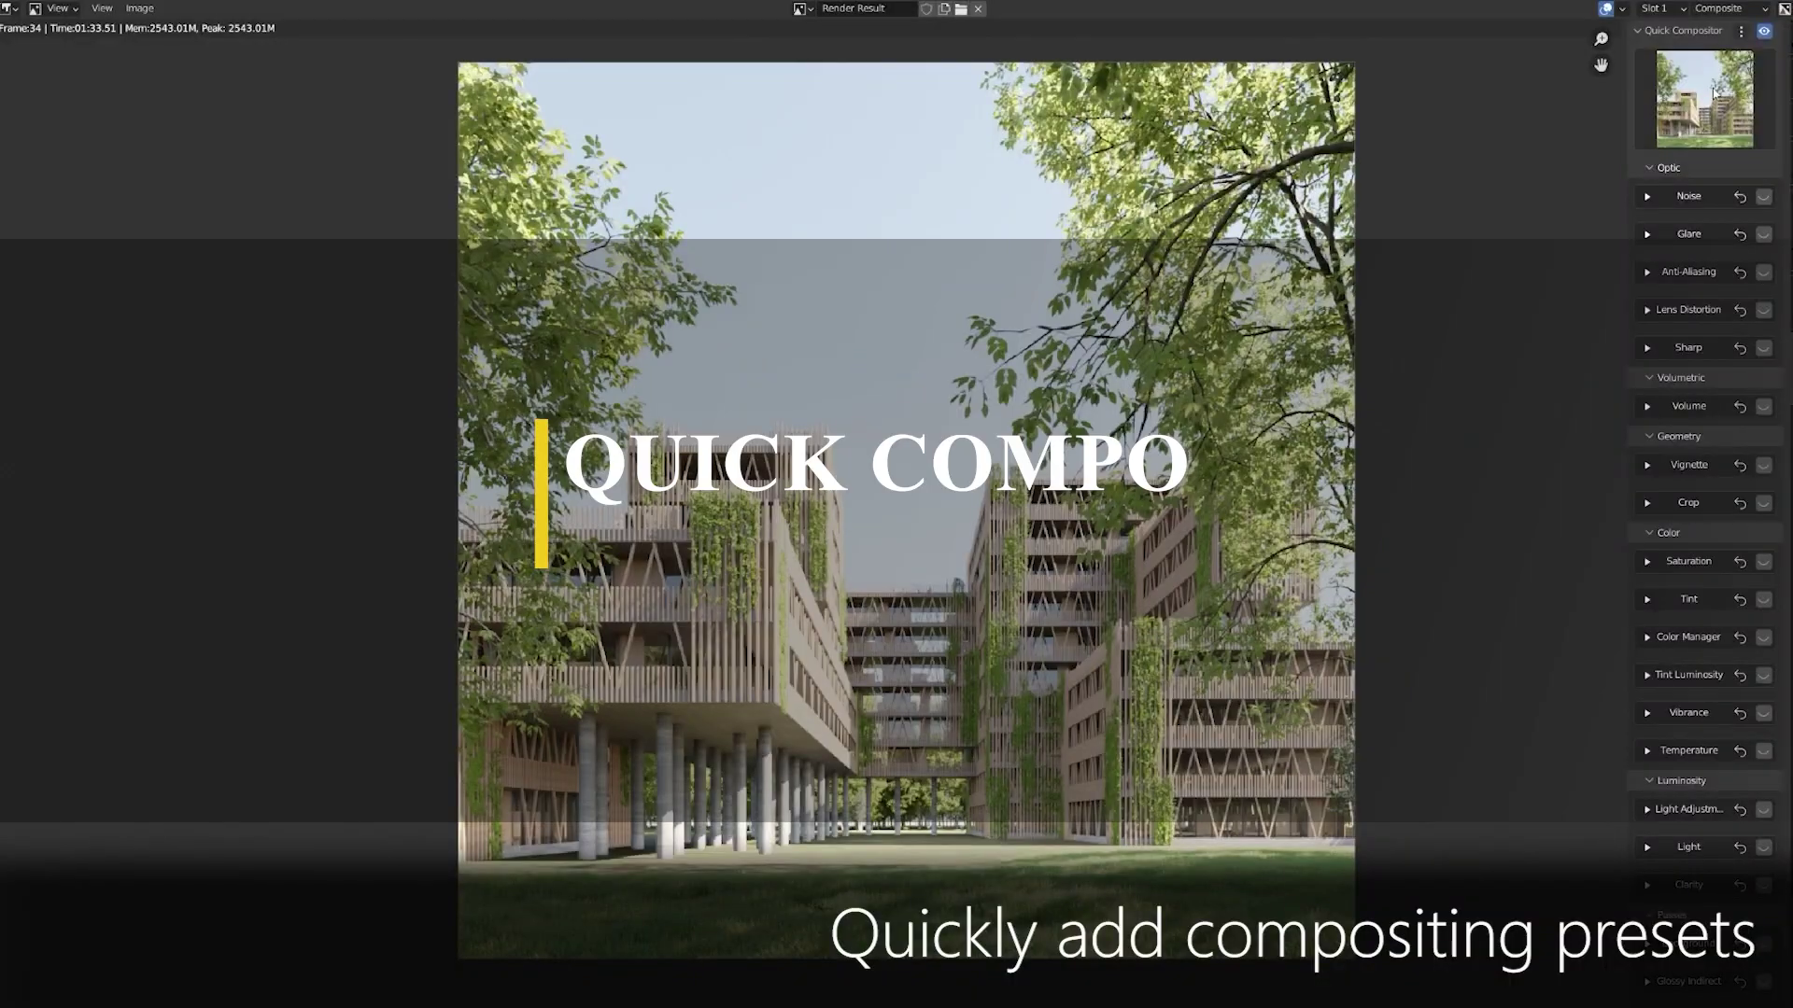
# Step: Try a series of Quick Compositor presets on the housing render, including warm sunny and sepia
pyautogui.click(1716, 93)
pyautogui.click(1497, 197)
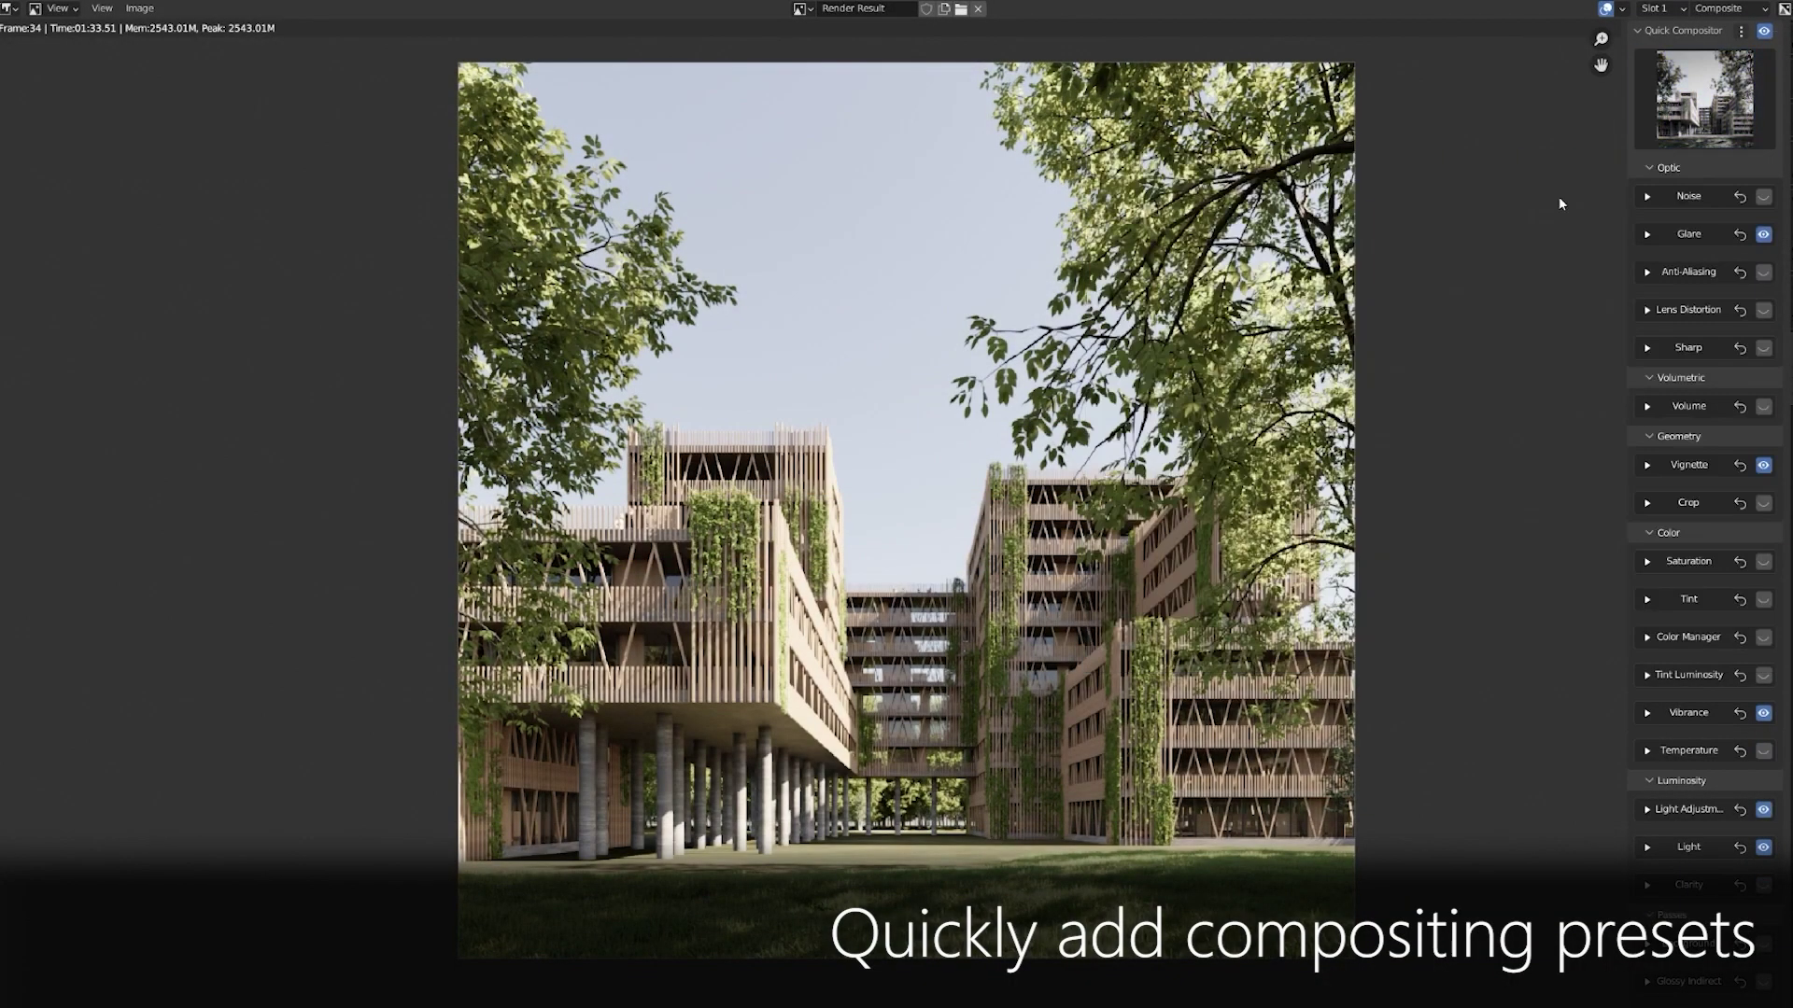
pyautogui.click(1704, 98)
pyautogui.click(1549, 210)
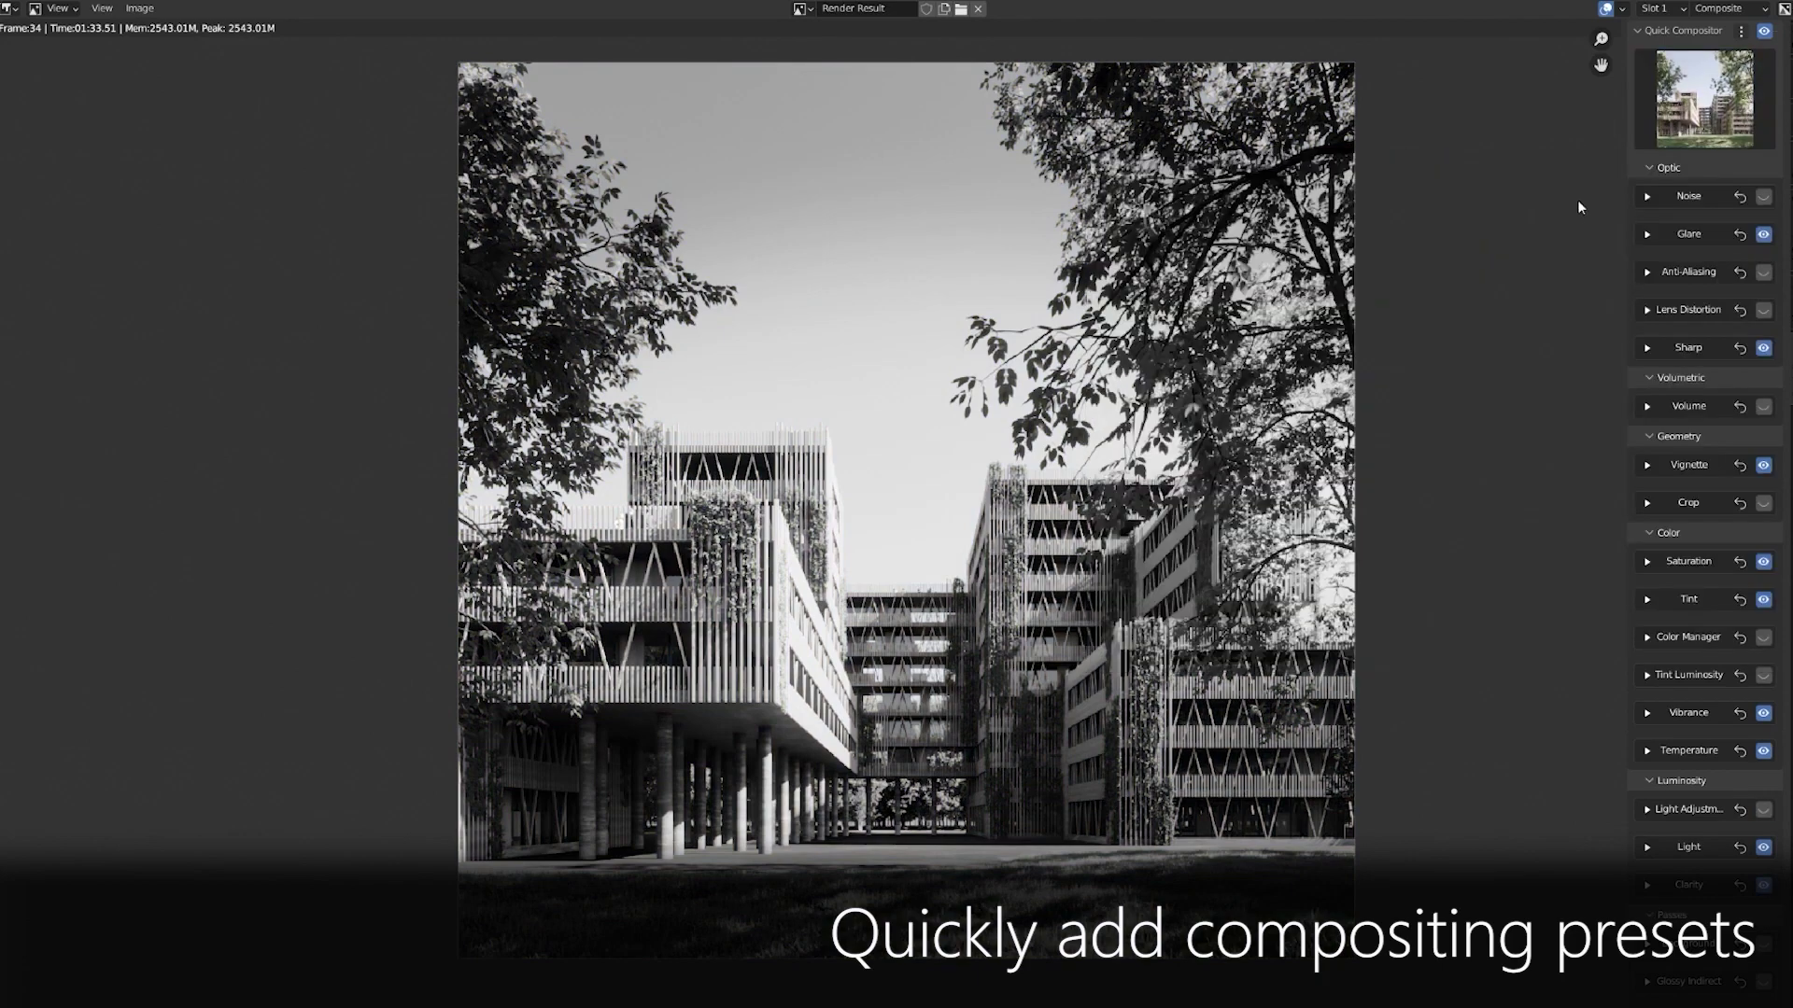
pyautogui.click(1703, 98)
pyautogui.click(1403, 317)
pyautogui.click(1703, 98)
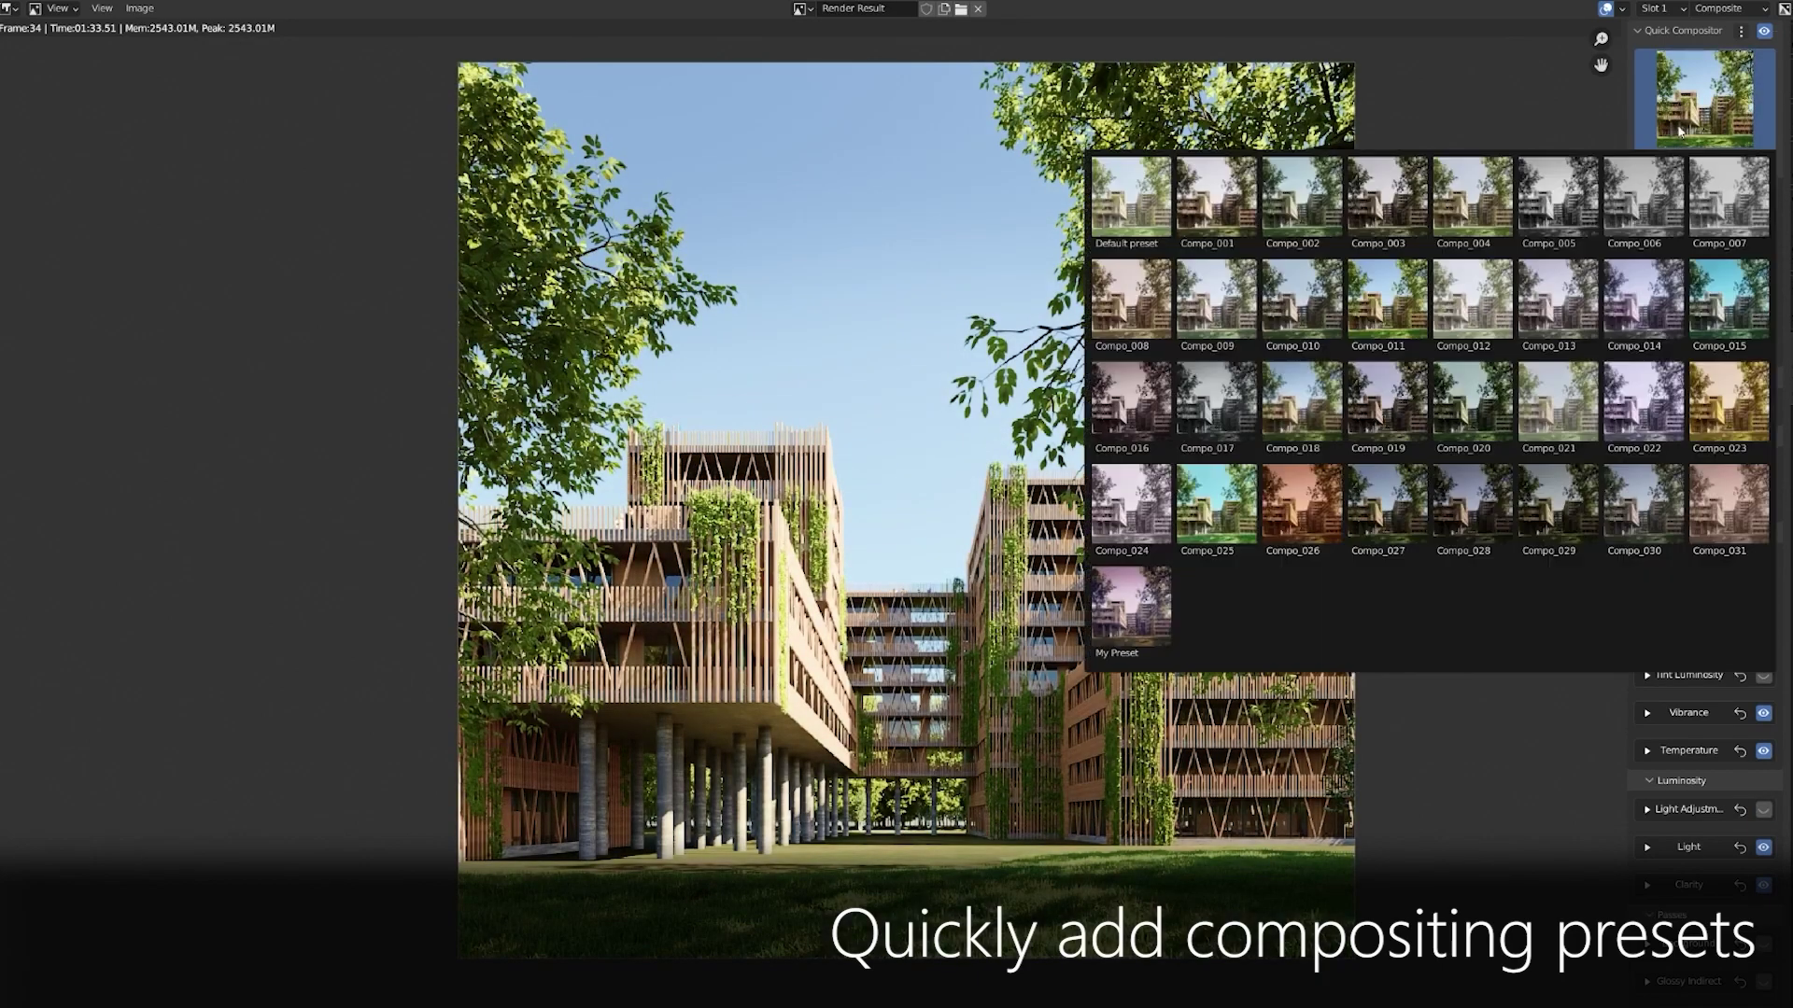
pyautogui.click(1550, 299)
pyautogui.click(1701, 101)
pyautogui.click(1641, 308)
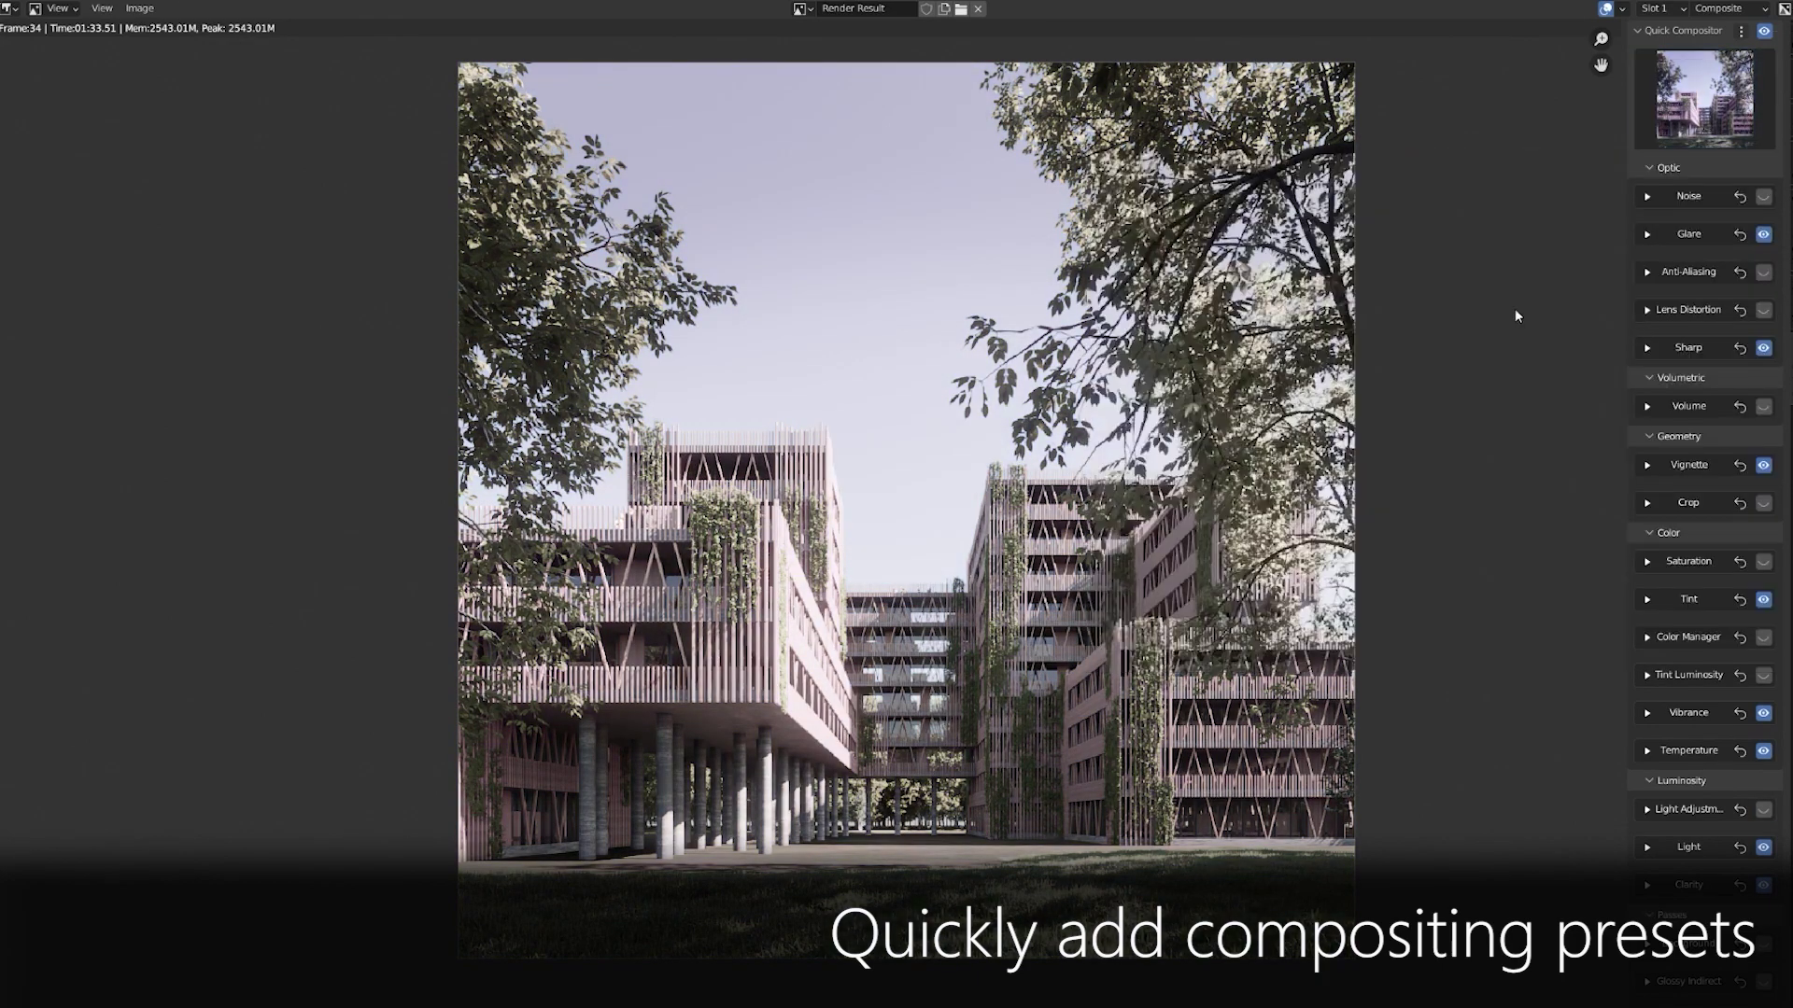
pyautogui.click(1674, 109)
pyautogui.click(1487, 331)
pyautogui.click(1701, 98)
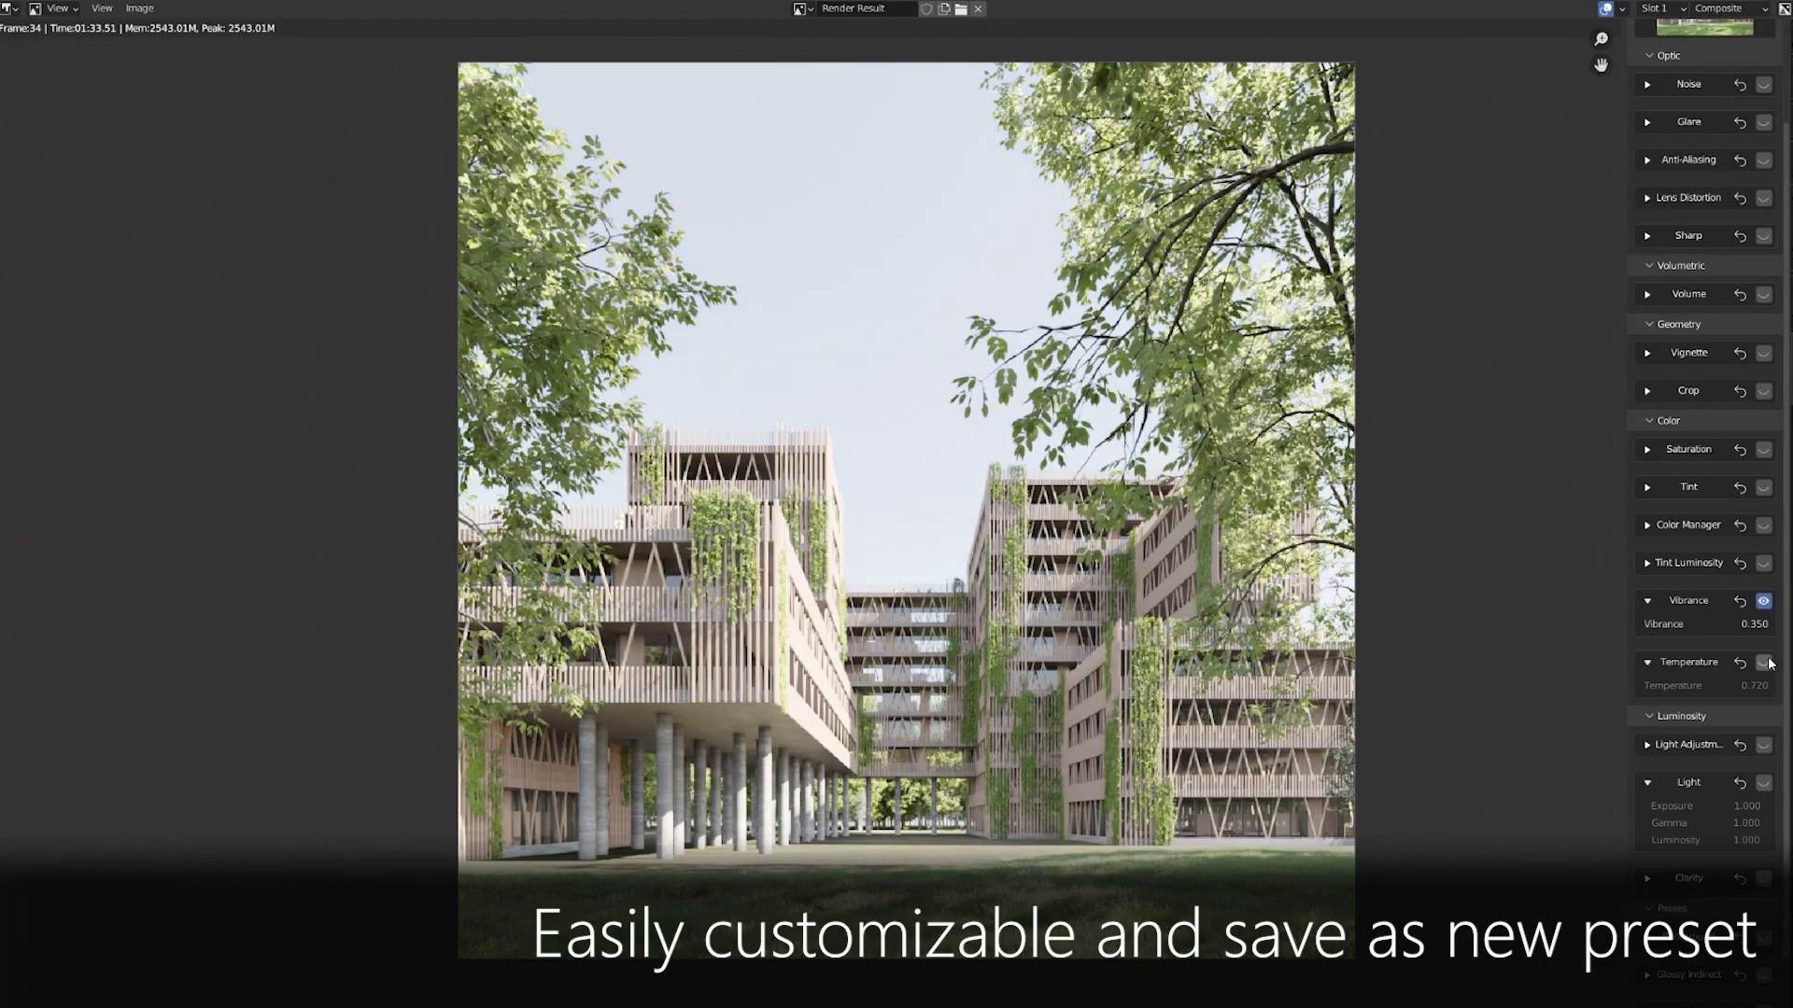
# Step: Enable the Temperature and Vignette effects and raise Light gamma to 1.290
pyautogui.click(1763, 880)
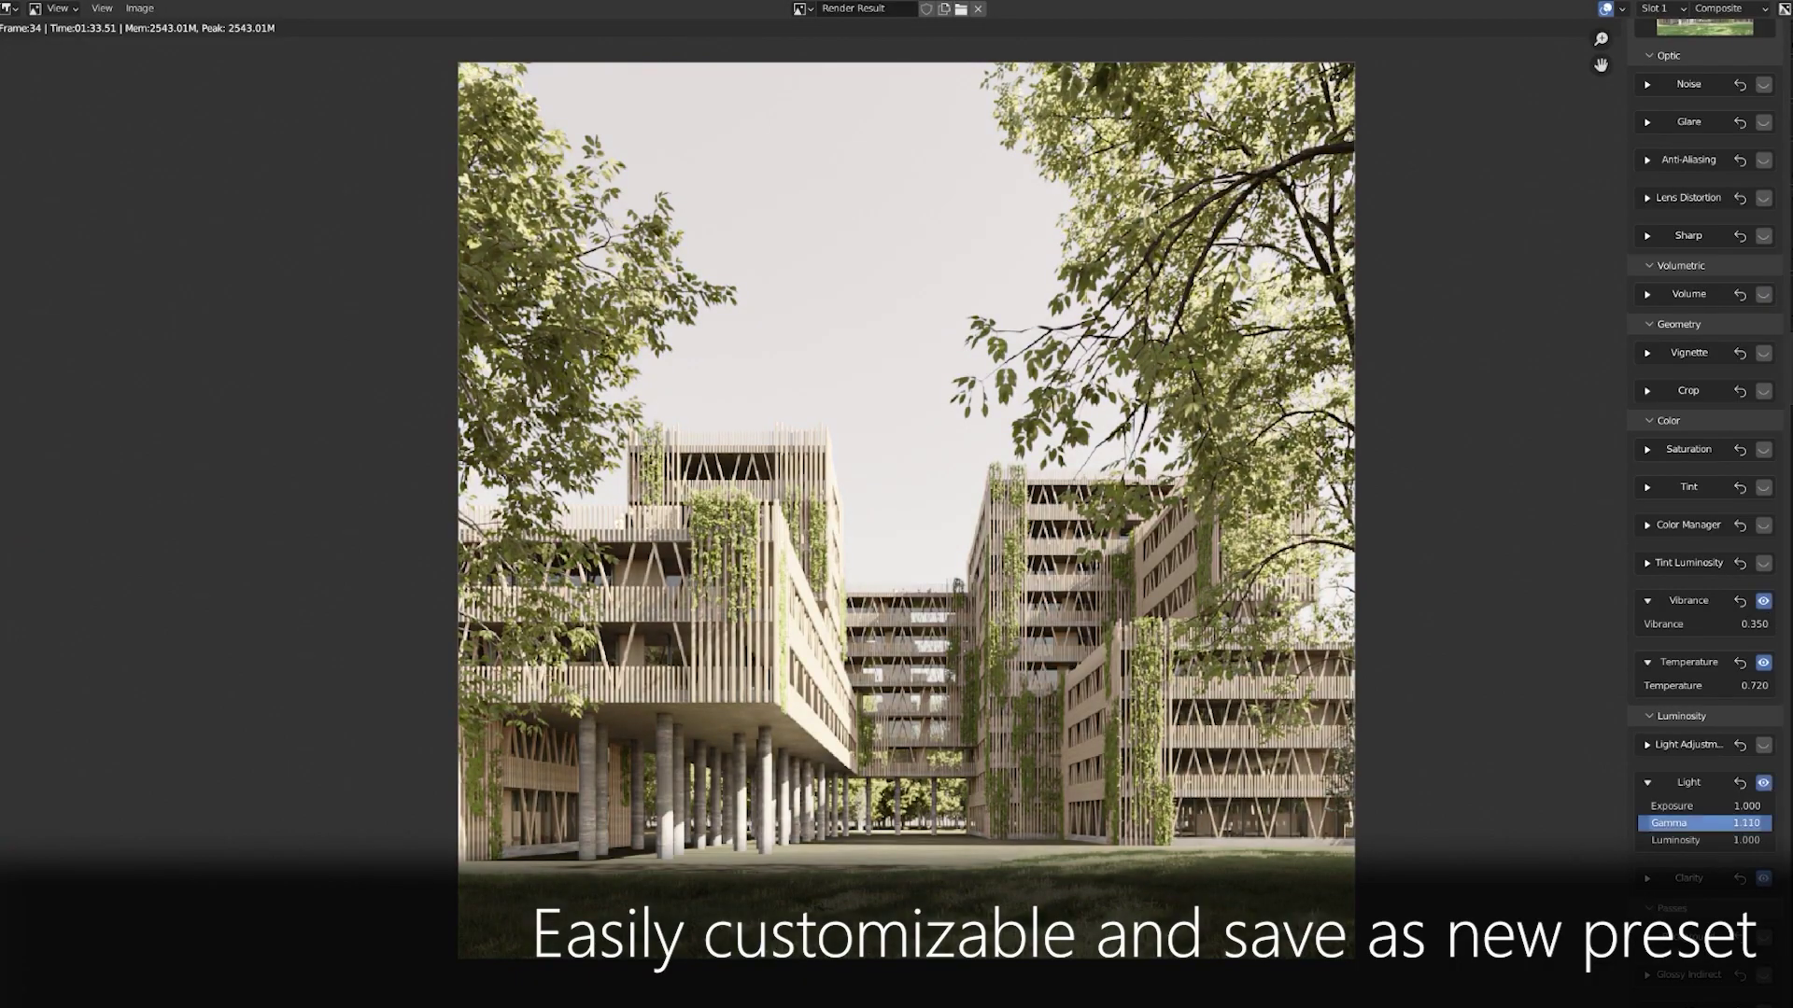
pyautogui.moveTo(1705, 822)
pyautogui.mouseDown()
pyautogui.moveTo(1737, 822)
pyautogui.moveTo(1715, 804)
pyautogui.mouseUp()
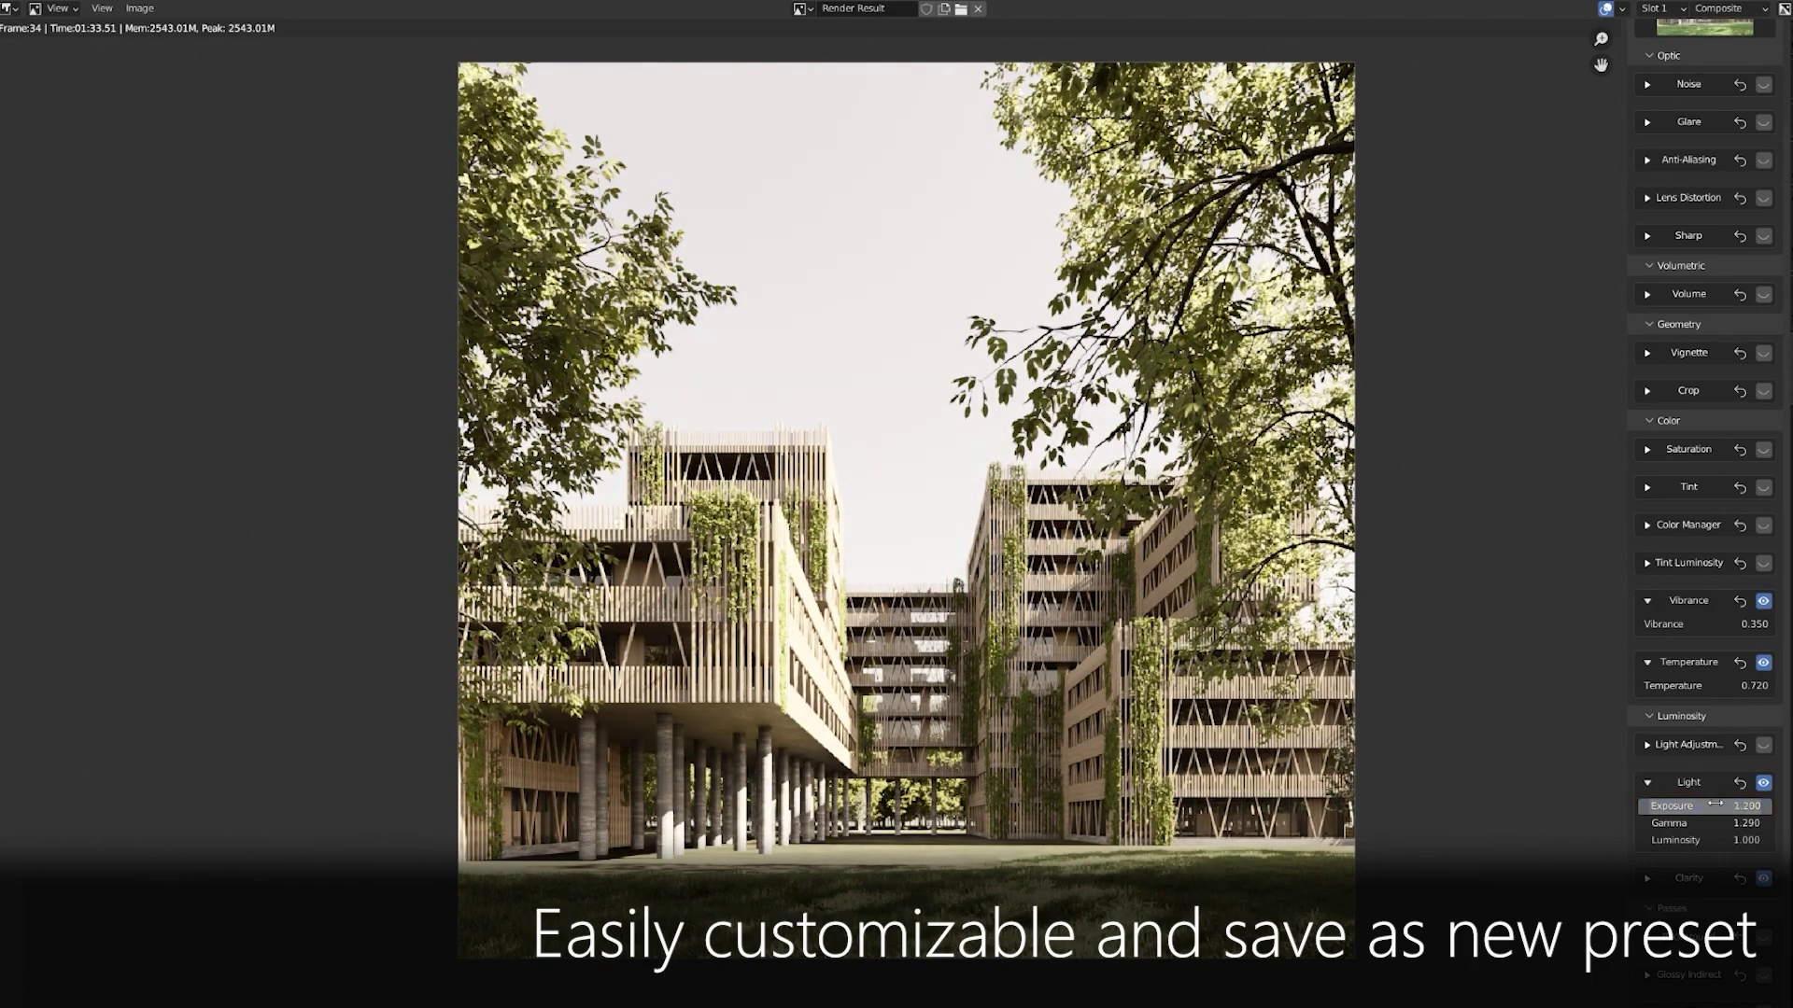
pyautogui.click(1763, 352)
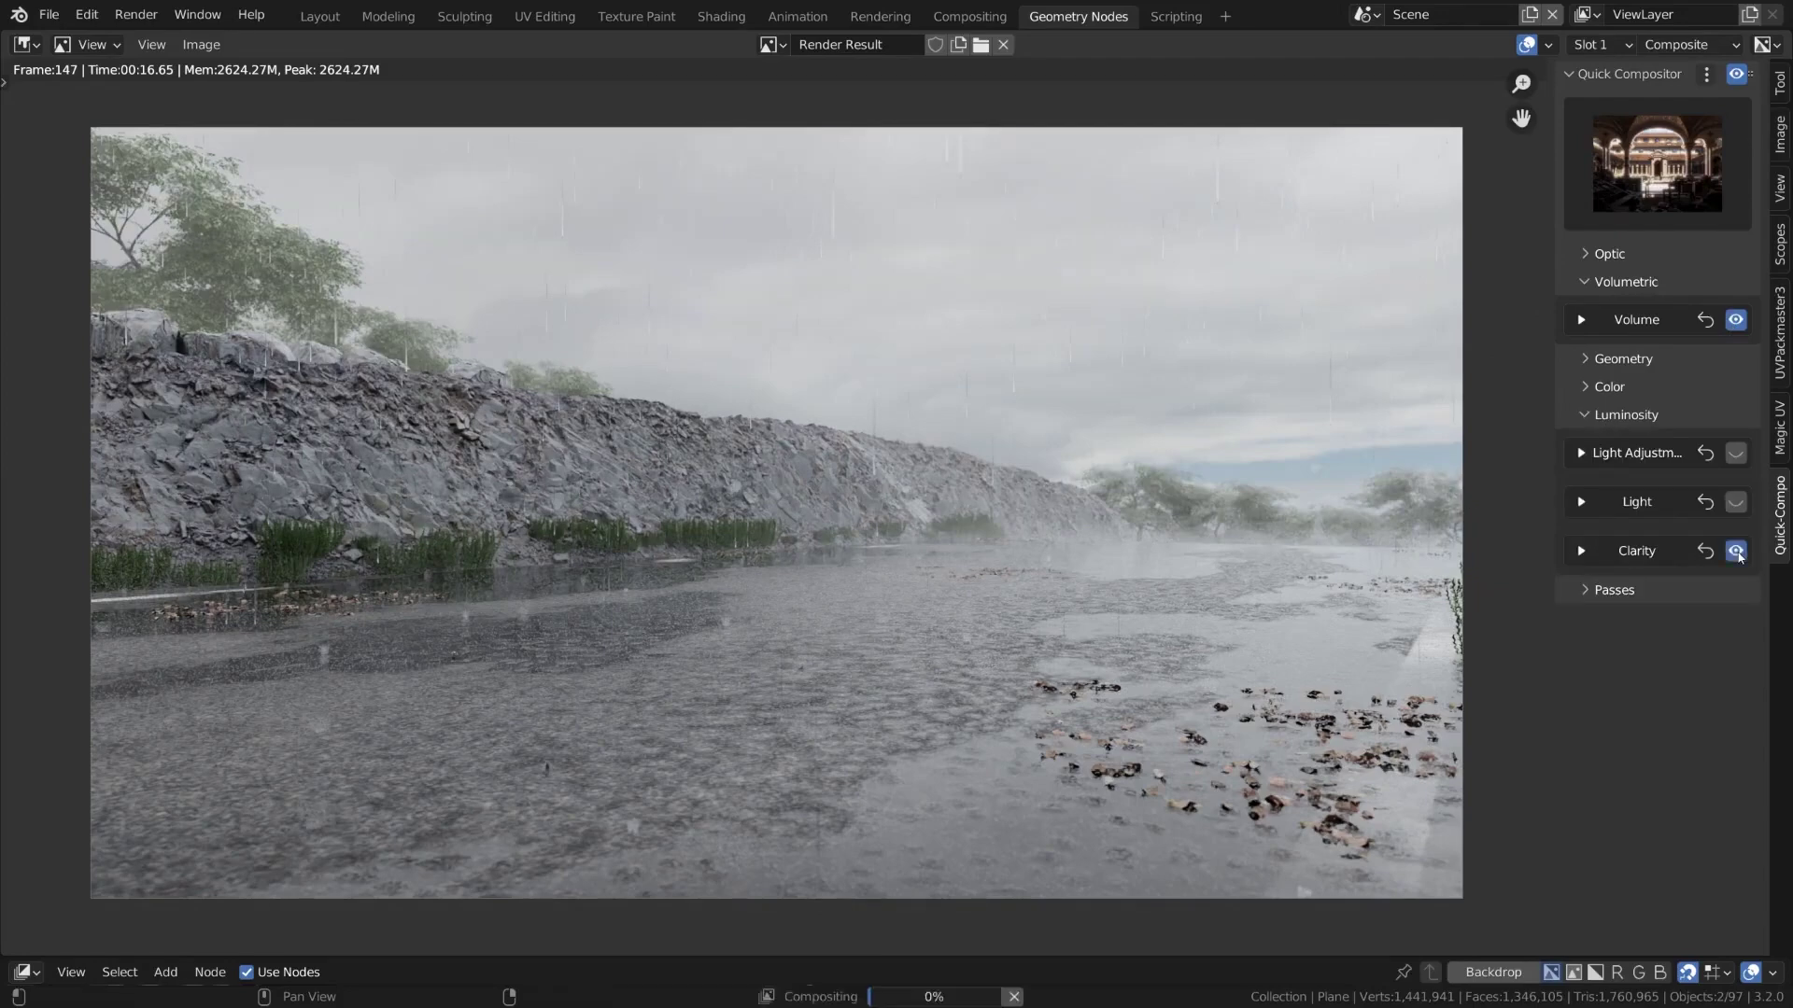
# Step: Raise Clarity to 1.000 and Light gamma to 1.200 on the rainy river render
pyautogui.click(1581, 551)
pyautogui.moveTo(1615, 581); pyautogui.dragTo(1655, 585)
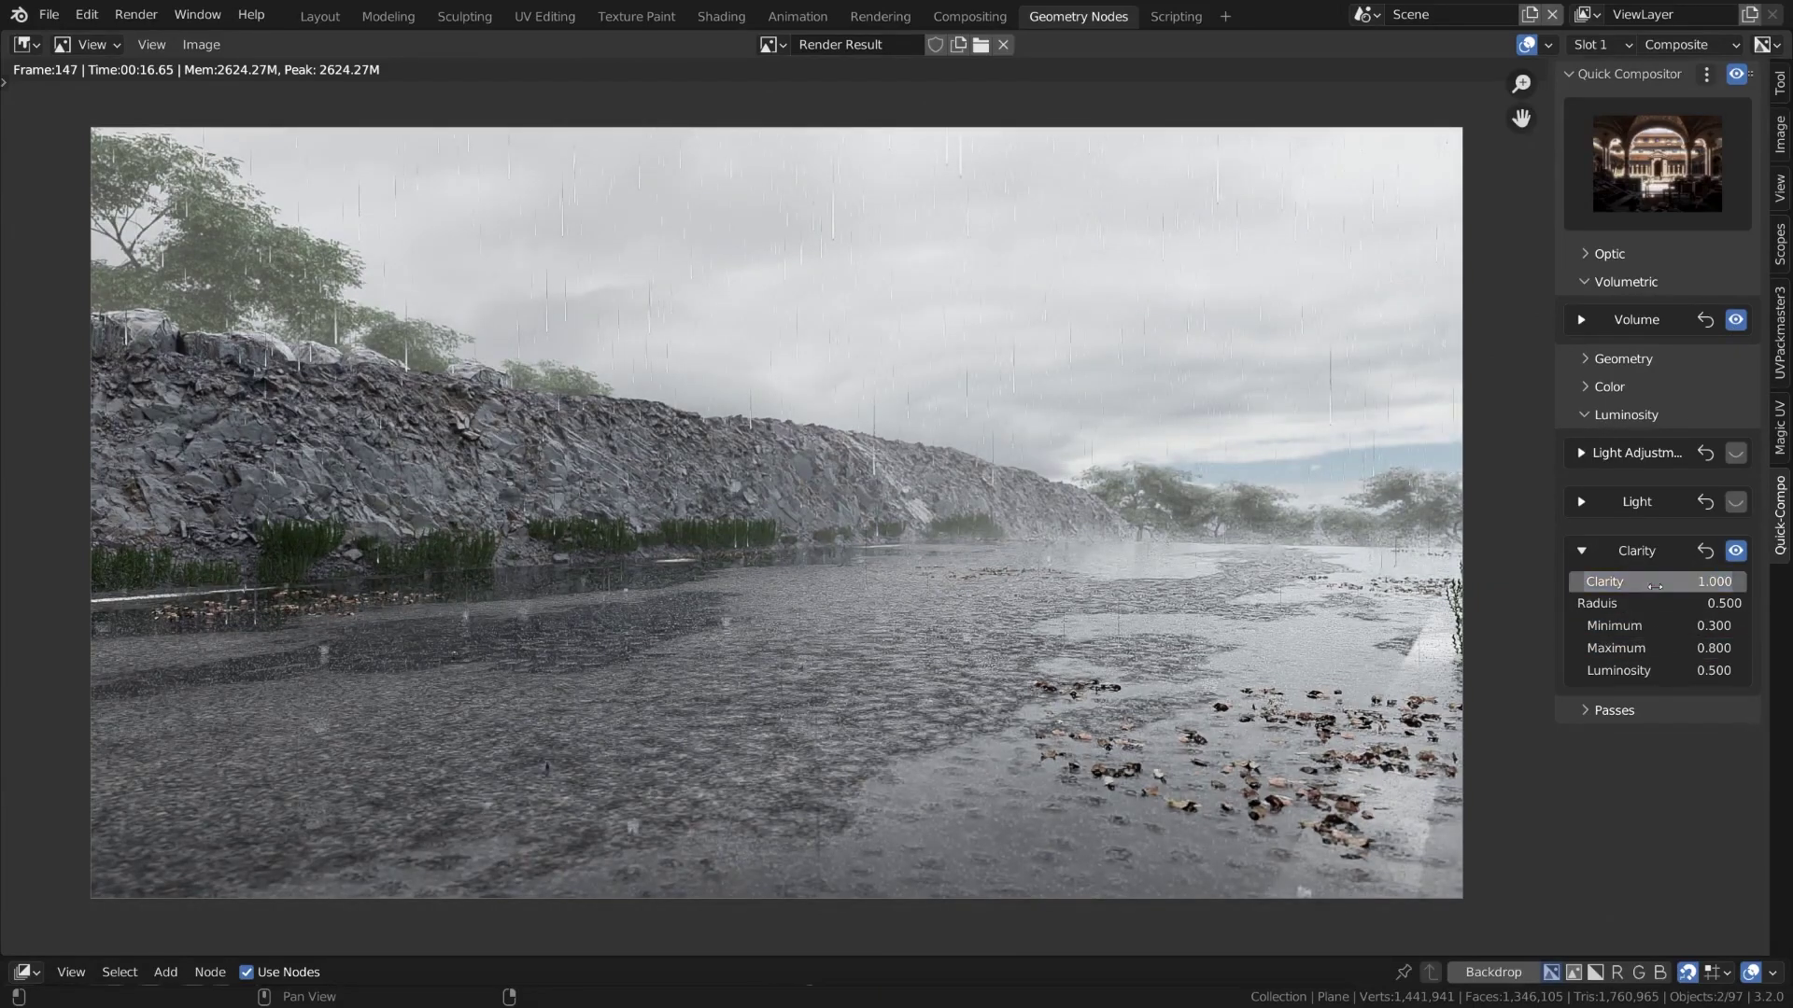
pyautogui.click(1738, 556)
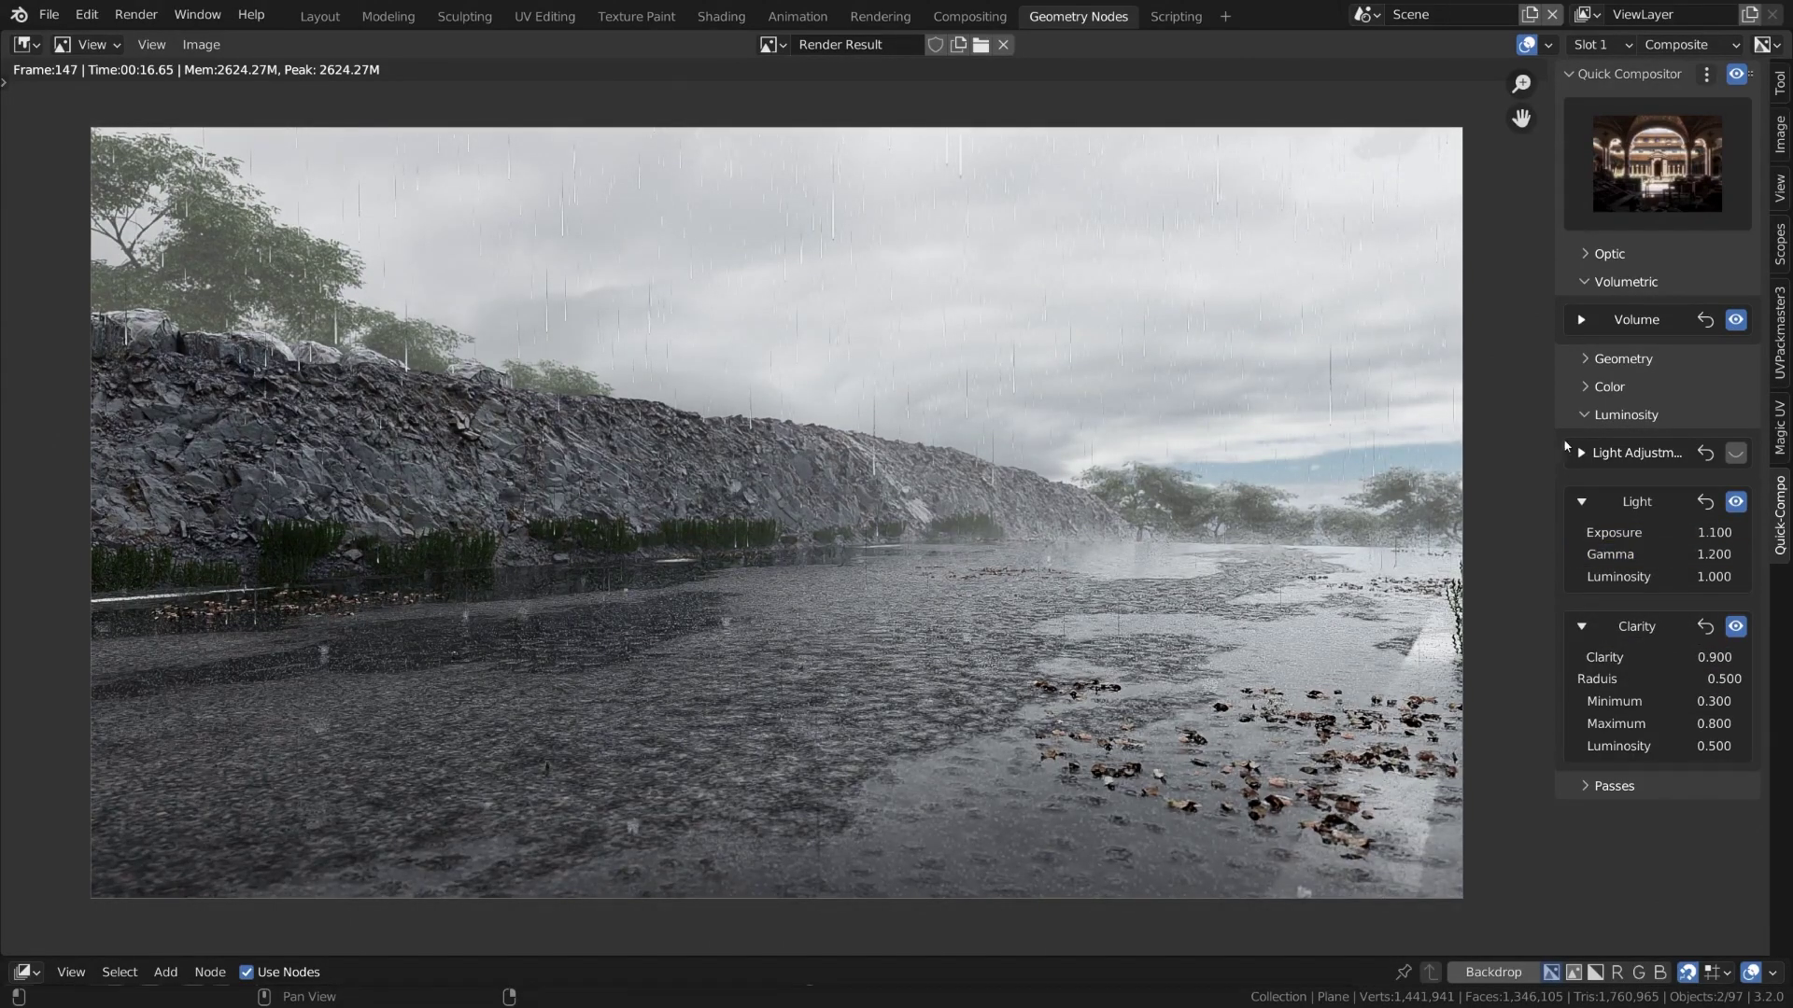
# Step: Commit a new Glare mix value and turn off all Quick Compositor effects
pyautogui.click(1585, 282)
pyautogui.click(1724, 565)
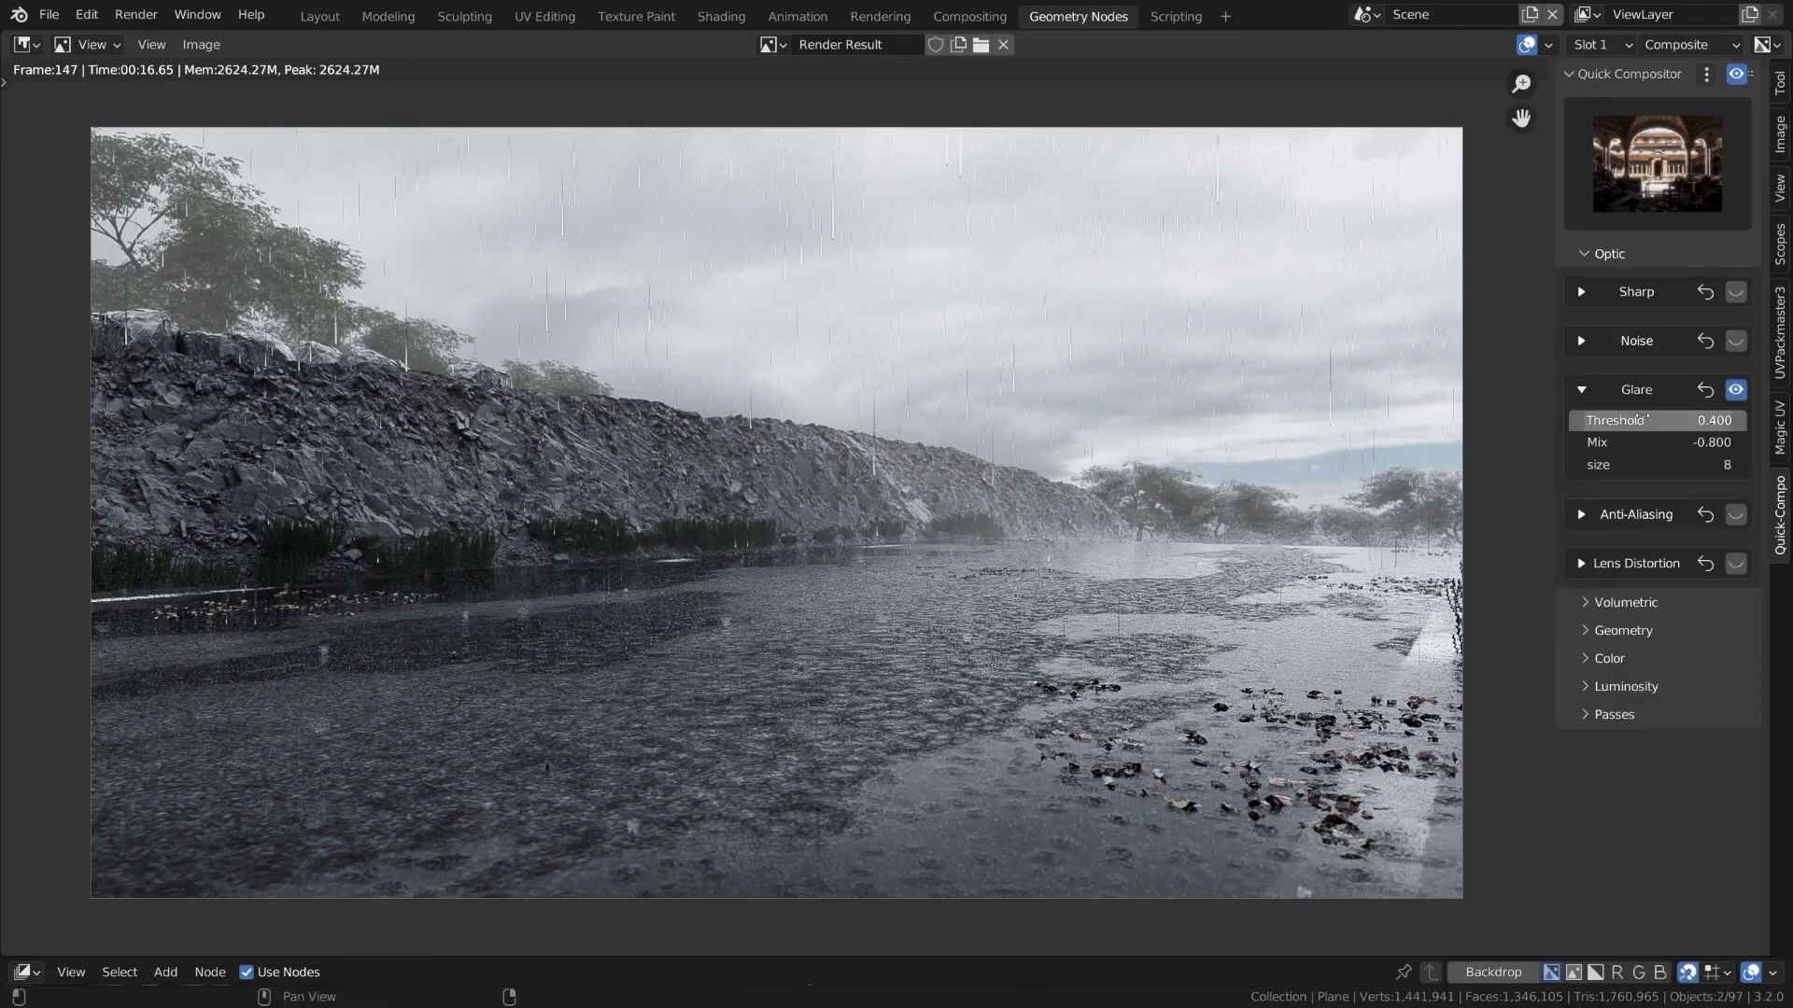
pyautogui.press('Return')
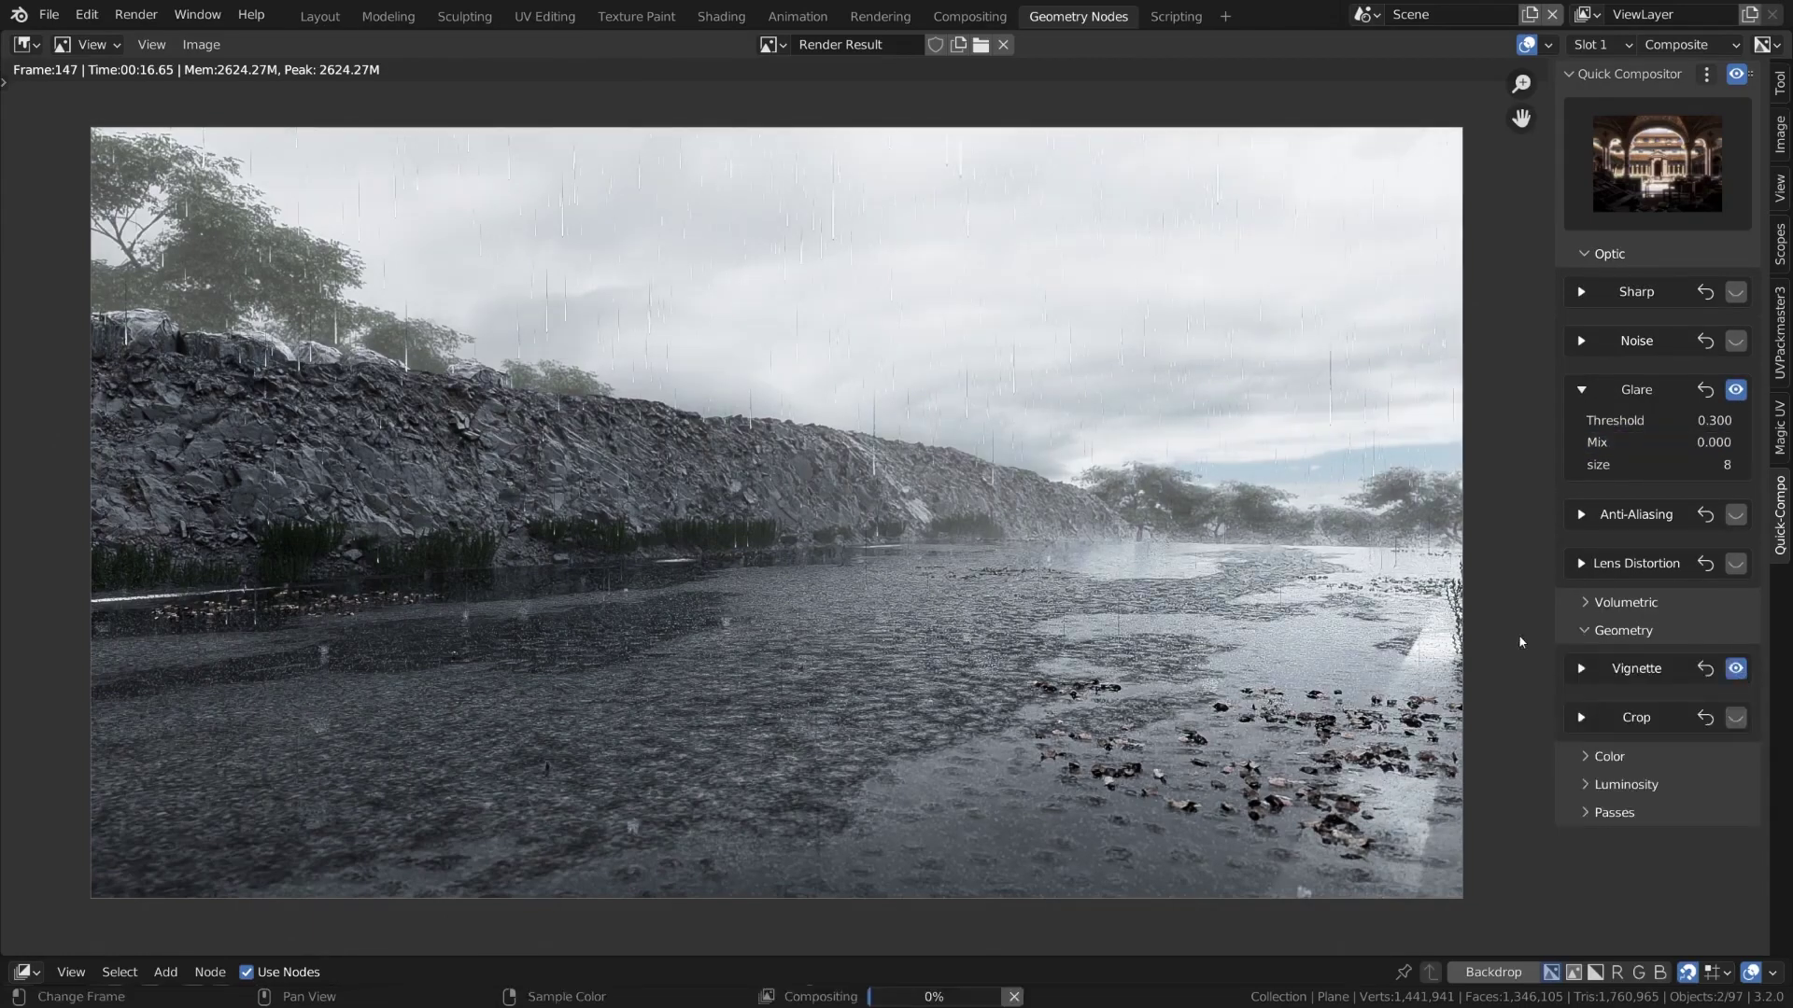
pyautogui.click(1735, 75)
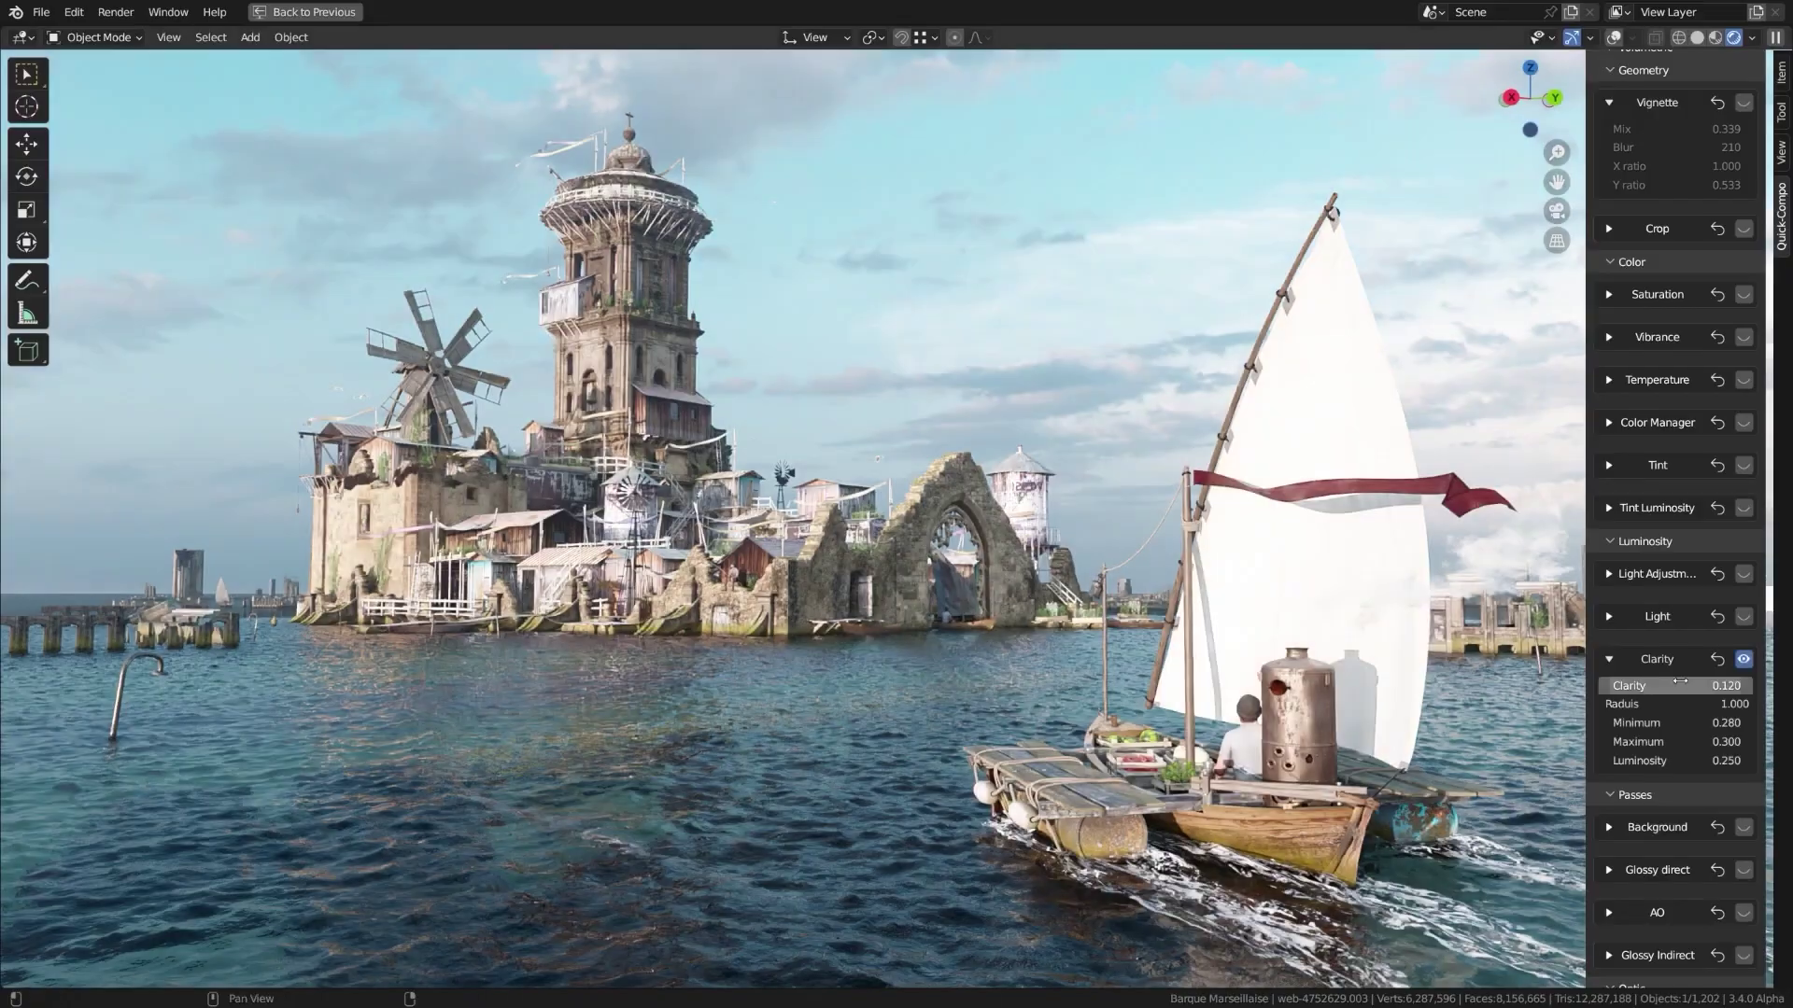
# Step: Raise light gamma to 1.140 and enable the Temperature and Vignette effects on the island
pyautogui.moveTo(1635, 661); pyautogui.dragTo(1674, 661)
pyautogui.click(1743, 379)
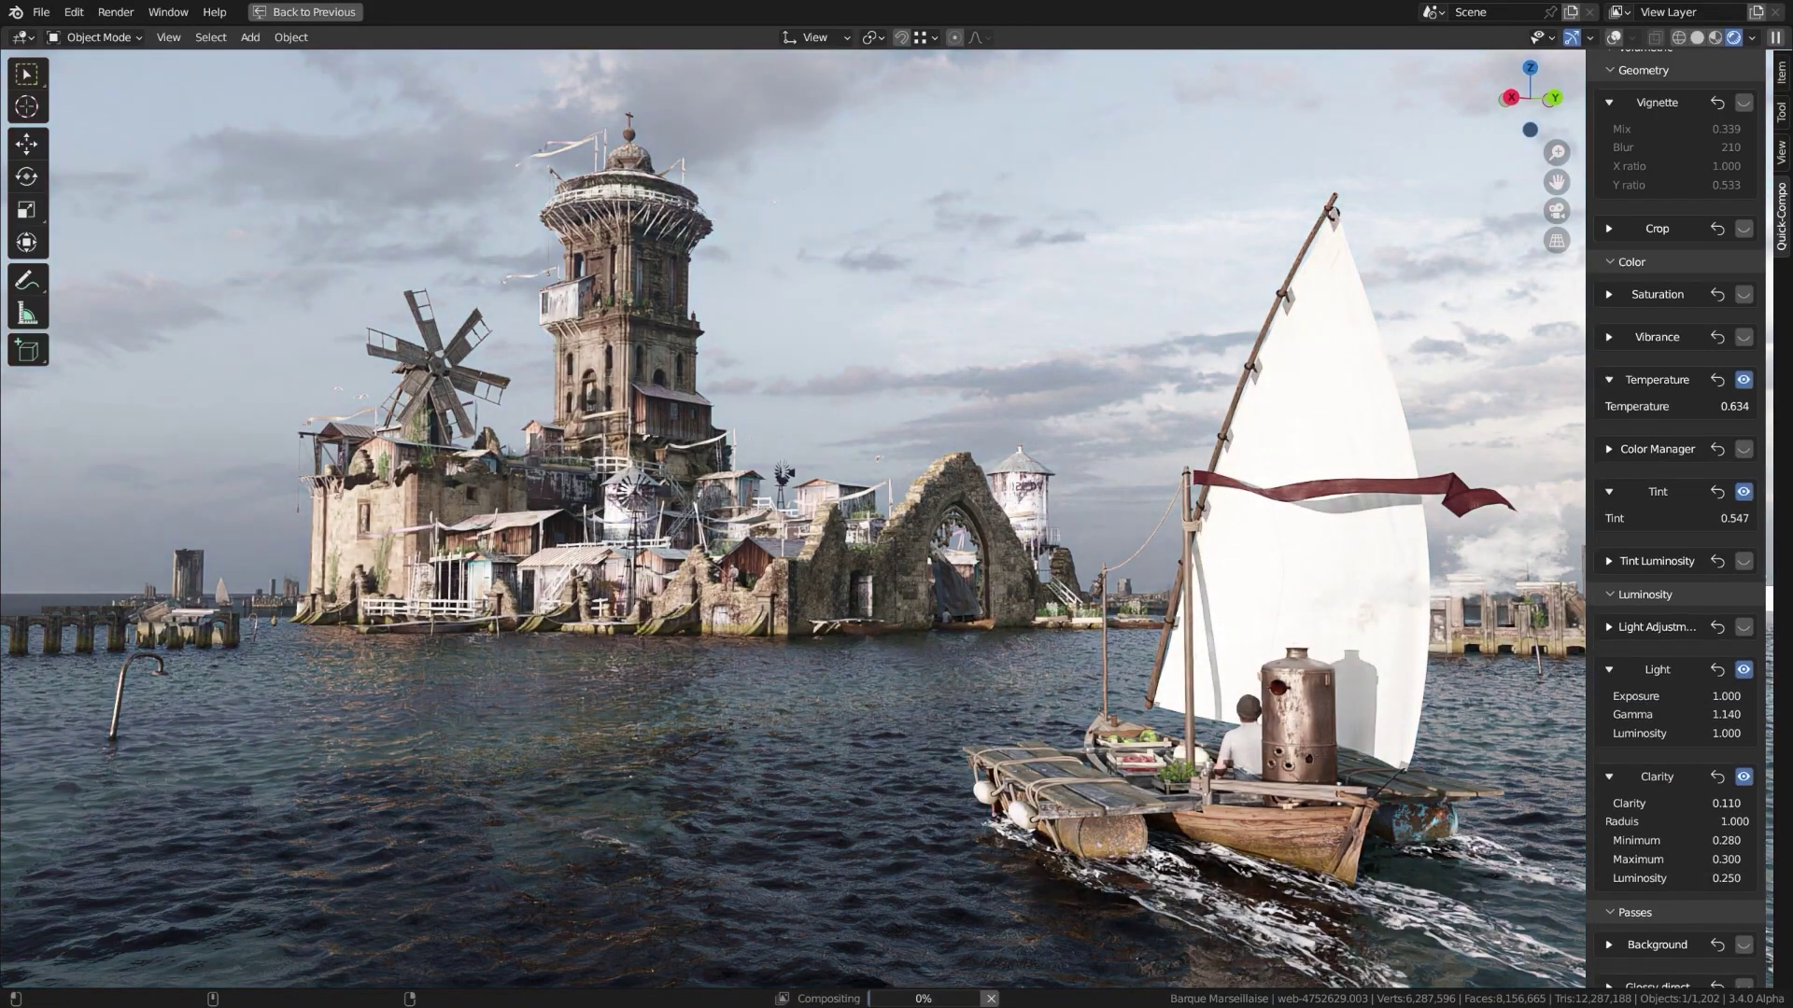
pyautogui.scroll(5, 1676, 280)
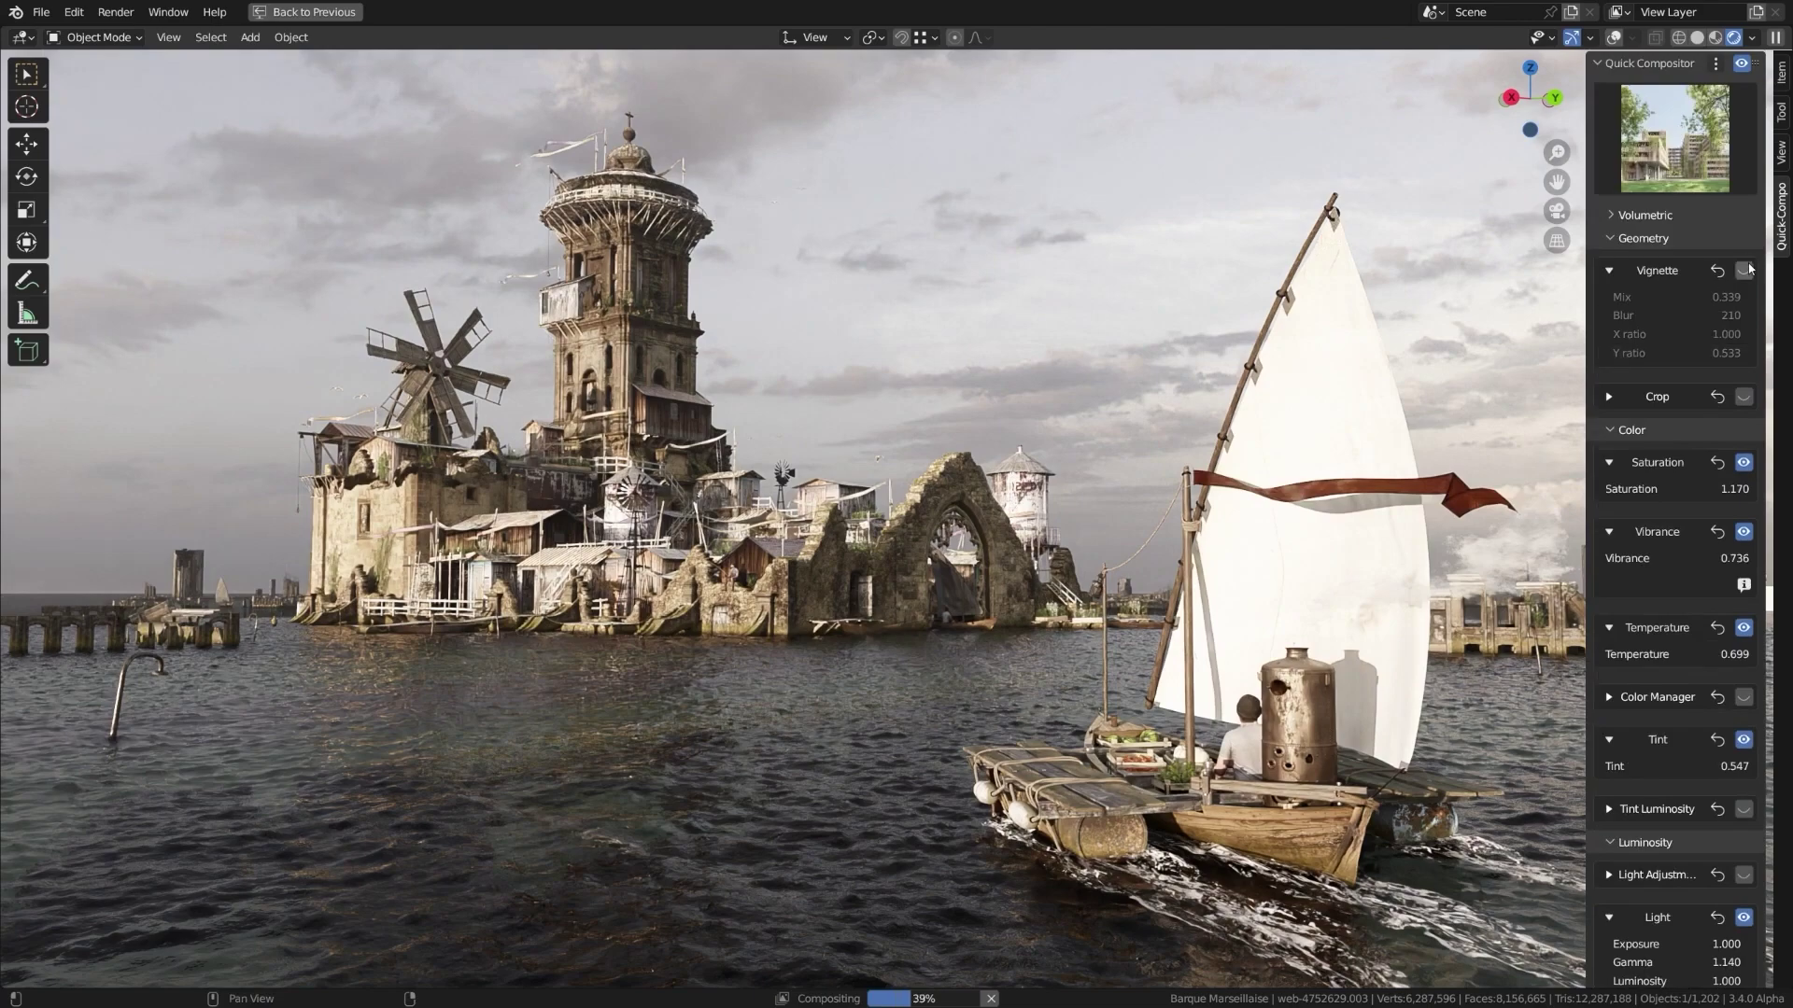
pyautogui.click(1743, 270)
pyautogui.moveTo(1671, 297); pyautogui.dragTo(1746, 297)
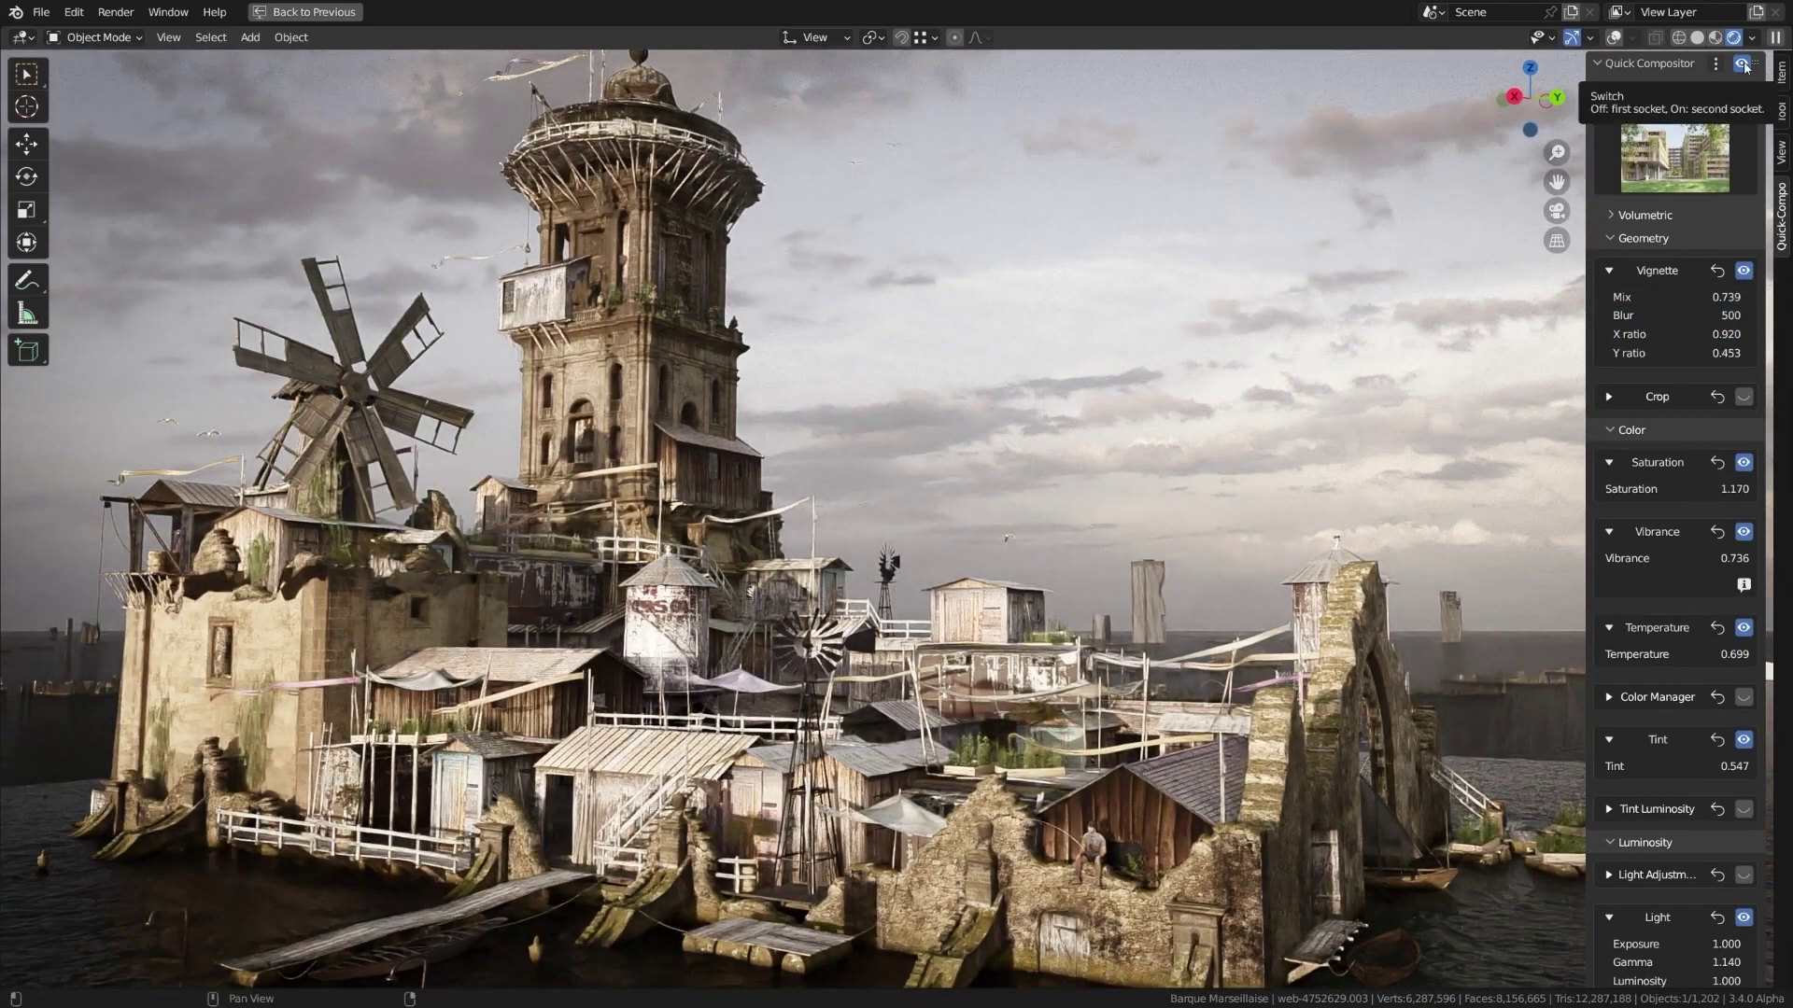
# Step: Switch the compositing result on, return to camera view and save the preset 'Test'
pyautogui.click(1742, 65)
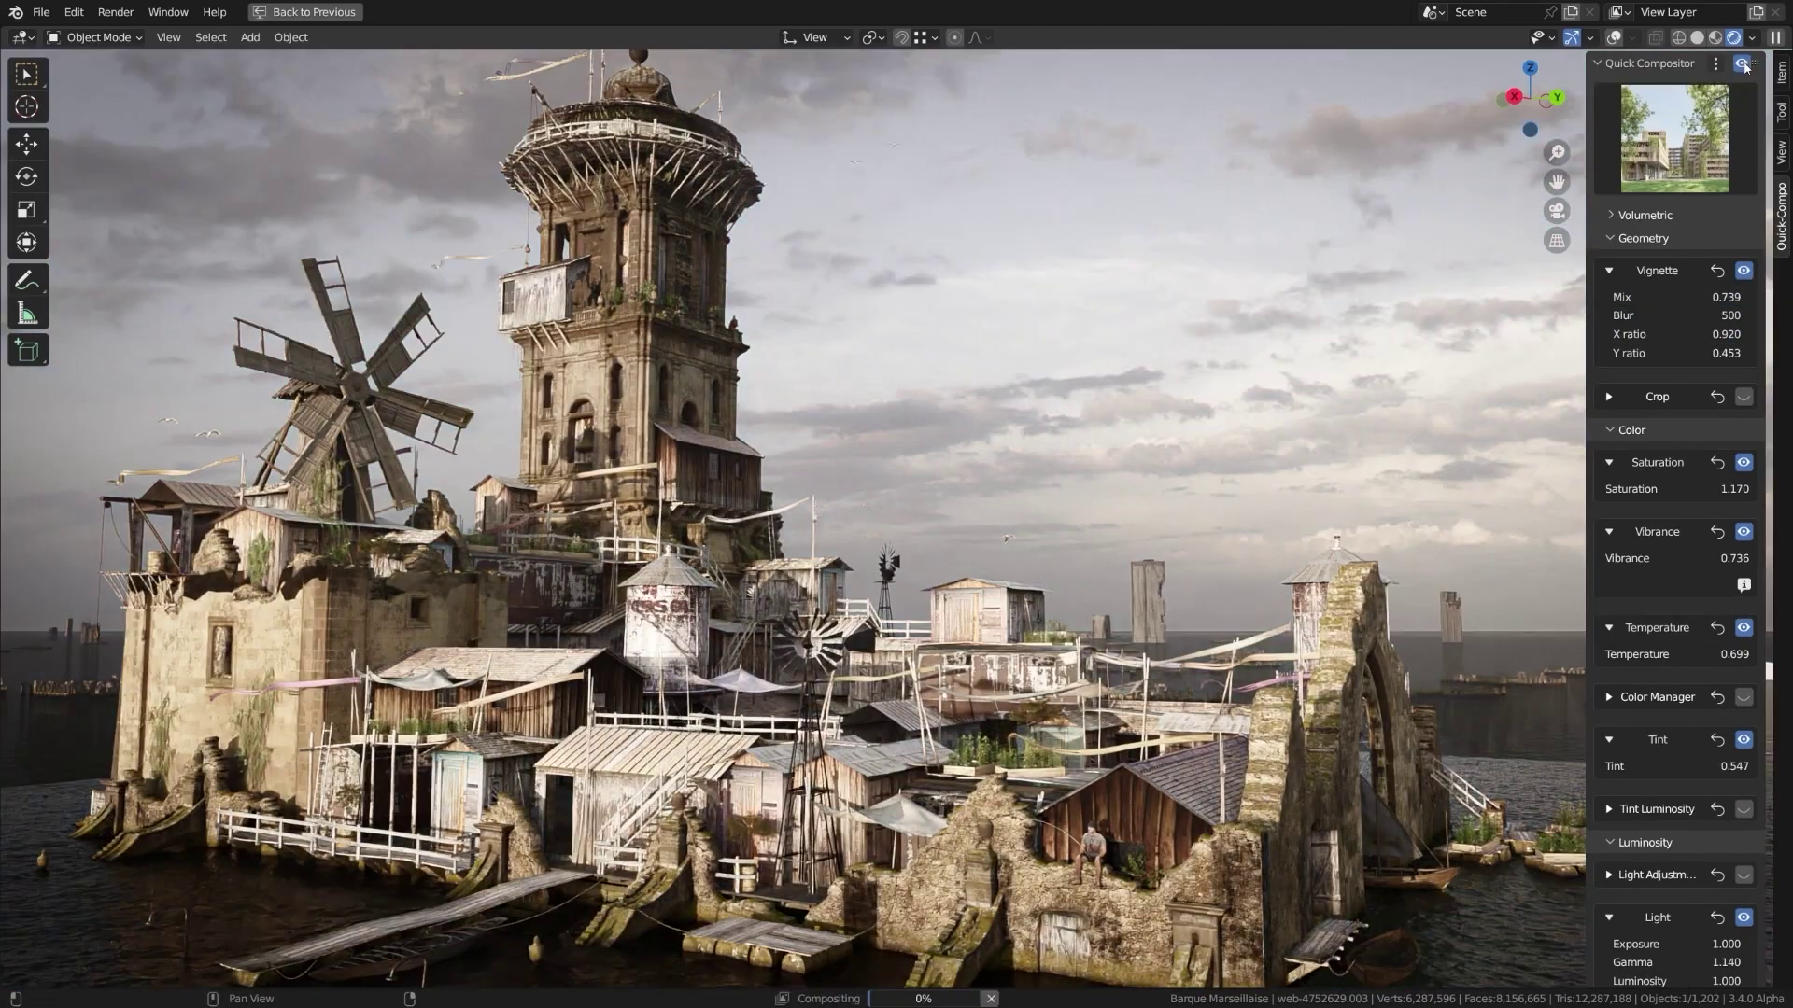
pyautogui.moveTo(1057, 367); pyautogui.dragTo(866, 463, button='middle')
pyautogui.press('KP_0')
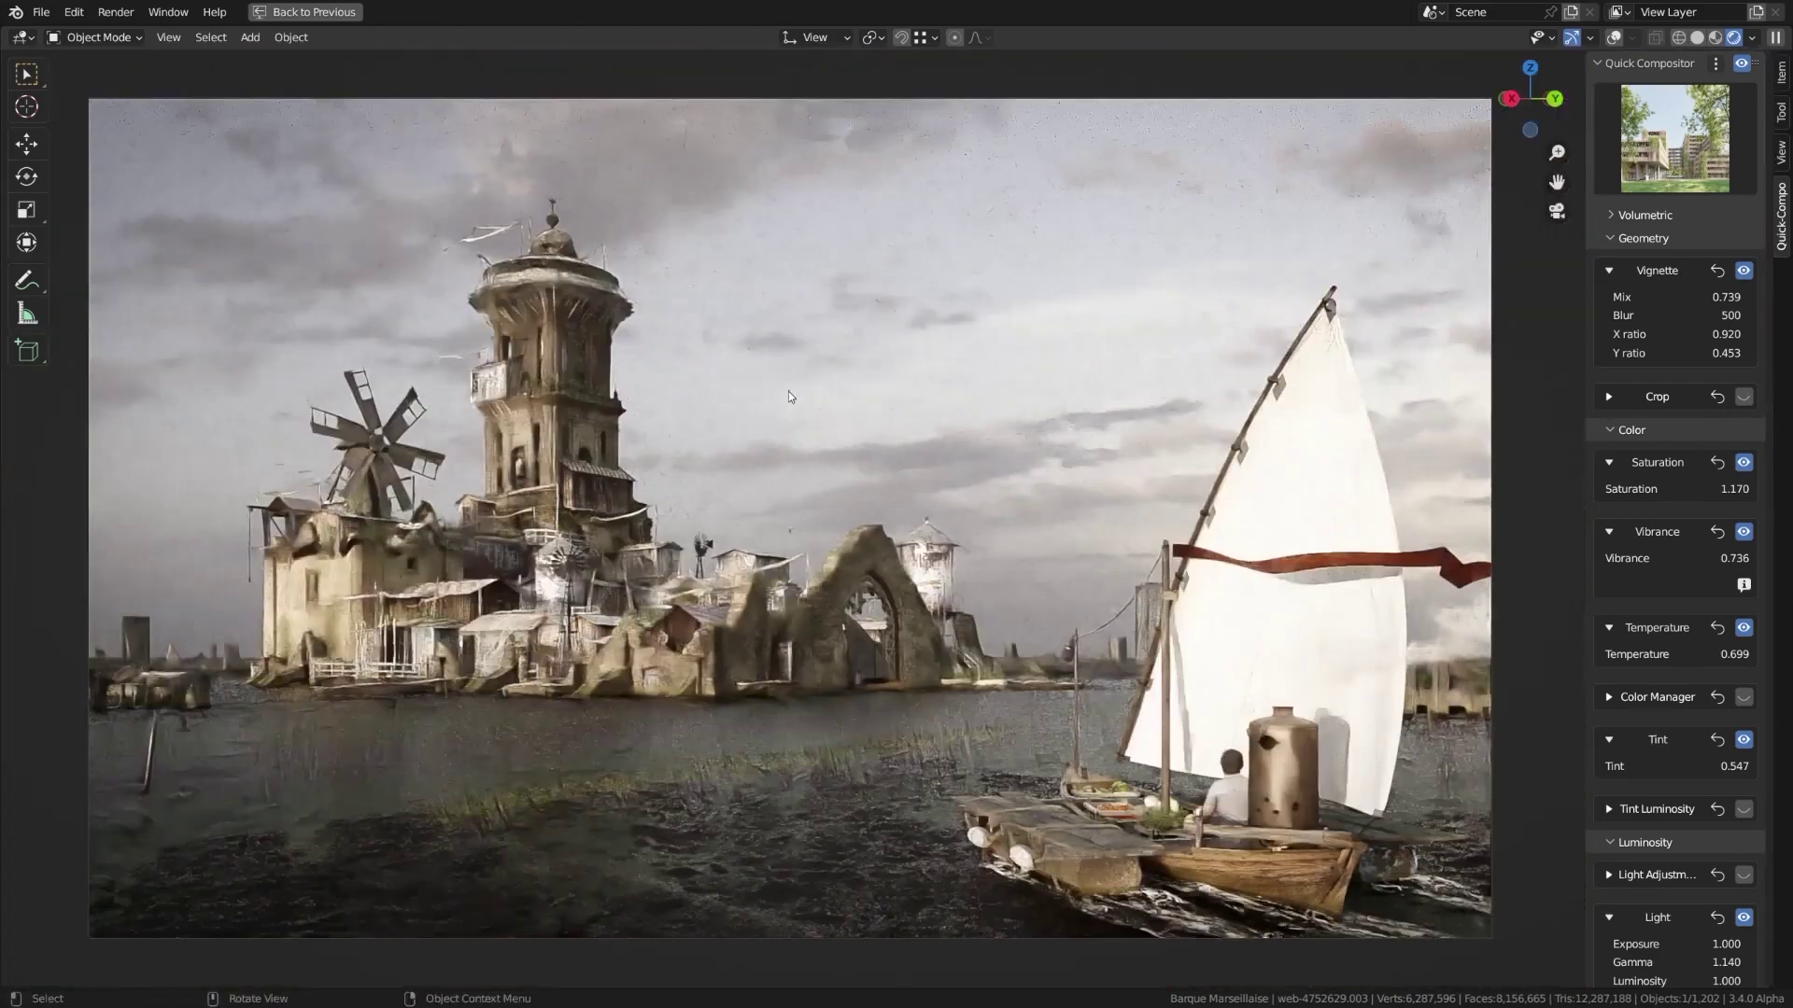
pyautogui.write('Test')
pyautogui.press('Return')
# Step: Try other preset grades, including Compo_031 sepia, then show the Compositor Pro side panel
pyautogui.click(1674, 138)
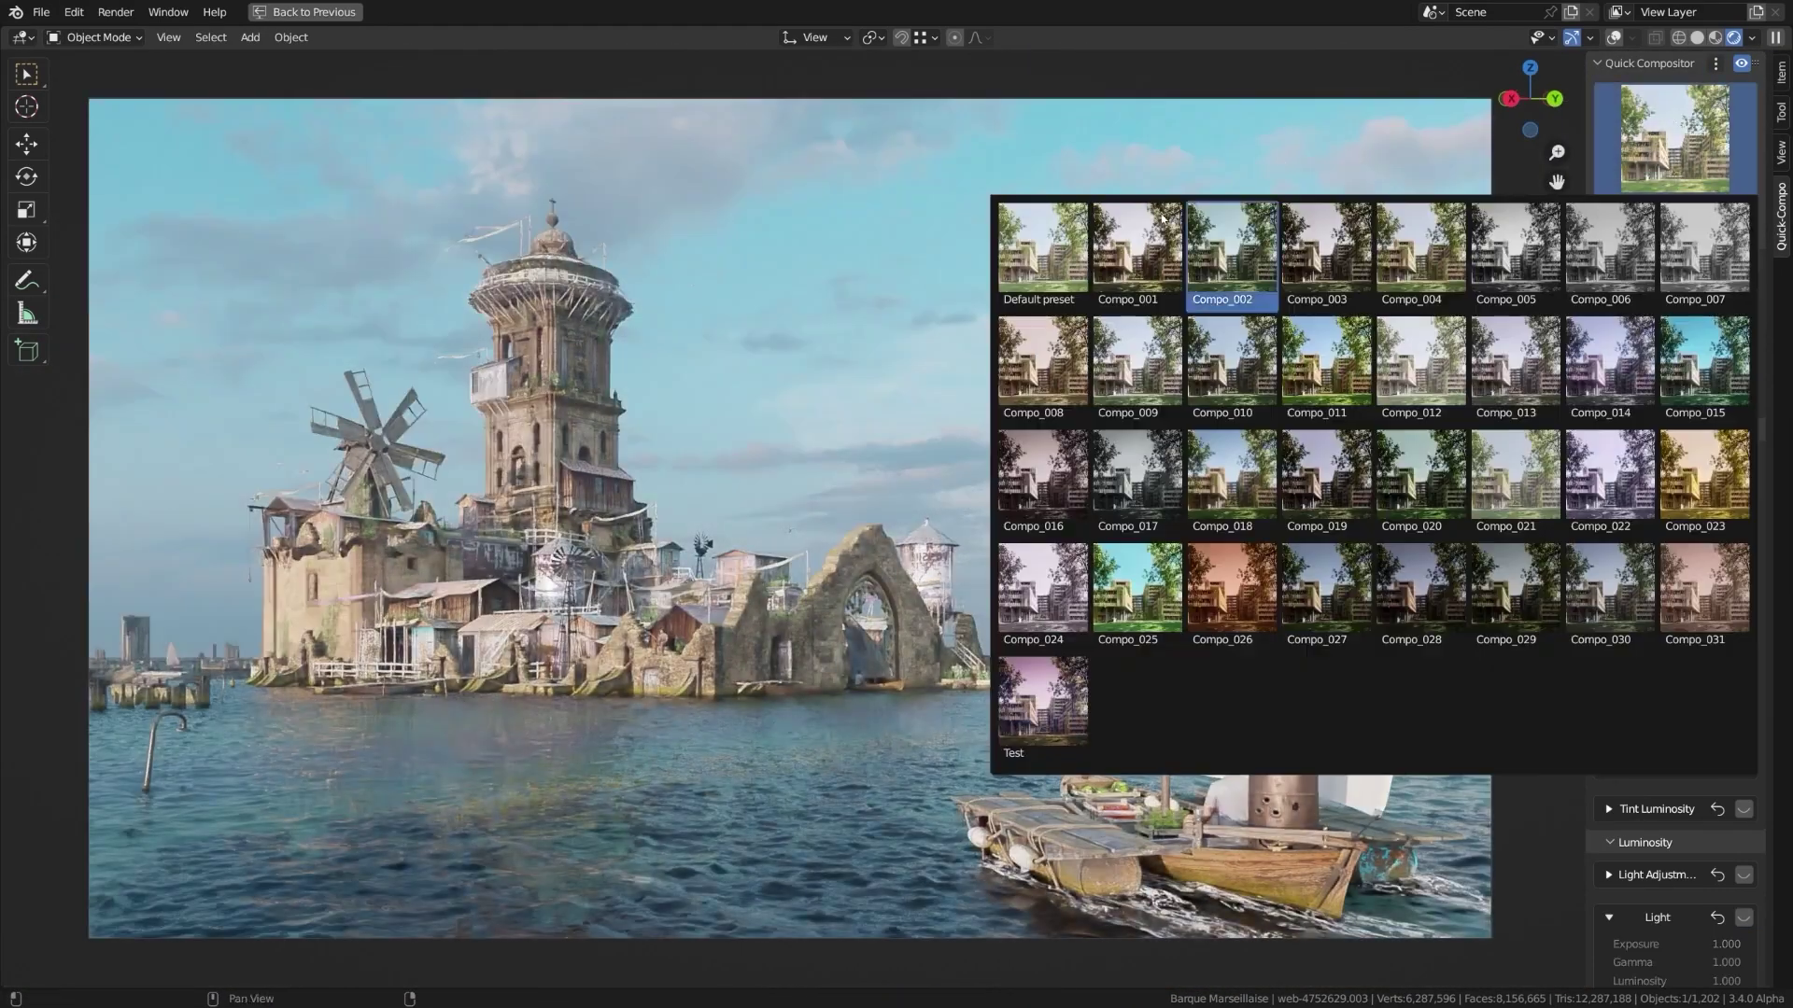
pyautogui.click(1419, 247)
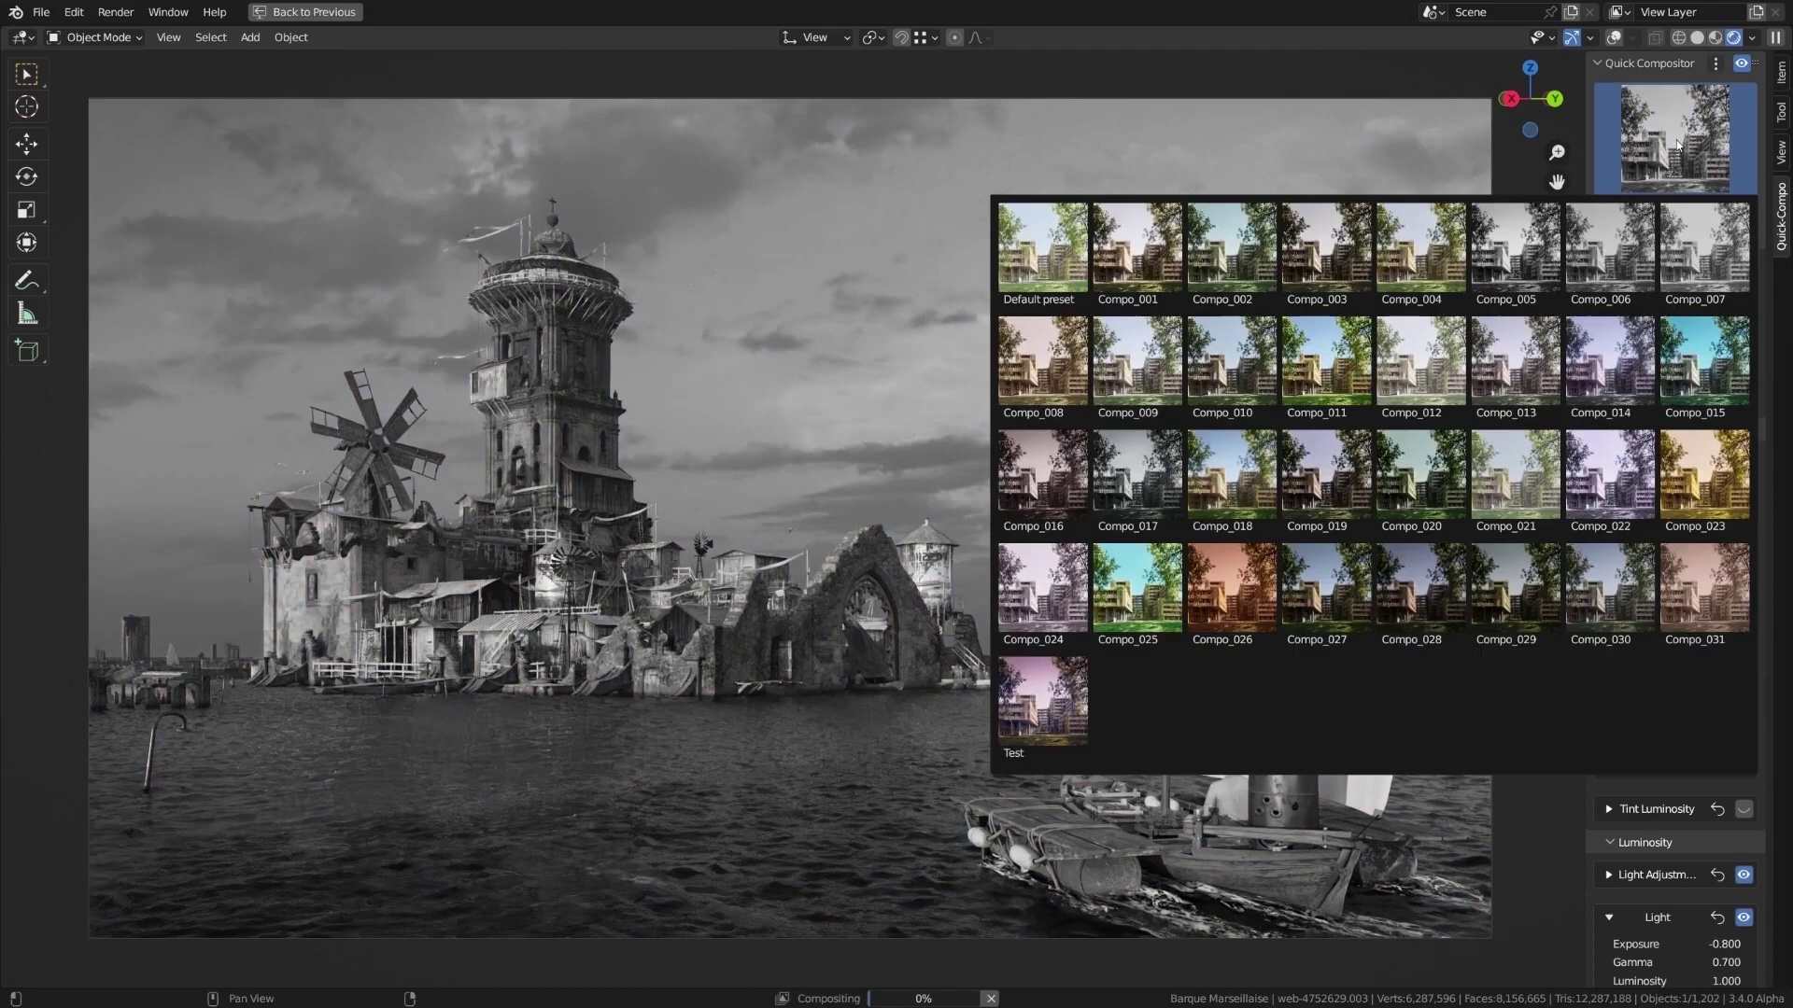
pyautogui.click(1695, 590)
pyautogui.click(1674, 137)
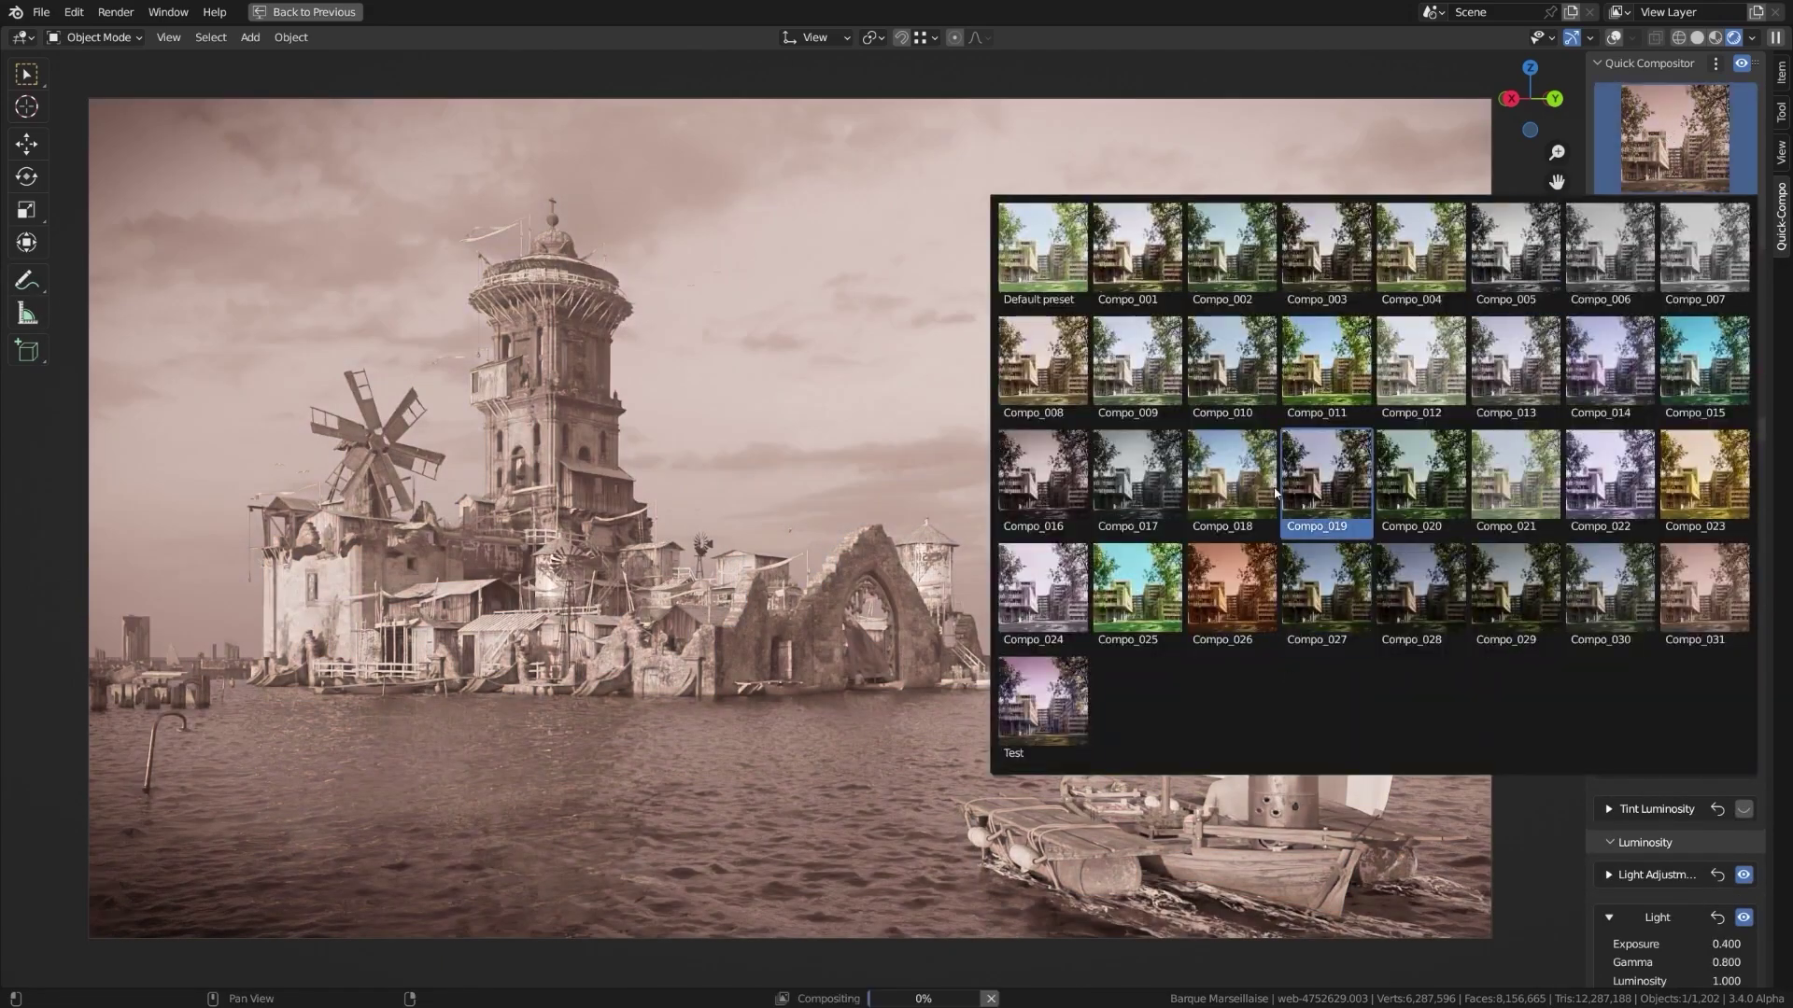
pyautogui.click(1610, 366)
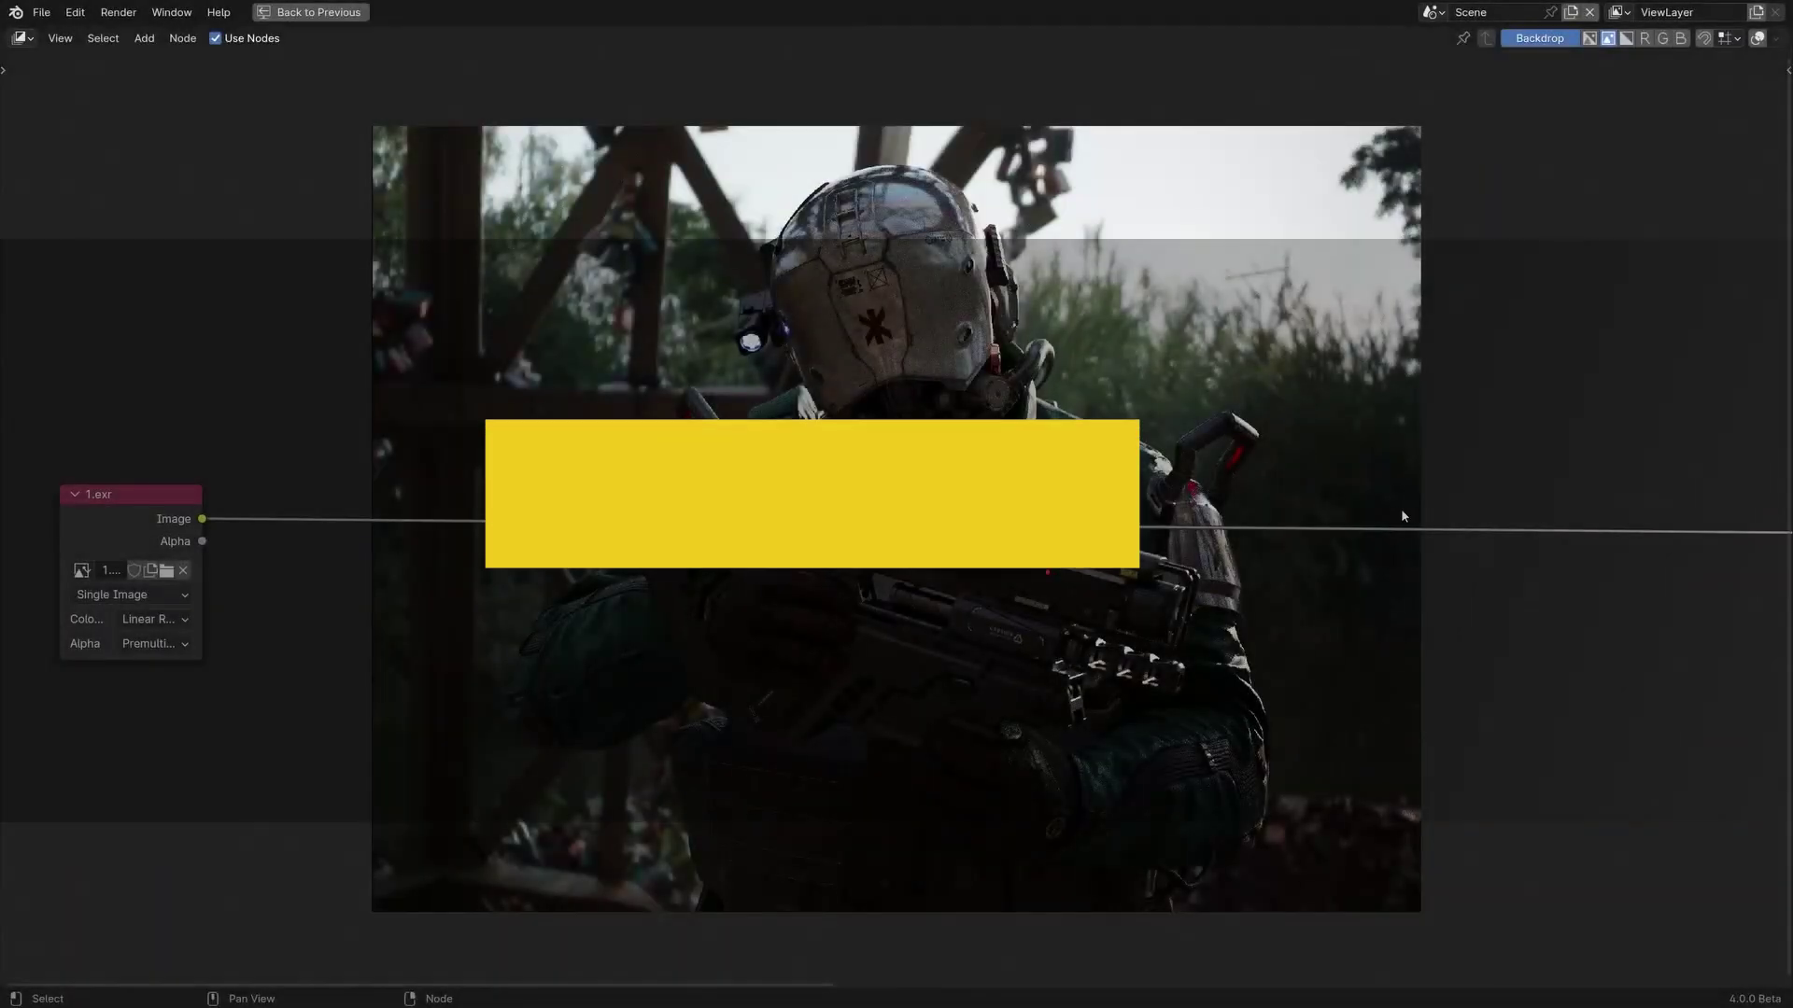
pyautogui.press('n')
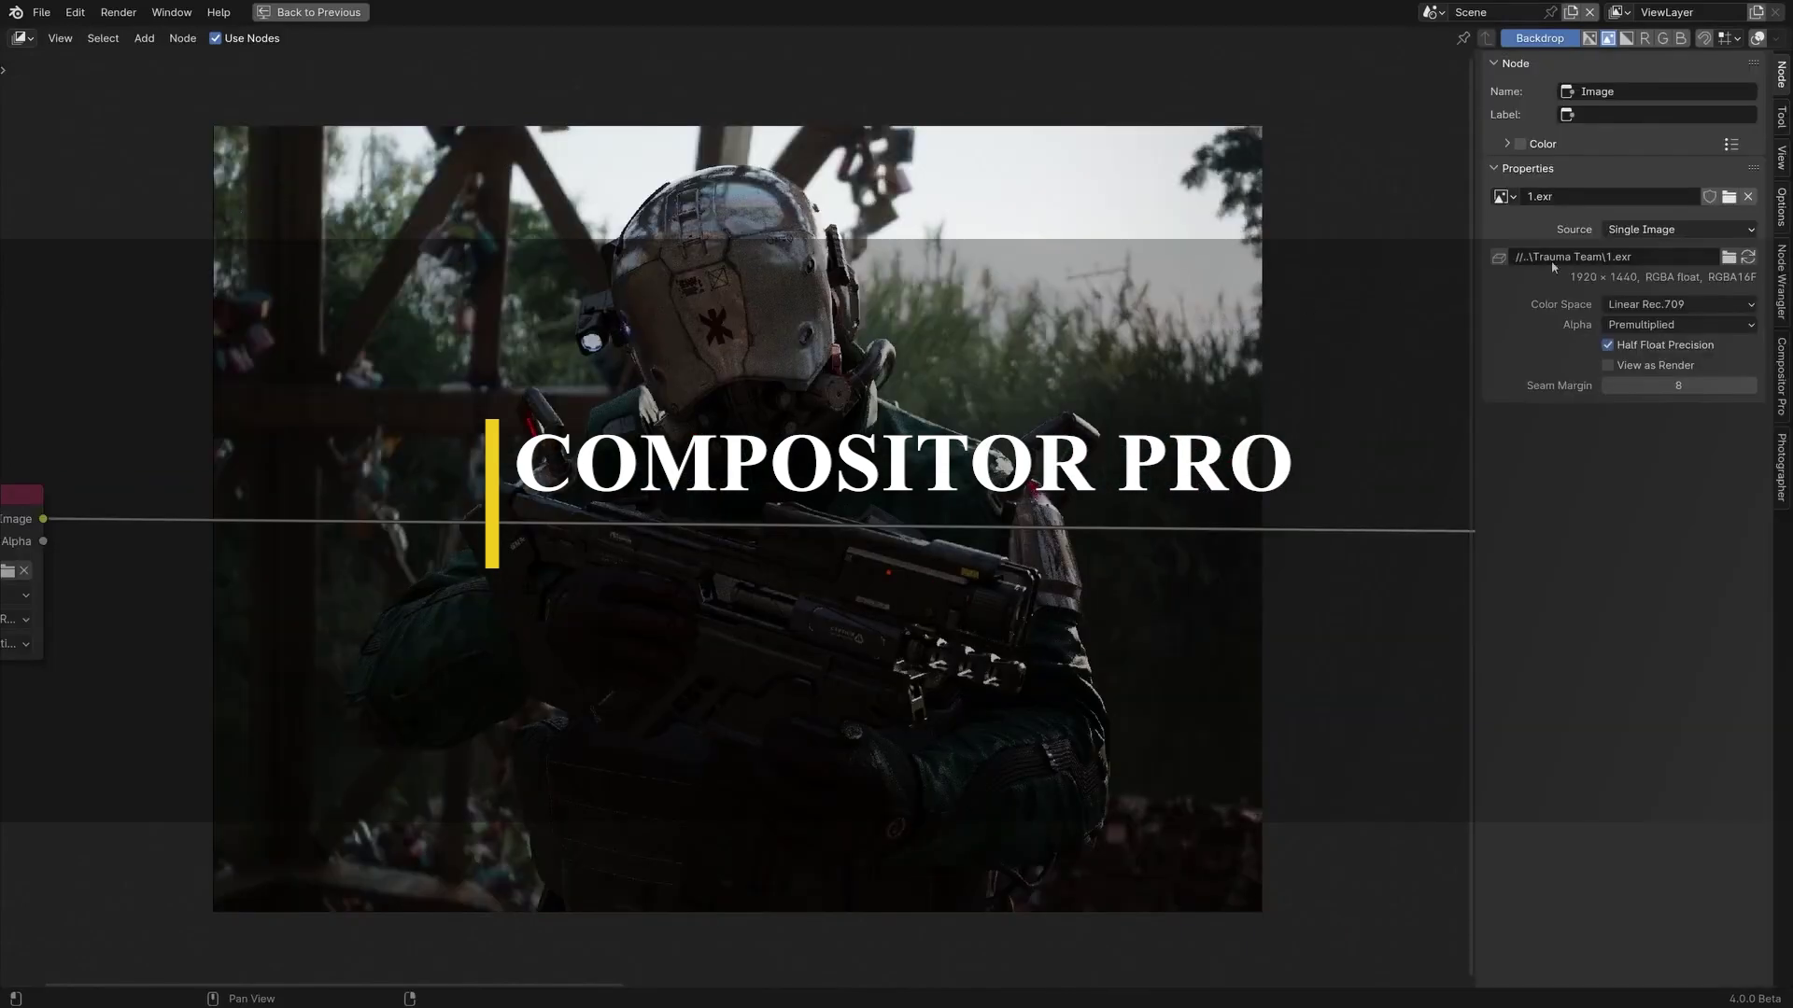
pyautogui.click(1780, 375)
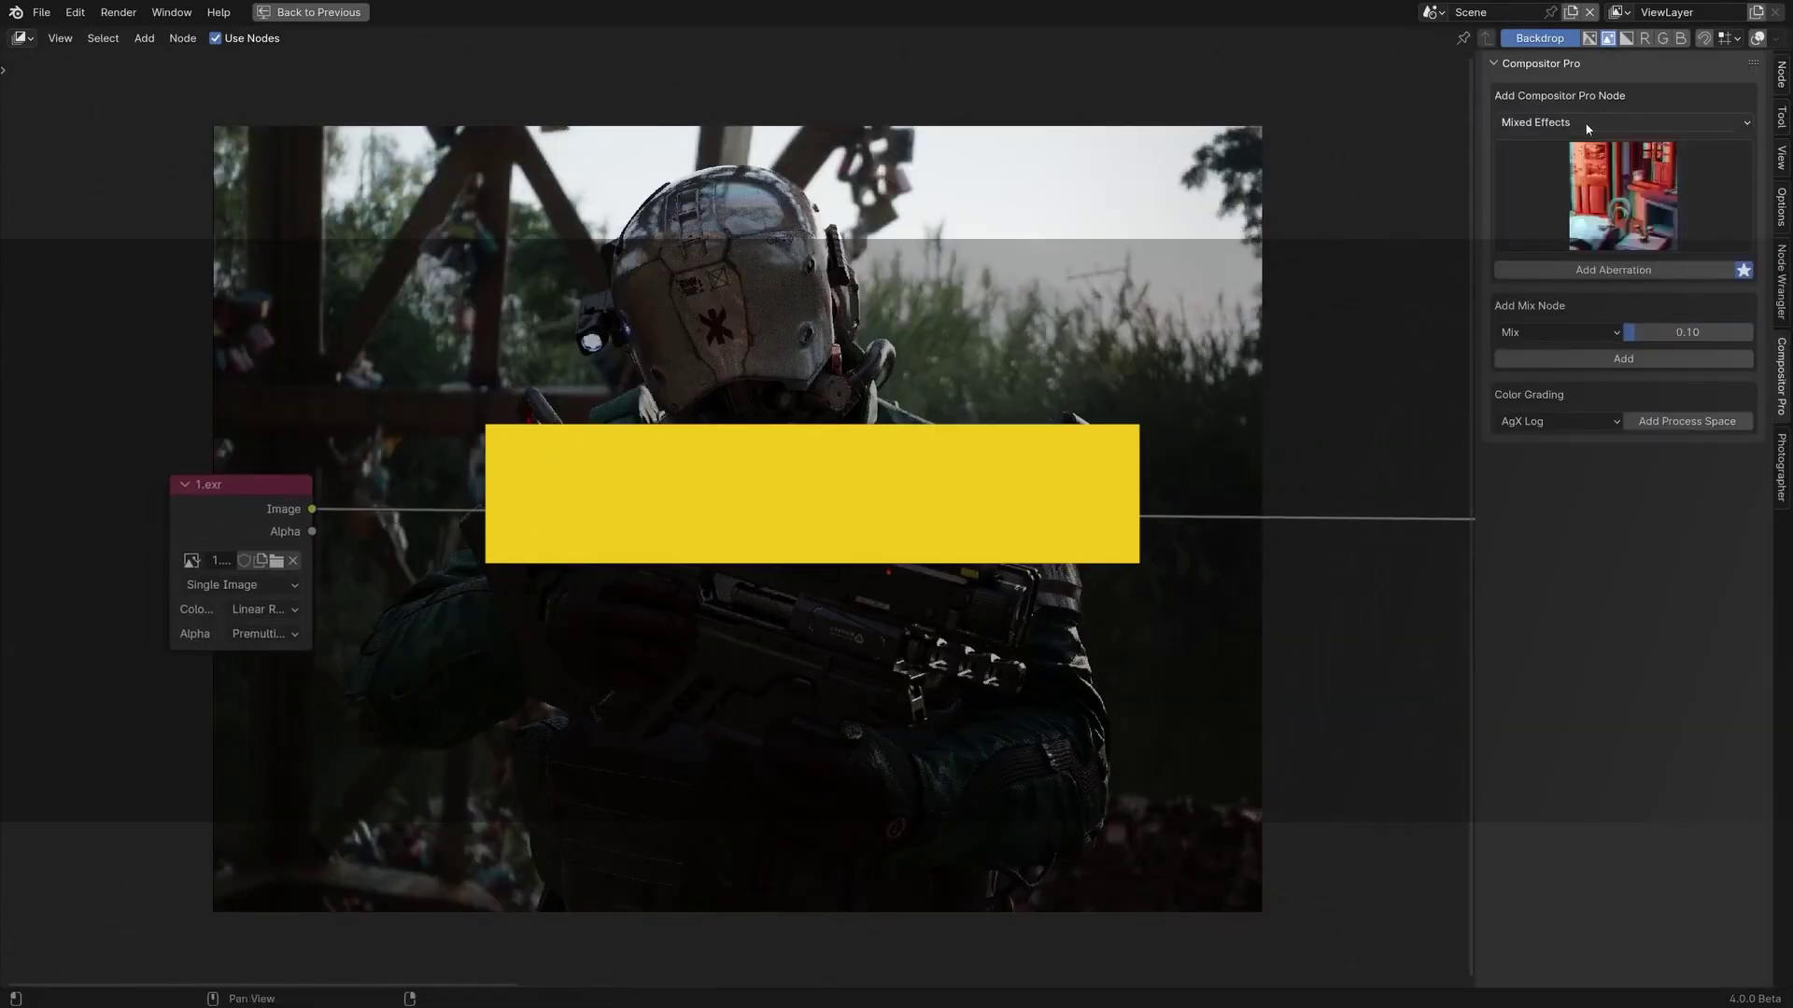
# Step: Add a Bloom node from Unmixed Effects into the image chain with Mix factor 0.130
pyautogui.click(1625, 122)
pyautogui.click(1588, 145)
pyautogui.click(1591, 193)
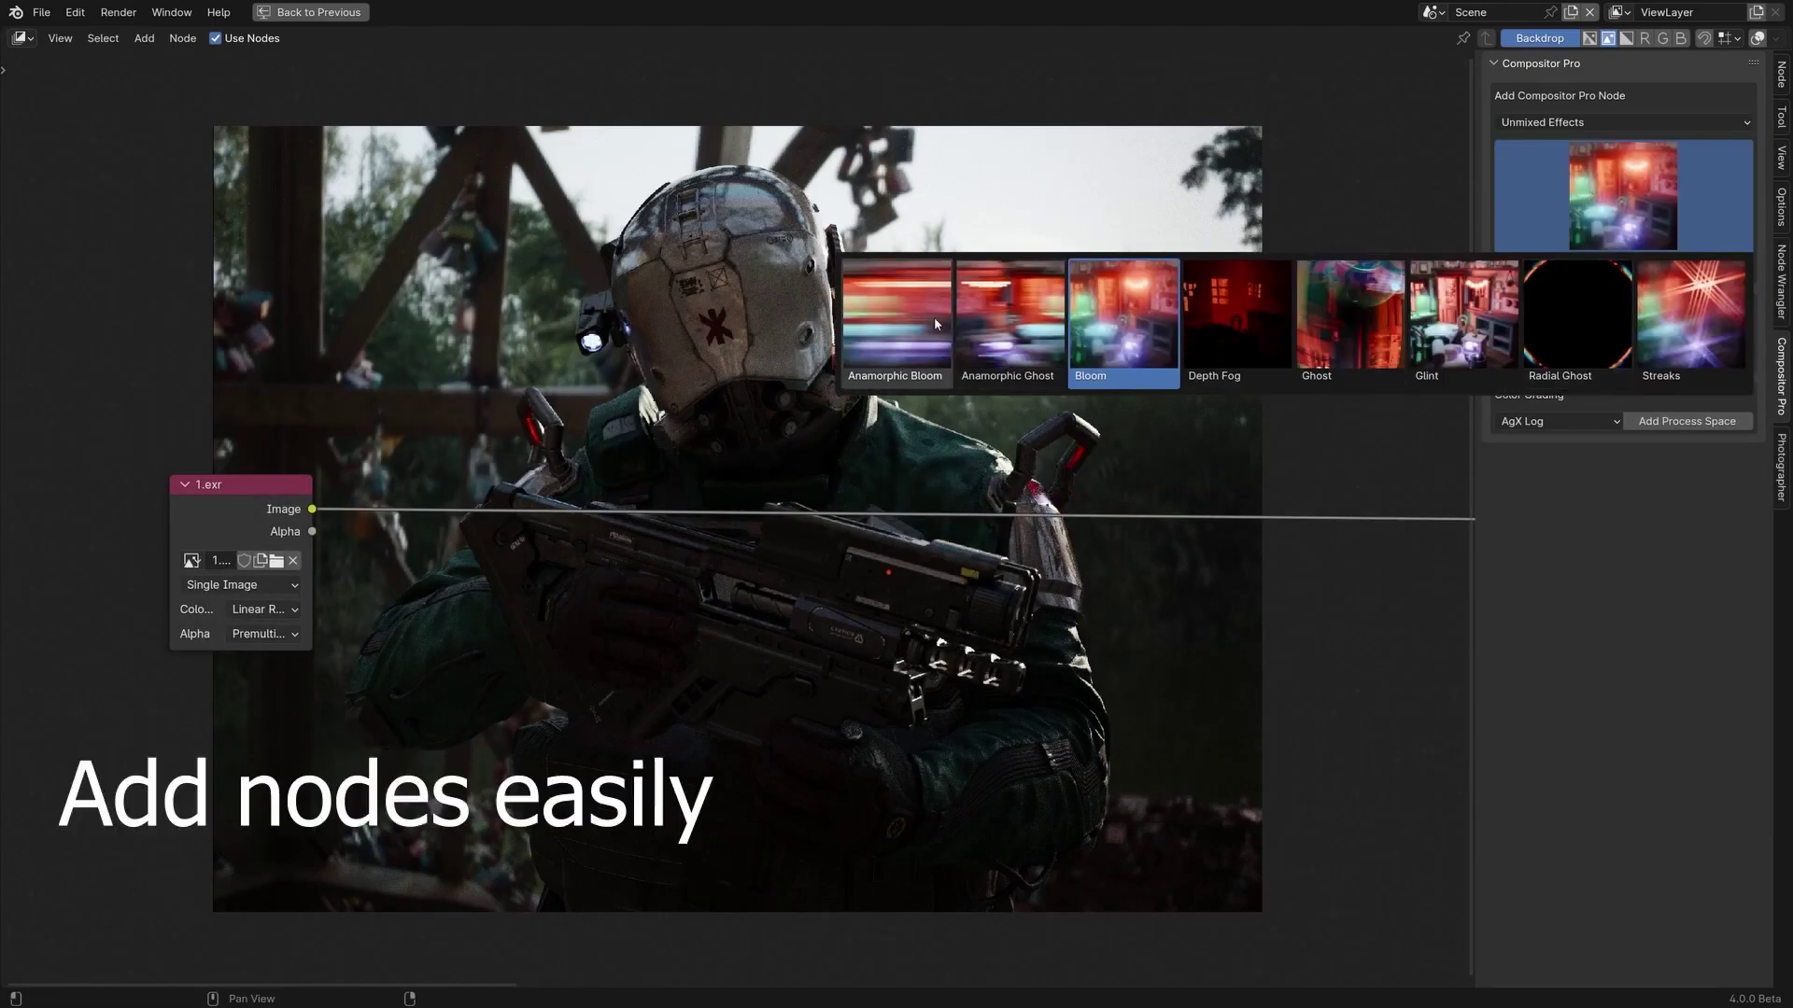
pyautogui.click(1125, 345)
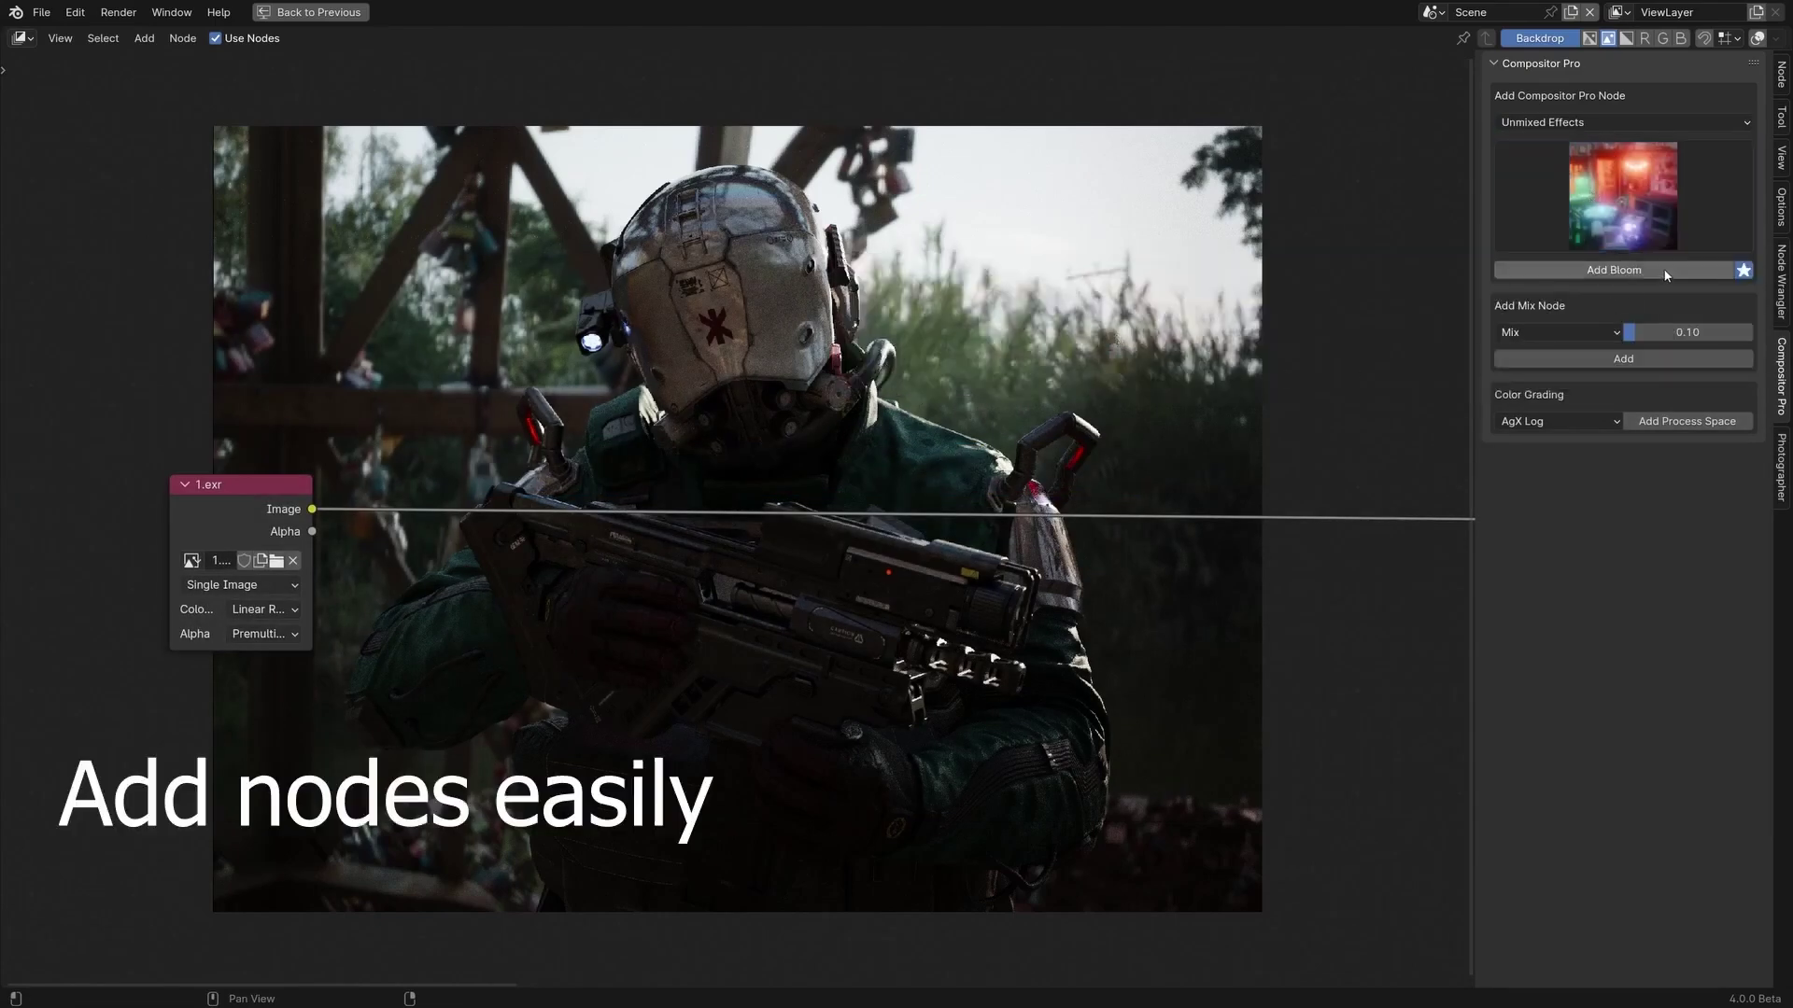
pyautogui.click(803, 428)
pyautogui.moveTo(728, 517); pyautogui.dragTo(625, 646)
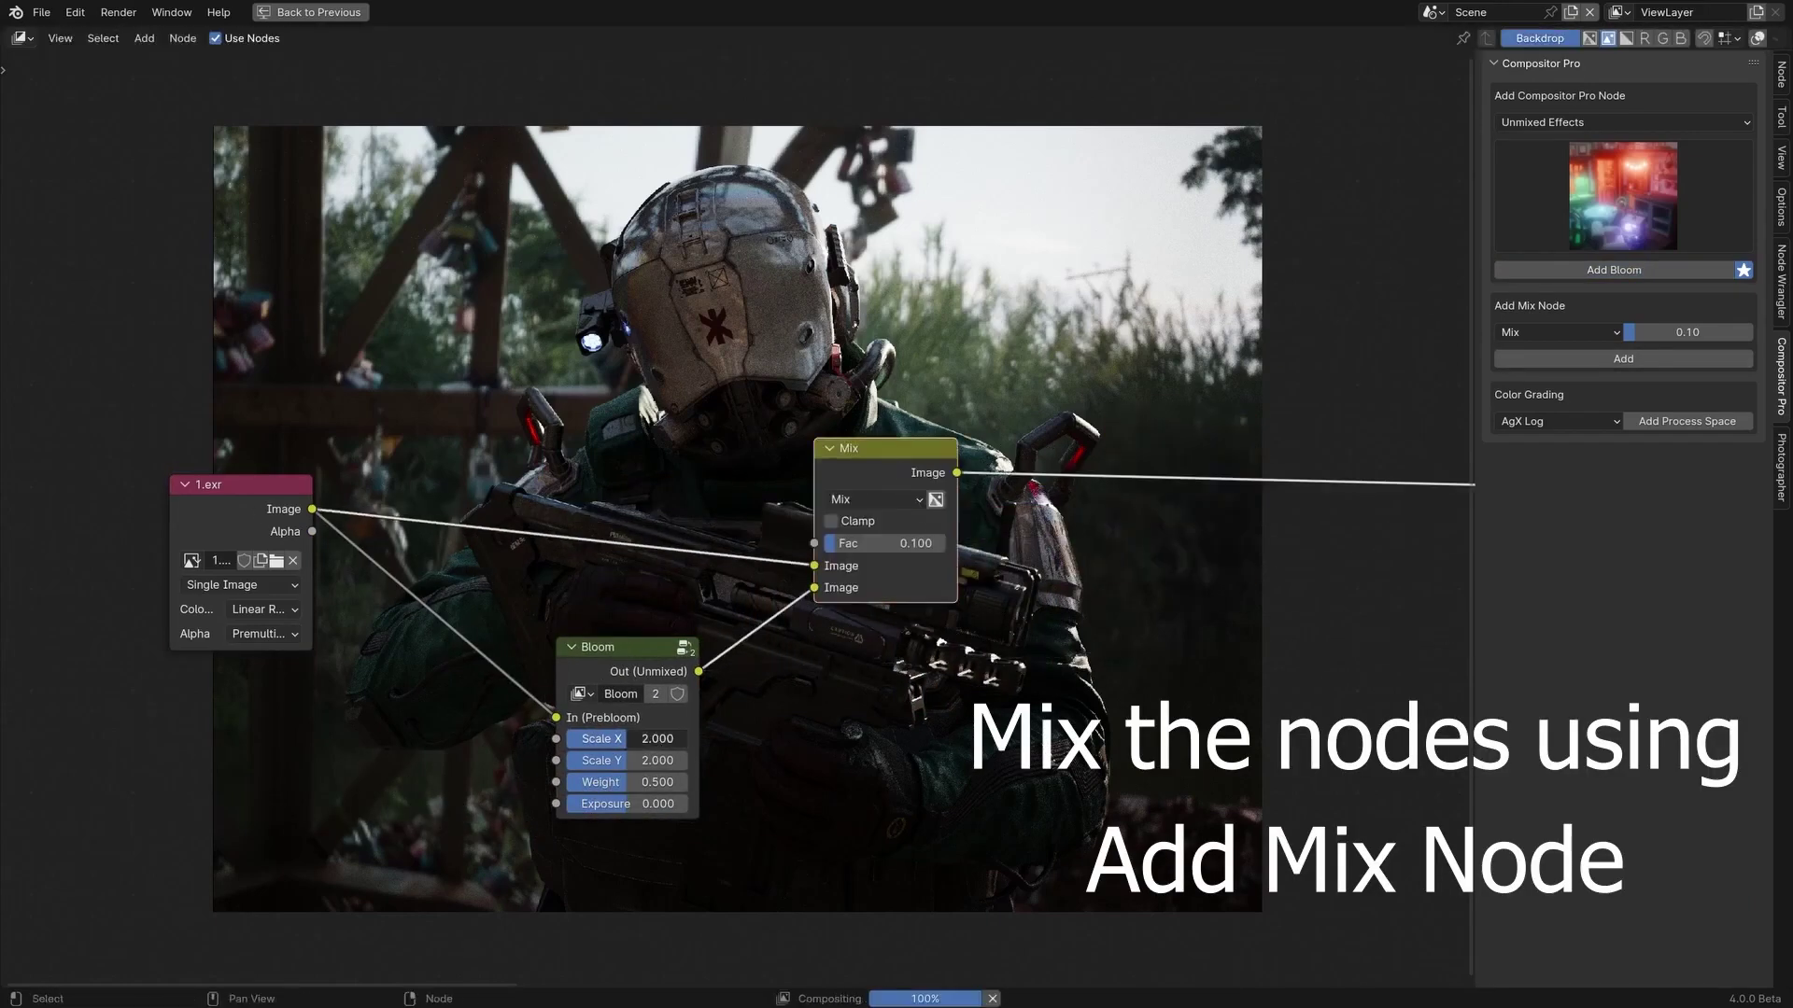
pyautogui.scroll(2, 724, 771)
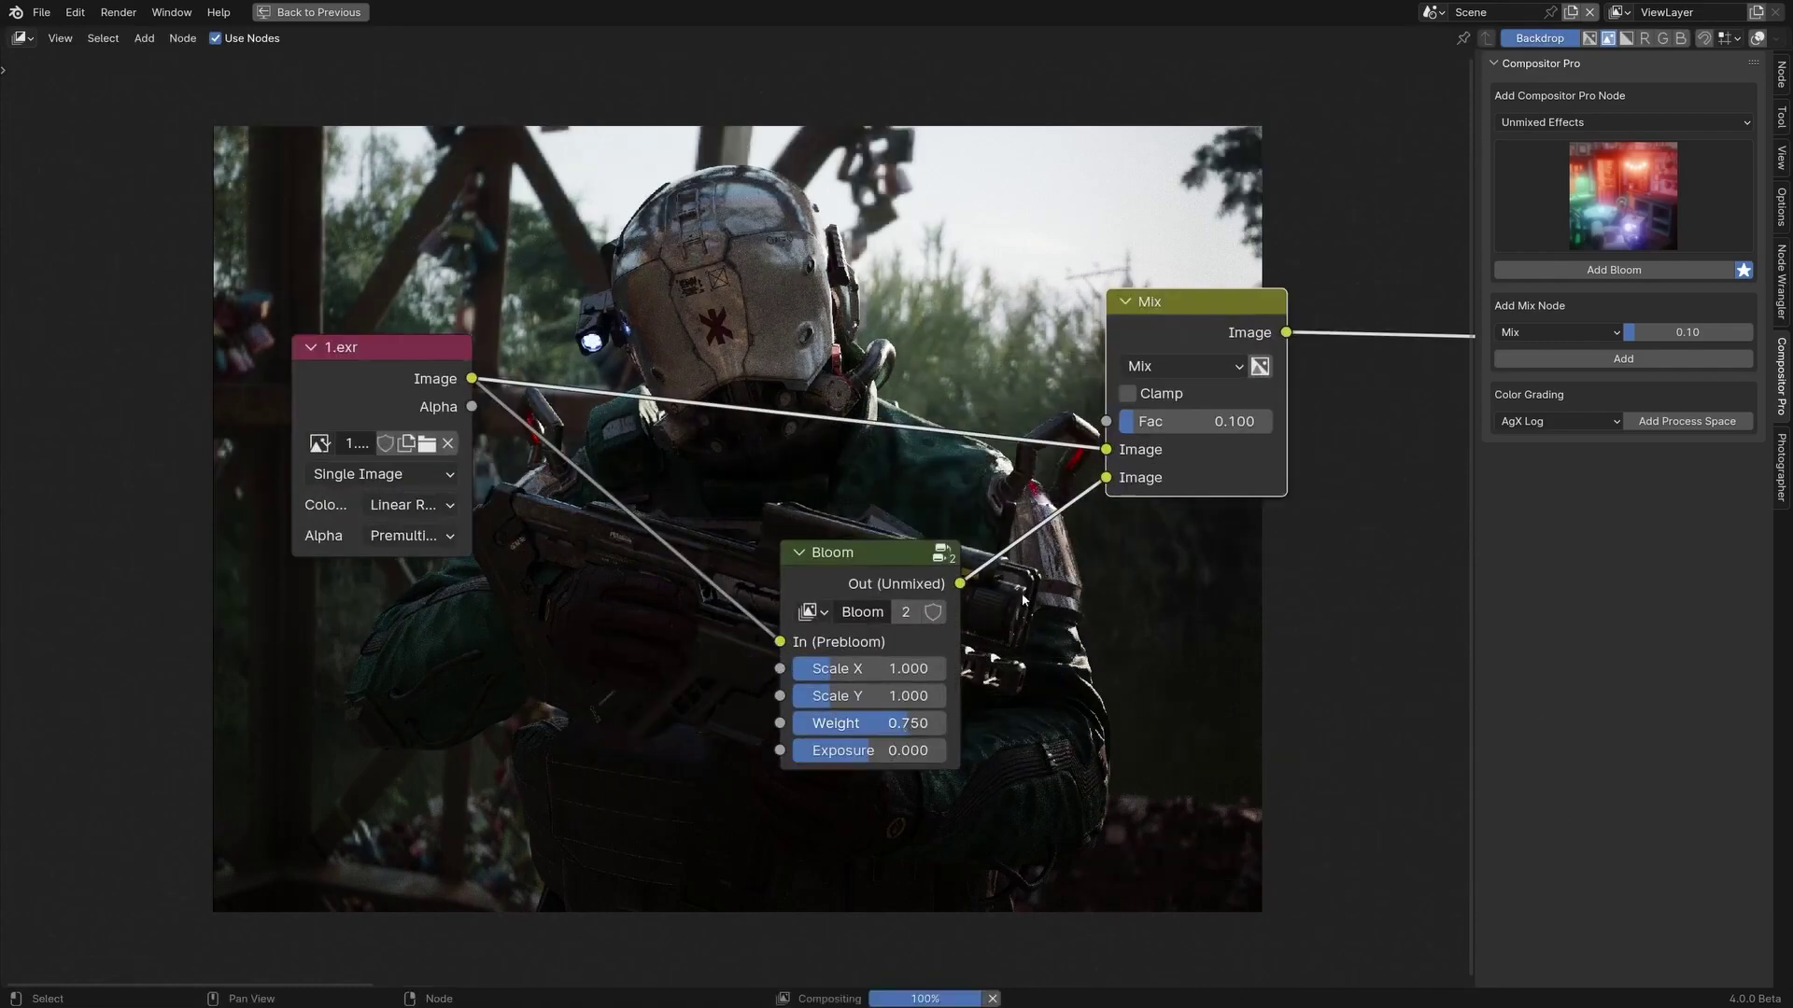
pyautogui.moveTo(886, 422); pyautogui.dragTo(650, 669, button='middle')
pyautogui.moveTo(943, 671); pyautogui.dragTo(948, 670)
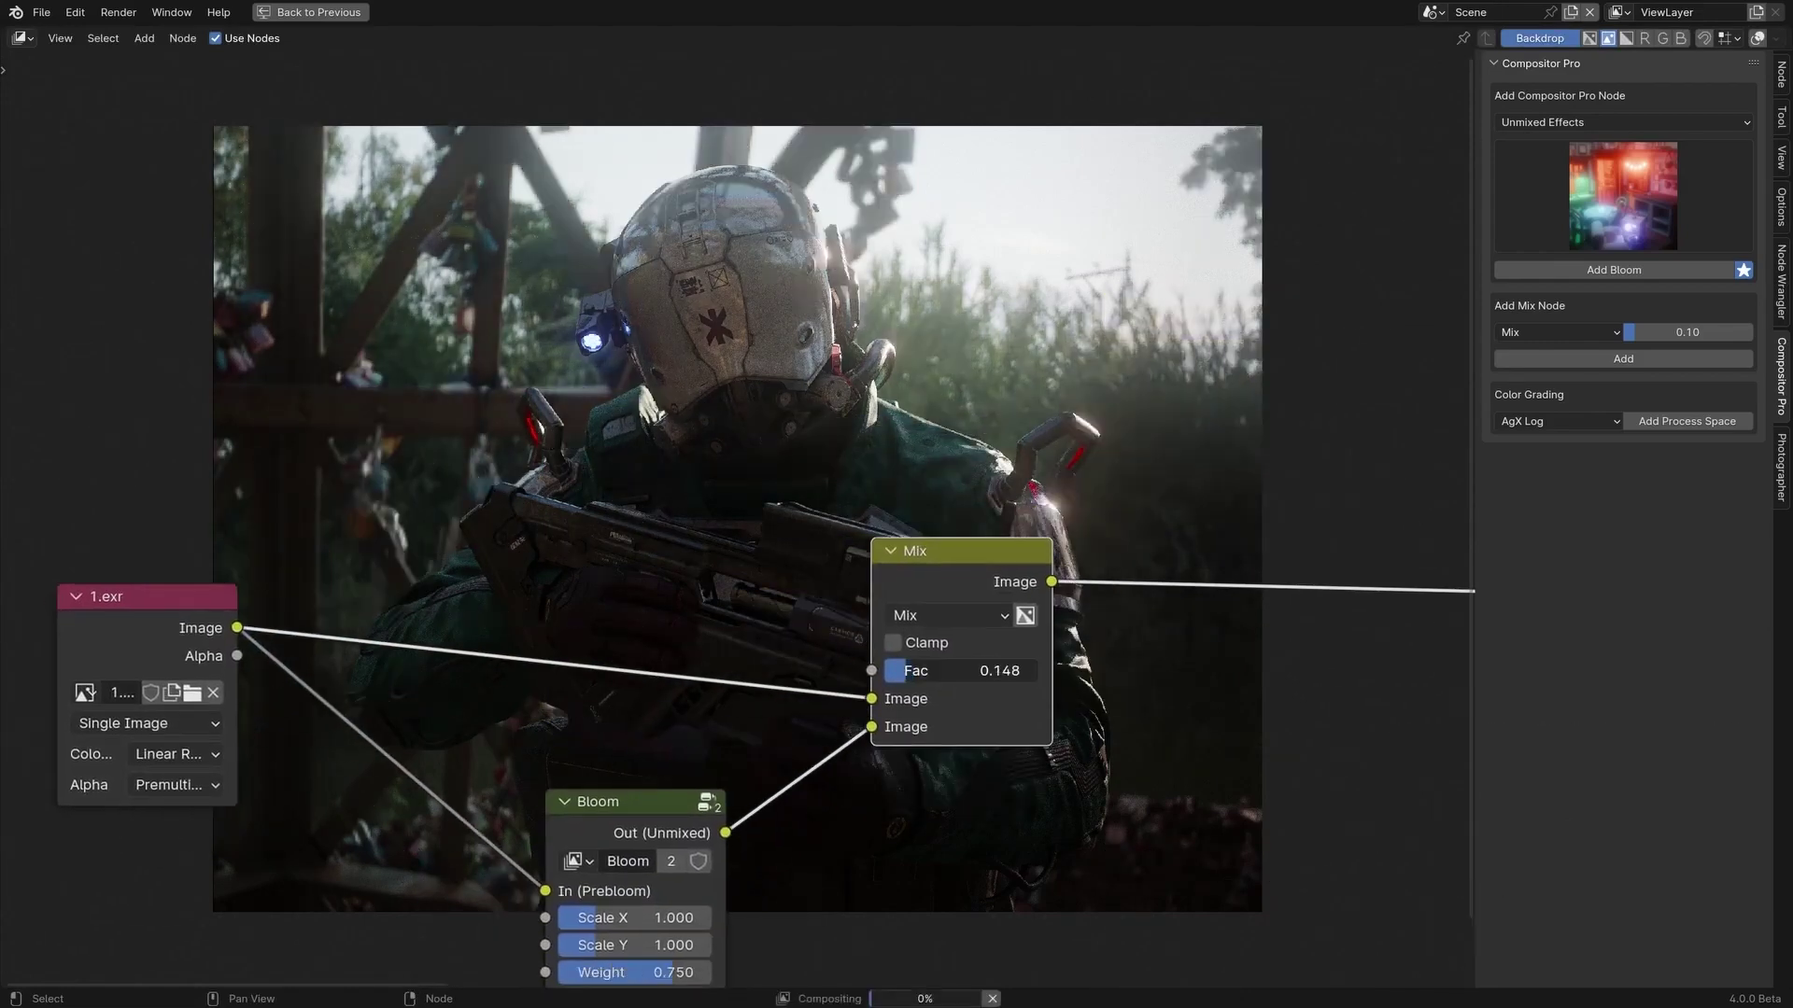
pyautogui.scroll(-1, 1024, 605)
# Step: Add an Anamorphic Flare node from the Batches category after the Mix node
pyautogui.click(1623, 196)
pyautogui.click(1623, 122)
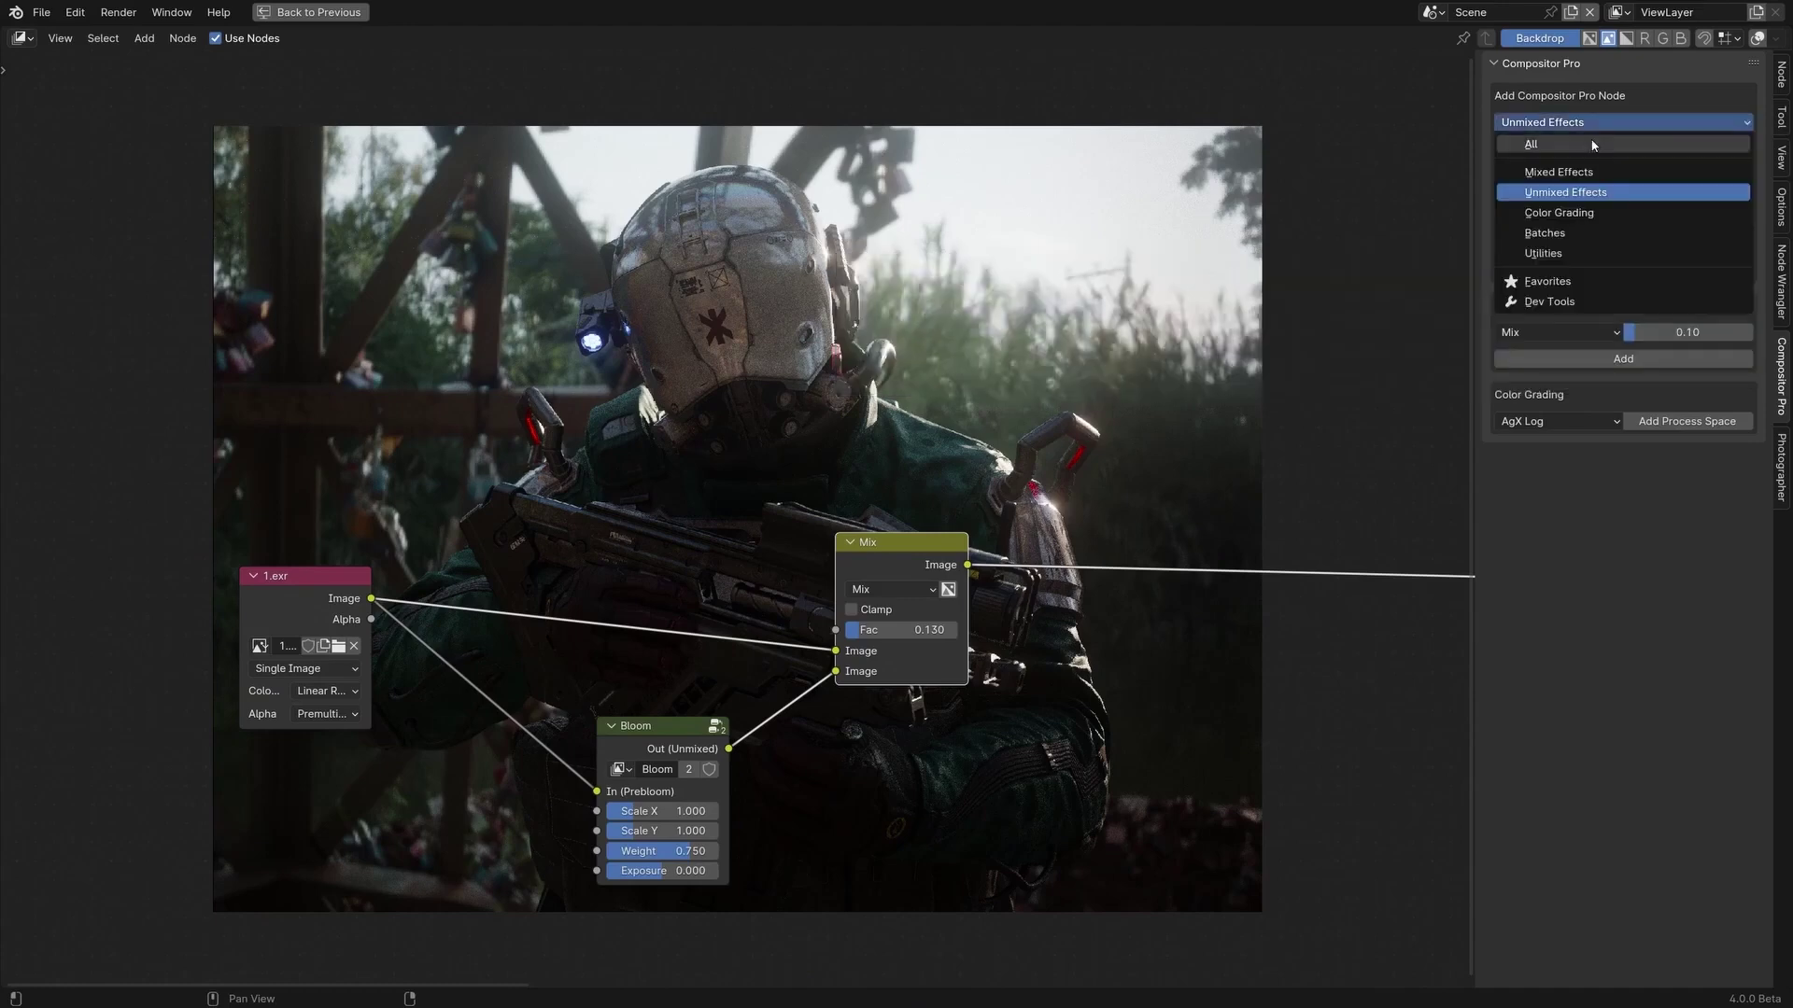
pyautogui.click(1587, 238)
pyautogui.click(1623, 196)
pyautogui.click(1349, 318)
pyautogui.click(1613, 270)
pyautogui.click(1195, 709)
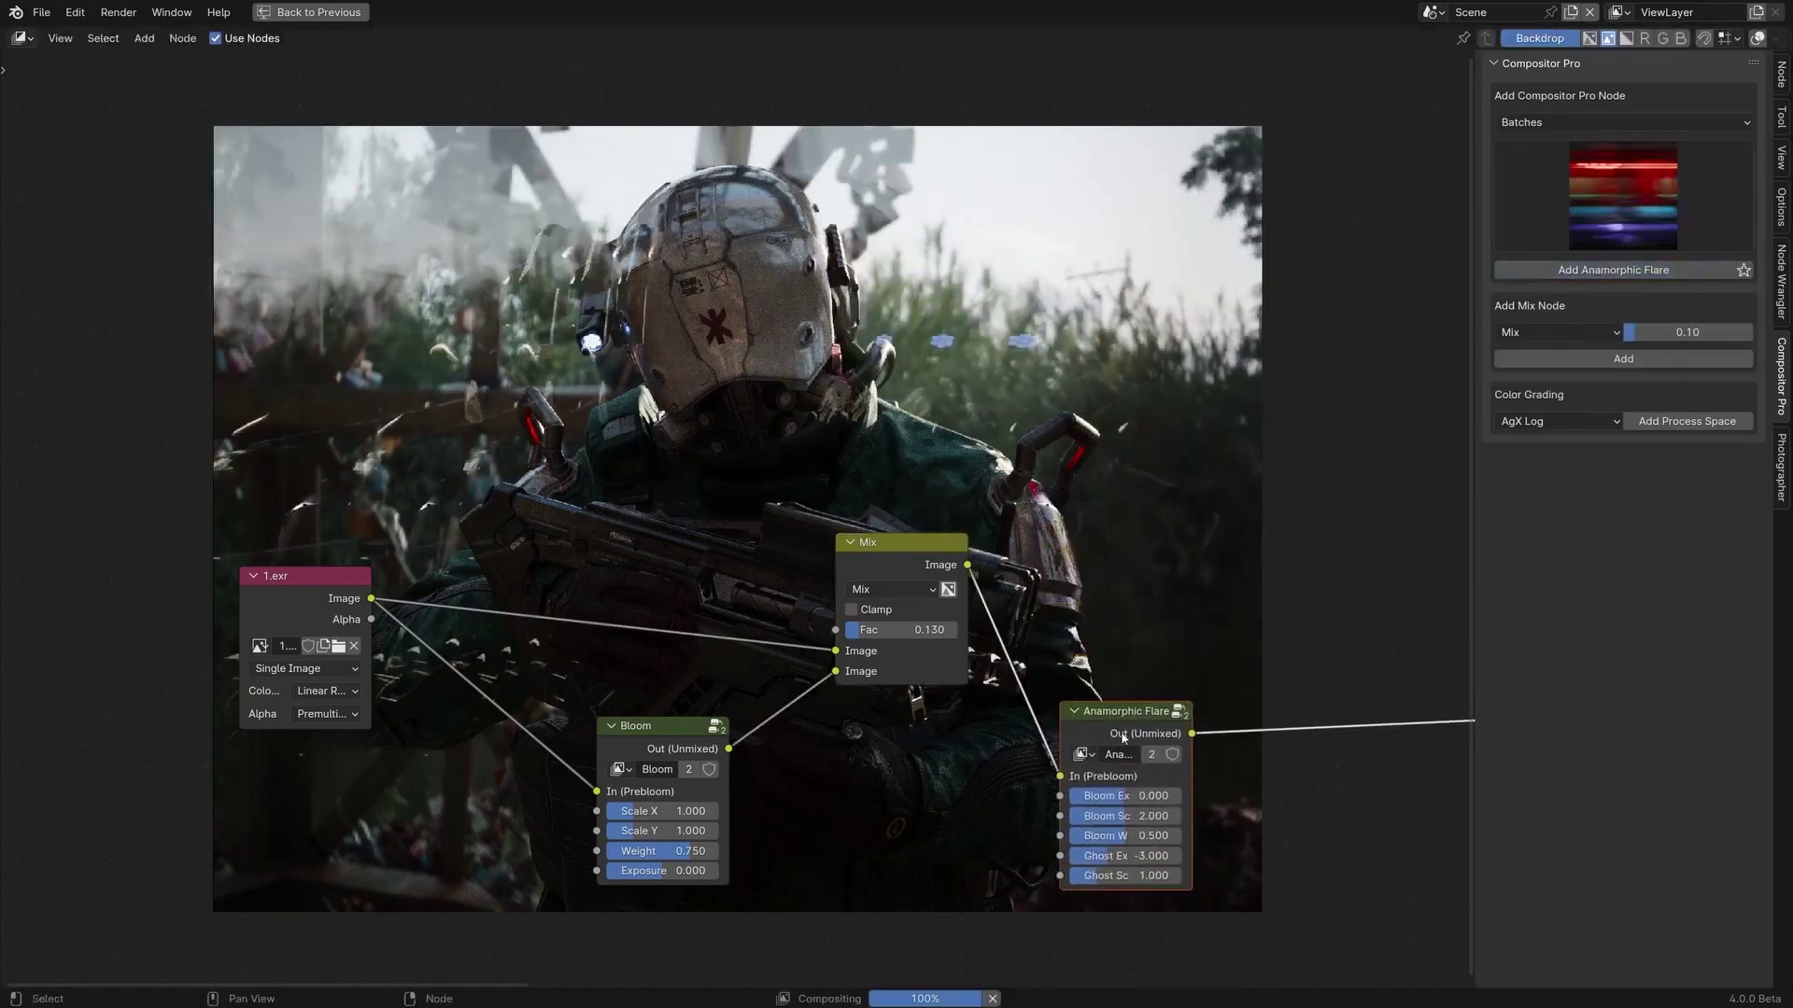
pyautogui.scroll(1, 1195, 709)
pyautogui.moveTo(830, 541); pyautogui.dragTo(417, 413, button='middle')
# Step: Blend the flare in with a new Mix node set to factor 0.02
pyautogui.click(1623, 358)
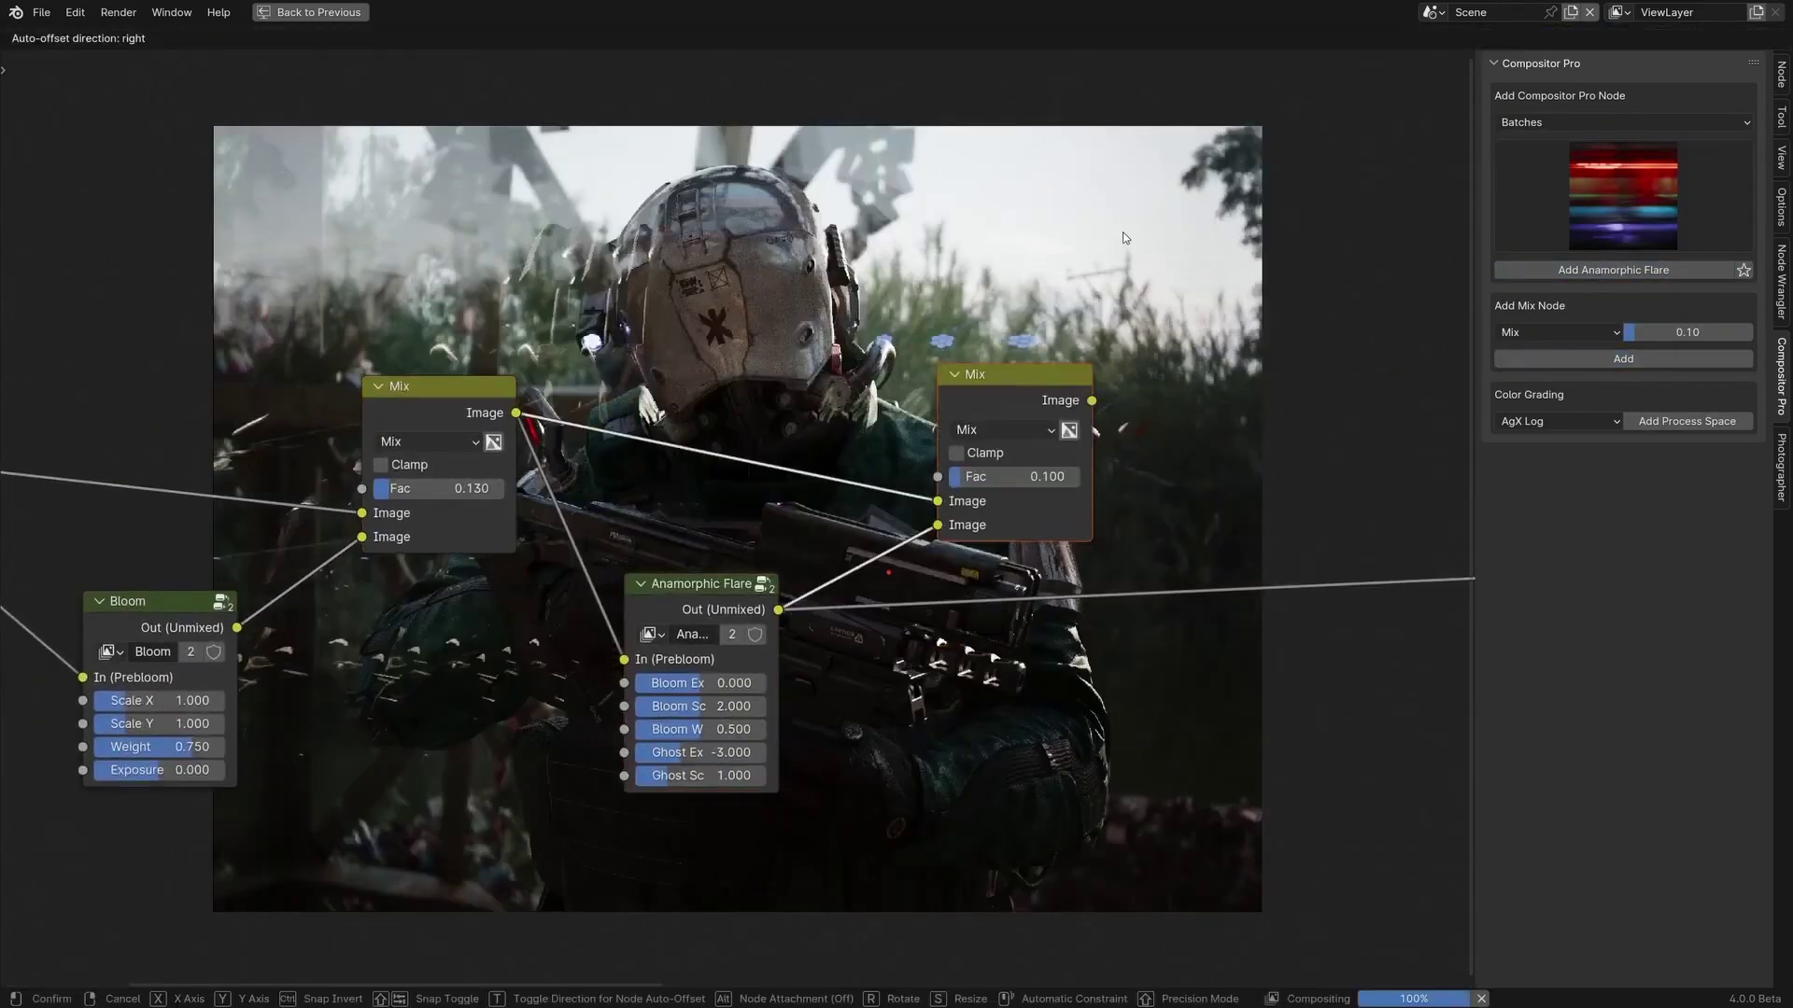
pyautogui.click(1027, 709)
pyautogui.scroll(1, 1052, 664)
pyautogui.click(1148, 456)
pyautogui.moveTo(1052, 943); pyautogui.dragTo(560, 640, button='middle')
pyautogui.write('0.02')
pyautogui.press('Return')
pyautogui.scroll(1, 559, 640)
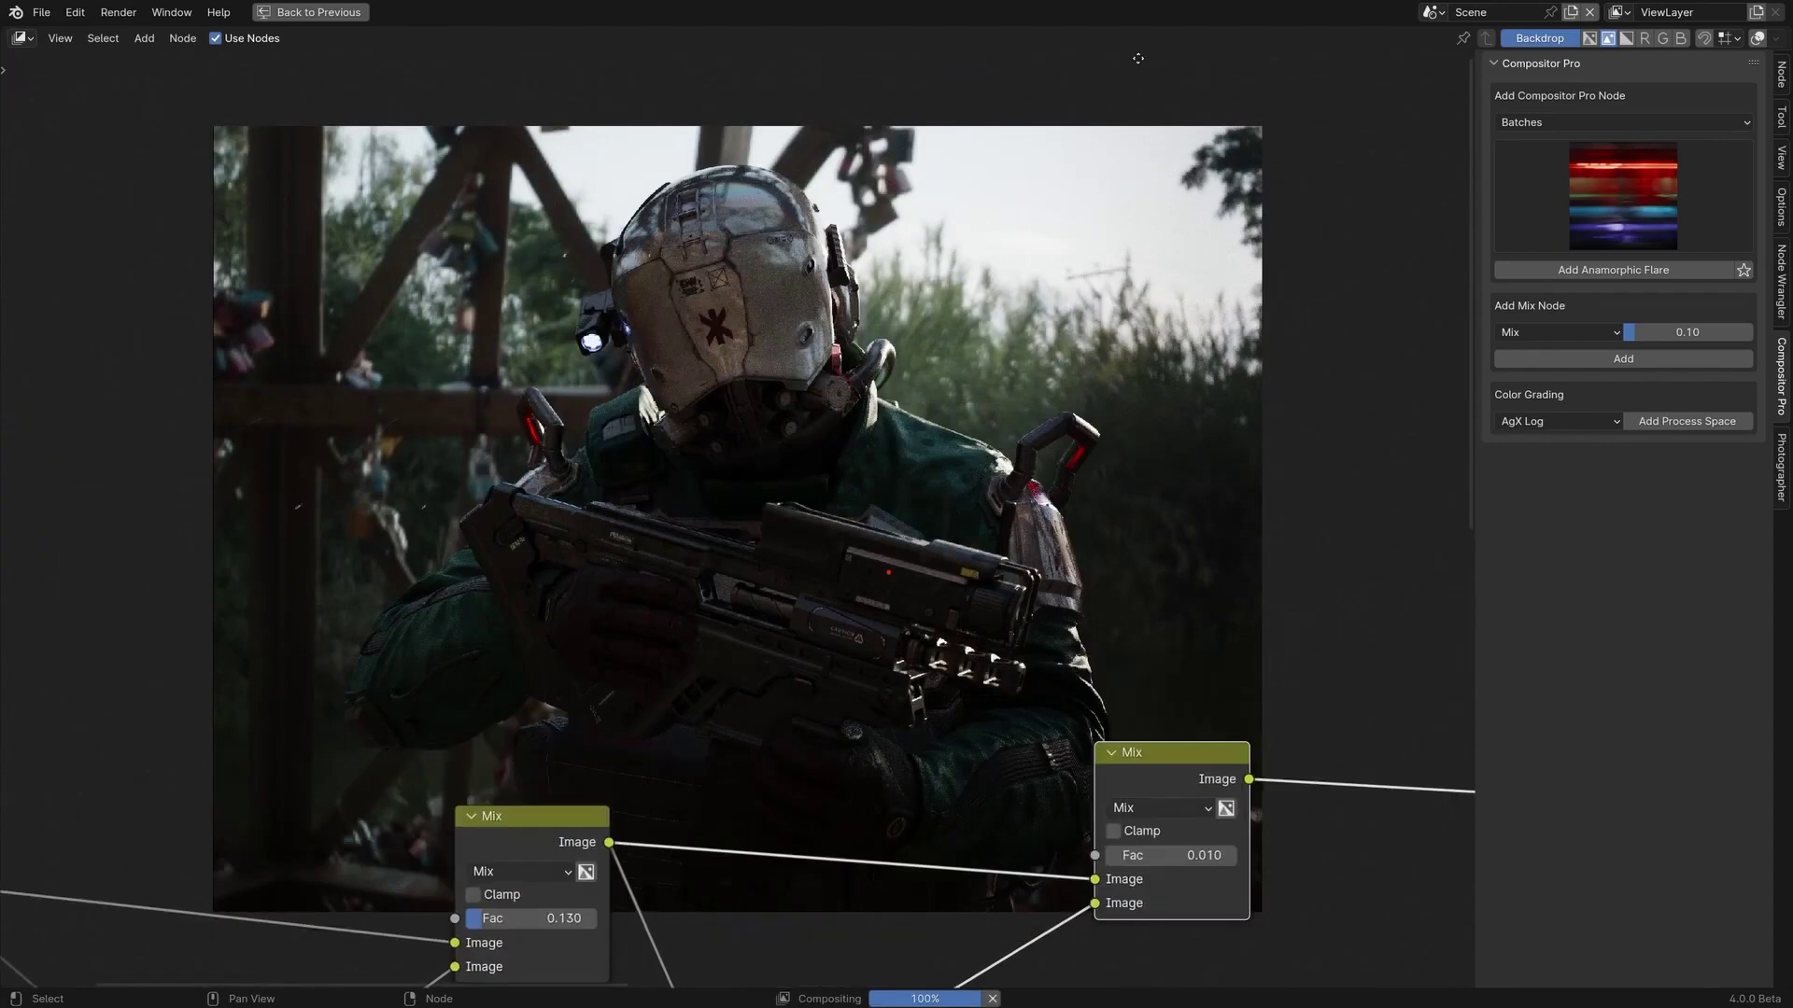
pyautogui.moveTo(1411, 735)
pyautogui.mouseDown(button='middle')
pyautogui.moveTo(1230, 855)
pyautogui.moveTo(923, 497)
pyautogui.moveTo(1147, 391)
pyautogui.moveTo(1017, 359)
pyautogui.mouseUp(button='middle')
# Step: Add a Ghost node from the favourite effect nodes into the soldier composite
pyautogui.press('n')
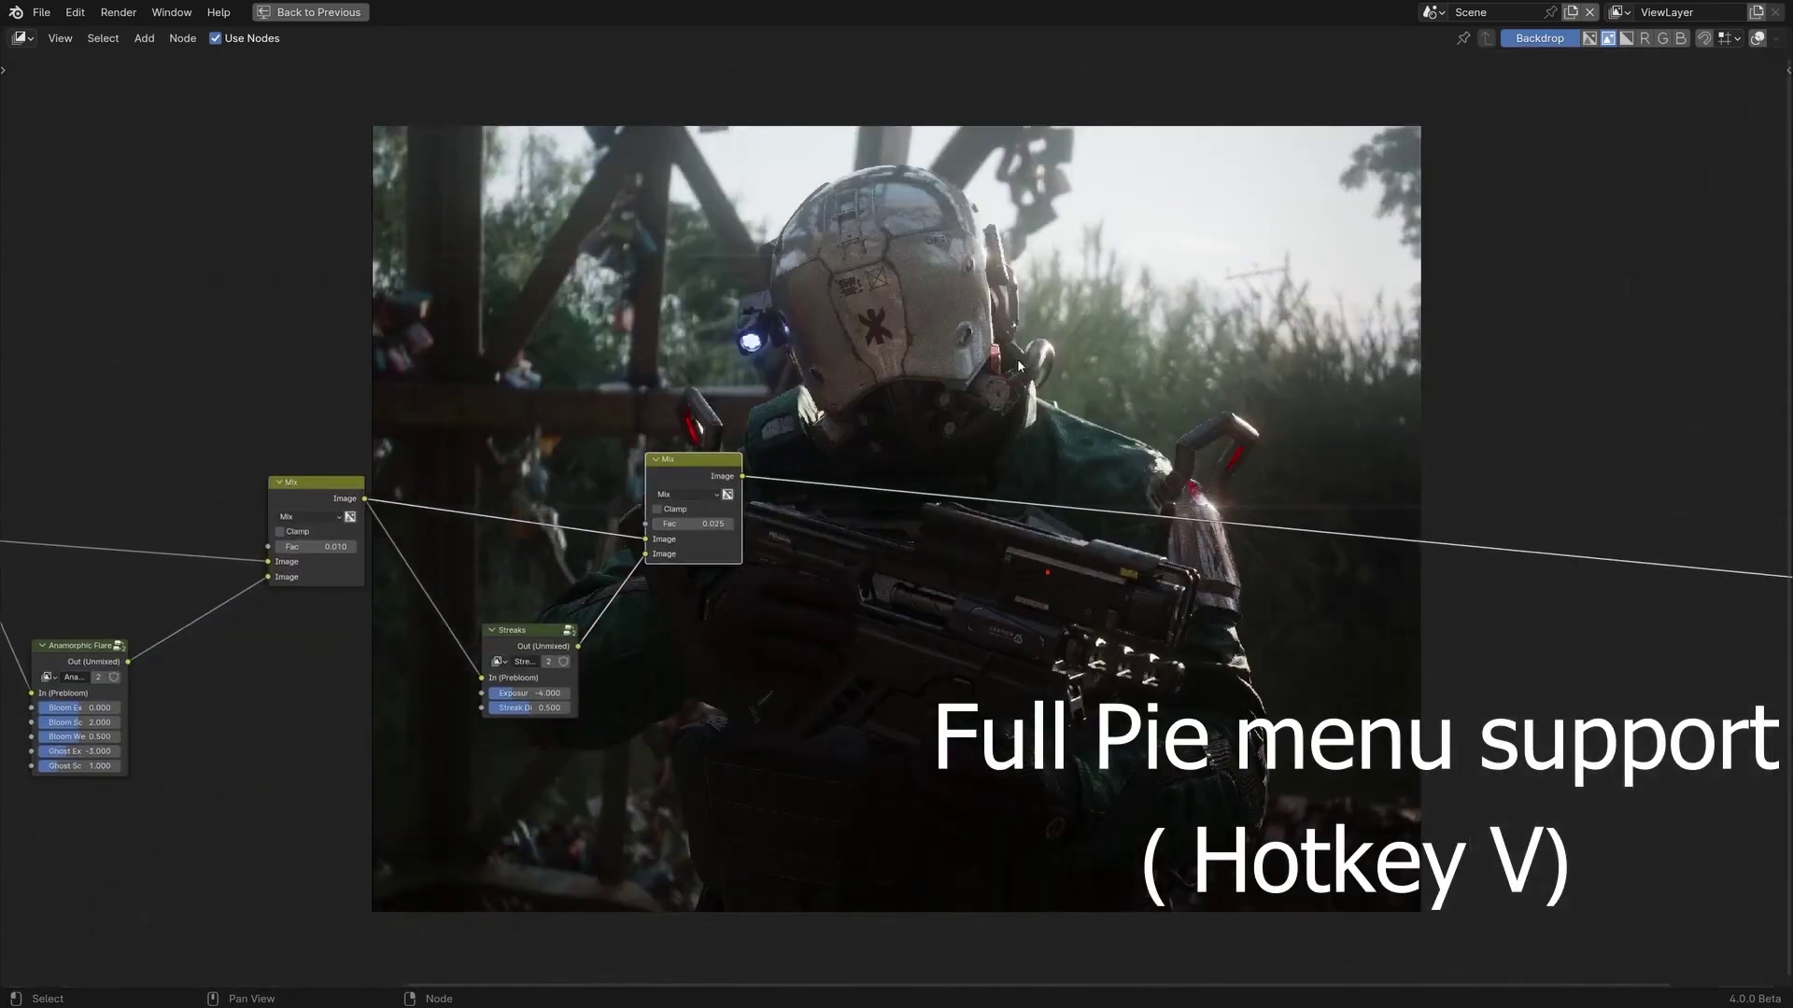
pyautogui.click(818, 377)
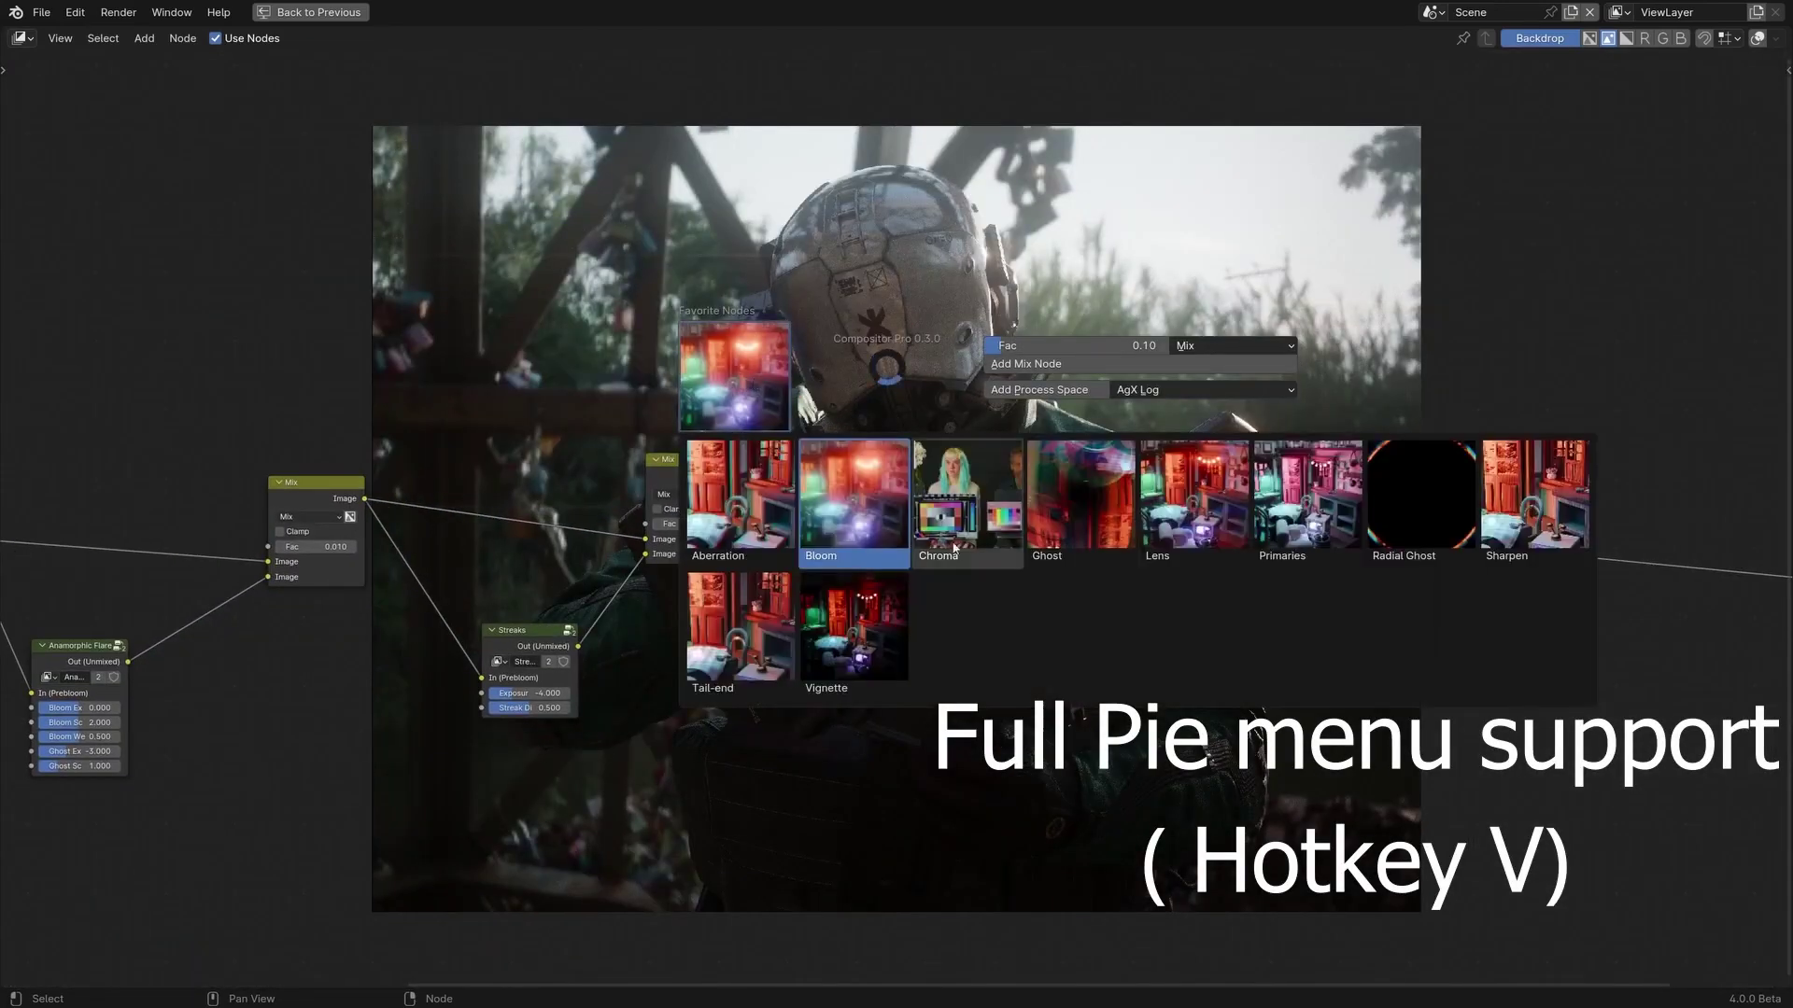
pyautogui.click(1096, 520)
pyautogui.scroll(2, 1090, 596)
pyautogui.click(1027, 635)
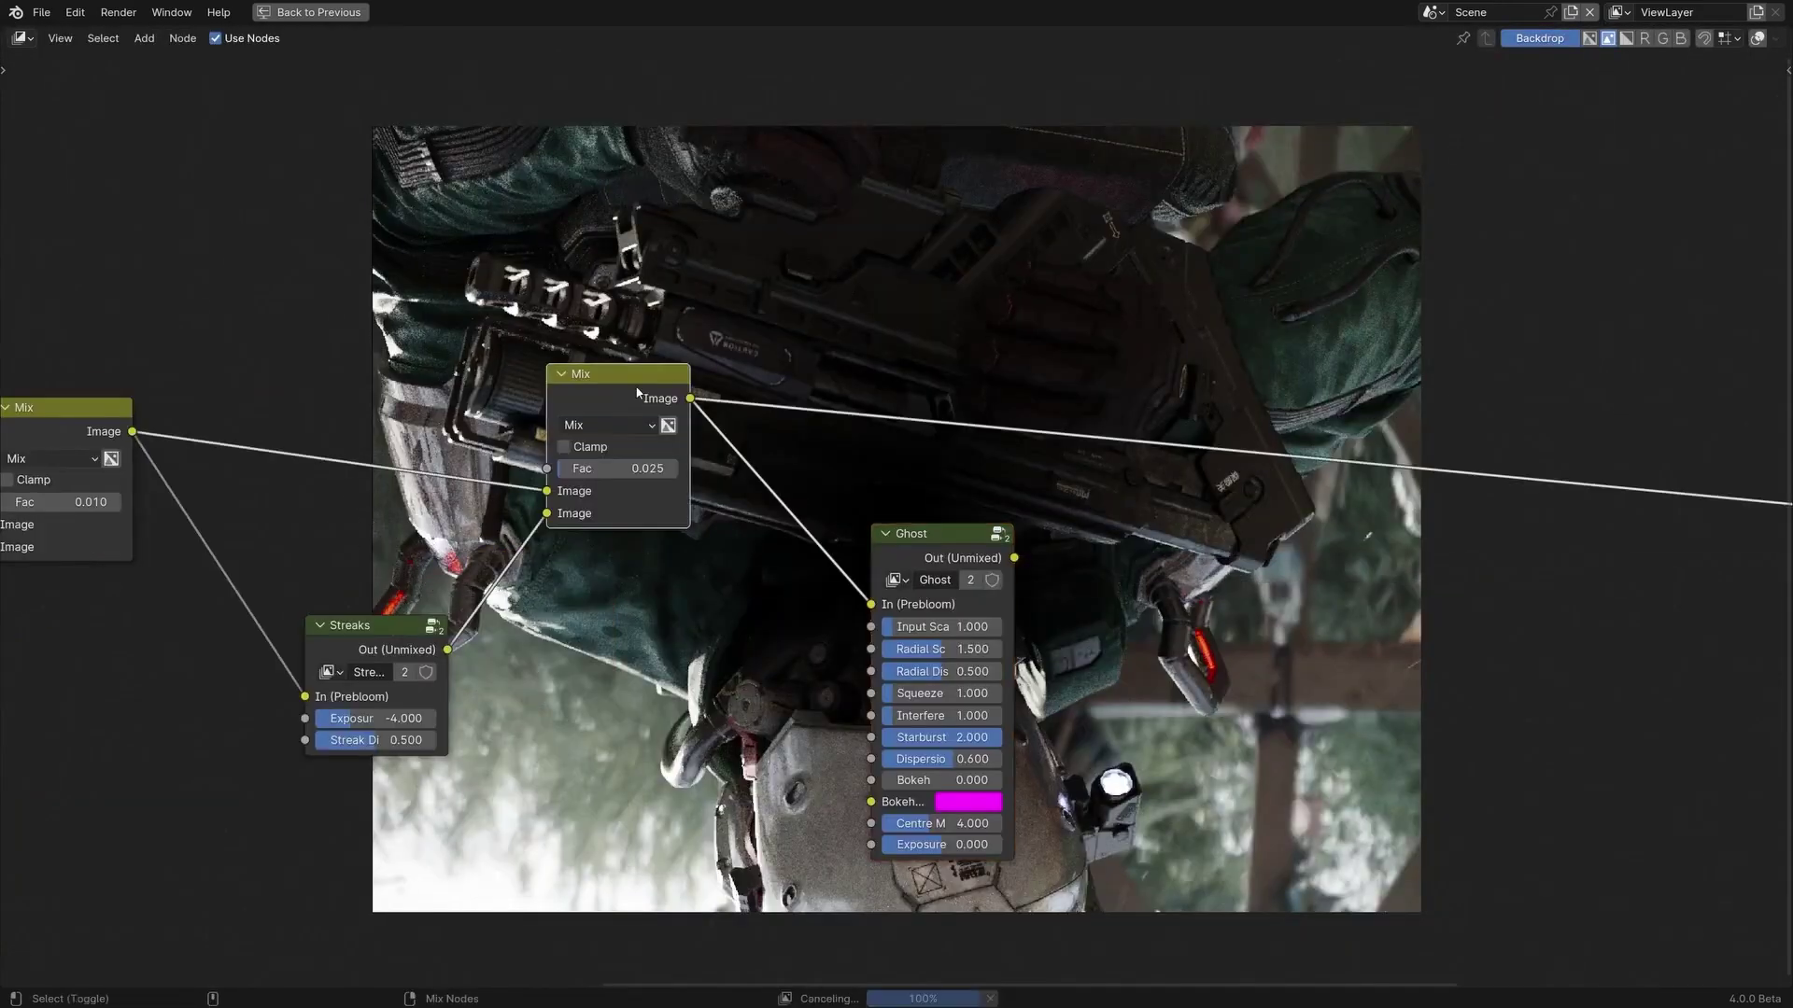
# Step: Blend the Ghost output in through a new Mix node placed at the upper right
pyautogui.click(1423, 389)
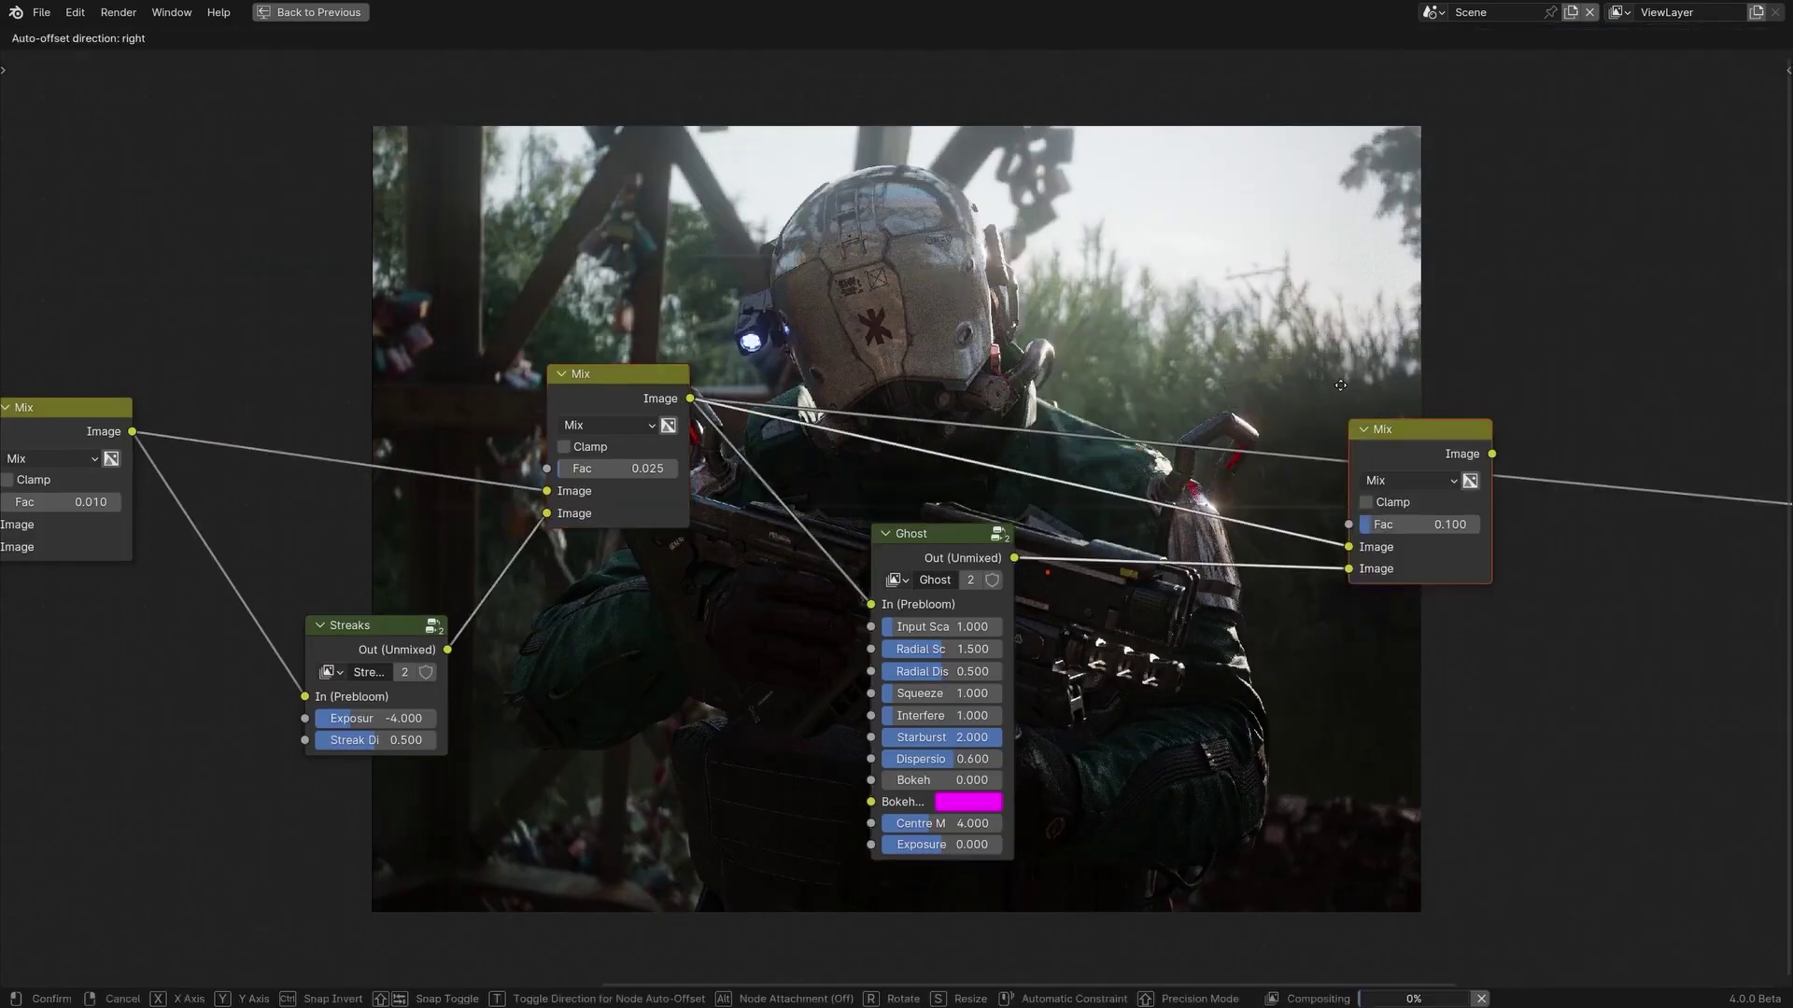
pyautogui.click(1484, 364)
pyautogui.scroll(1, 1066, 549)
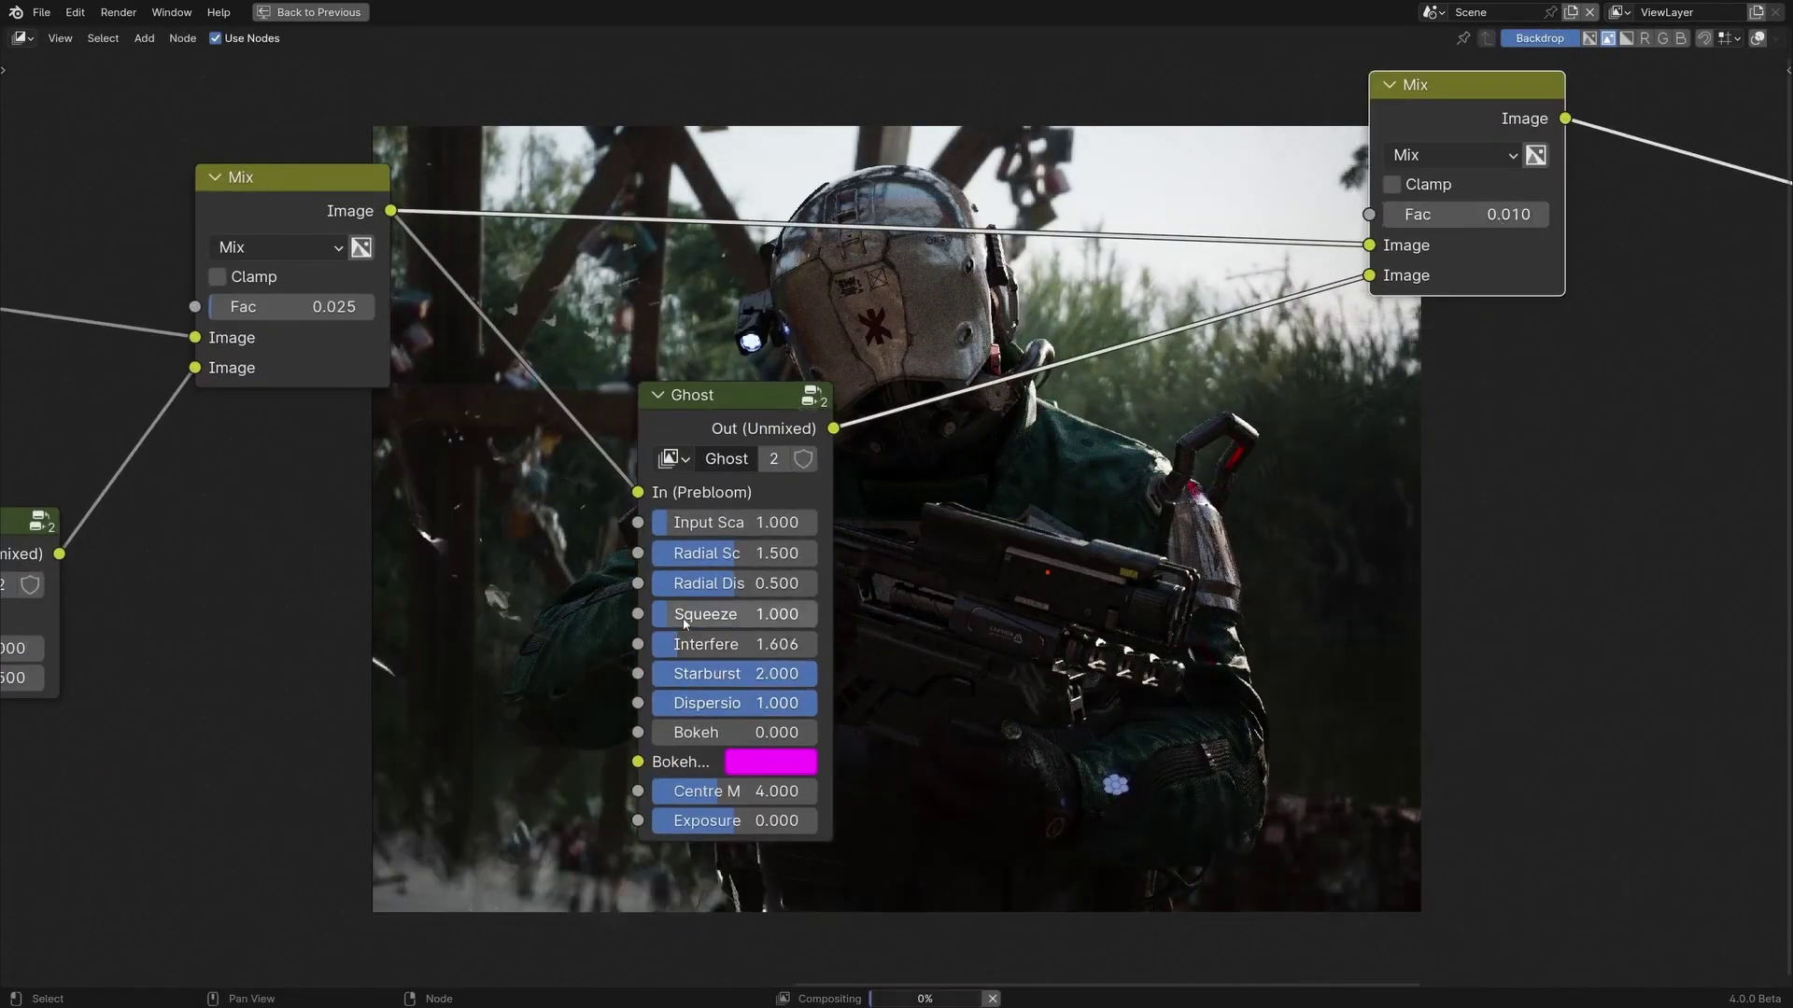
pyautogui.moveTo(836, 755); pyautogui.dragTo(1466, 766, button='middle')
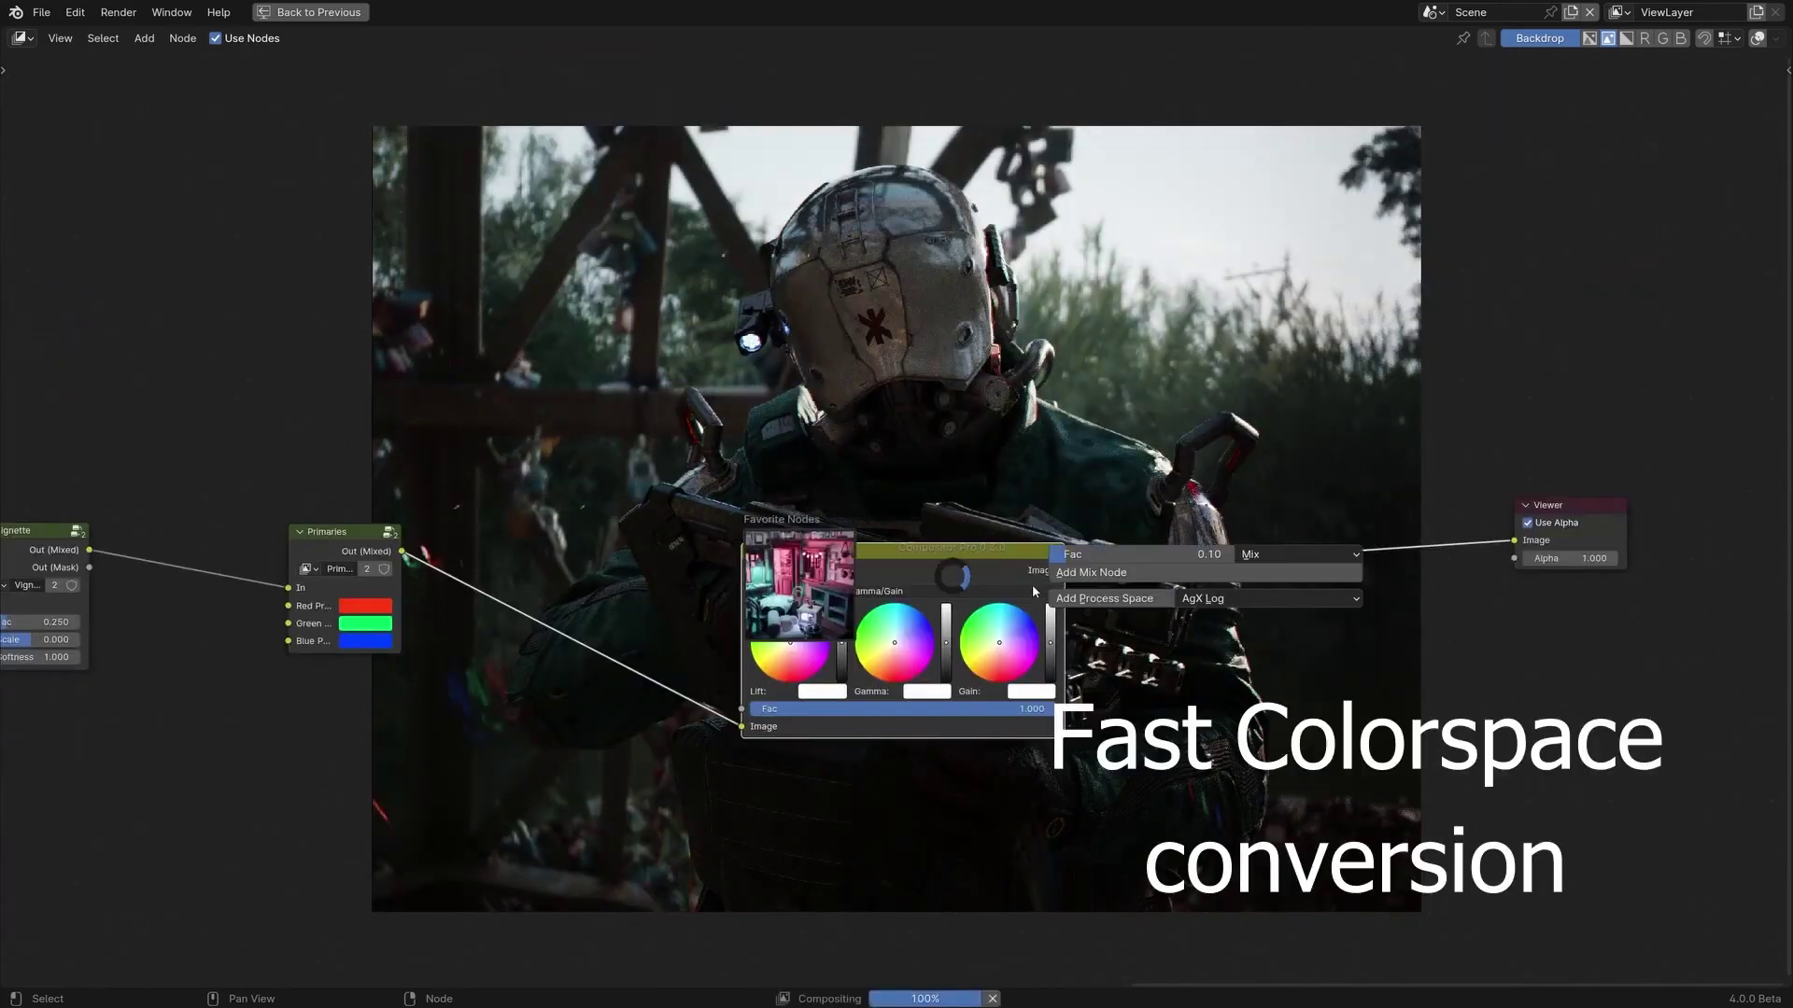
# Step: Switch Color Balance to Offset/Power/Slope (ASC-CDL) and save the project as Demo.blend
pyautogui.click(943, 591)
pyautogui.click(924, 612)
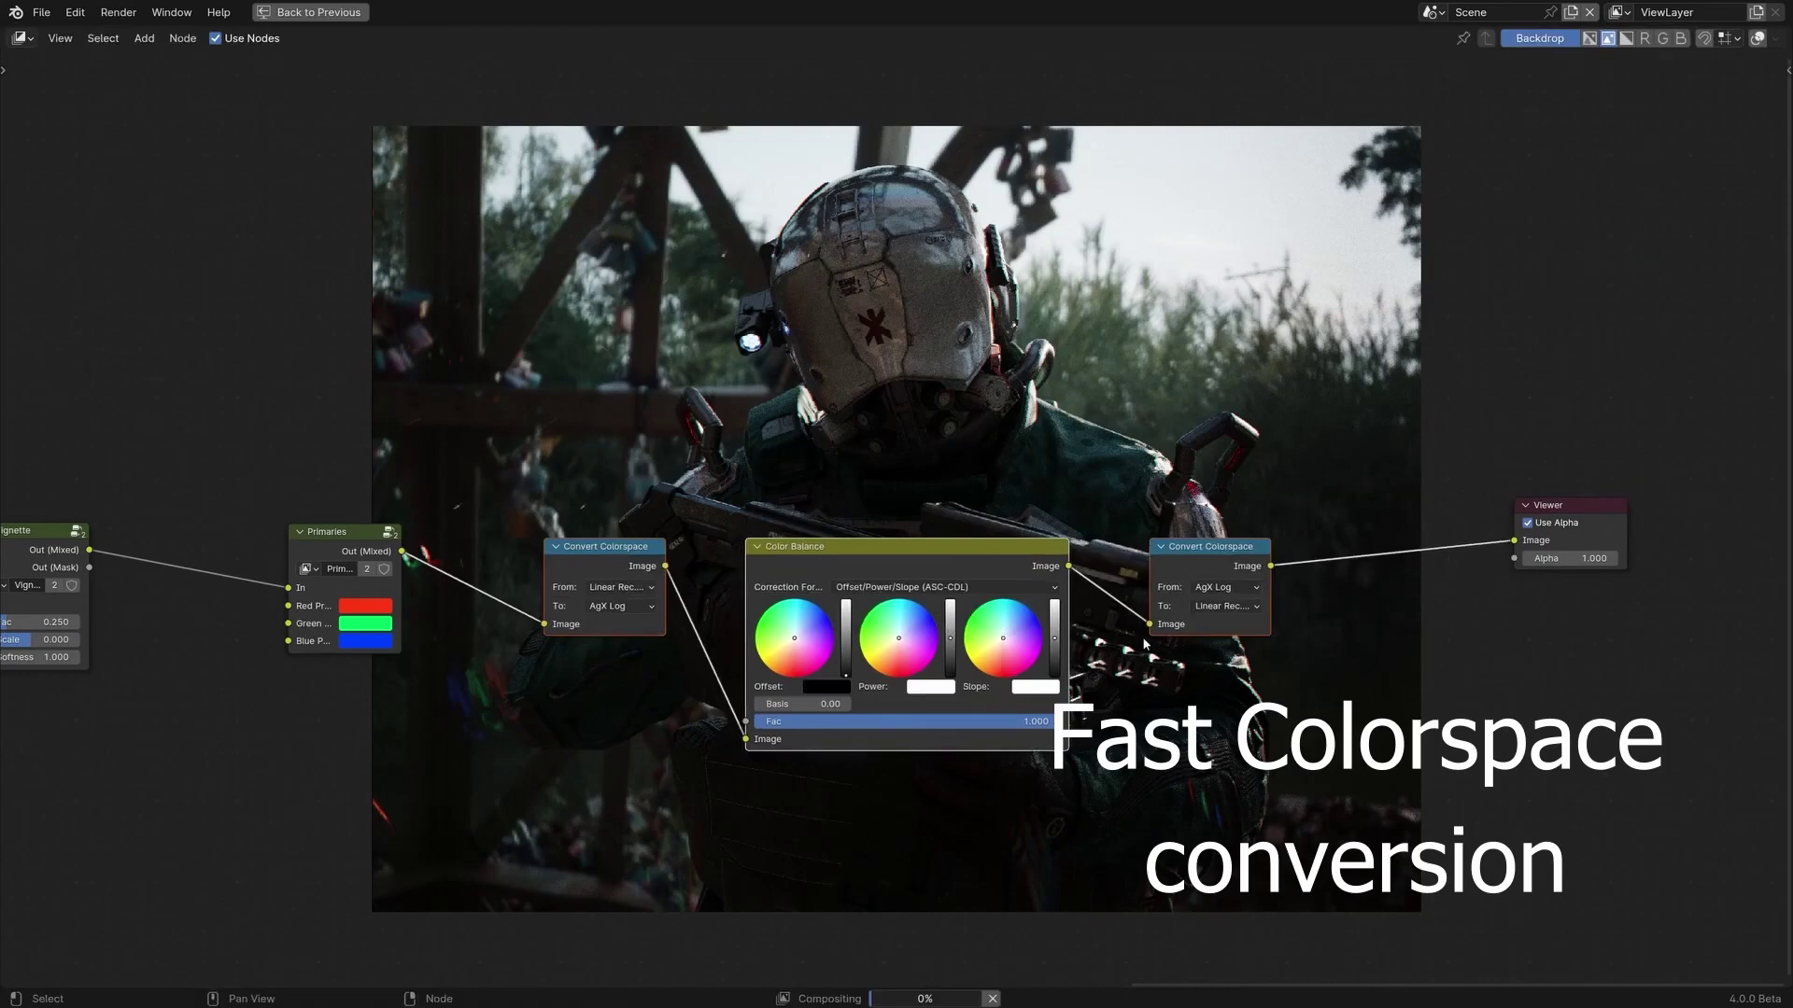
pyautogui.scroll(3, 692, 486)
pyautogui.scroll(-1, 588, 595)
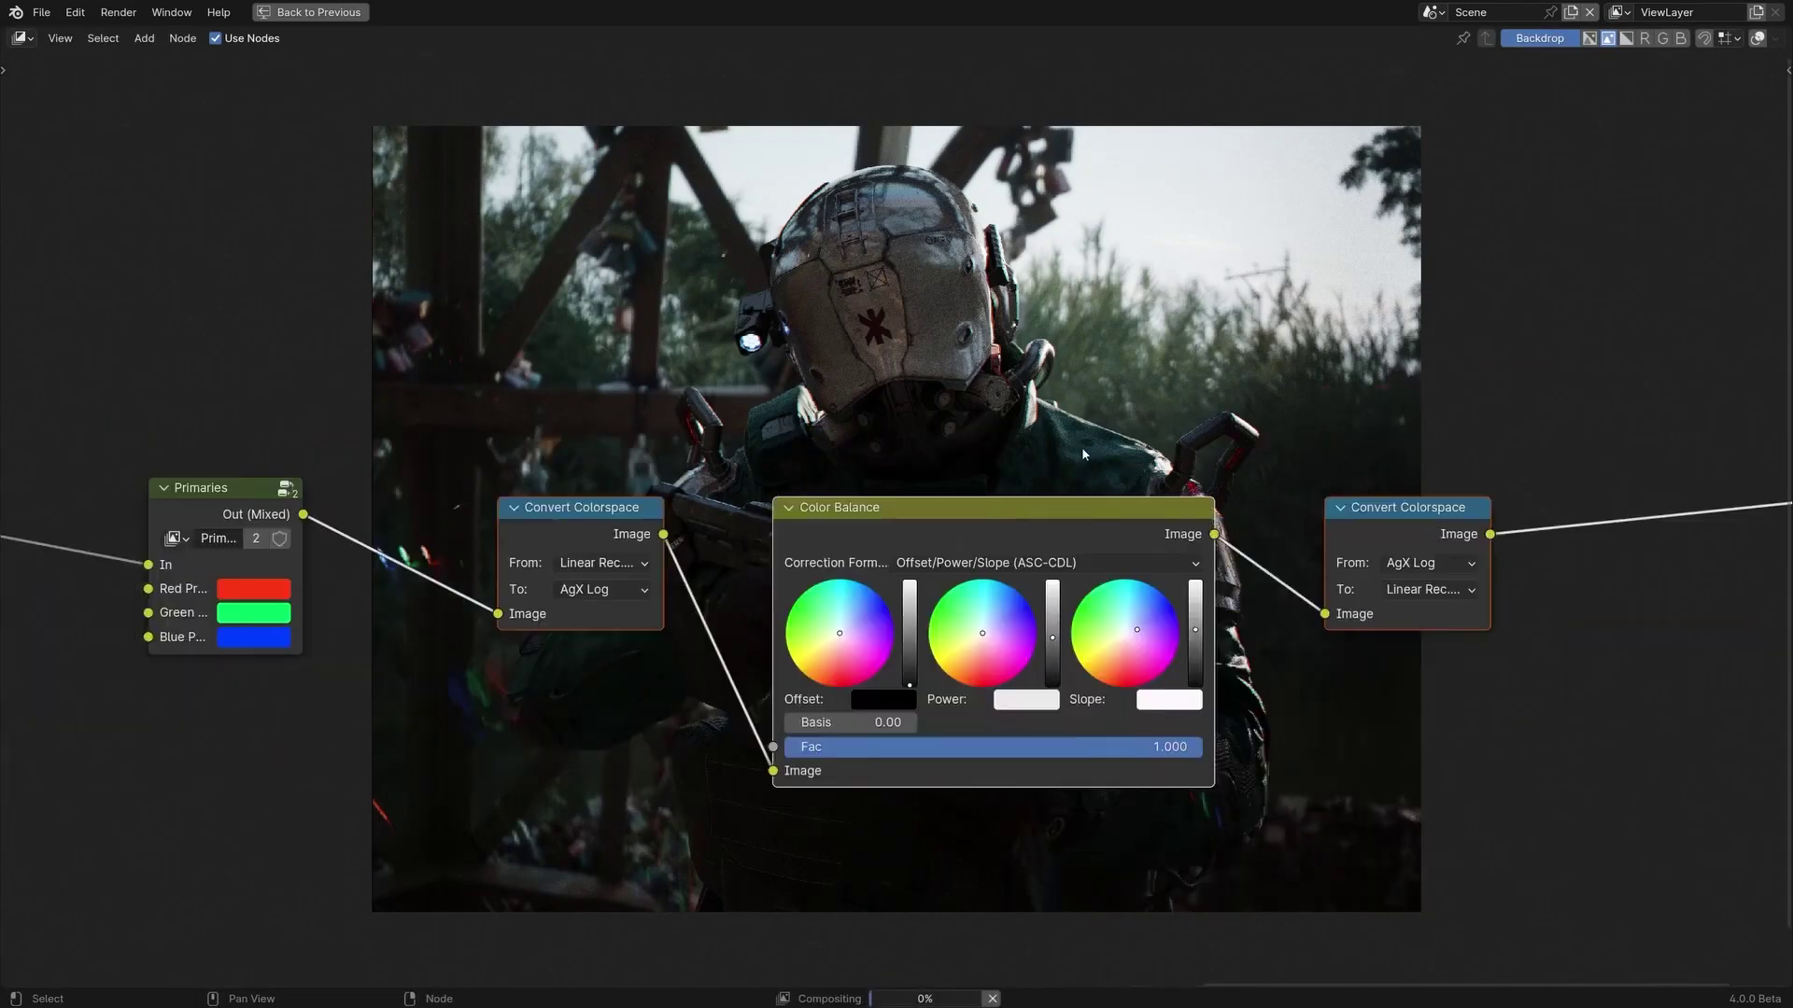
pyautogui.scroll(2, 899, 700)
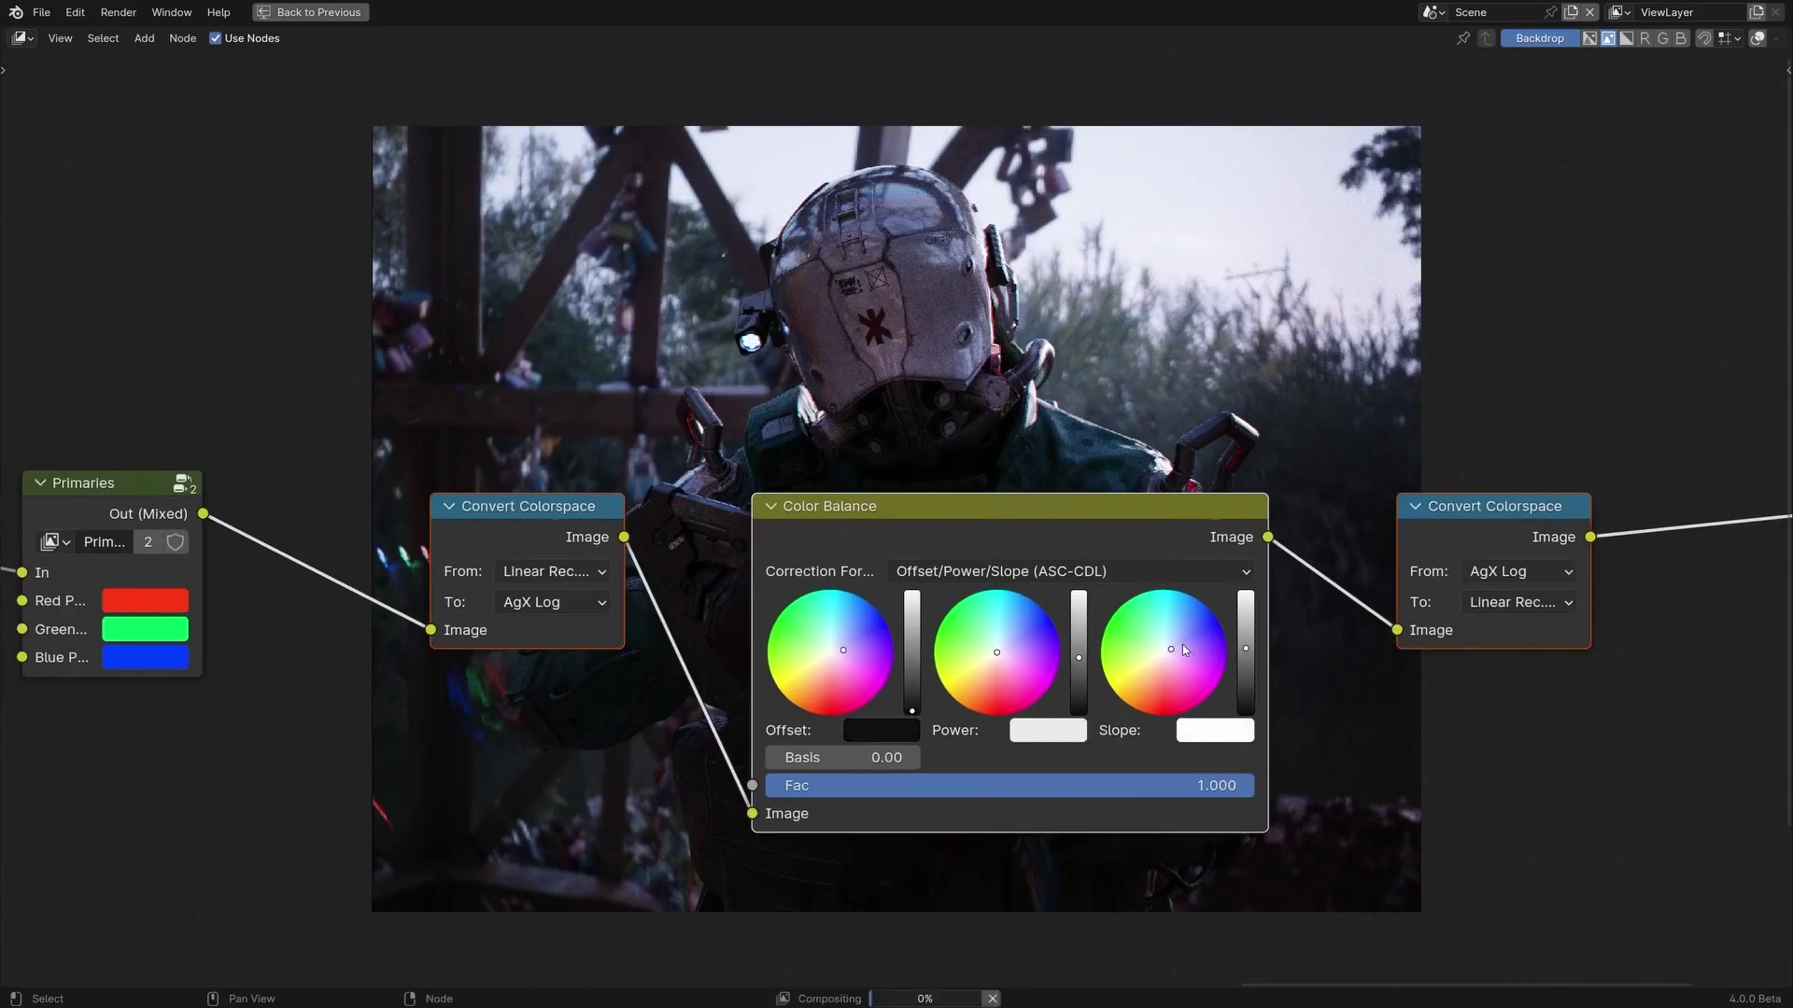
pyautogui.scroll(-2, 1183, 651)
pyautogui.hotkey('ctrl', 's')
# Step: Reframe the node chain around the Viewer node and save the project again
pyautogui.moveTo(978, 636); pyautogui.dragTo(875, 489, button='middle')
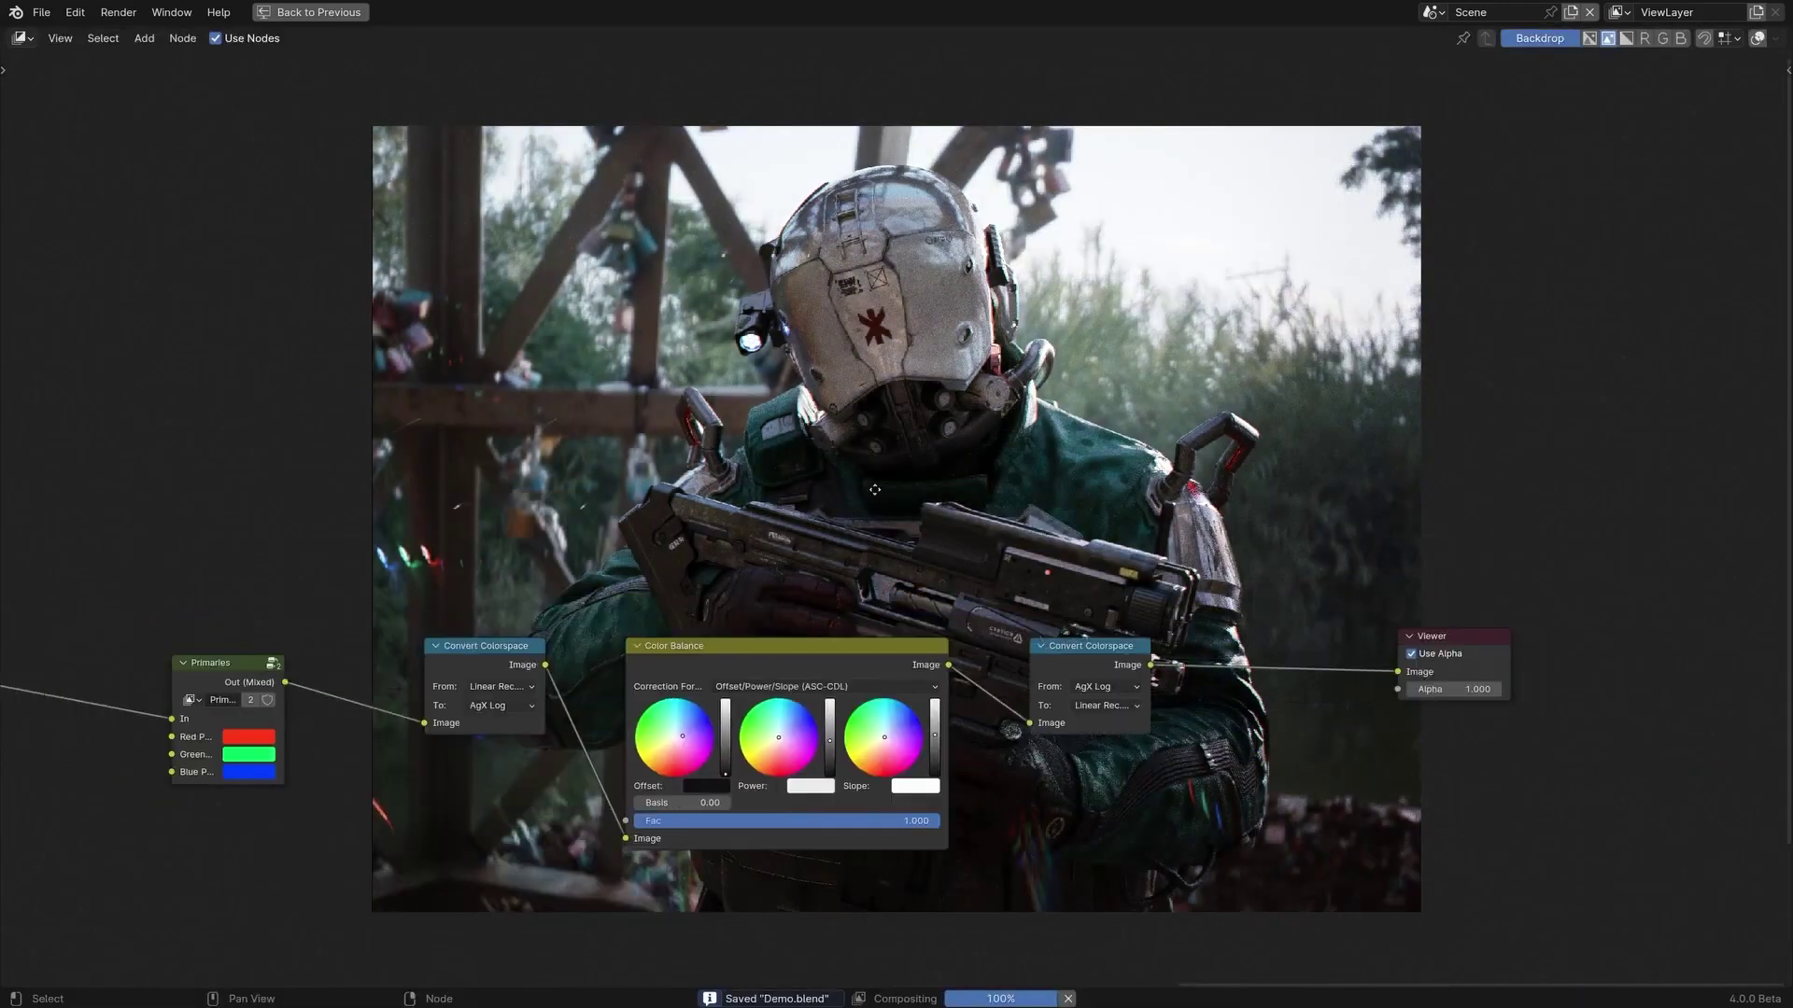
pyautogui.scroll(-1, 1179, 612)
pyautogui.keyDown('ctrl'); pyautogui.scroll(-3, 1403, 489); pyautogui.keyUp('ctrl')
pyautogui.scroll(-1, 1459, 548)
pyautogui.scroll(2, 813, 542)
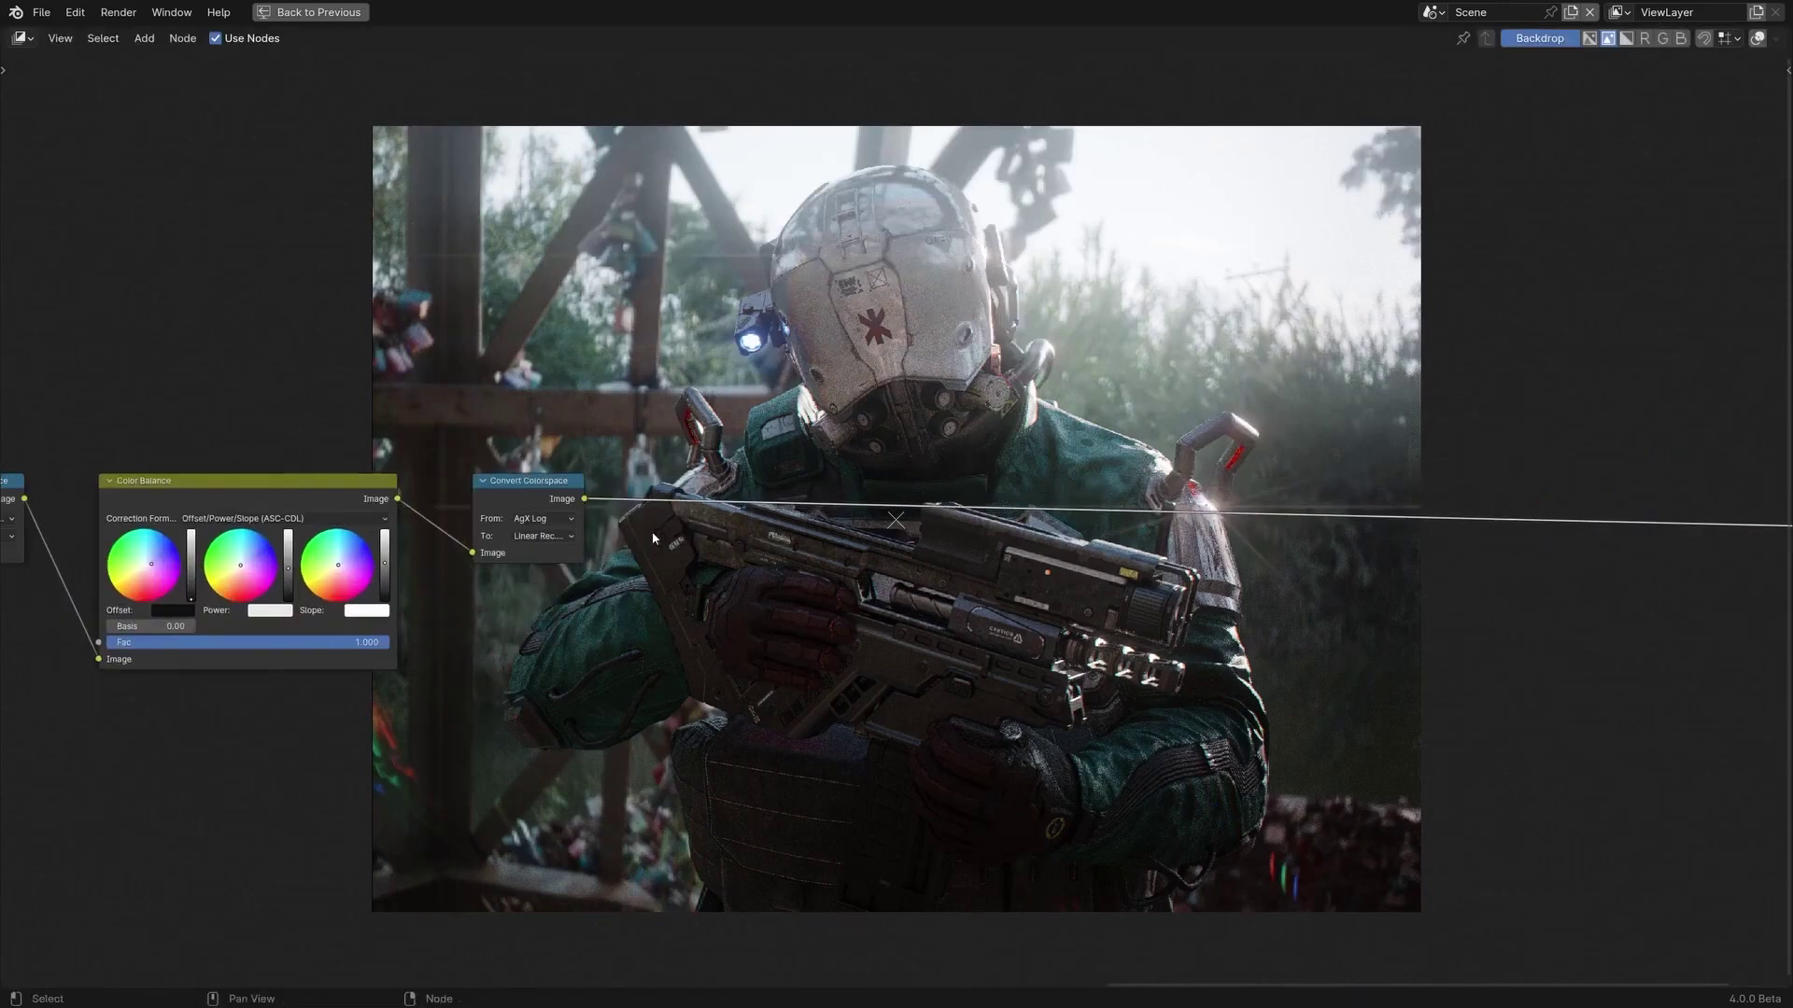
pyautogui.scroll(2, 653, 539)
pyautogui.scroll(-1, 709, 579)
pyautogui.keyDown('ctrl'); pyautogui.scroll(-3, 835, 688); pyautogui.keyUp('ctrl')
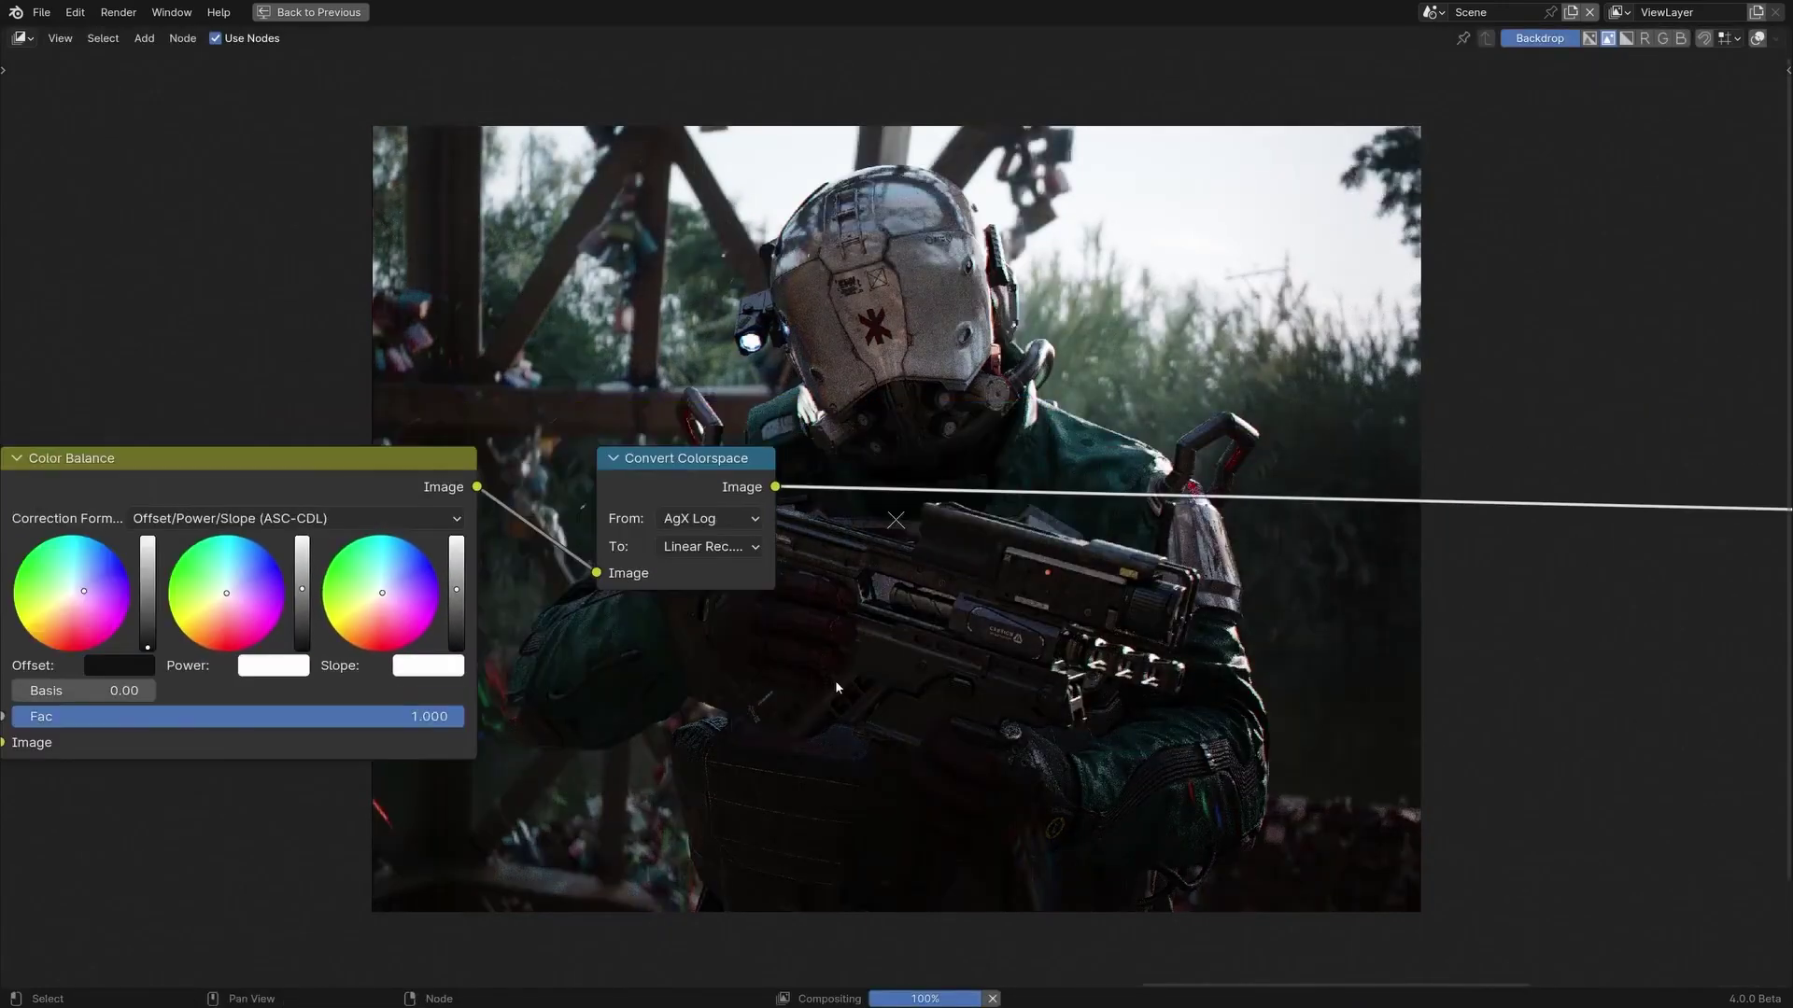
pyautogui.scroll(-3, 835, 687)
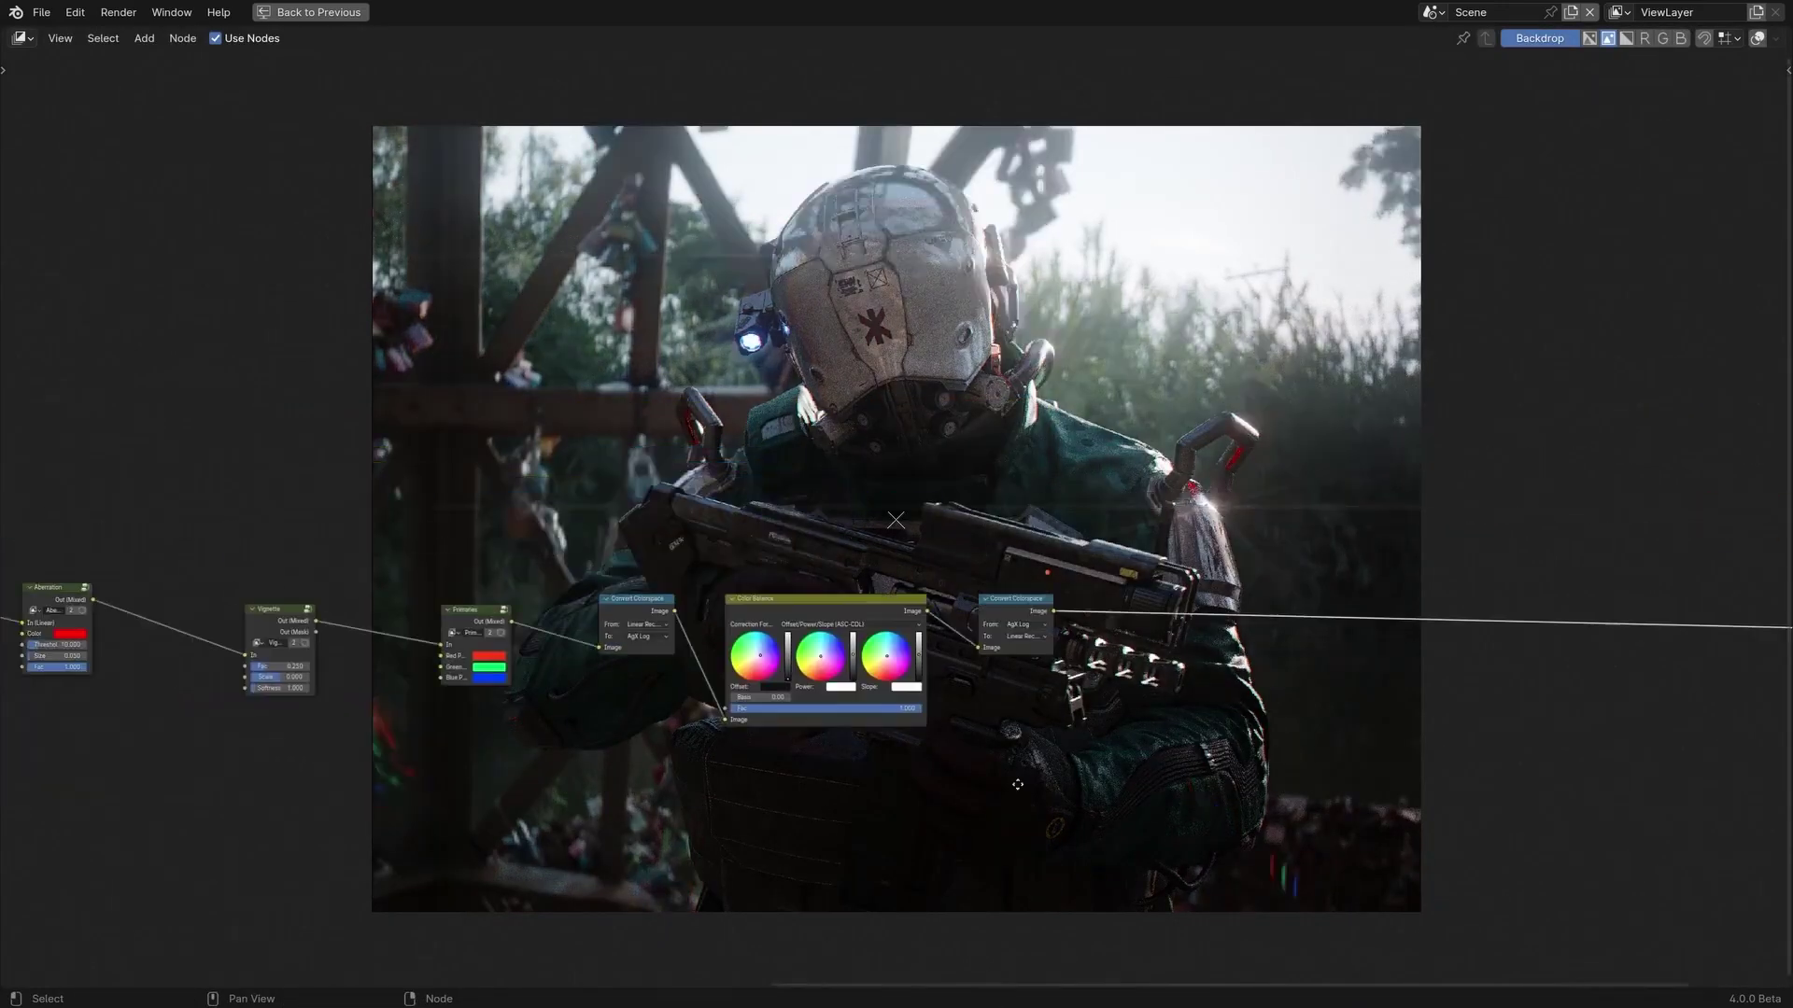
pyautogui.keyDown('ctrl'); pyautogui.scroll(4, 835, 688); pyautogui.keyUp('ctrl')
pyautogui.keyDown('ctrl'); pyautogui.scroll(-4, 834, 687); pyautogui.keyUp('ctrl')
pyautogui.moveTo(1189, 577); pyautogui.dragTo(1097, 518, button='middle')
pyautogui.hotkey('ctrl', 's')
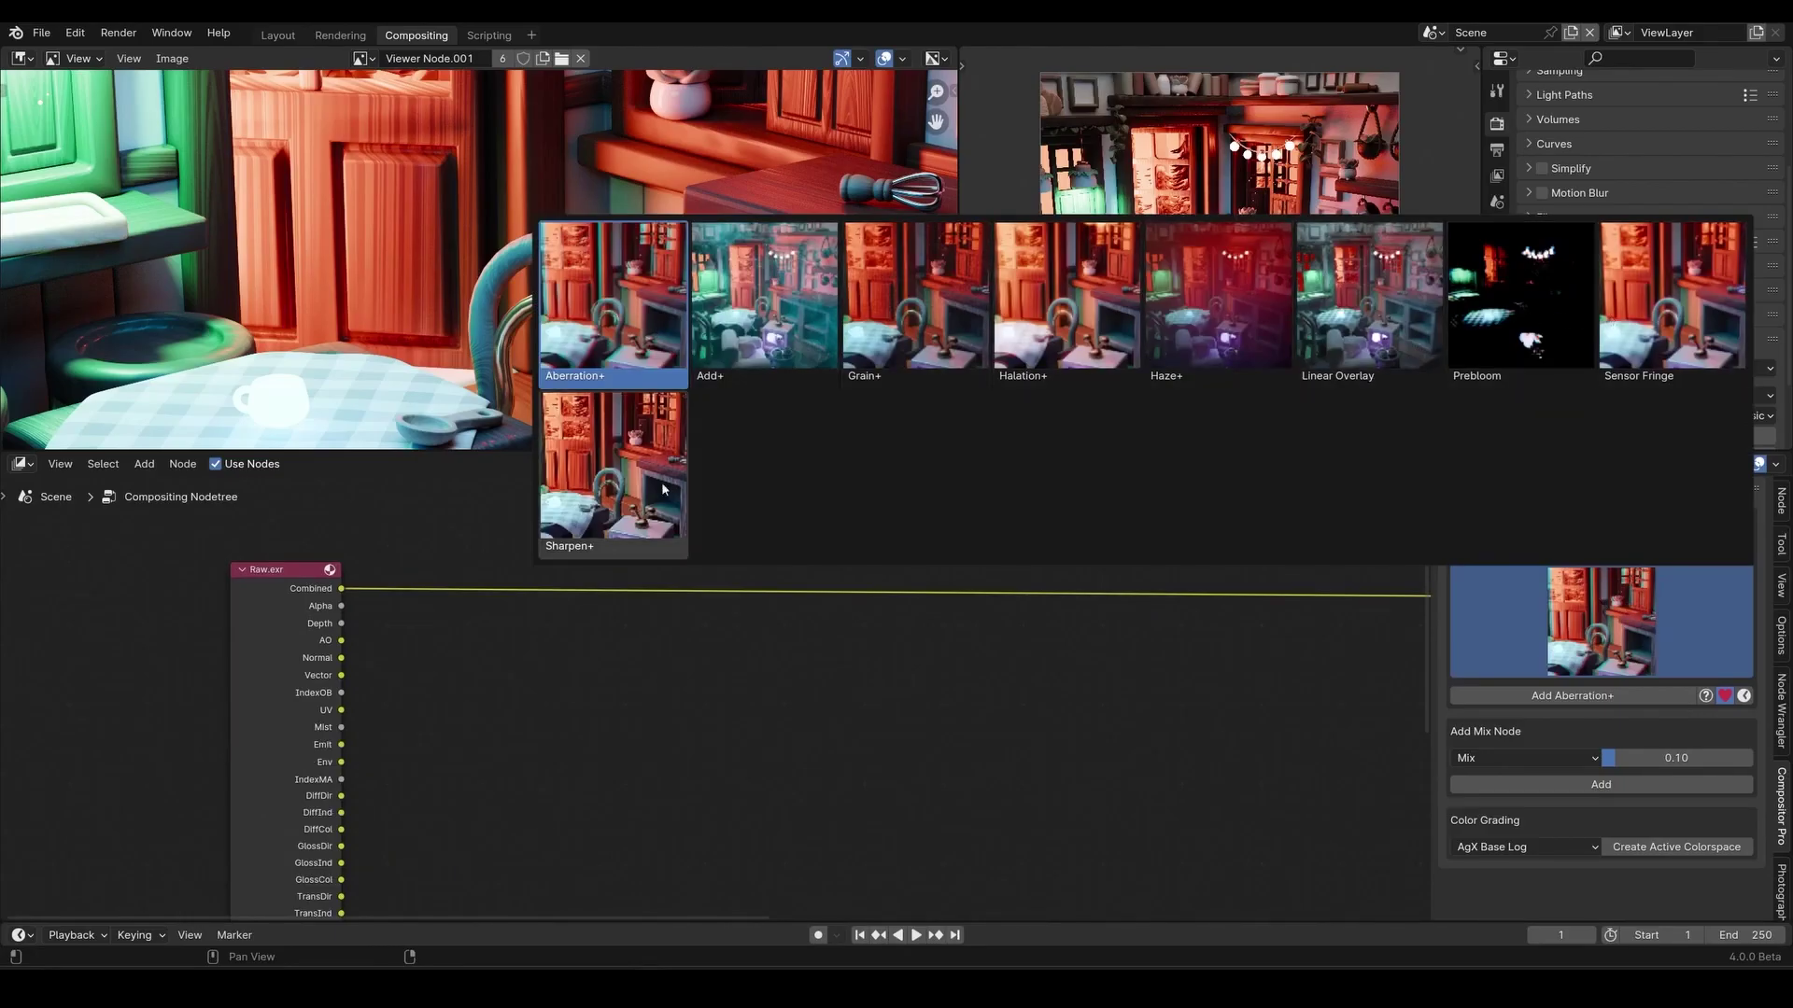
# Step: Add Aberration+ with a larger size, then add Grain+ after it
pyautogui.click(1572, 696)
pyautogui.moveTo(580, 658); pyautogui.dragTo(635, 658)
pyautogui.click(1601, 620)
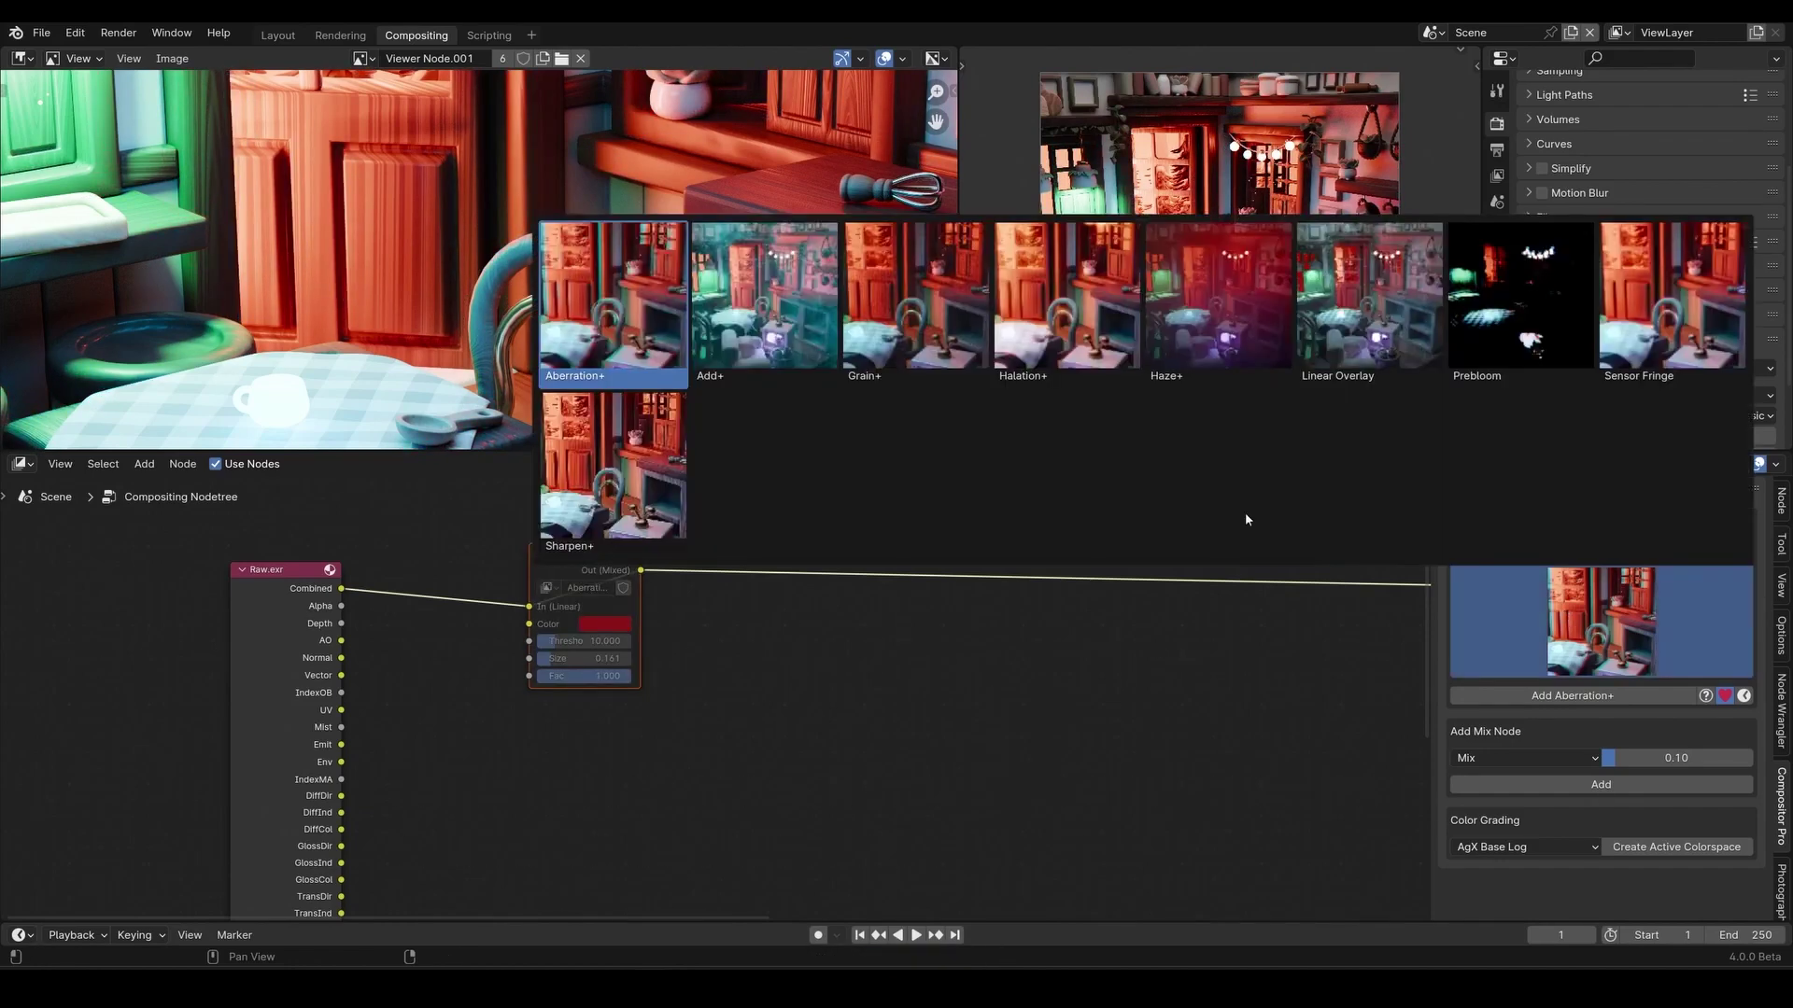
pyautogui.click(1229, 299)
pyautogui.click(1572, 696)
pyautogui.scroll(3, 632, 312)
pyautogui.scroll(-3, 573, 287)
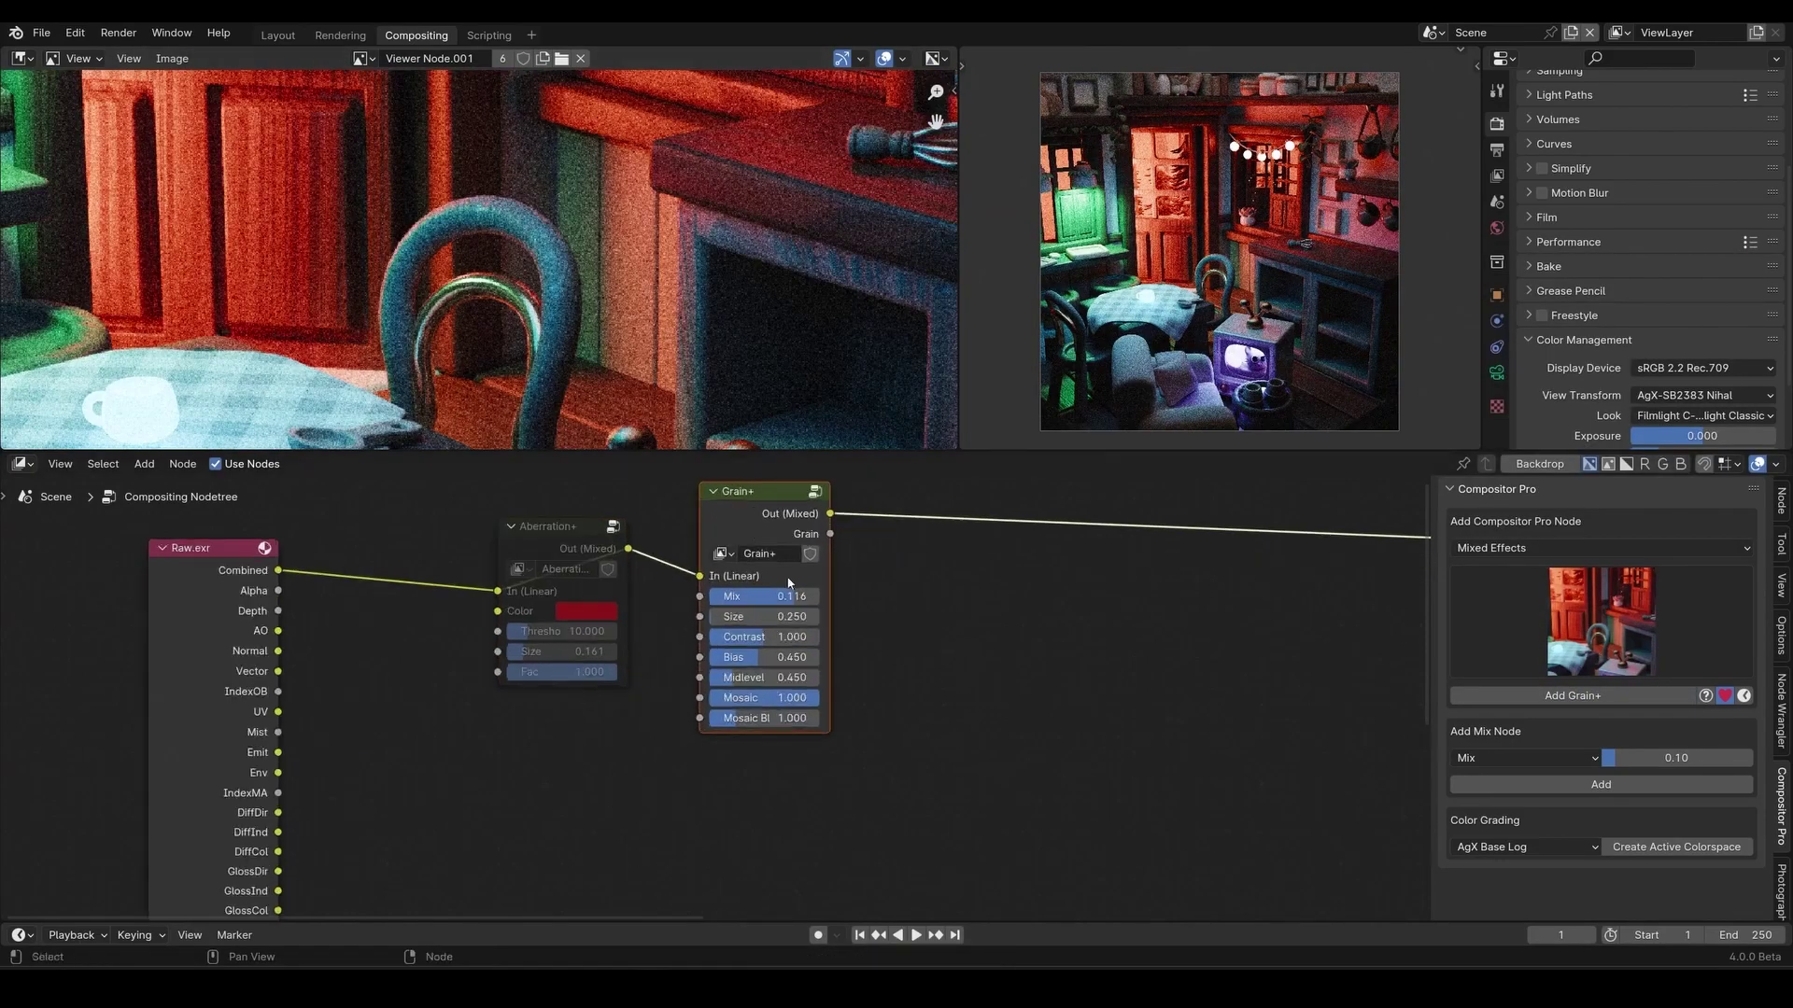
pyautogui.hotkey('ctrl', 'z')
# Step: Insert Bloom+ between Raw.exr and the aberration, blending it with an Add mix
pyautogui.click(1601, 621)
pyautogui.click(1594, 737)
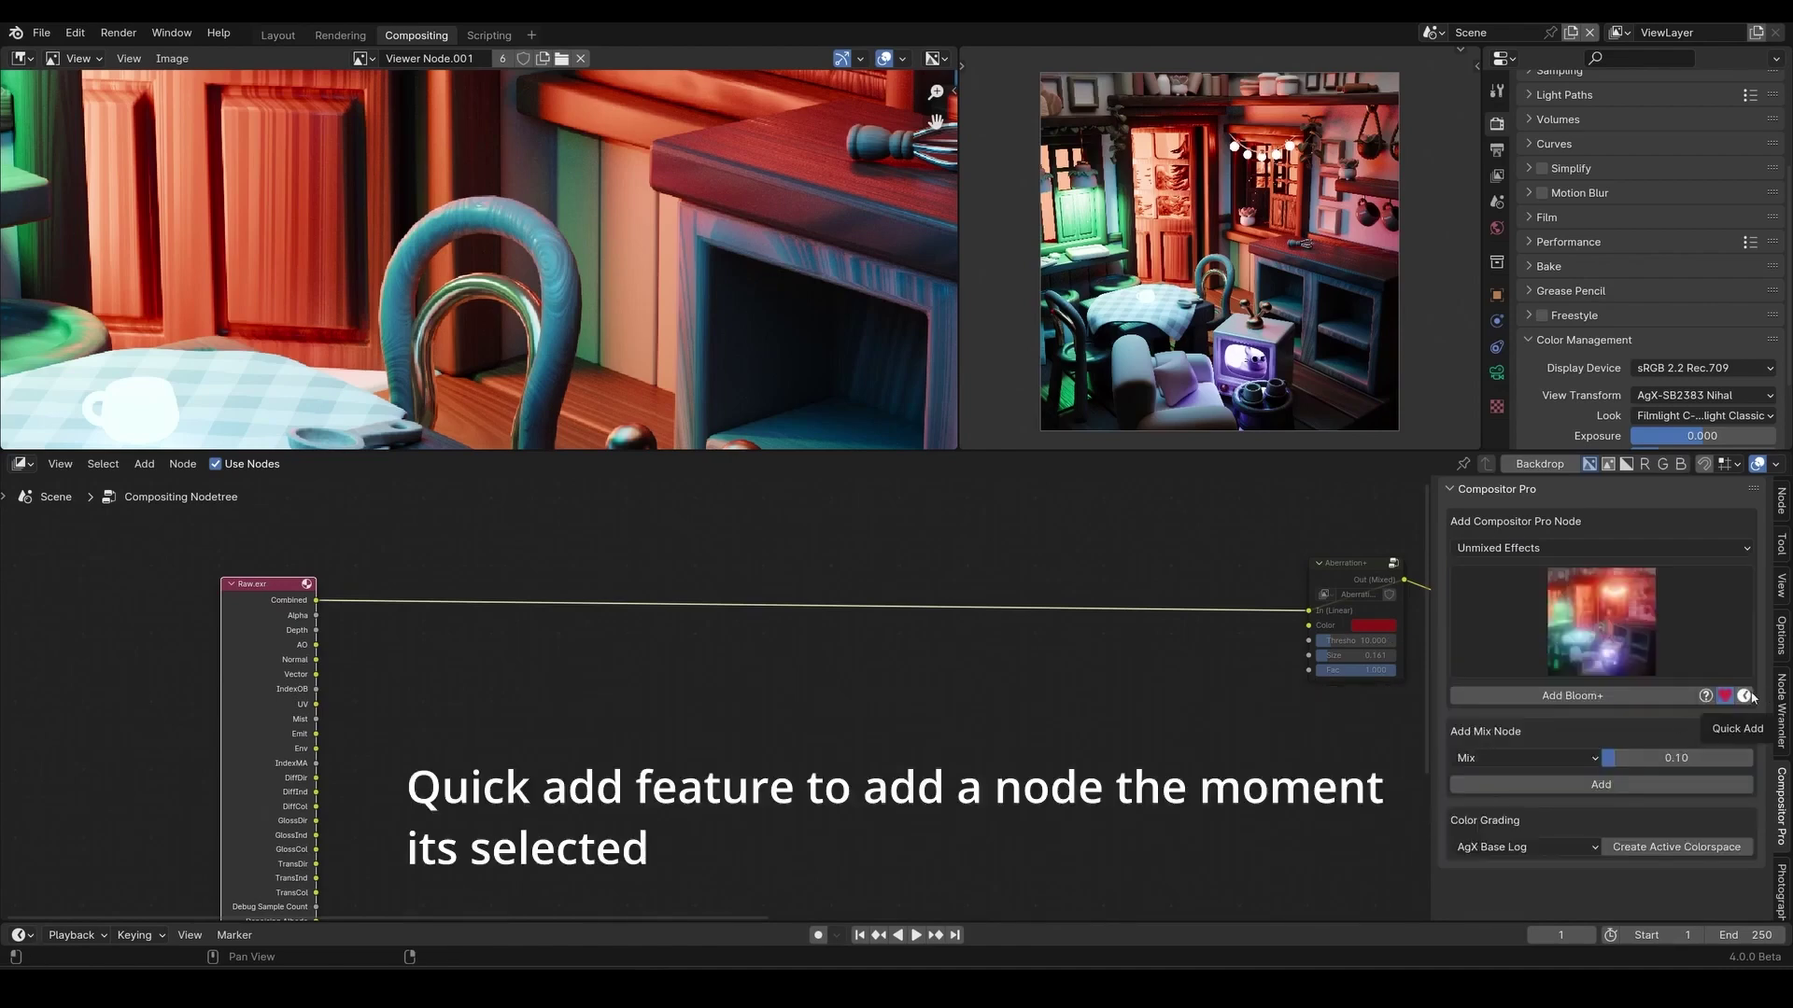
pyautogui.click(1743, 696)
pyautogui.click(912, 747)
pyautogui.click(593, 710)
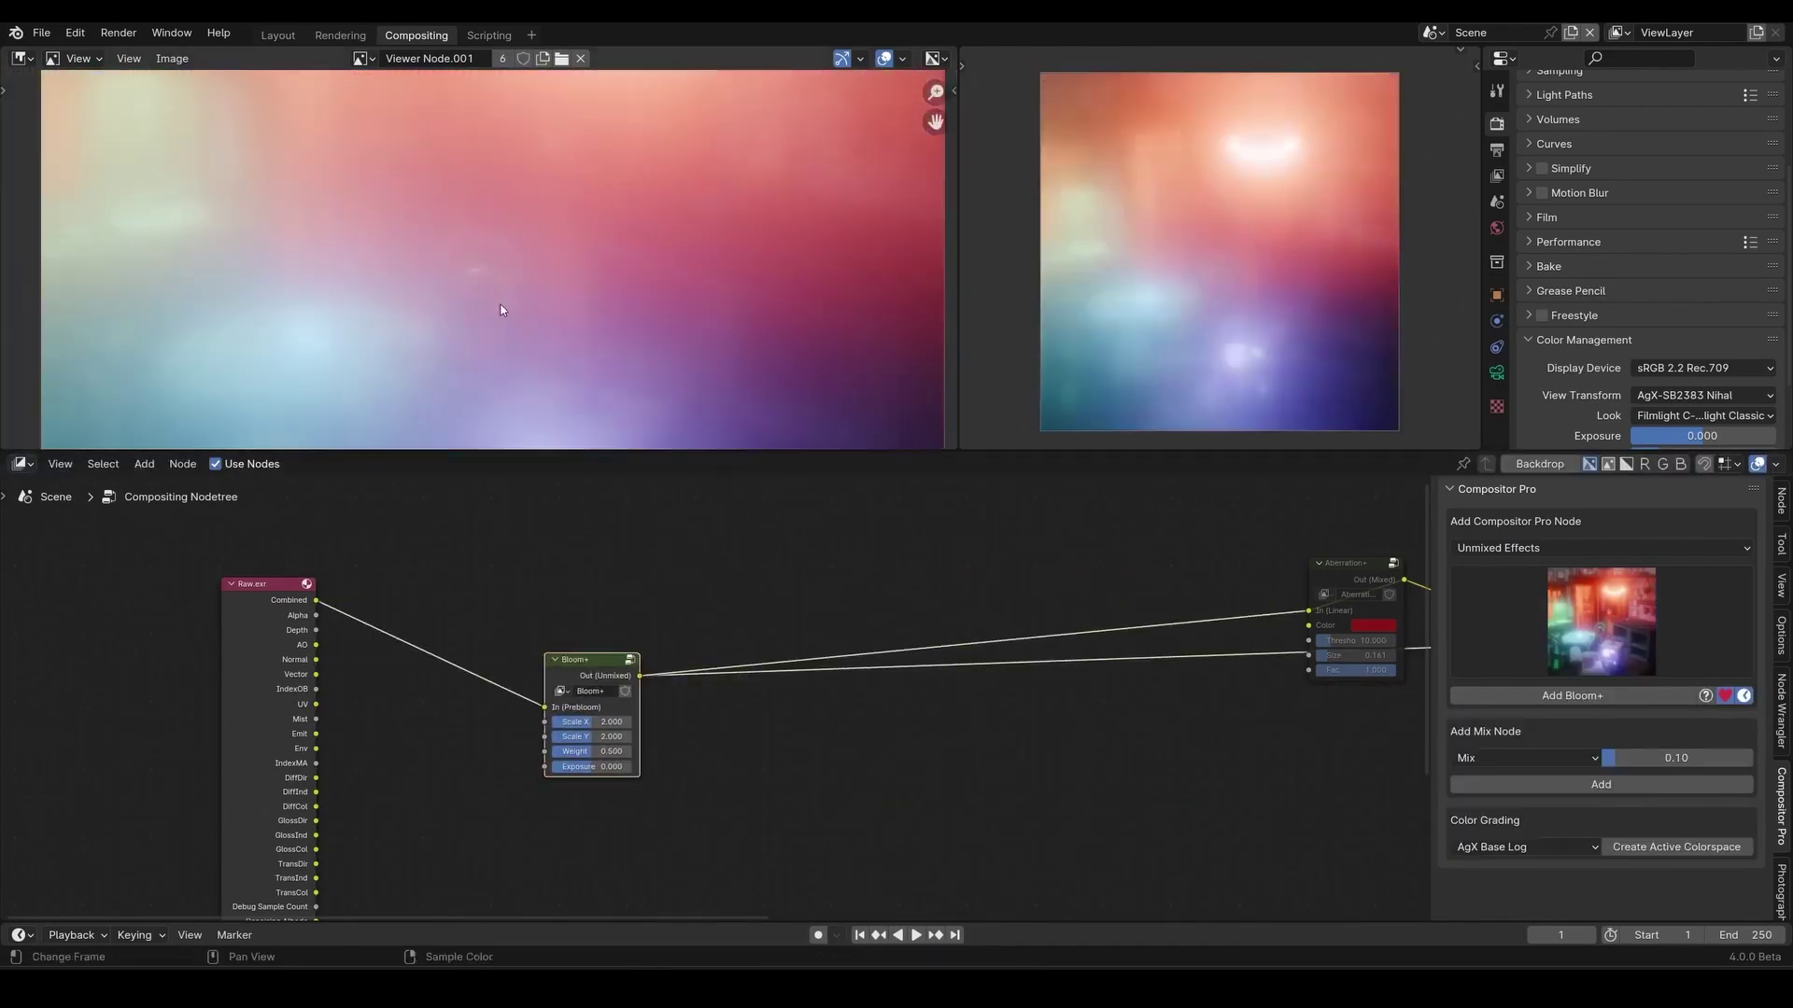
pyautogui.scroll(2, 792, 640)
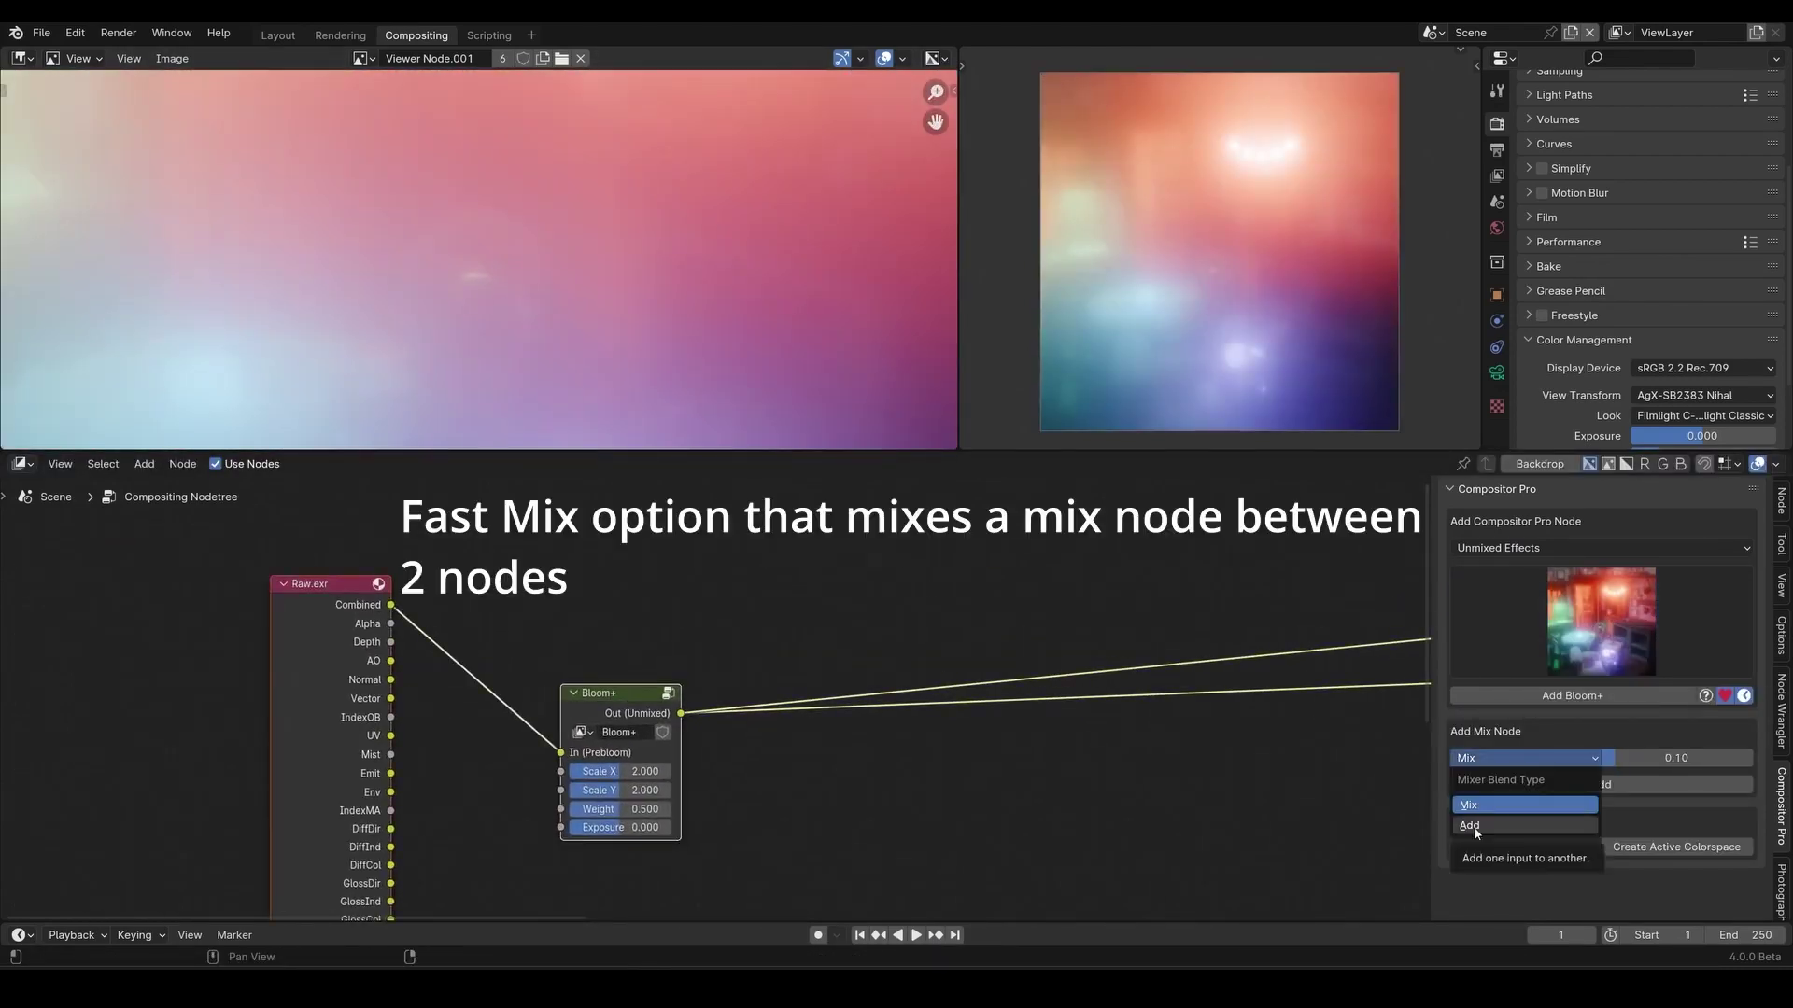
pyautogui.click(1601, 785)
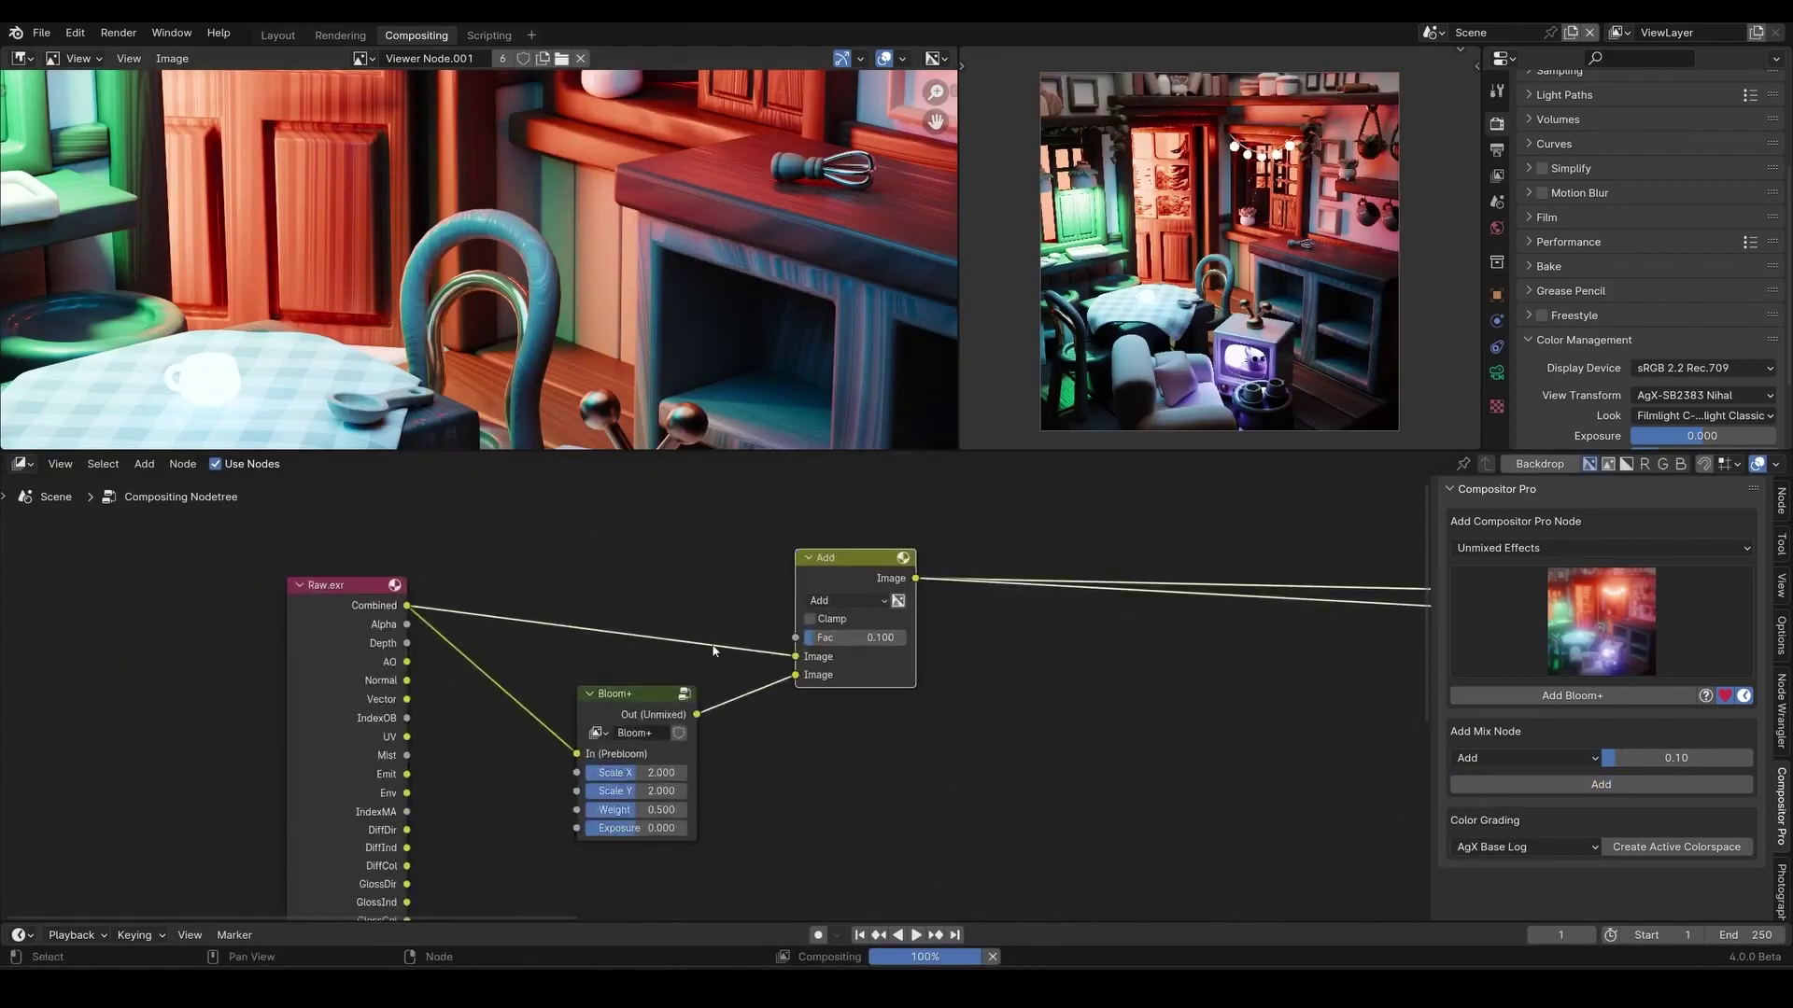
# Step: Feed Grain+'s mixed output into a Chroma+ node and frame the chain
pyautogui.press('Home')
pyautogui.press('Home')
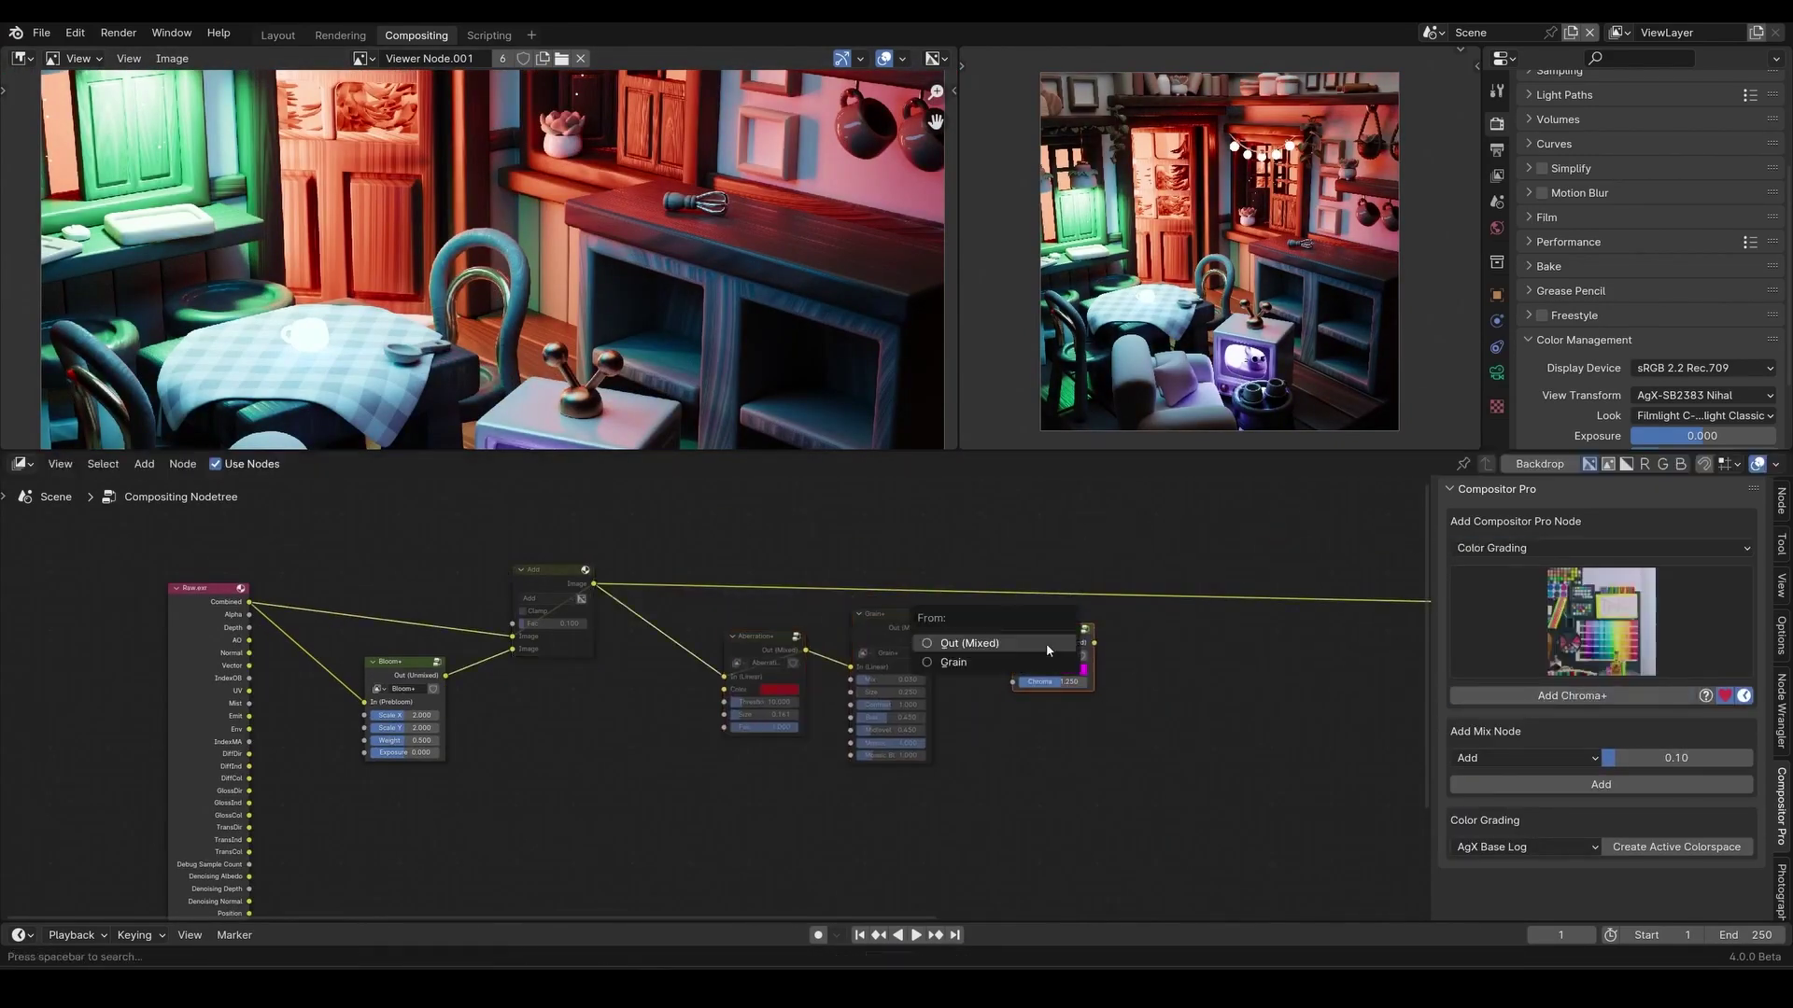
pyautogui.click(969, 643)
pyautogui.scroll(2, 1047, 650)
pyautogui.moveTo(1724, 653); pyautogui.dragTo(1583, 638, button='middle')
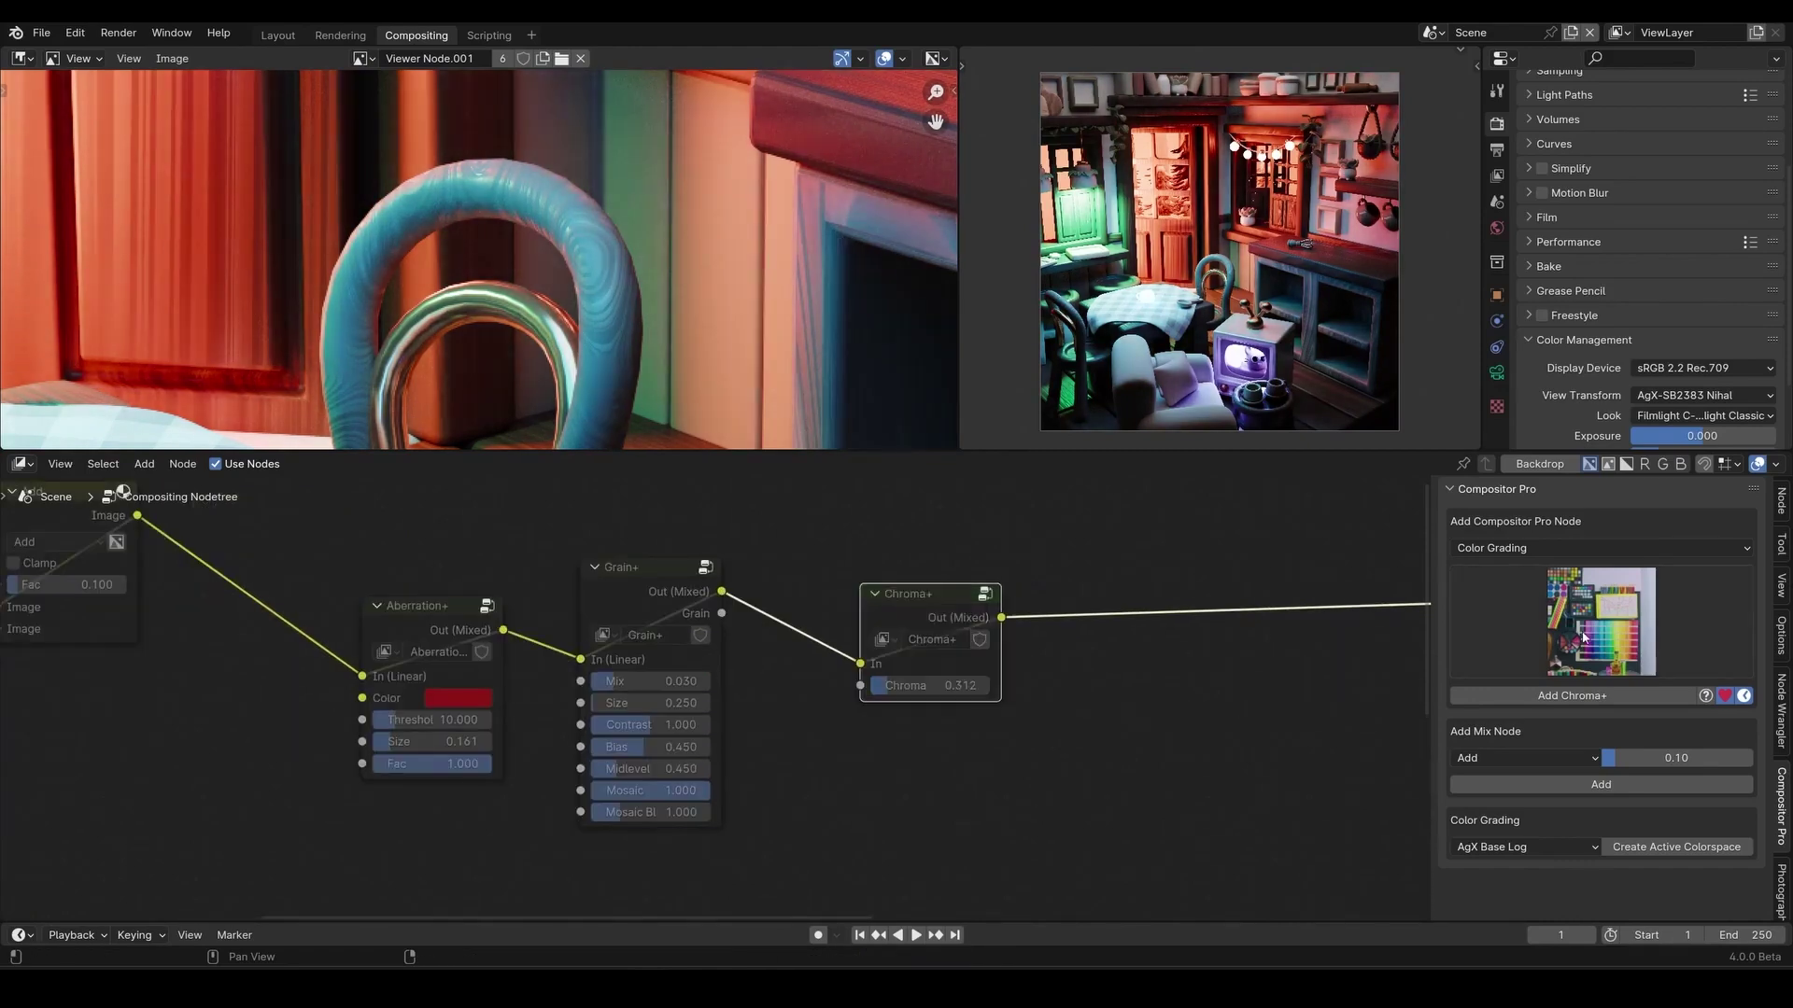
# Step: Add a Lift/Gamma/Gain Color Balance node inside colourspace conversions, then start a new Enrich effect layer
pyautogui.scroll(-1, 904, 560)
pyautogui.hotkey('shift', 'a')
pyautogui.write('colorbala')
pyautogui.press('Return')
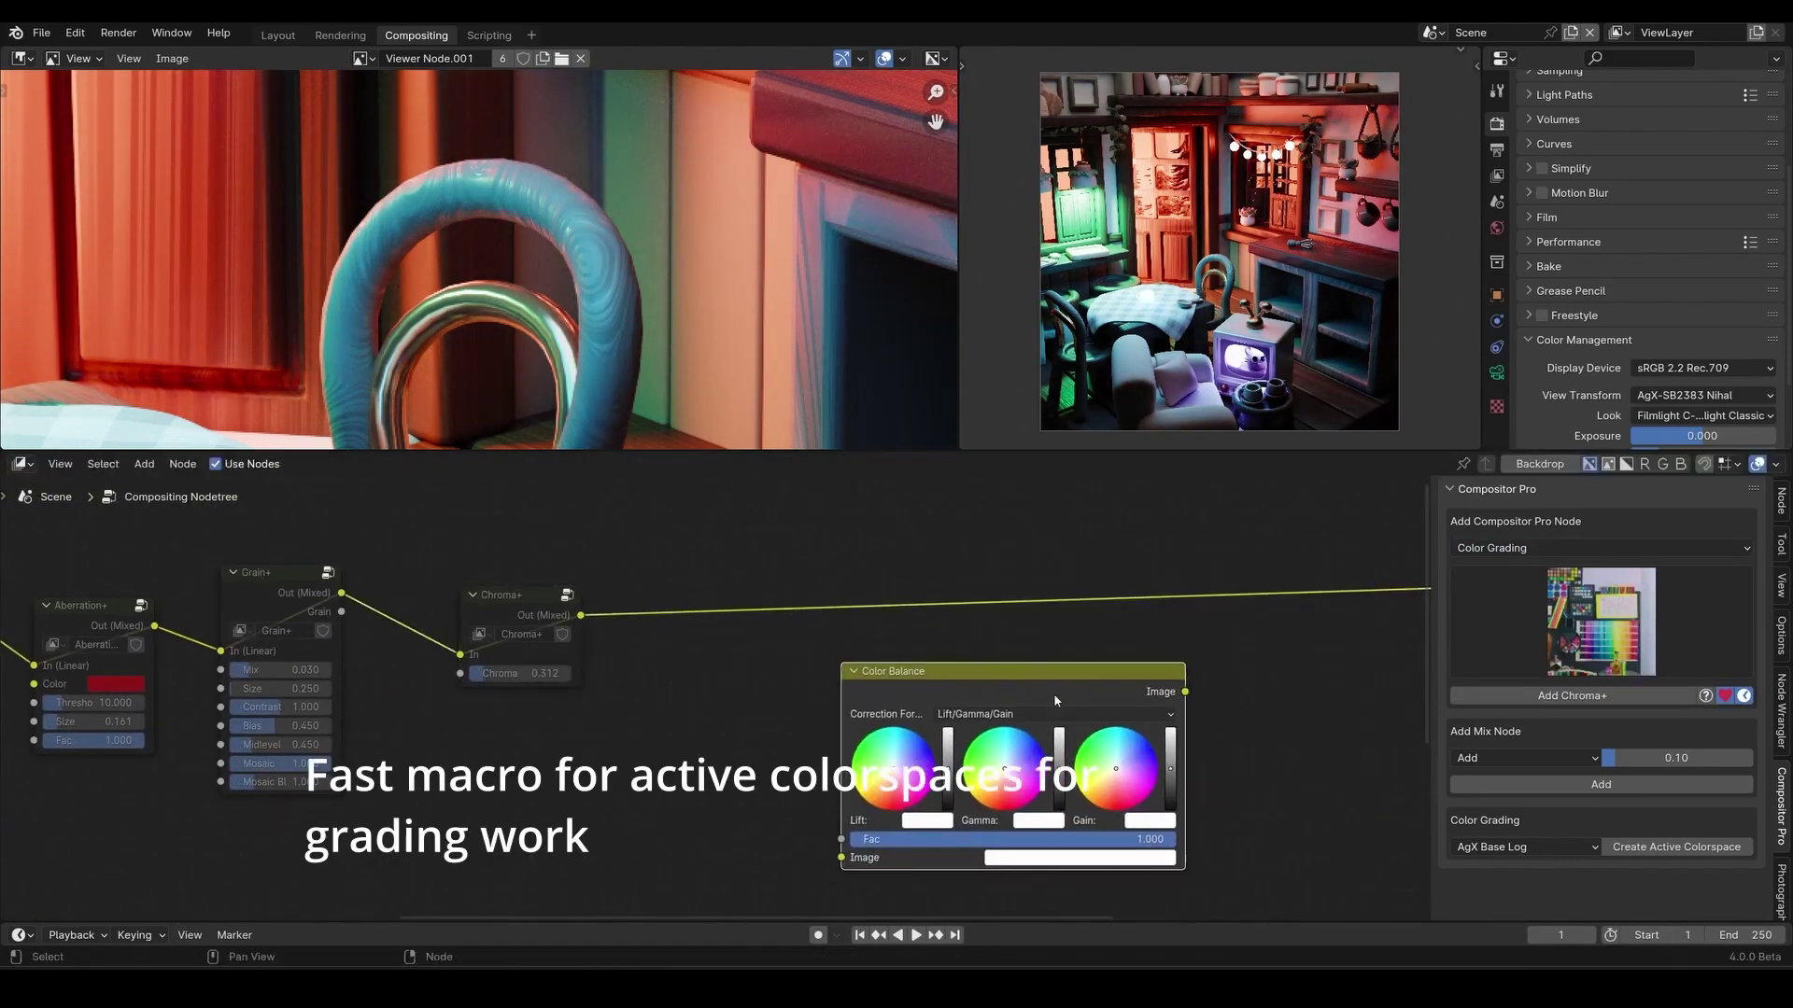
pyautogui.click(1060, 704)
pyautogui.click(859, 629)
pyautogui.click(859, 652)
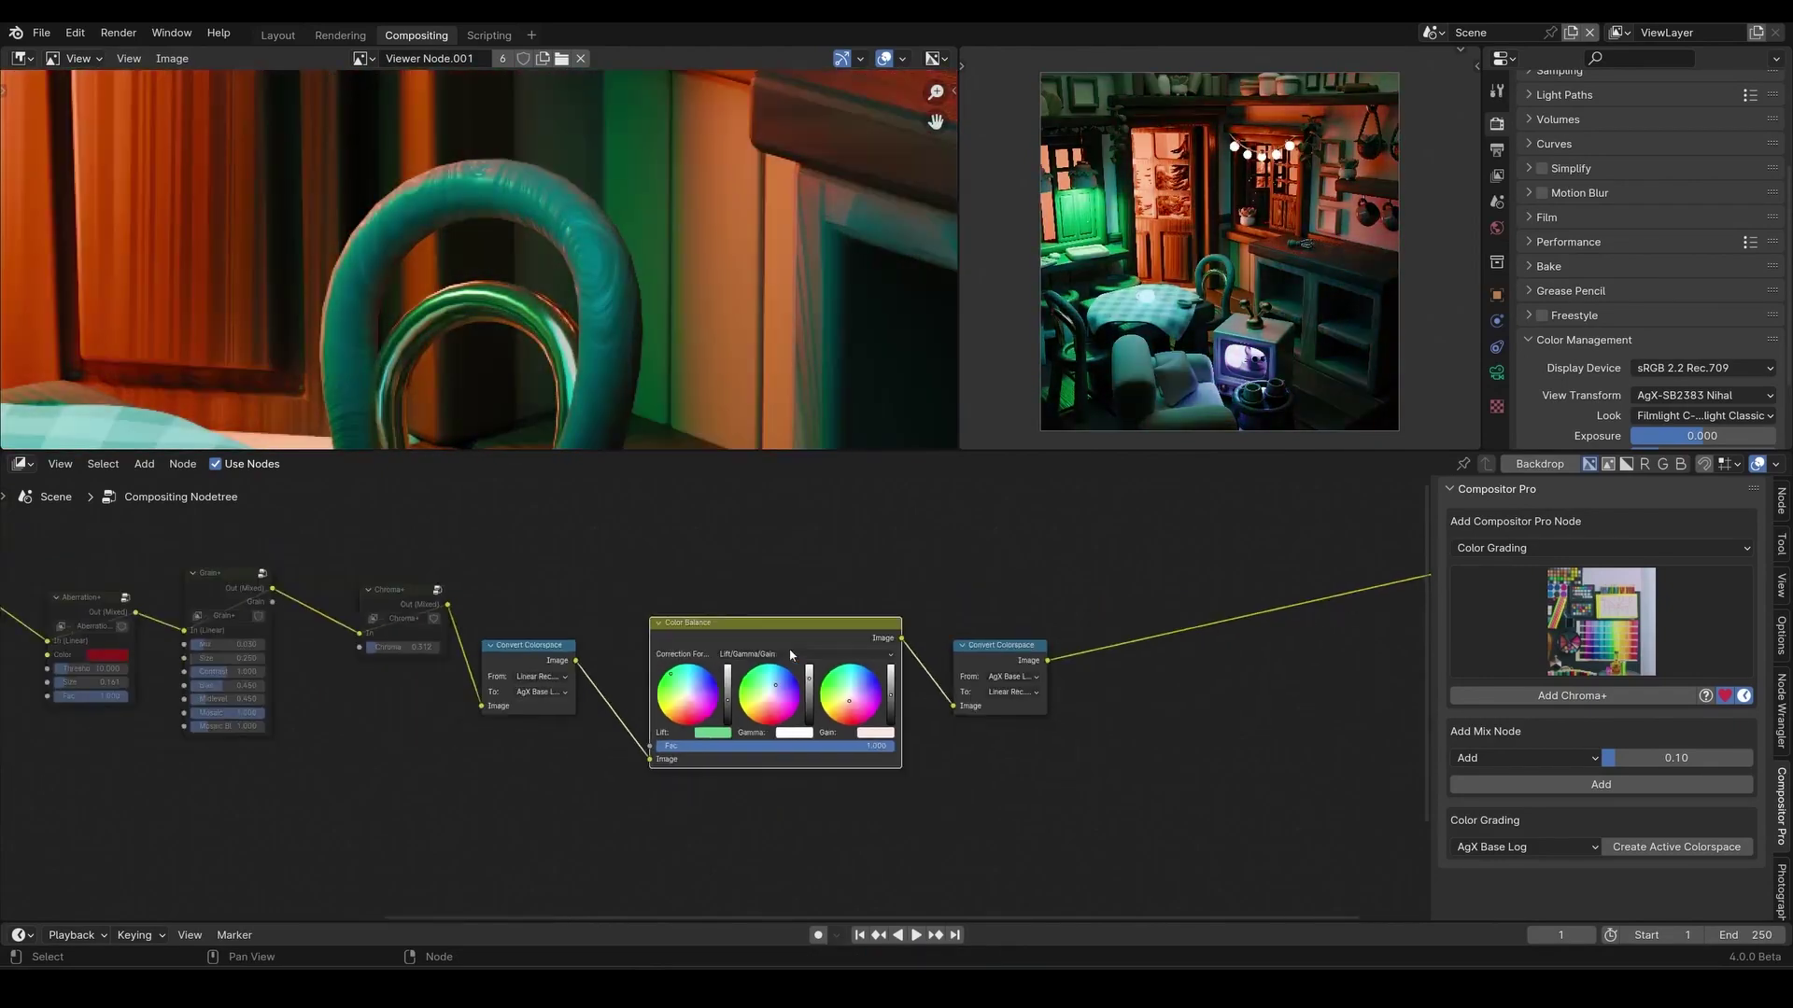
pyautogui.click(1596, 623)
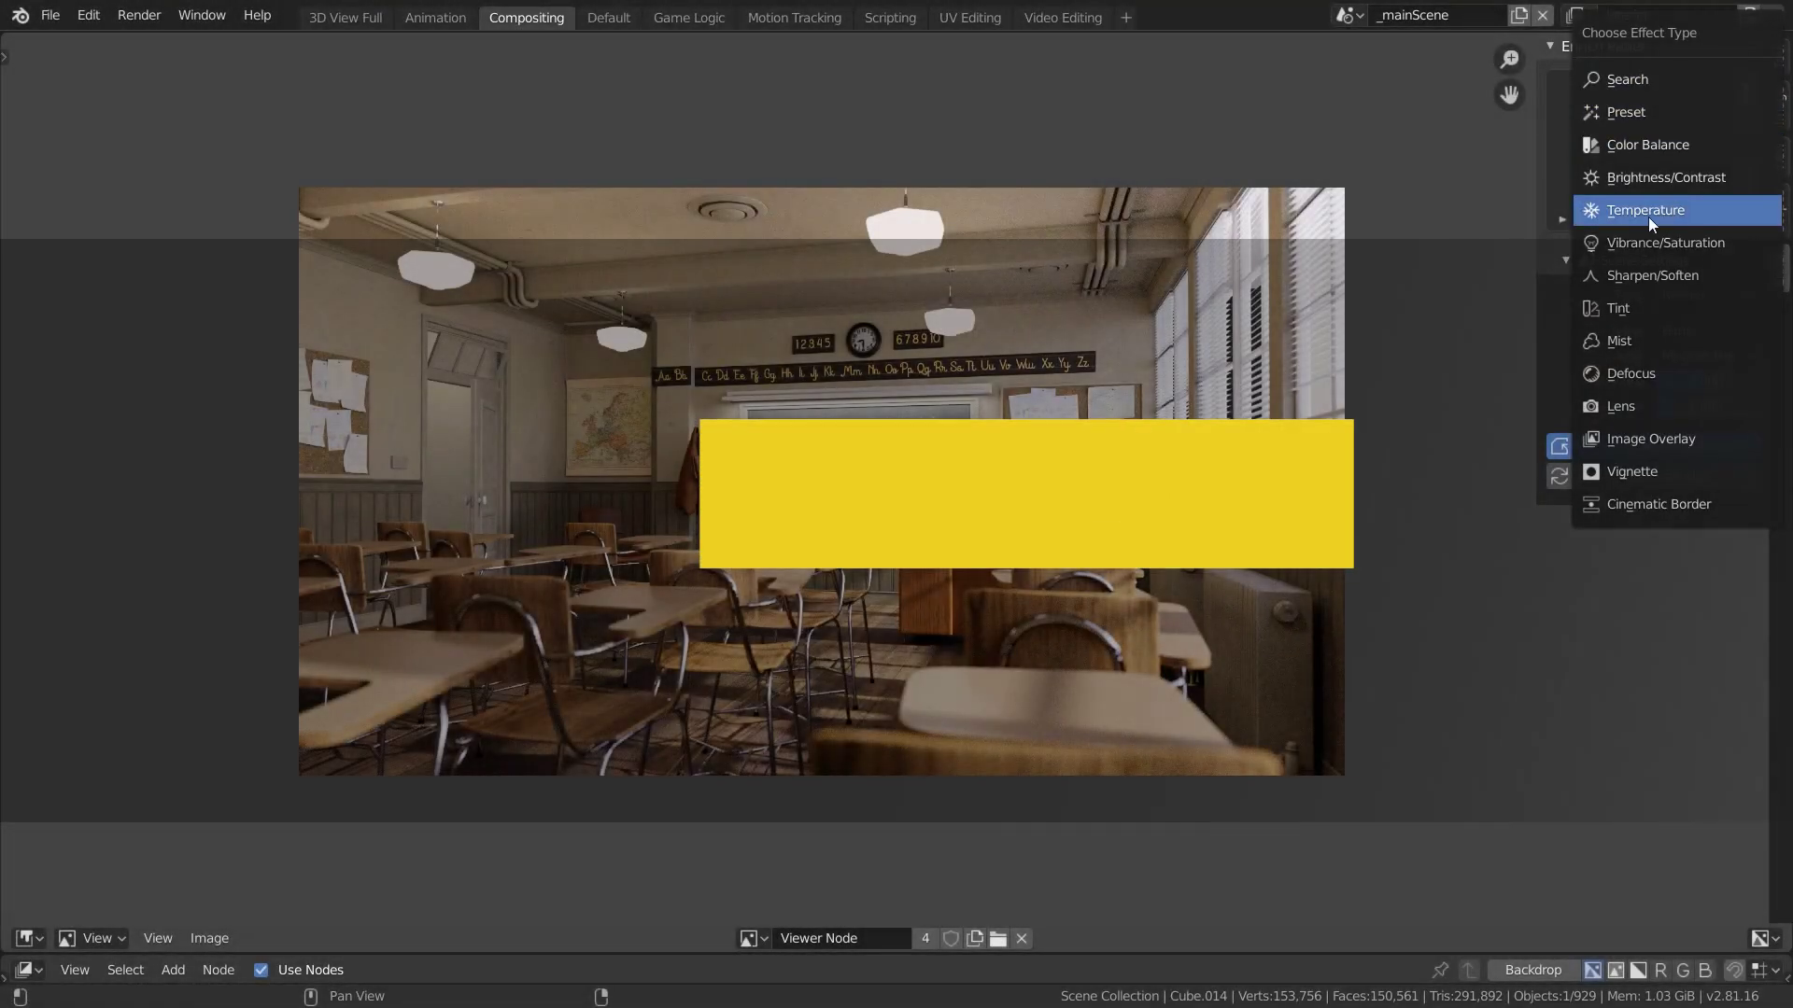
pyautogui.click(1647, 215)
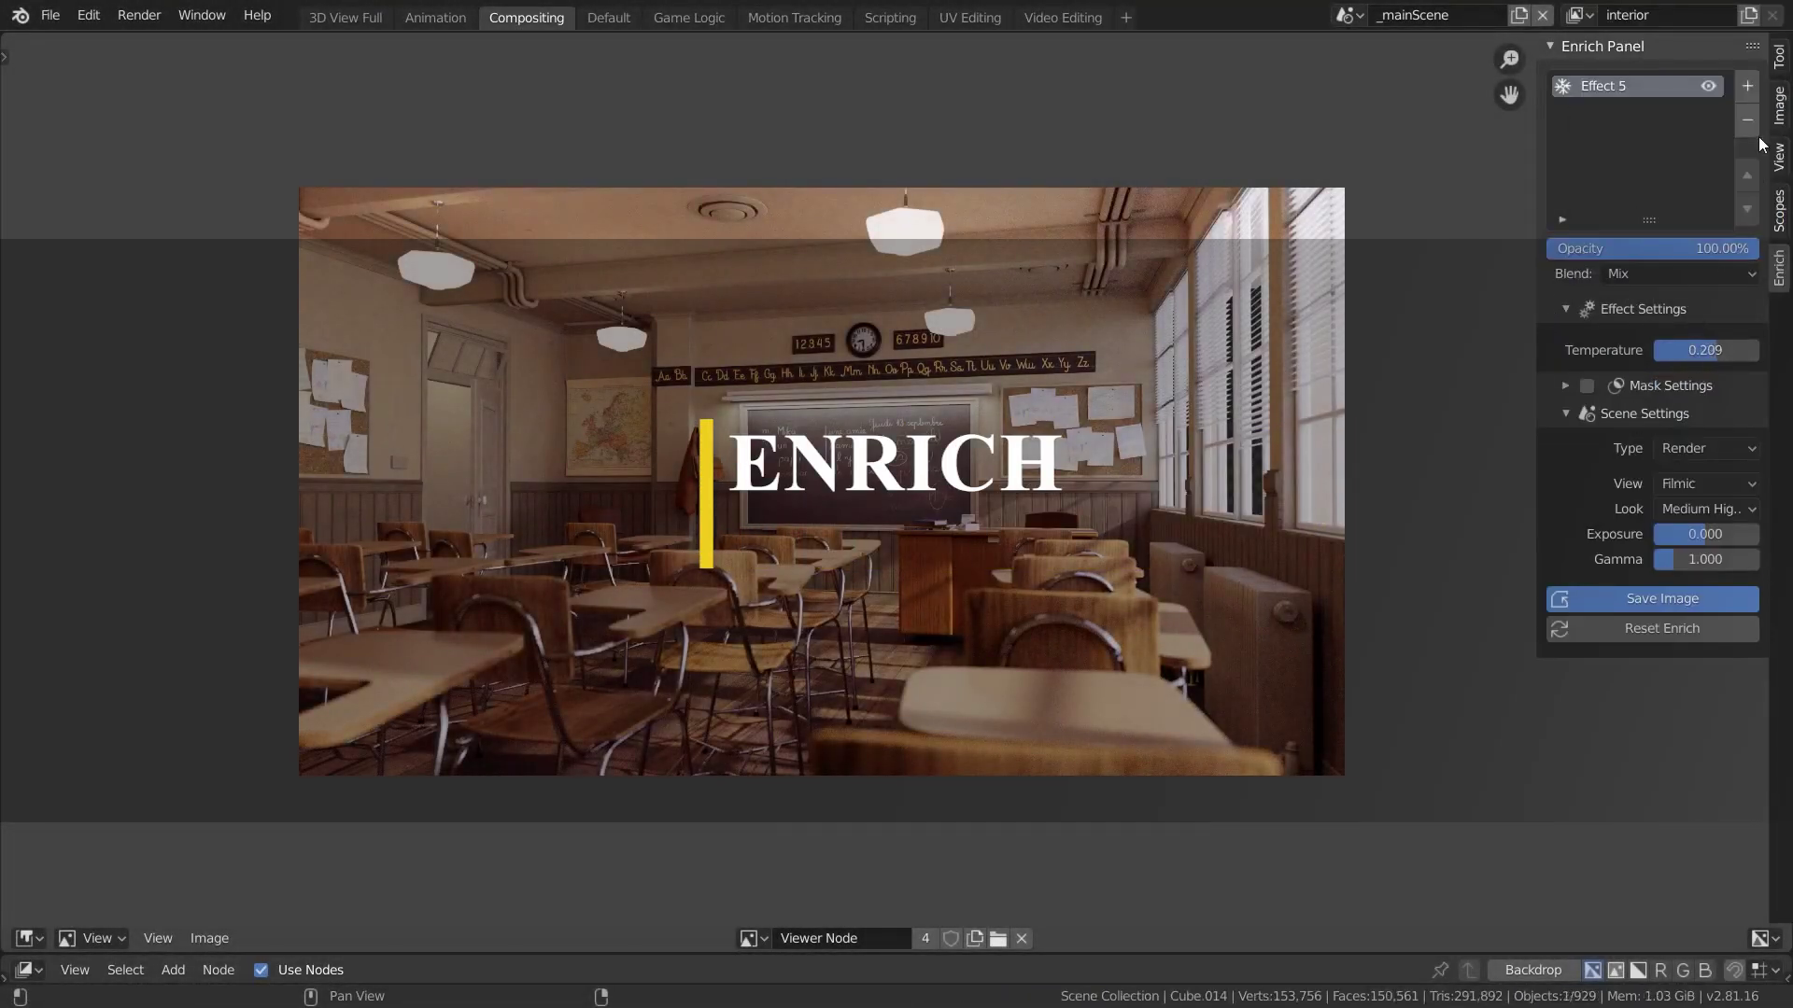
# Step: Add a vignette effect and reshape its mask into a wider, flatter oval
pyautogui.click(1746, 86)
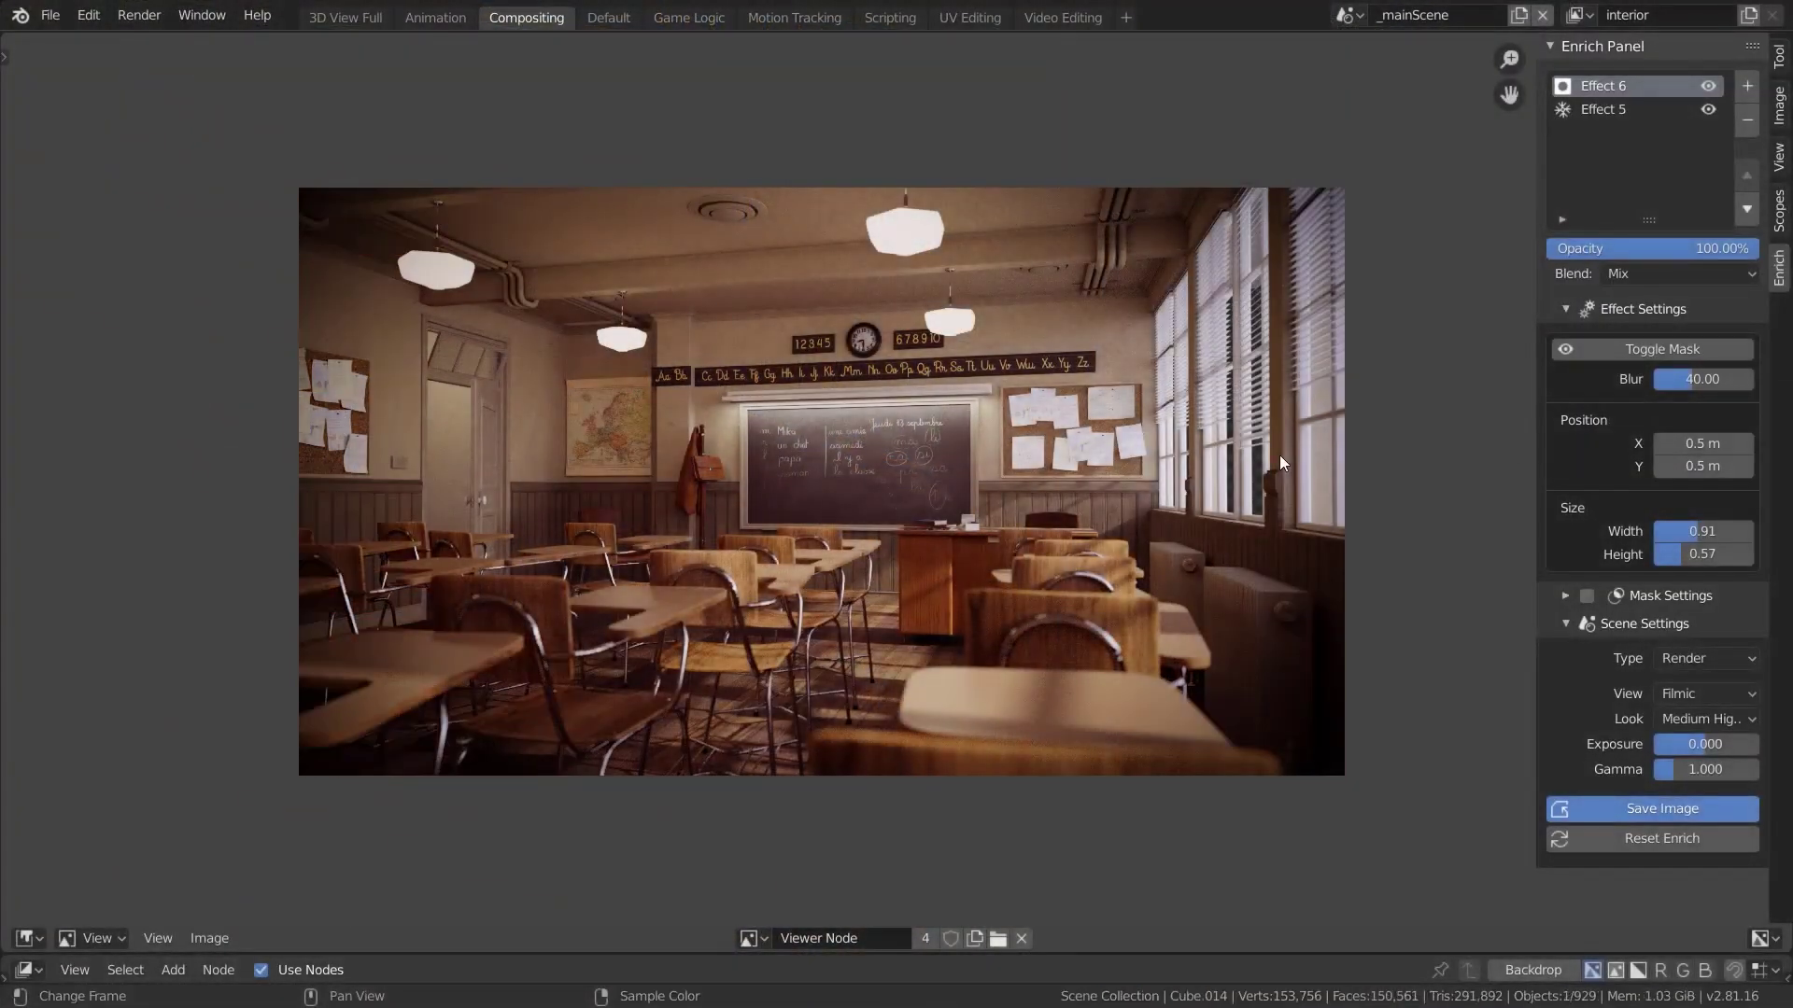
pyautogui.click(1666, 344)
pyautogui.moveTo(1702, 531); pyautogui.dragTo(1690, 553)
pyautogui.click(1667, 353)
# Step: Add a depth mist effect below the vignette with an Ease depth ramp
pyautogui.click(1746, 85)
pyautogui.click(1628, 329)
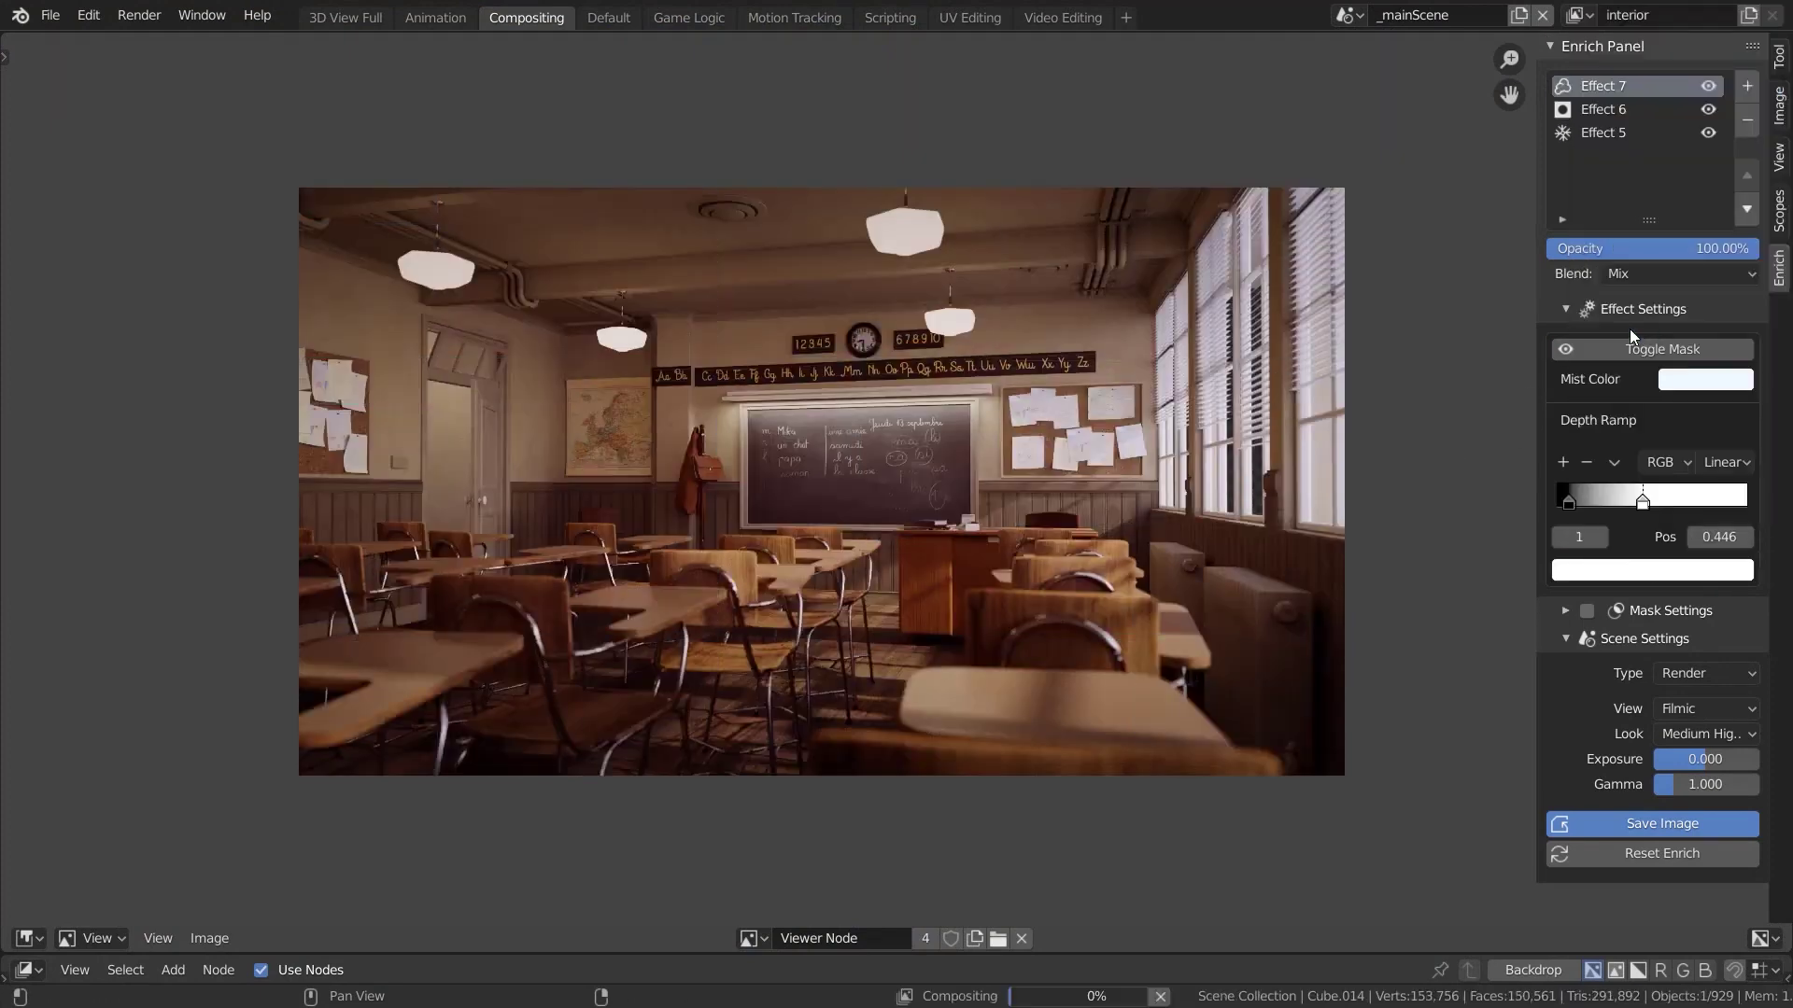
pyautogui.click(1747, 211)
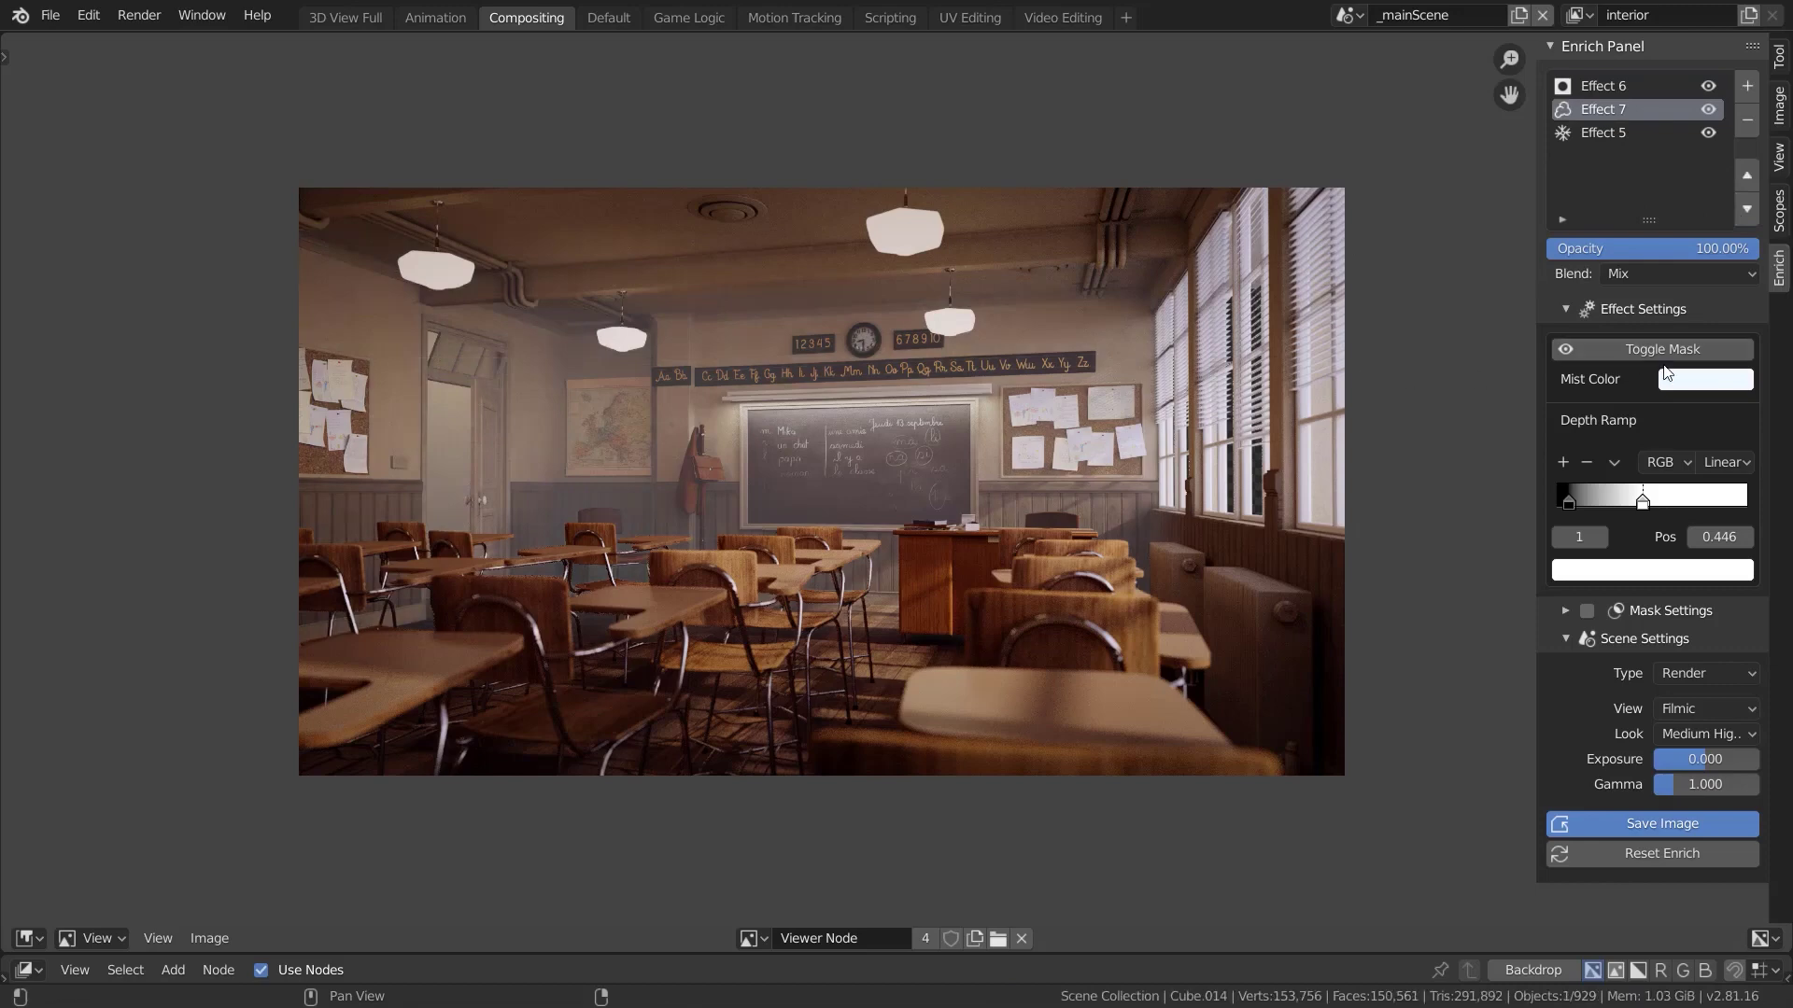
pyautogui.click(1700, 491)
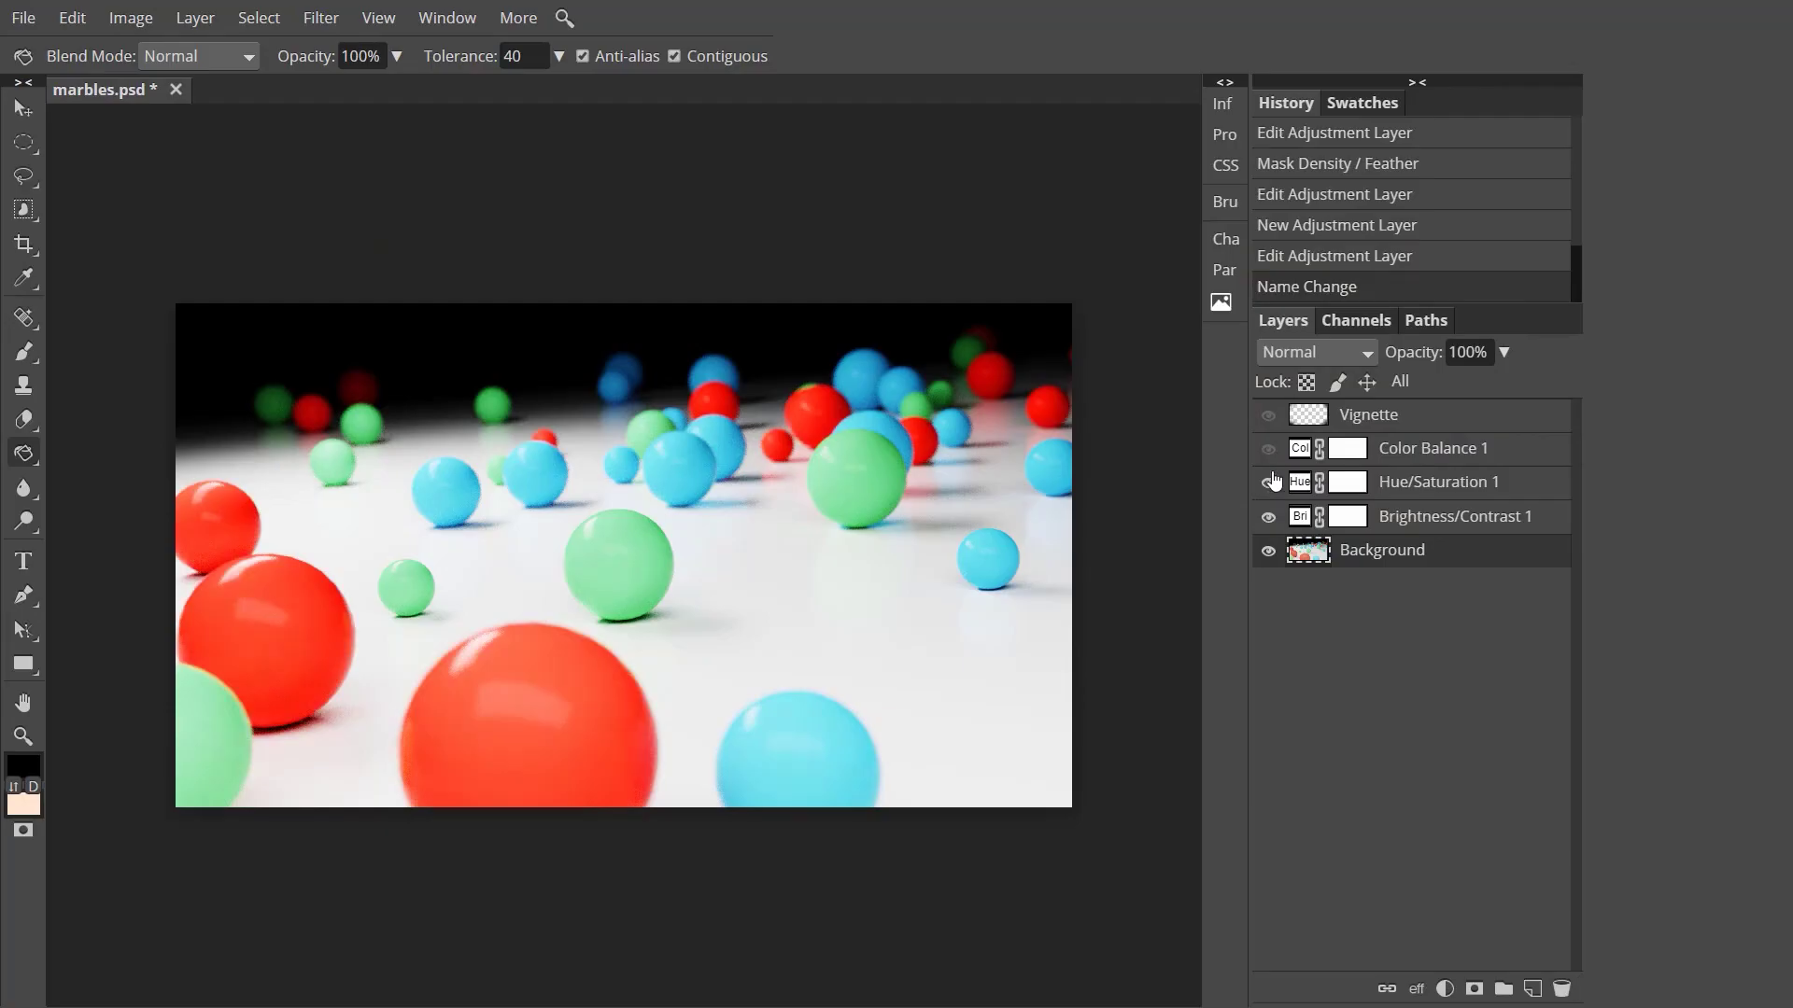
# Step: Enable the Color Balance adjustment layer and shift the van's hue to turquoise
pyautogui.click(1268, 449)
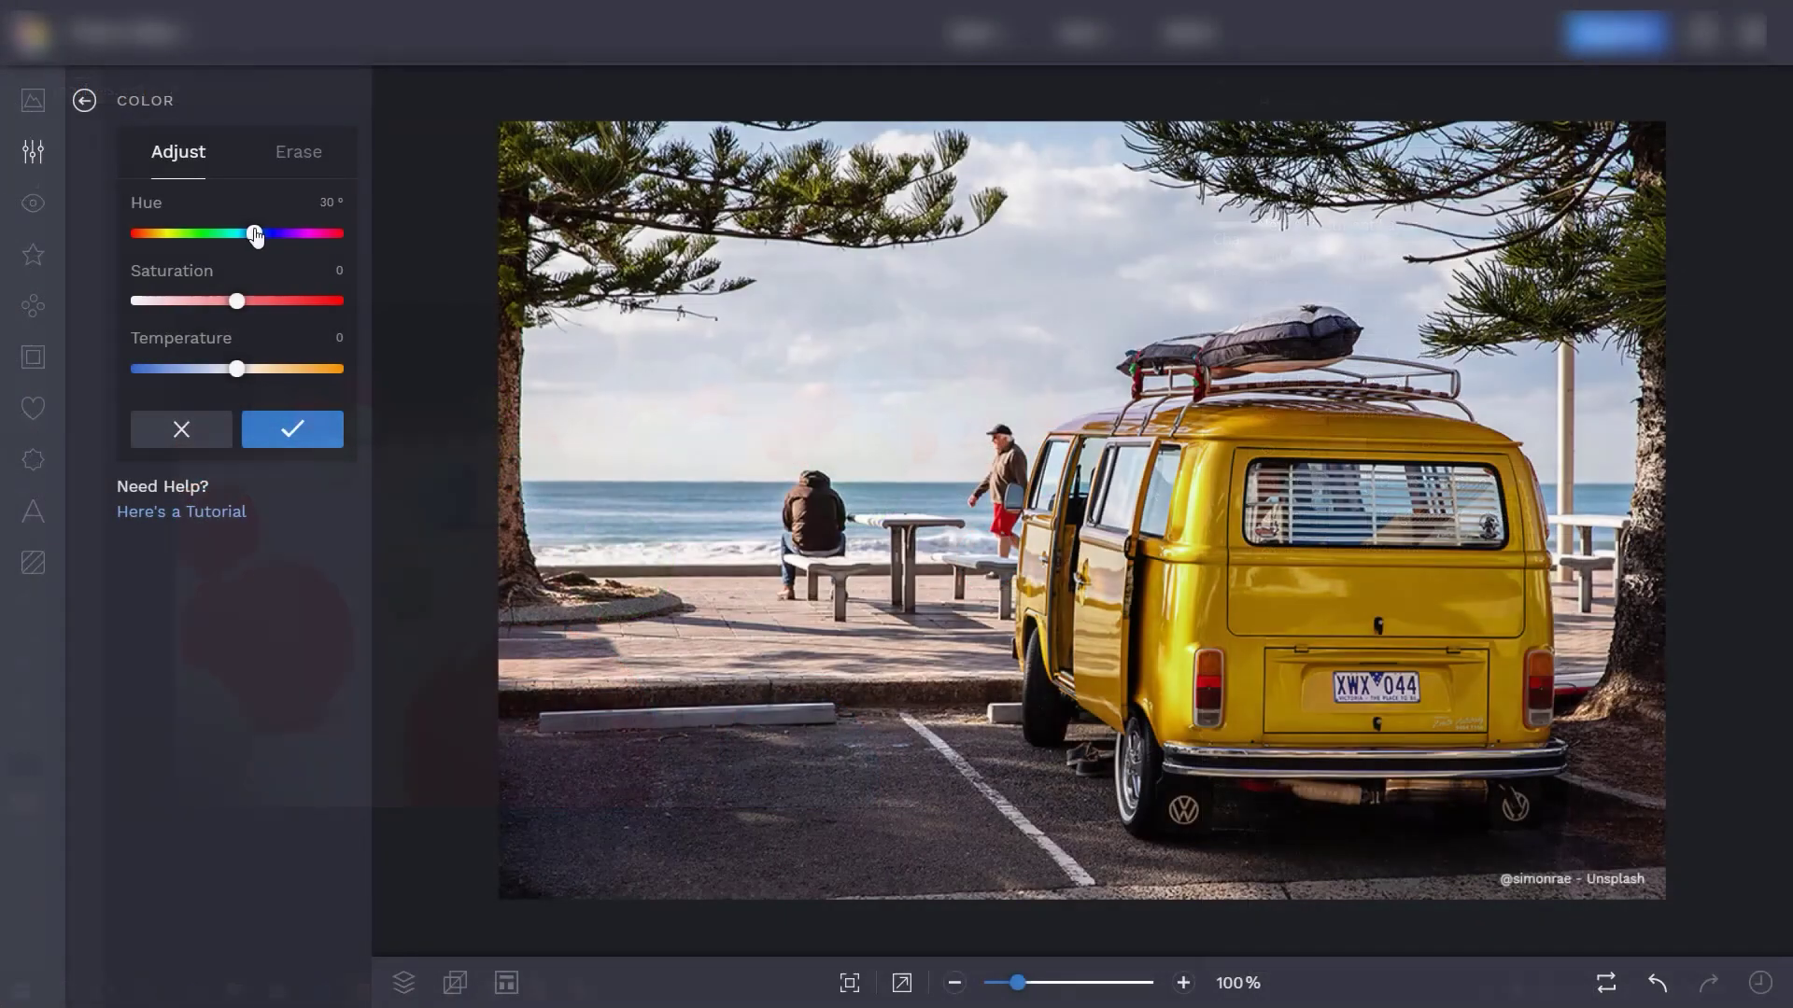
pyautogui.moveTo(252, 233); pyautogui.dragTo(320, 231)
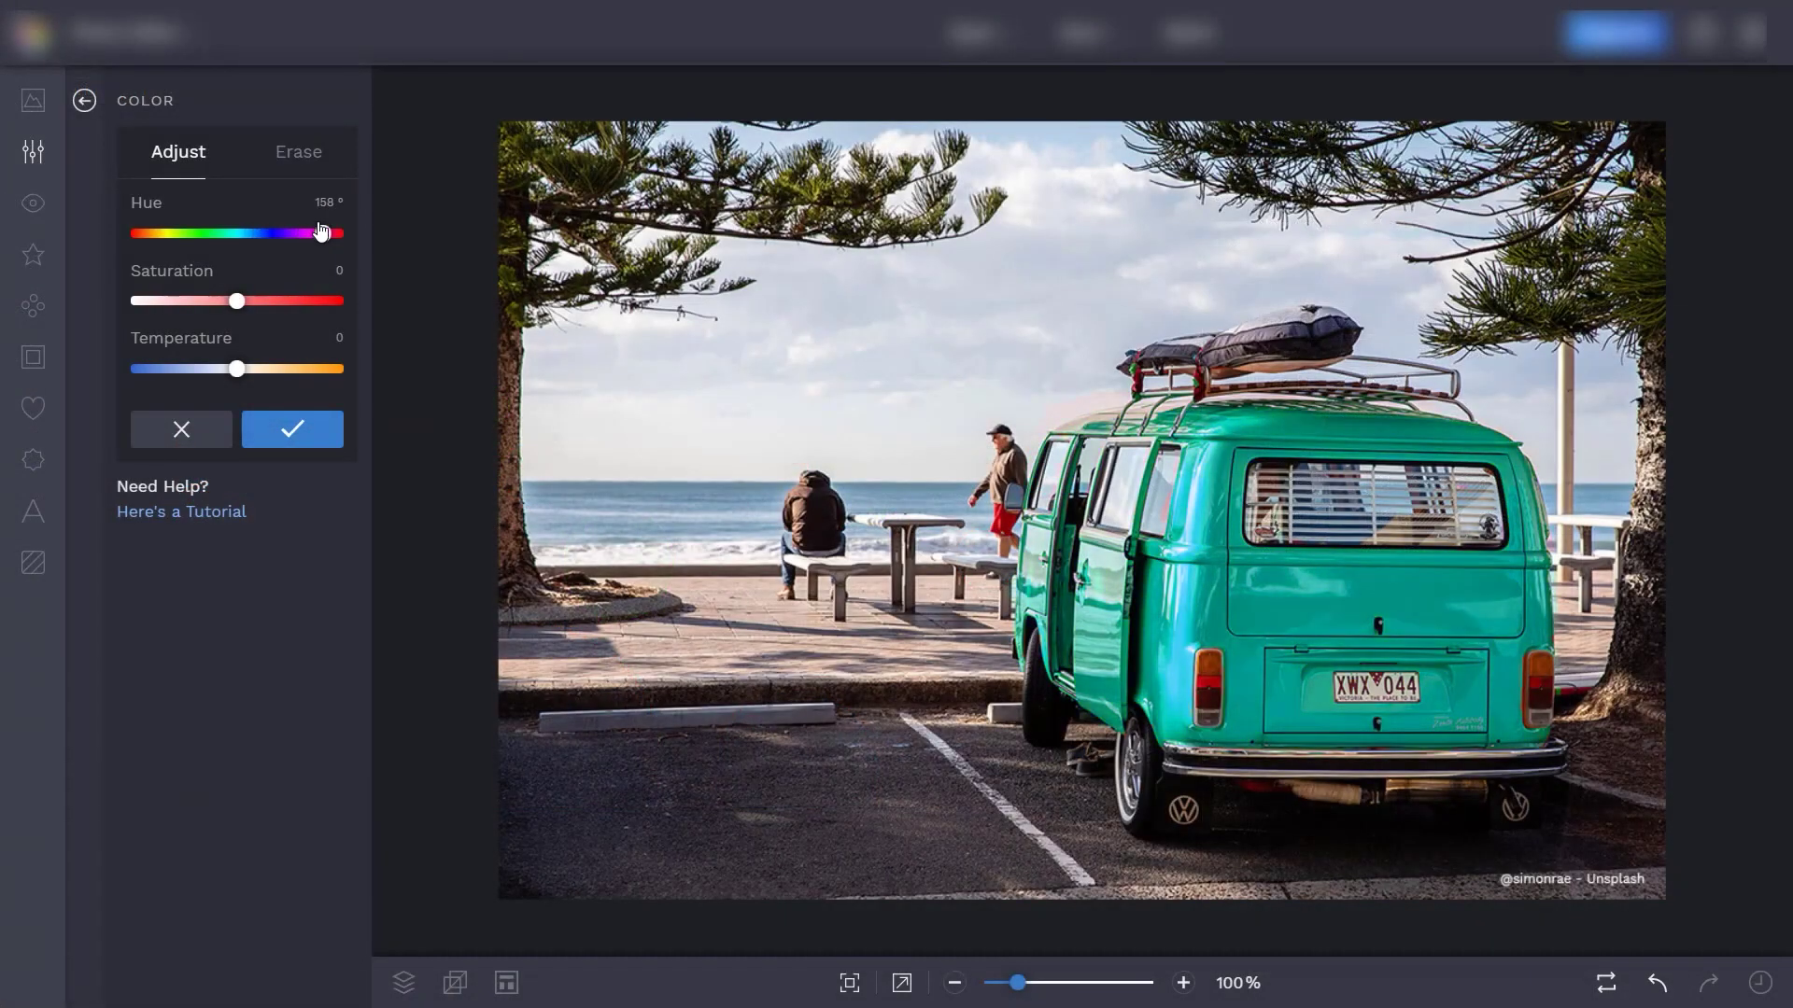
pyautogui.click(328, 429)
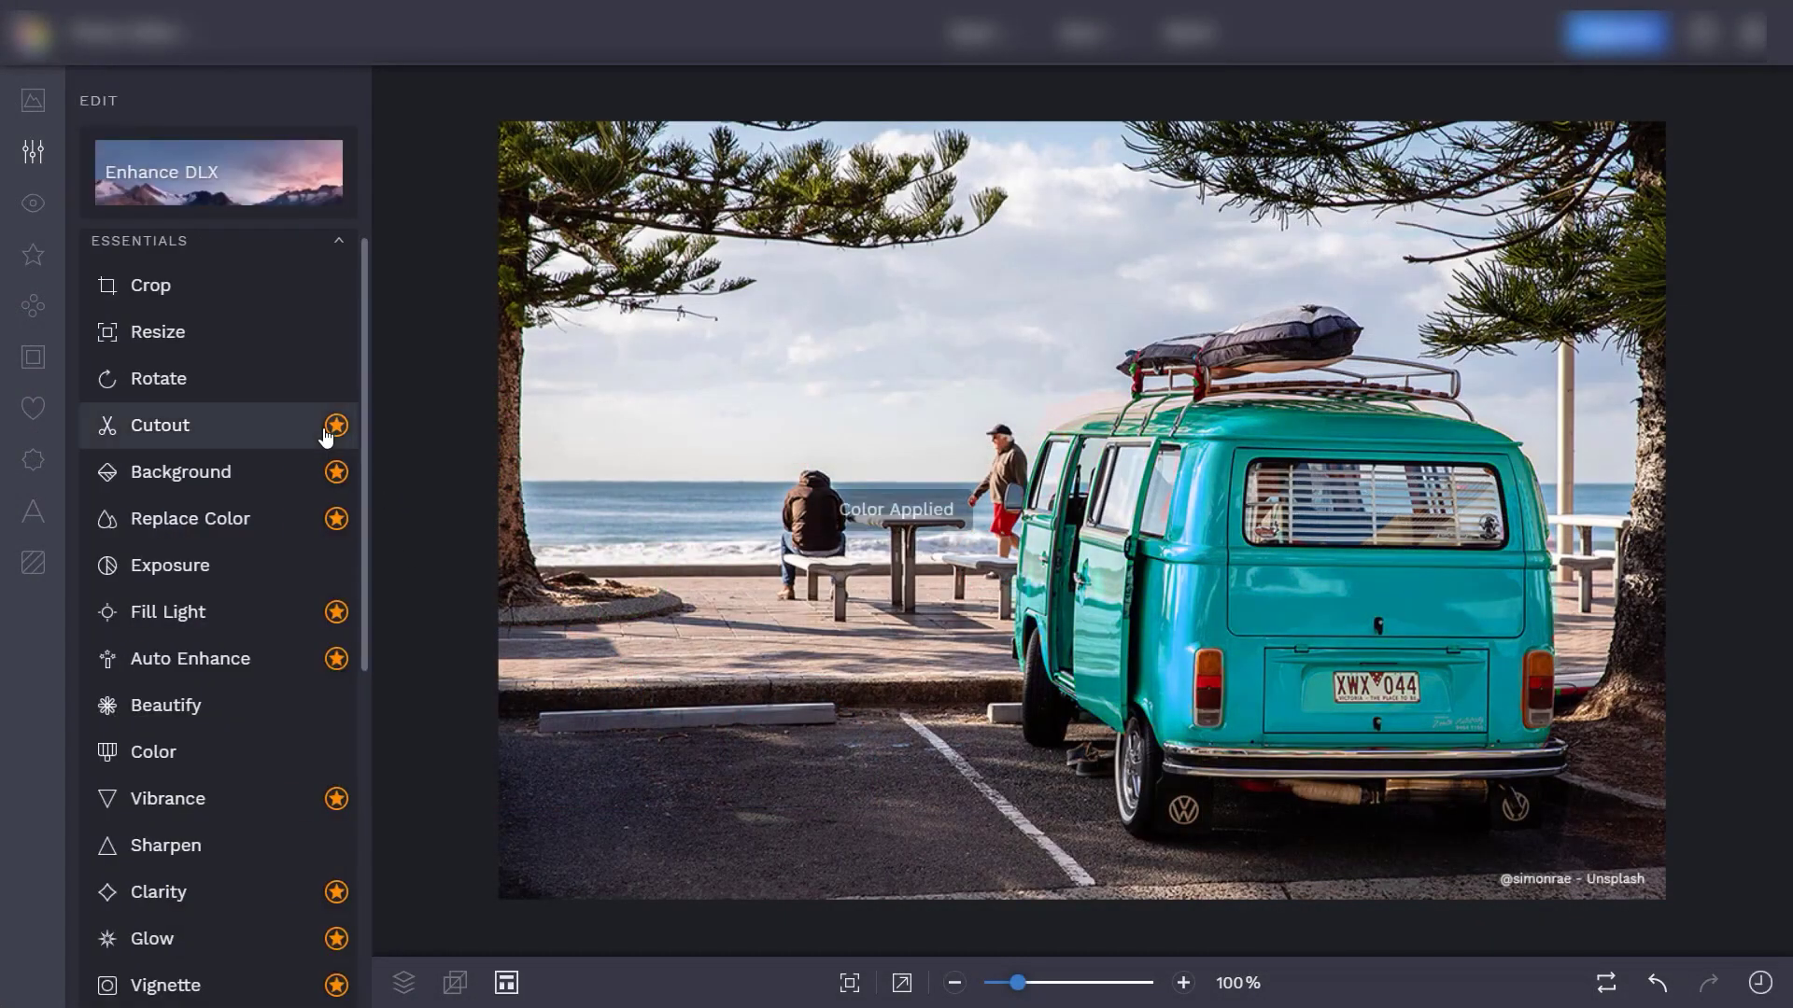
pyautogui.scroll(-2, 308, 732)
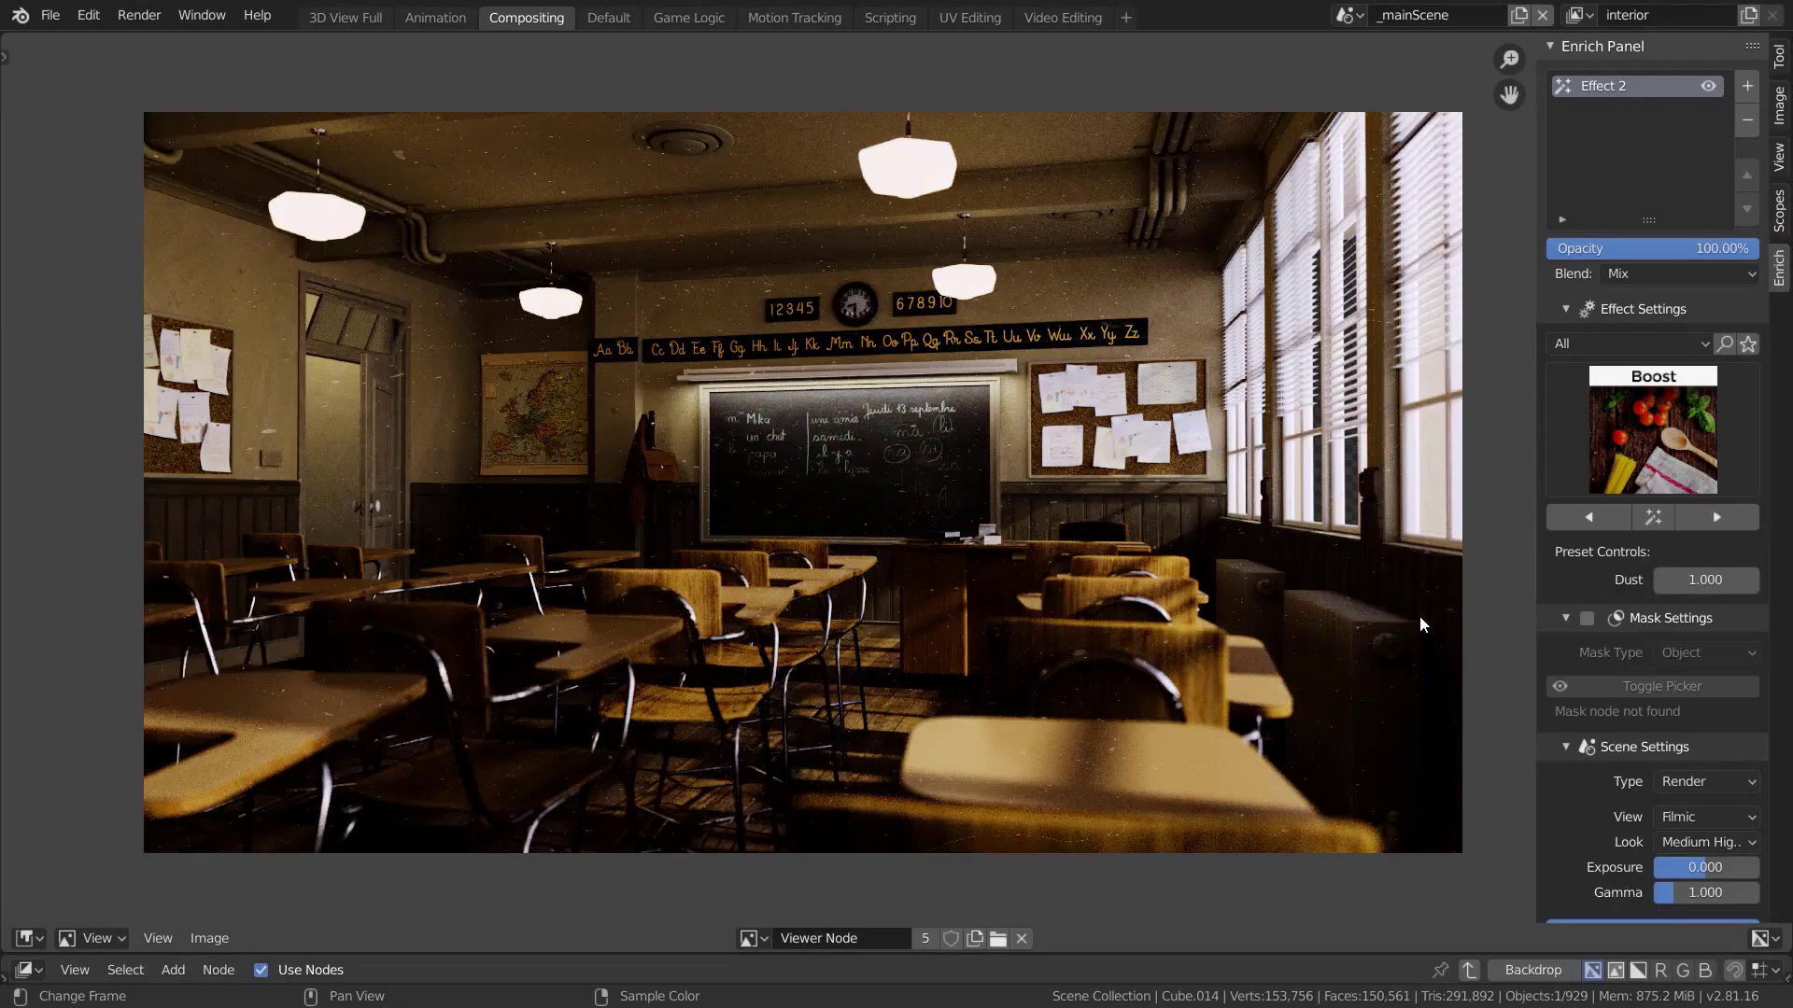
# Step: Try other presets on the current effect layer, including Cross
pyautogui.click(1716, 516)
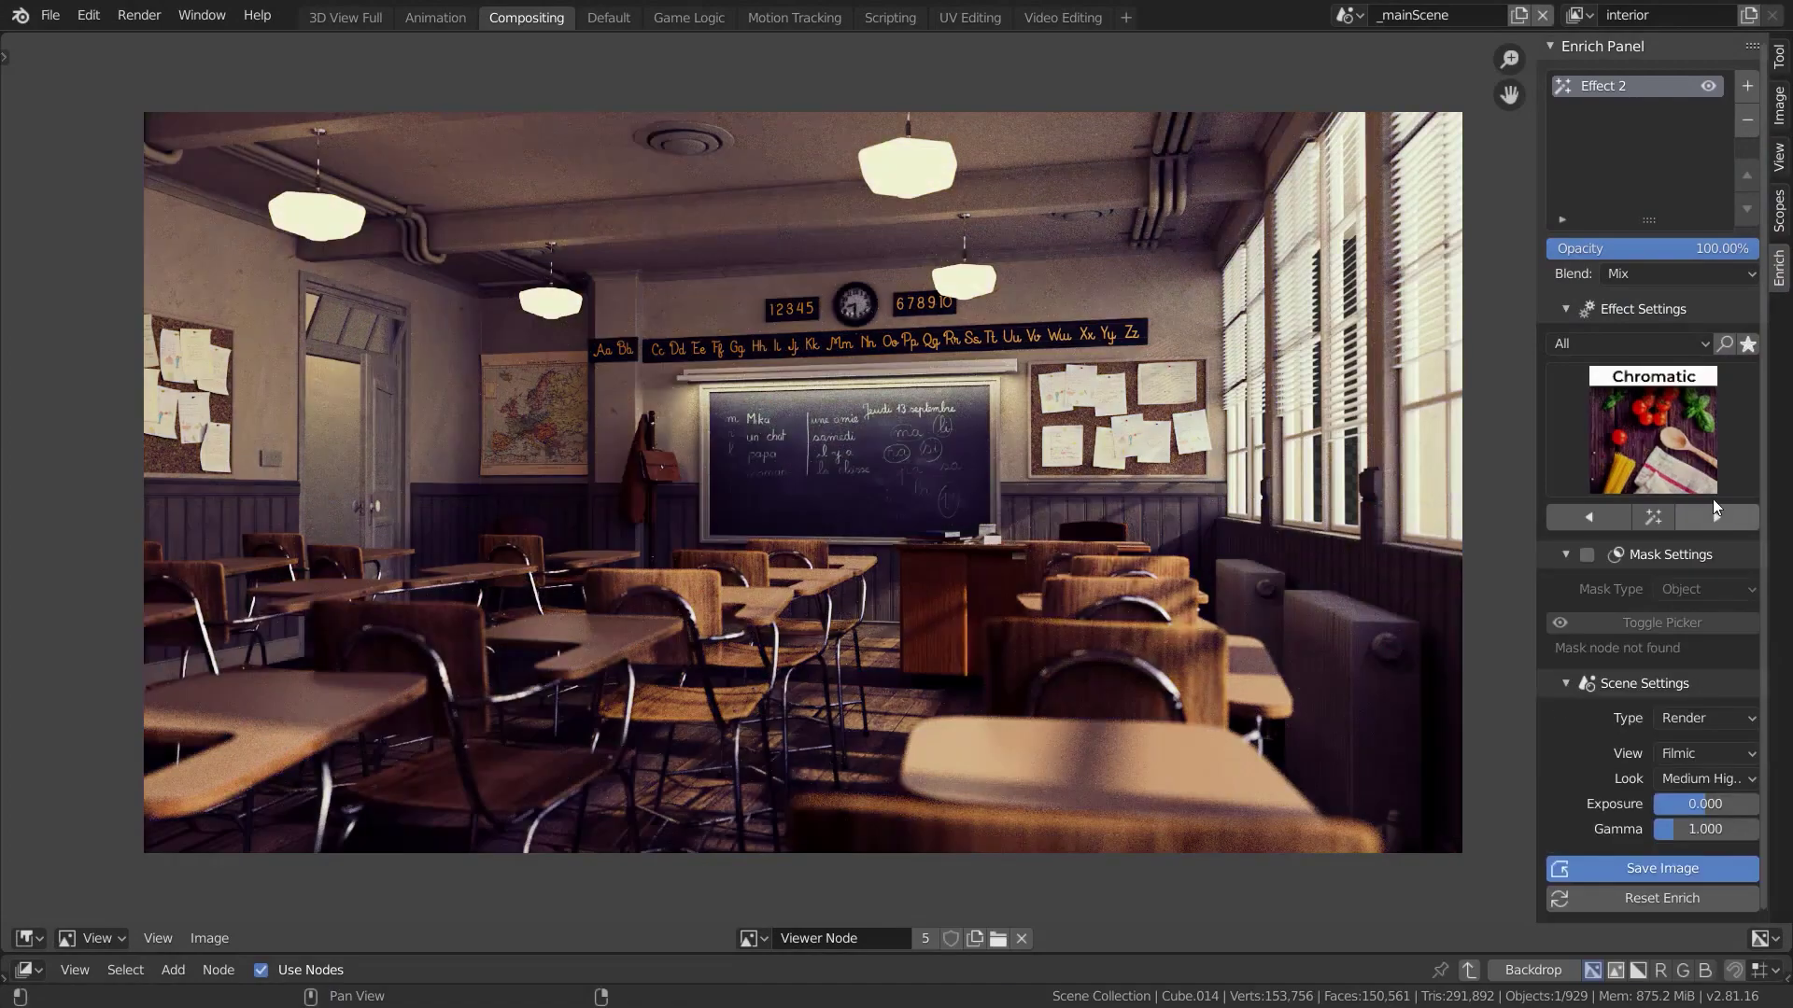
pyautogui.click(1653, 430)
pyautogui.click(1056, 653)
pyautogui.click(1653, 516)
# Step: Replace the effect layer with a new Retro effect and lower its opacity to about 57%
pyautogui.click(1629, 344)
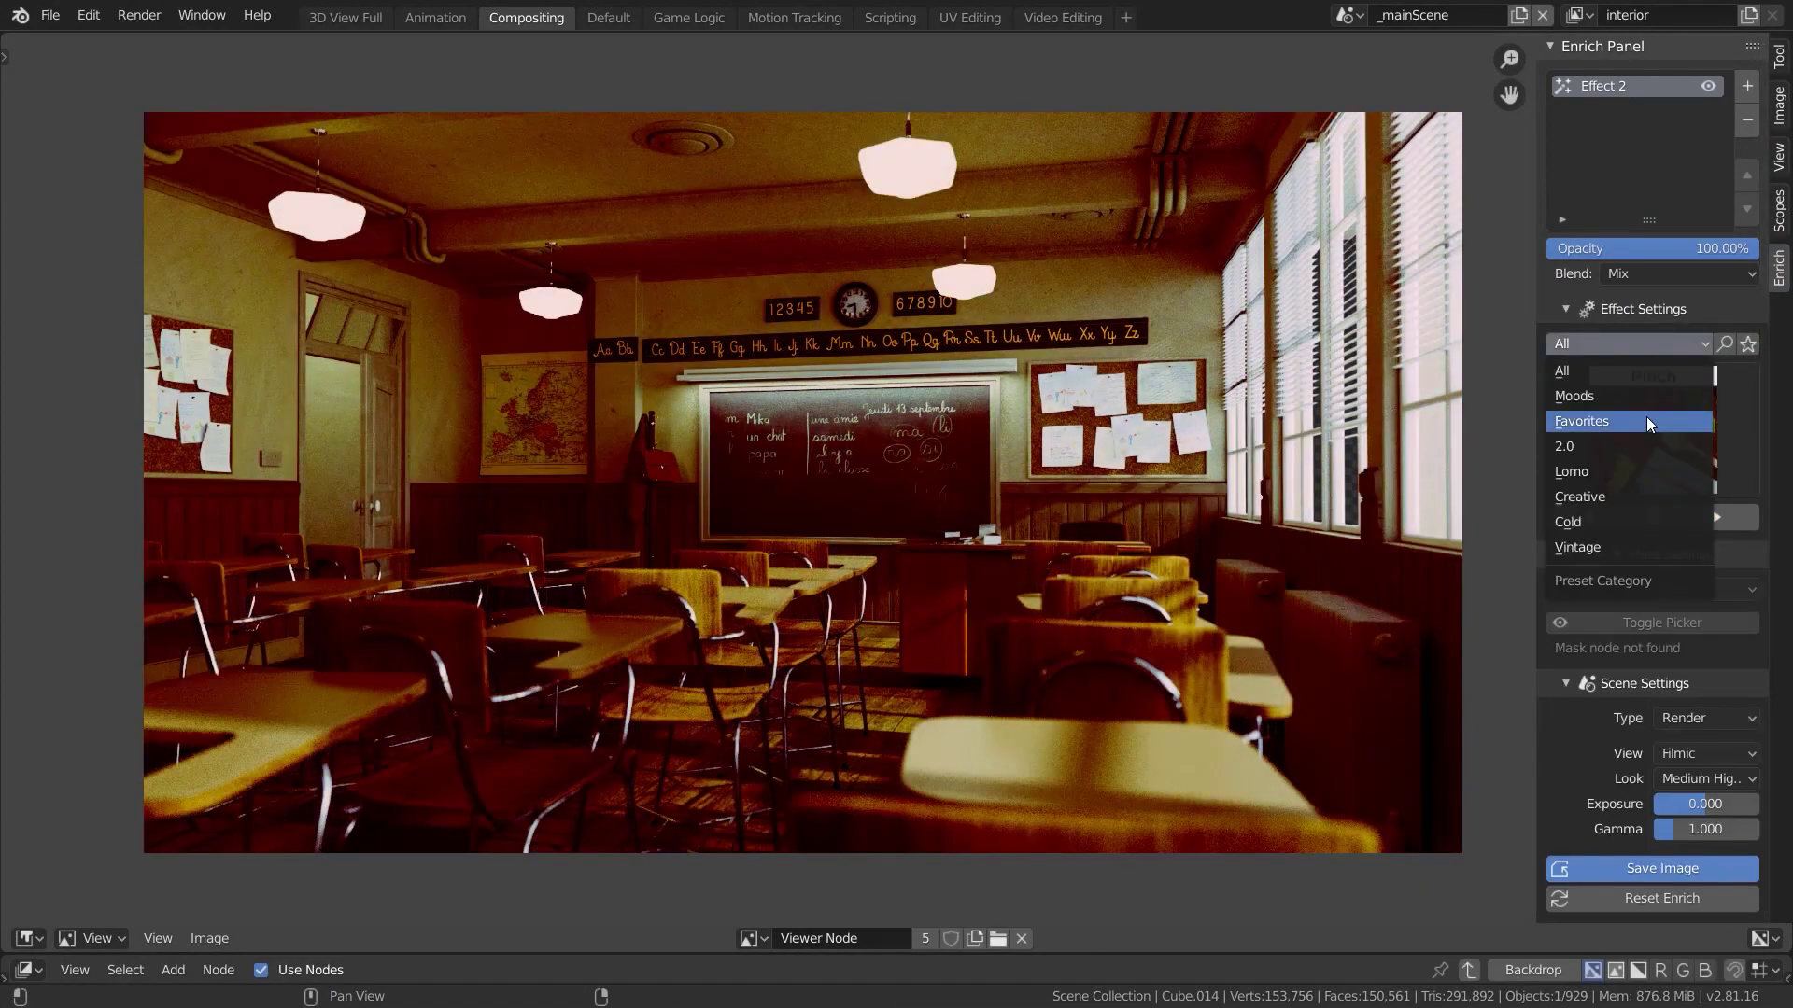
pyautogui.click(1746, 120)
pyautogui.click(1747, 84)
pyautogui.click(1688, 116)
pyautogui.moveTo(1710, 248); pyautogui.dragTo(1667, 248)
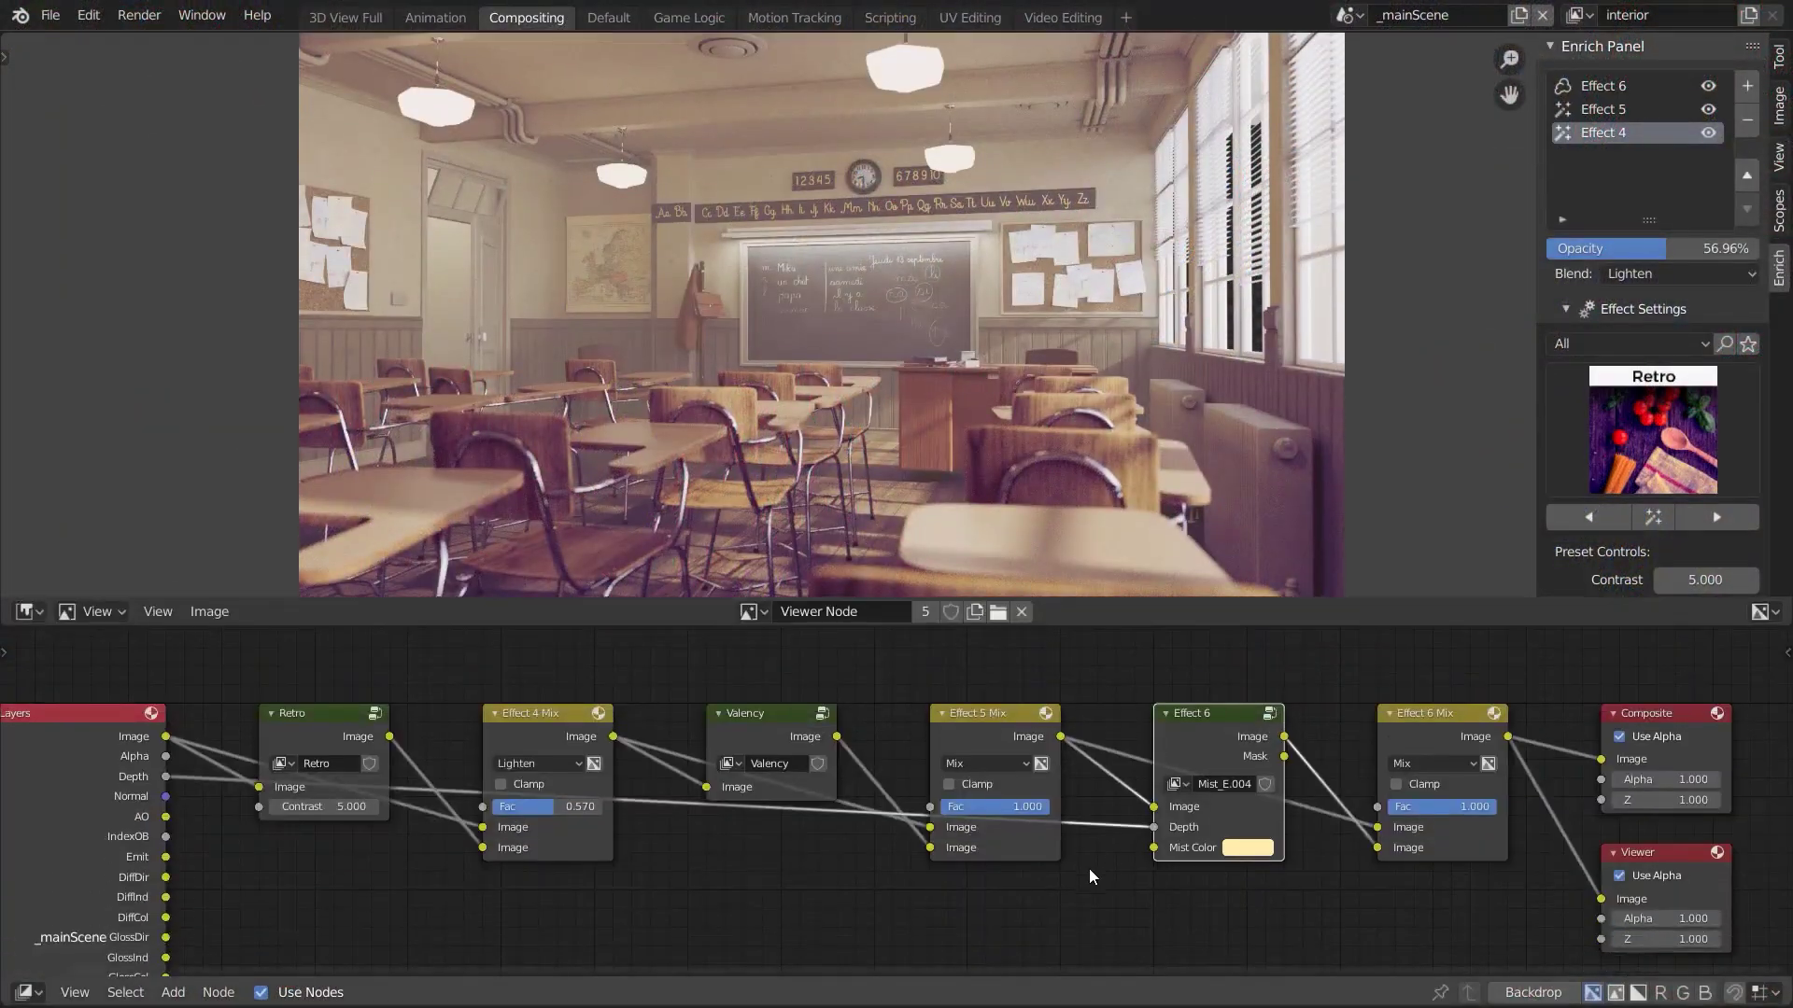
# Step: Add a Glare node set to Fog Glow at Low quality, then expand the effect's mask settings
pyautogui.moveTo(1120, 746); pyautogui.dragTo(1143, 711, button='middle')
pyautogui.hotkey('shift', 'a')
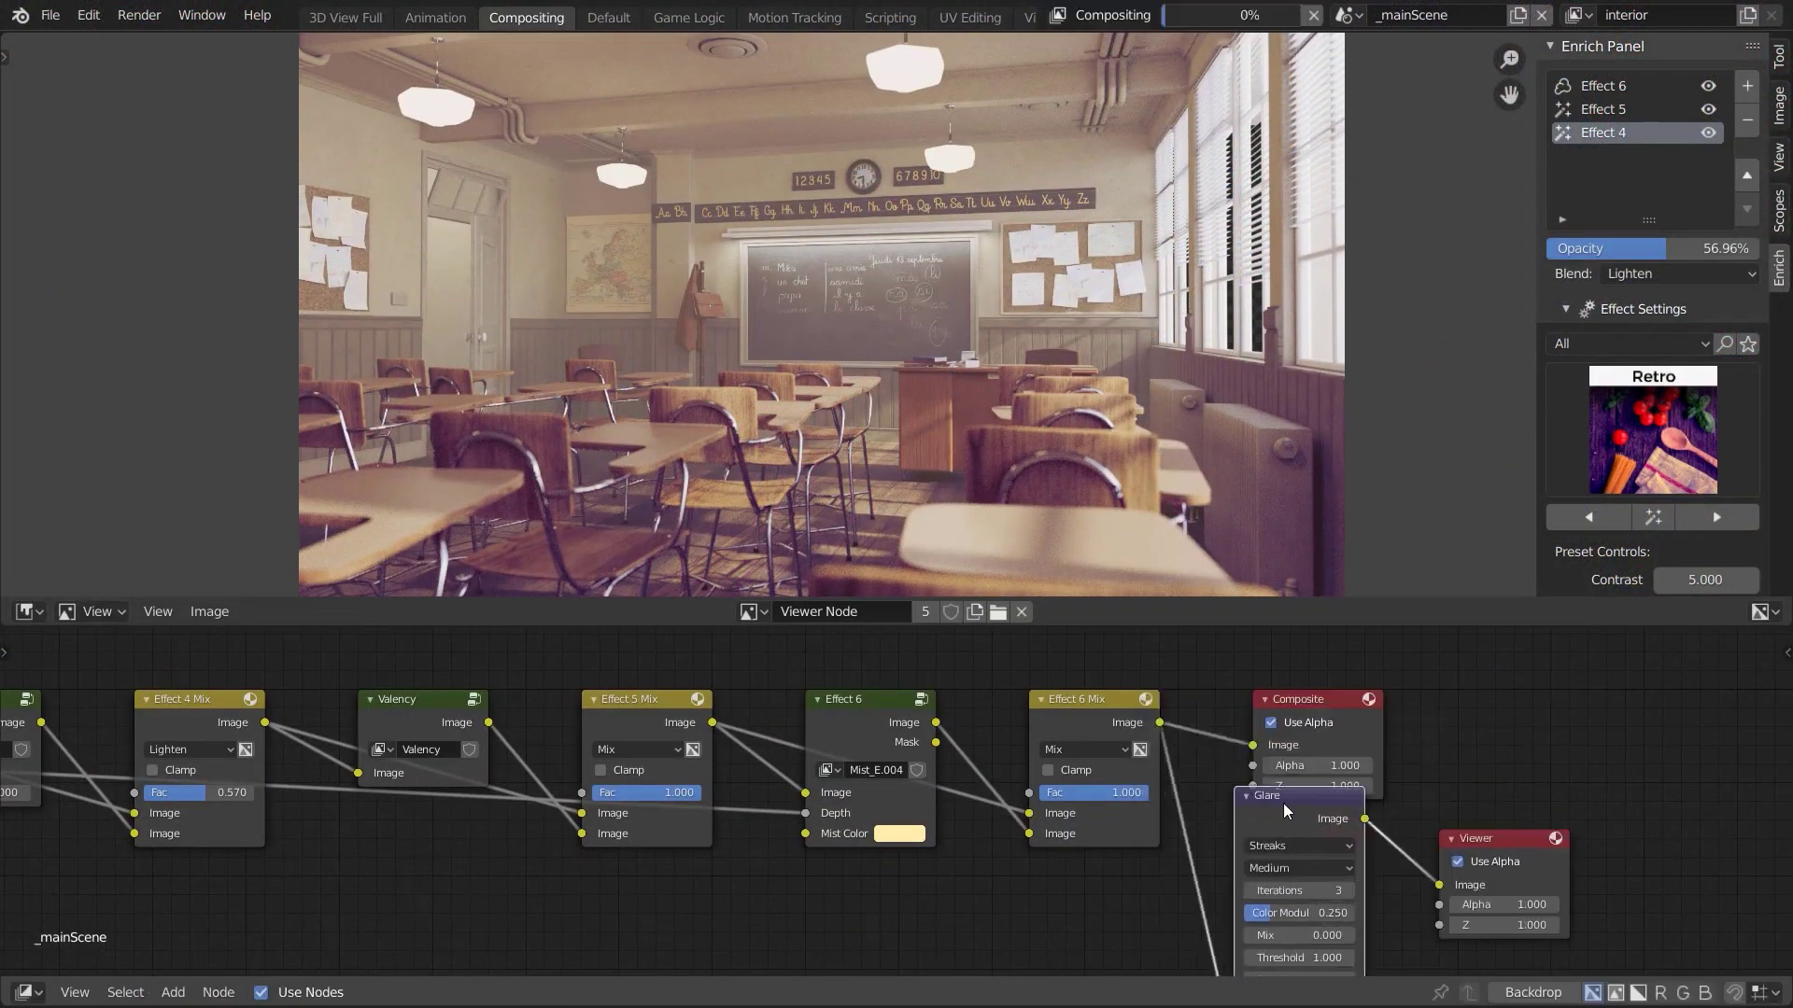
pyautogui.scroll(1, 1337, 837)
pyautogui.moveTo(1337, 837)
pyautogui.mouseDown(button='middle')
pyautogui.moveTo(1121, 761)
pyautogui.moveTo(1133, 736)
pyautogui.mouseUp(button='middle')
pyautogui.click(1133, 743)
pyautogui.click(1120, 802)
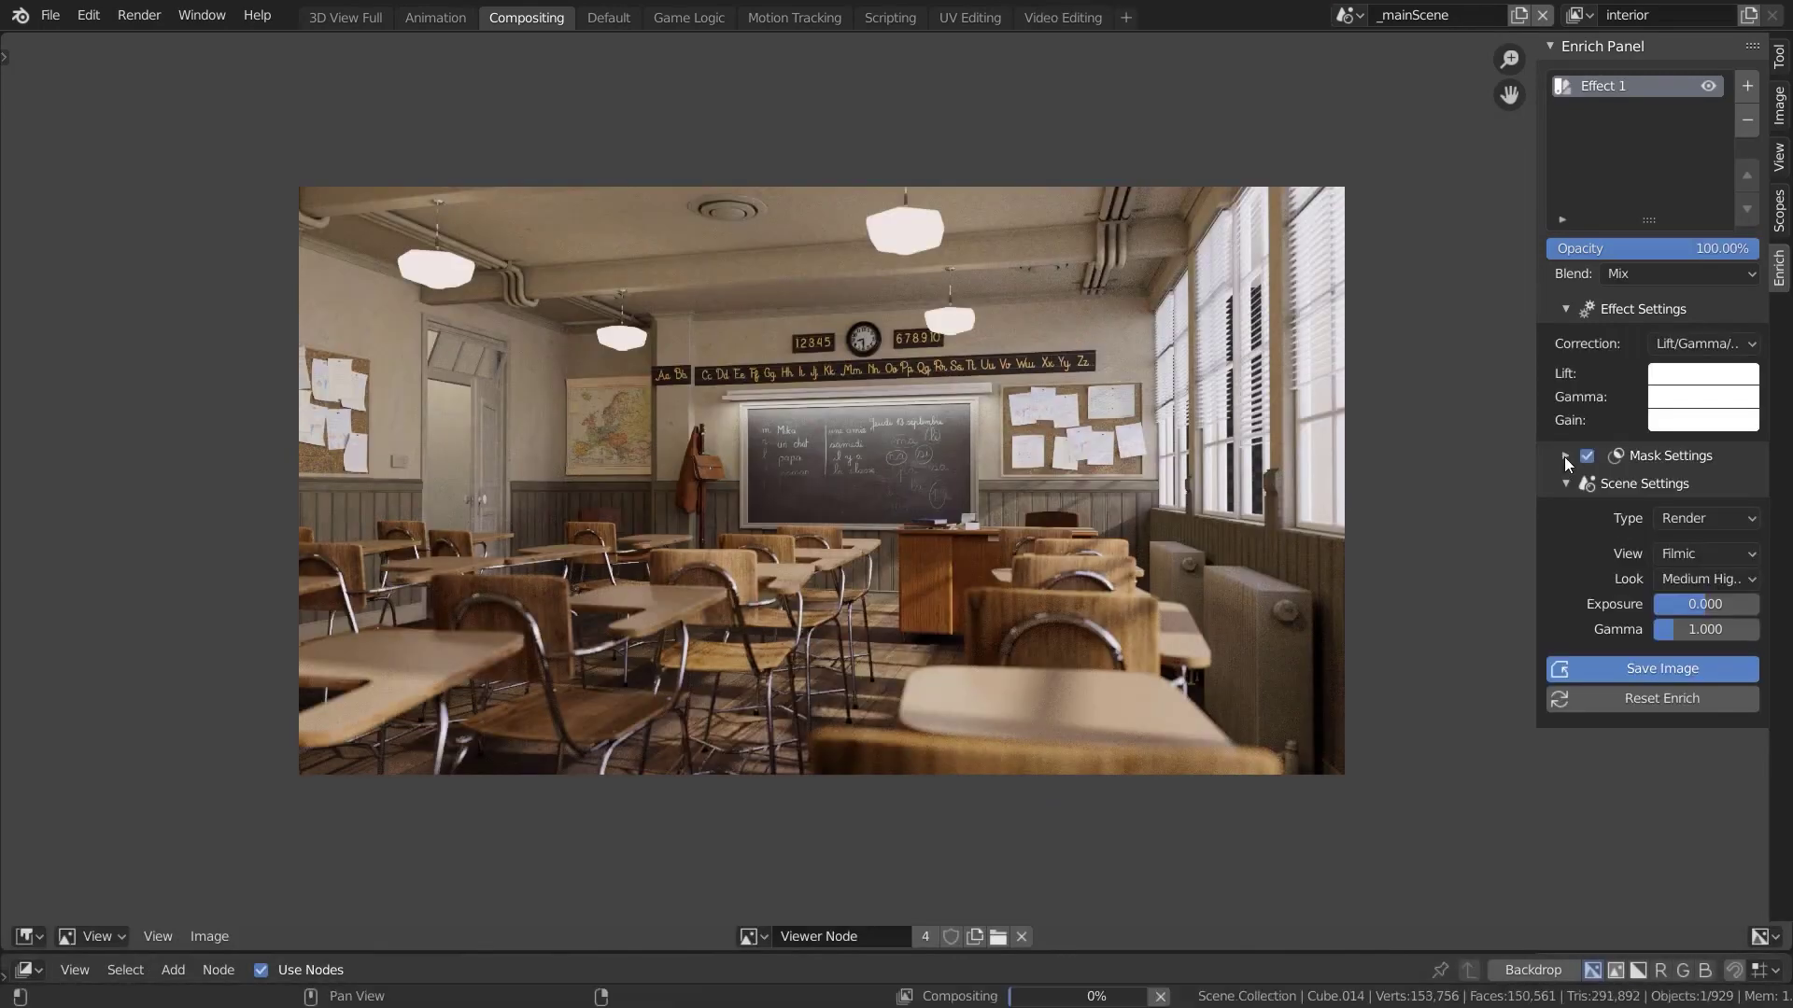
pyautogui.click(1565, 457)
pyautogui.click(1703, 374)
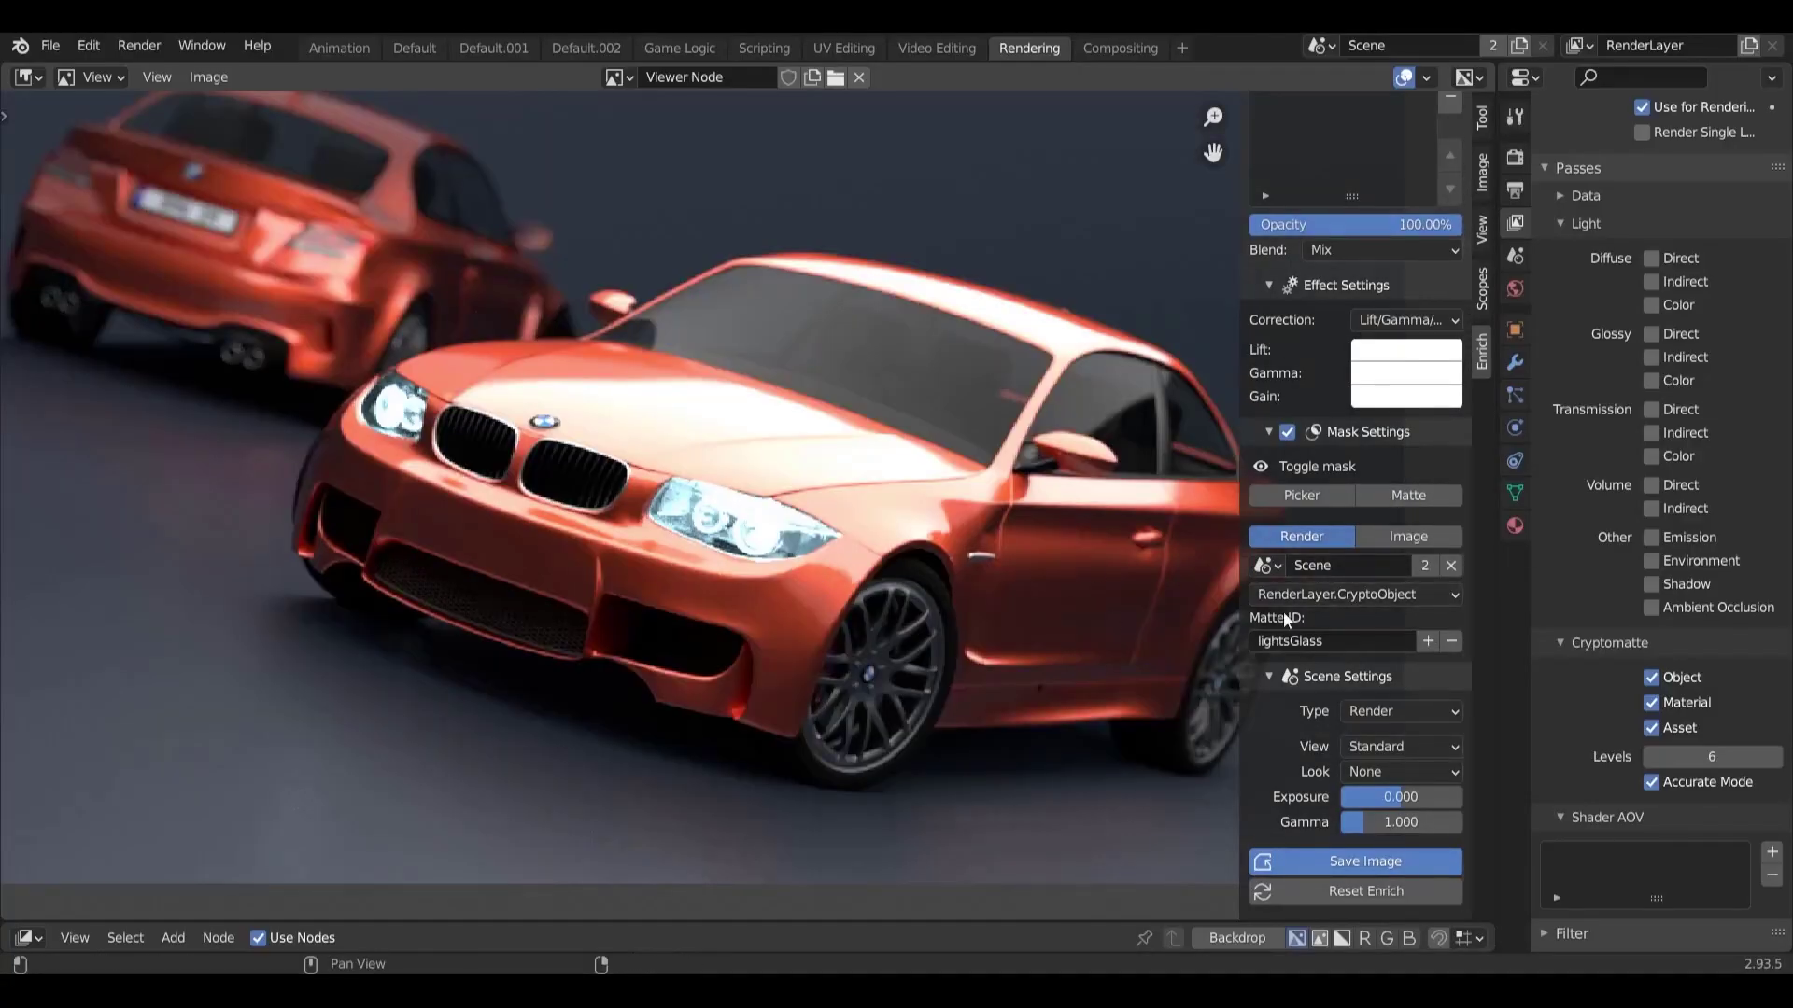
# Step: Use the RenderLayer.CryptoObject layer as the mask's cryptomatte source
pyautogui.click(1352, 595)
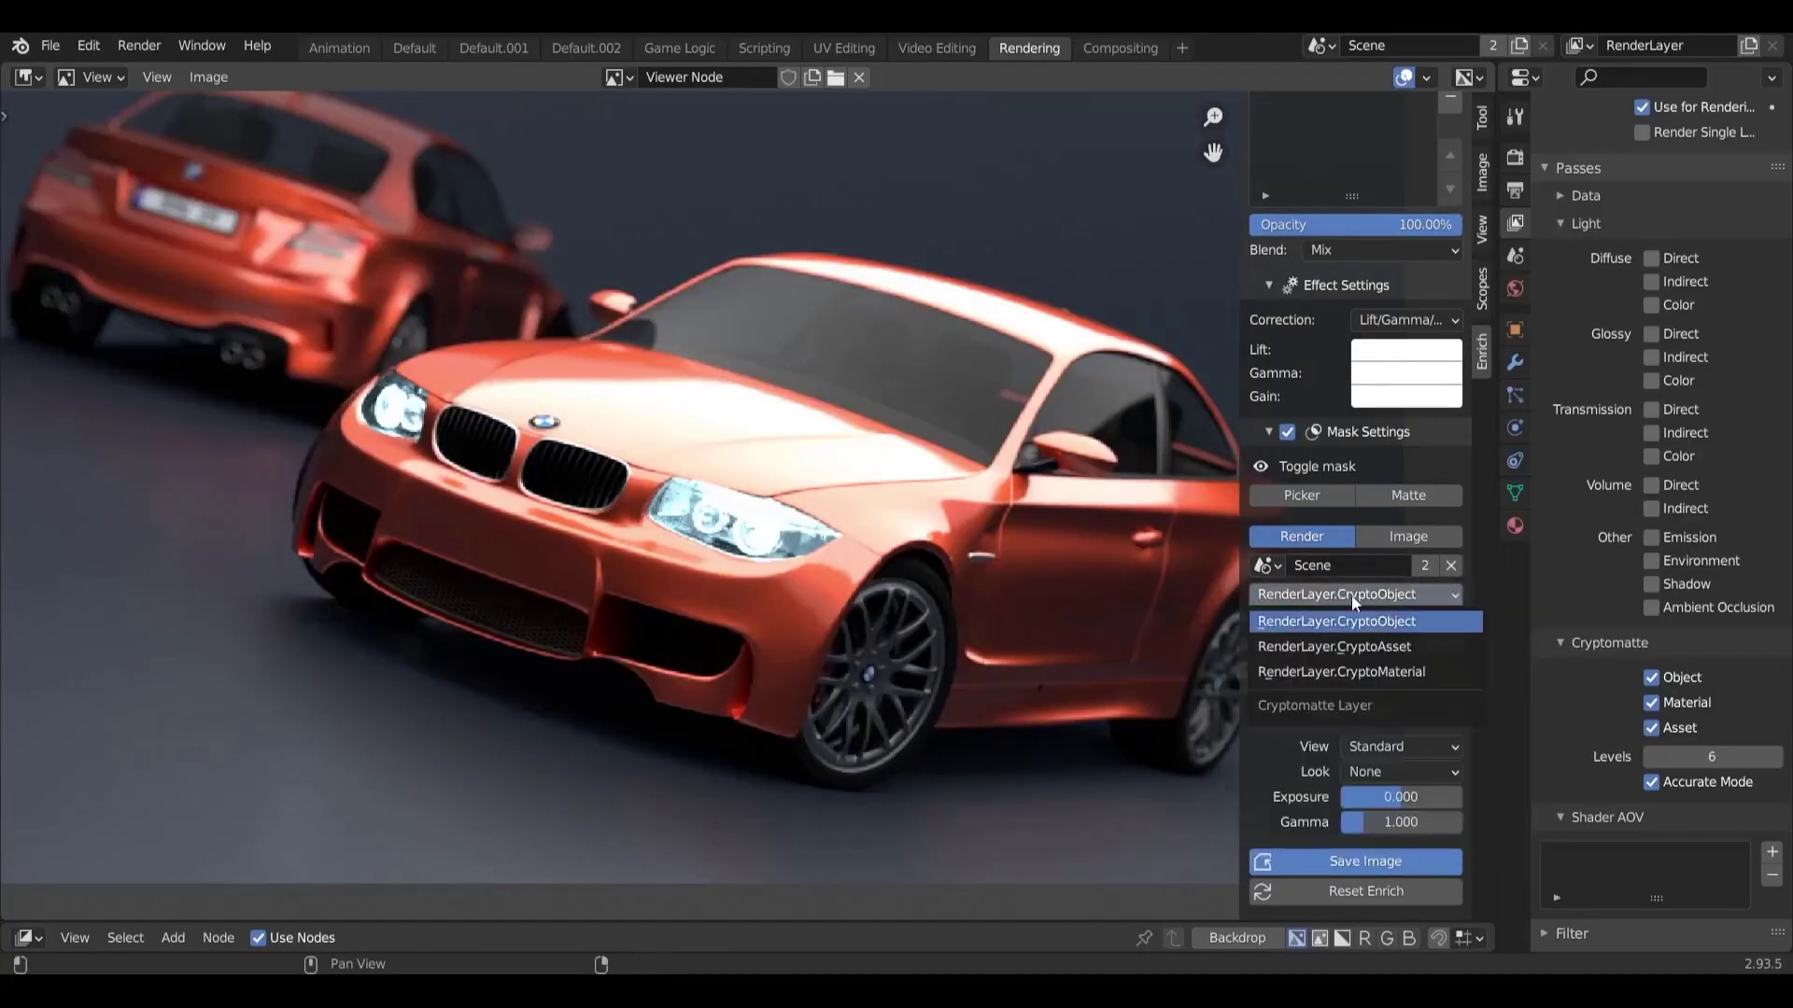
pyautogui.click(1343, 592)
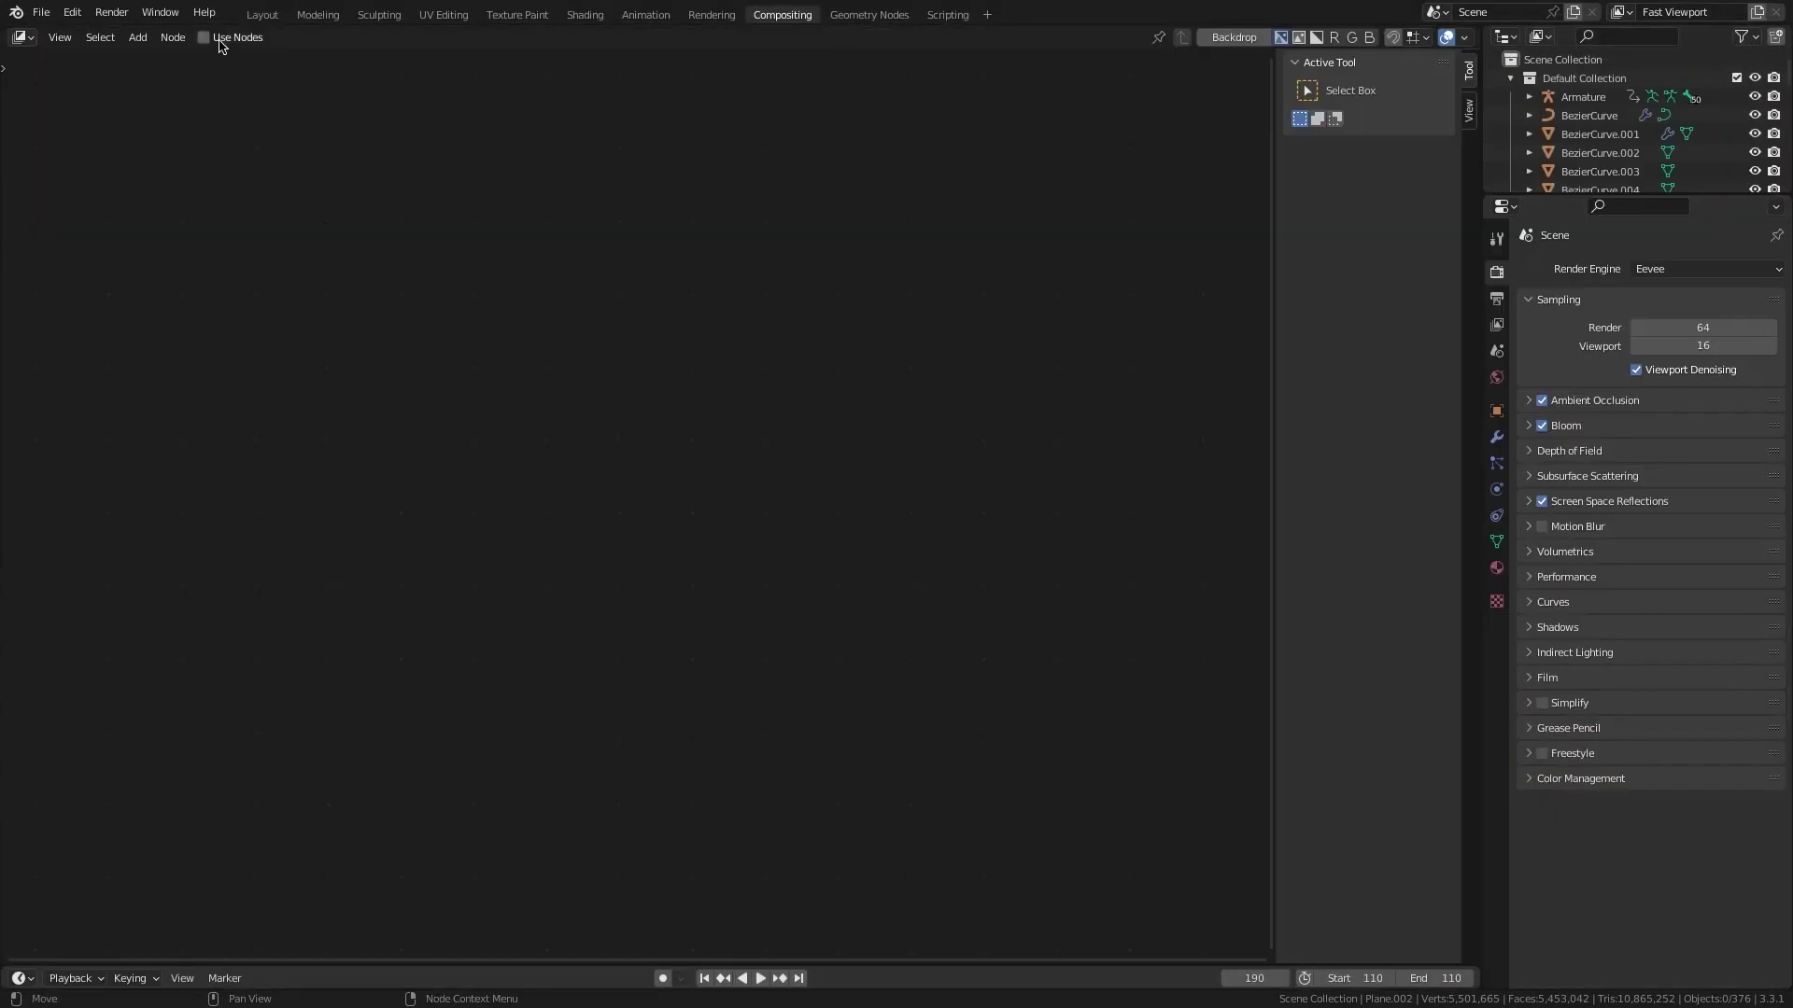
# Step: In Compositing, add an Uber Compositor Black and White node and wire the render to Composite
pyautogui.click(215, 38)
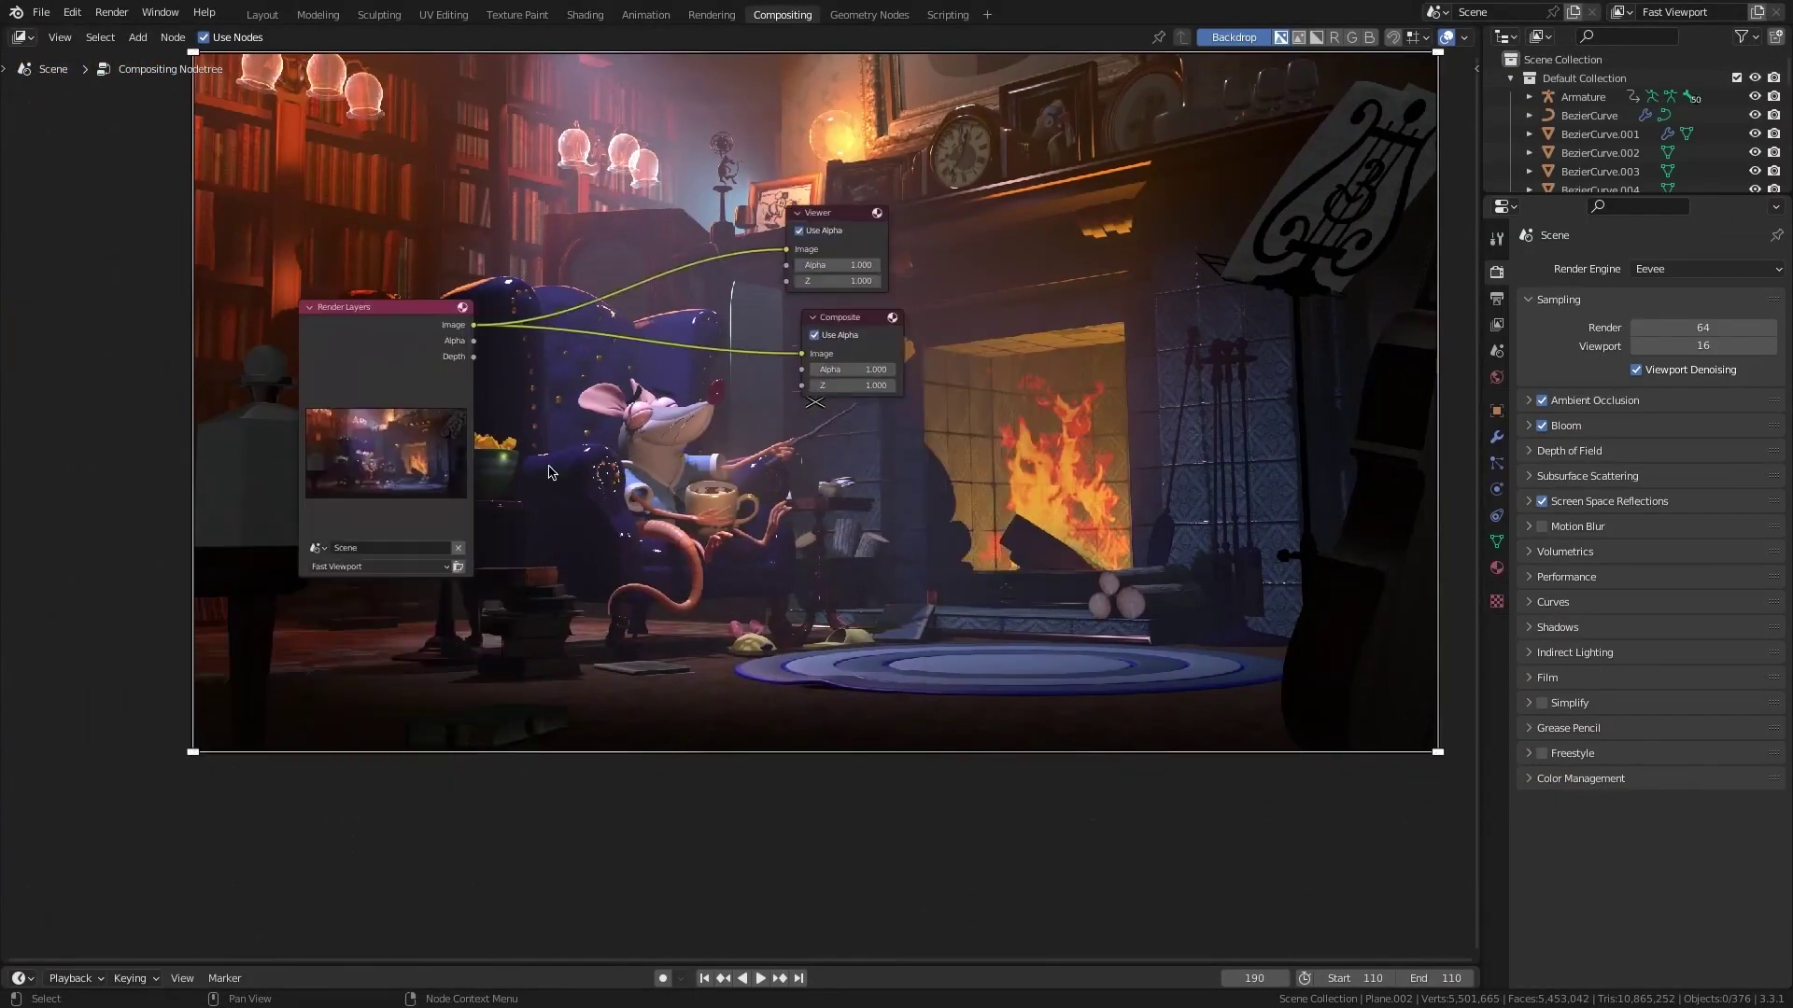
pyautogui.hotkey('shift', 'a')
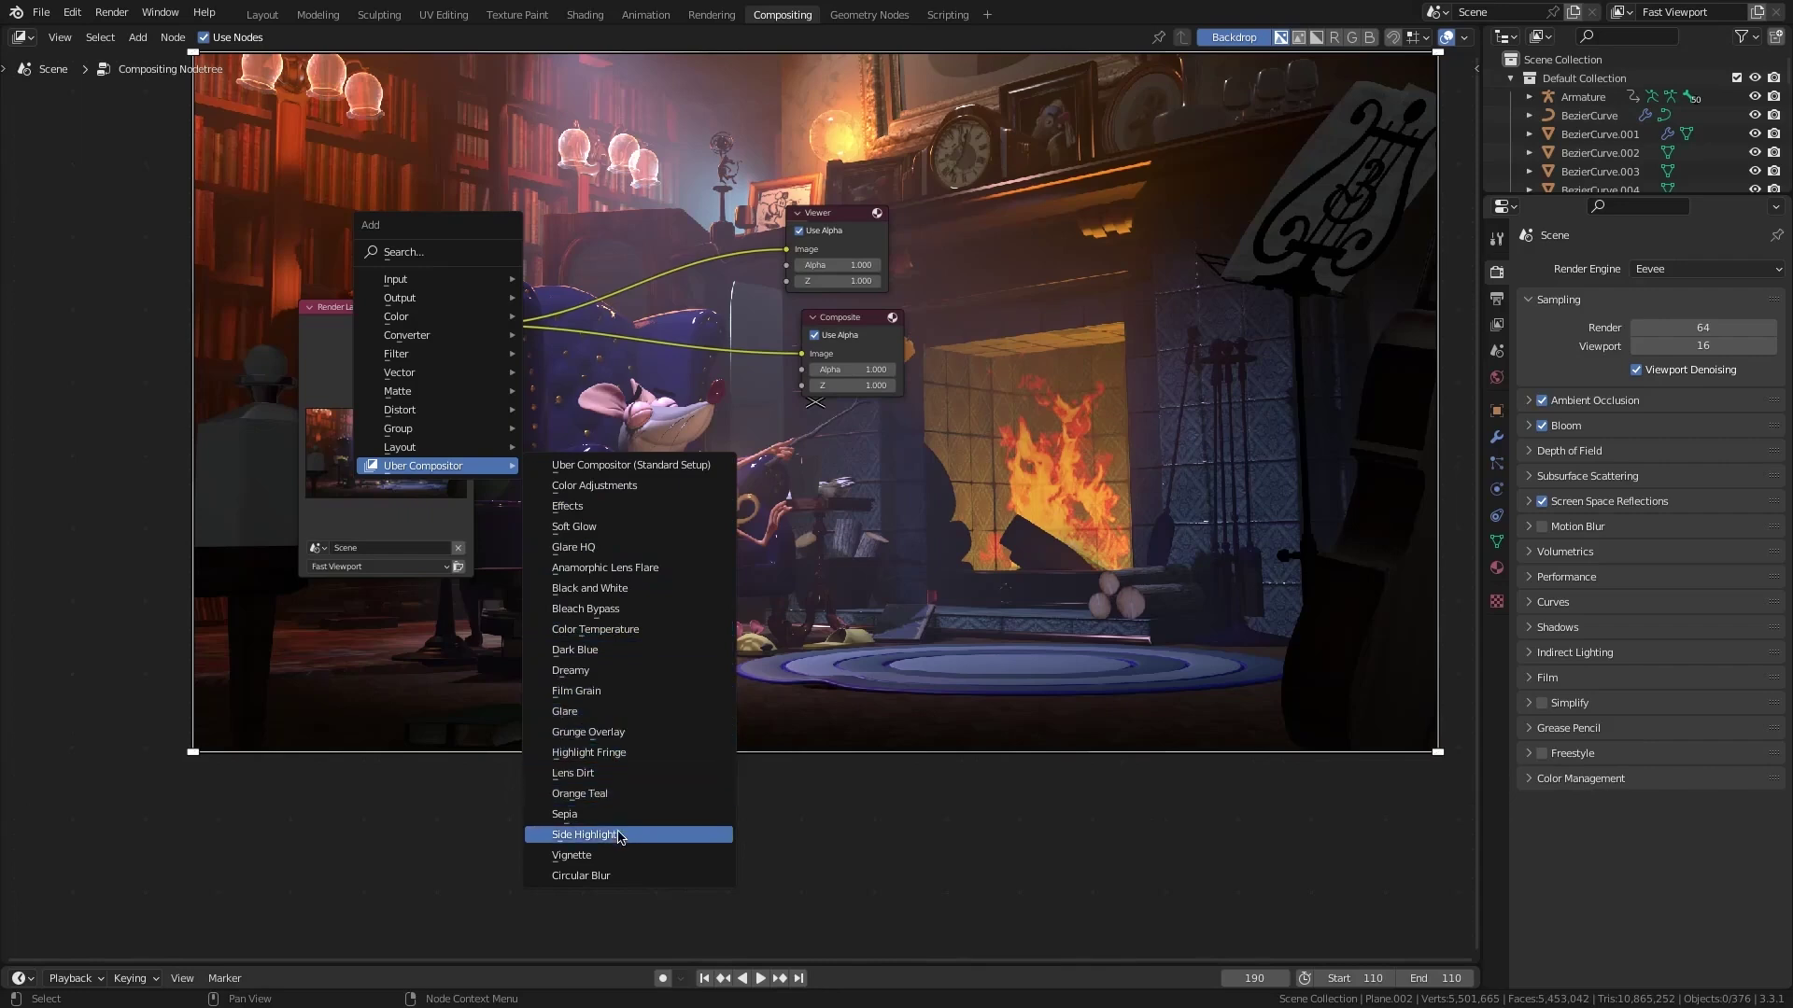
pyautogui.press('Escape')
pyautogui.hotkey('shift', 'a')
pyautogui.moveTo(519, 598)
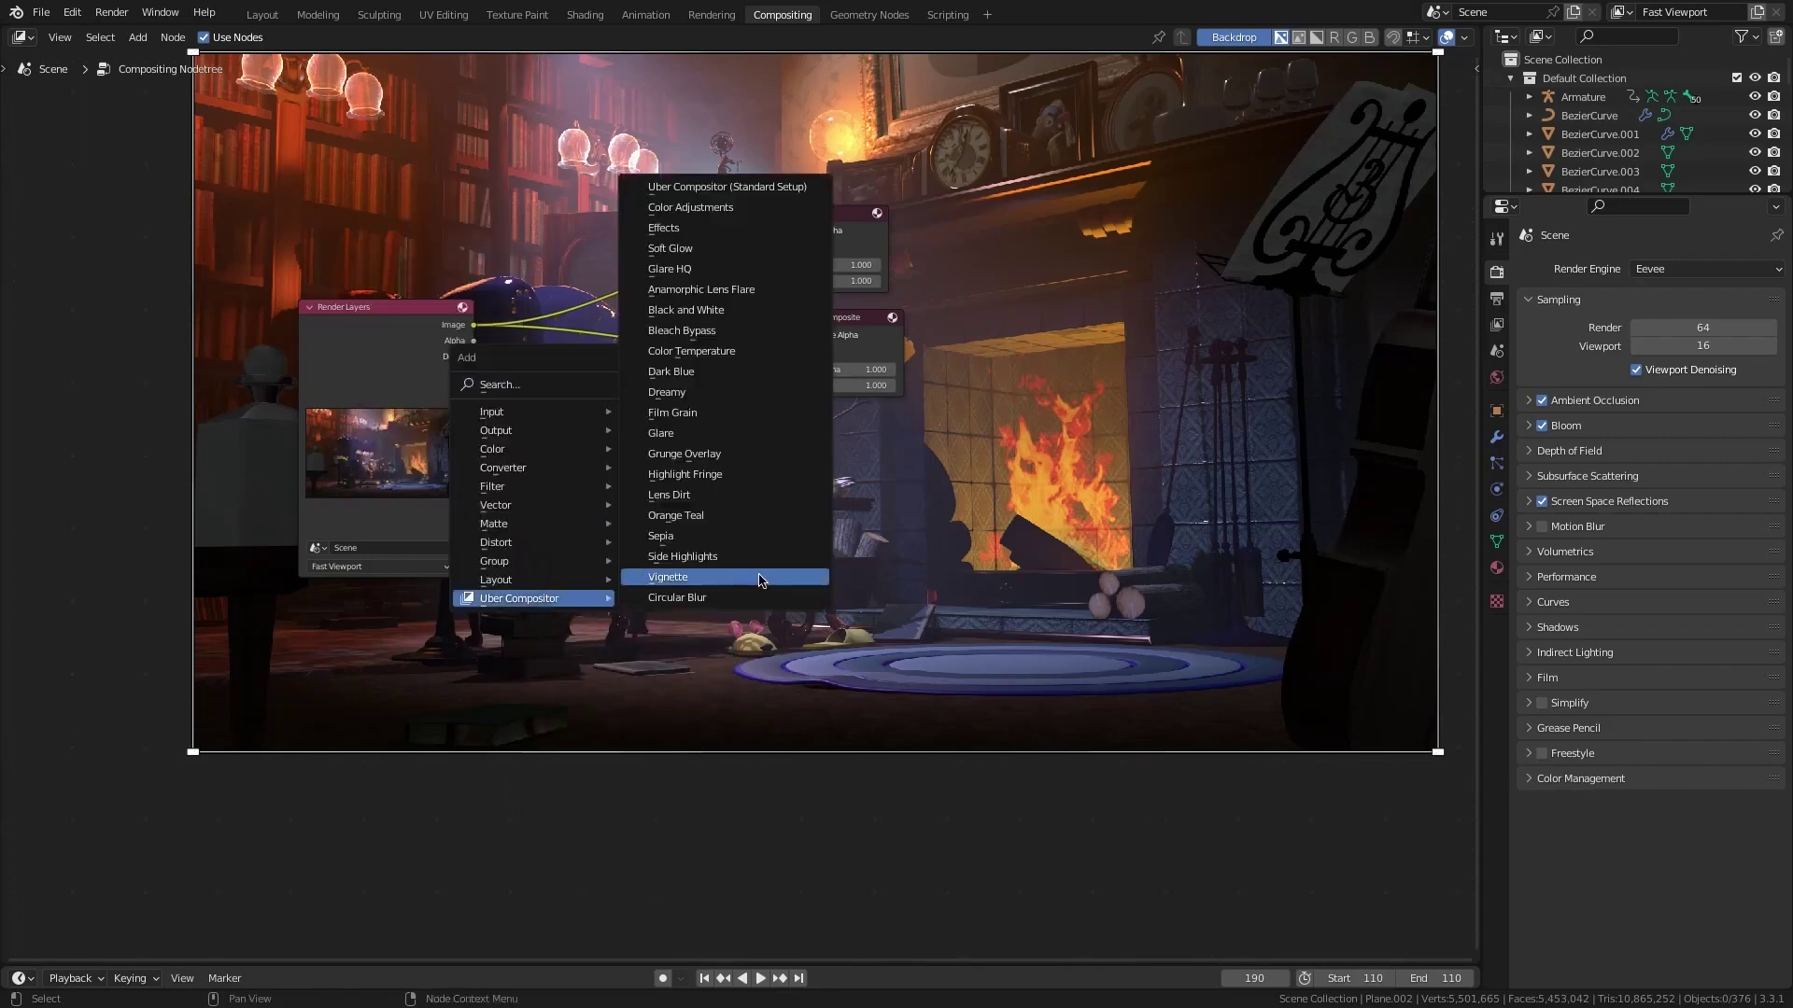
pyautogui.click(685, 310)
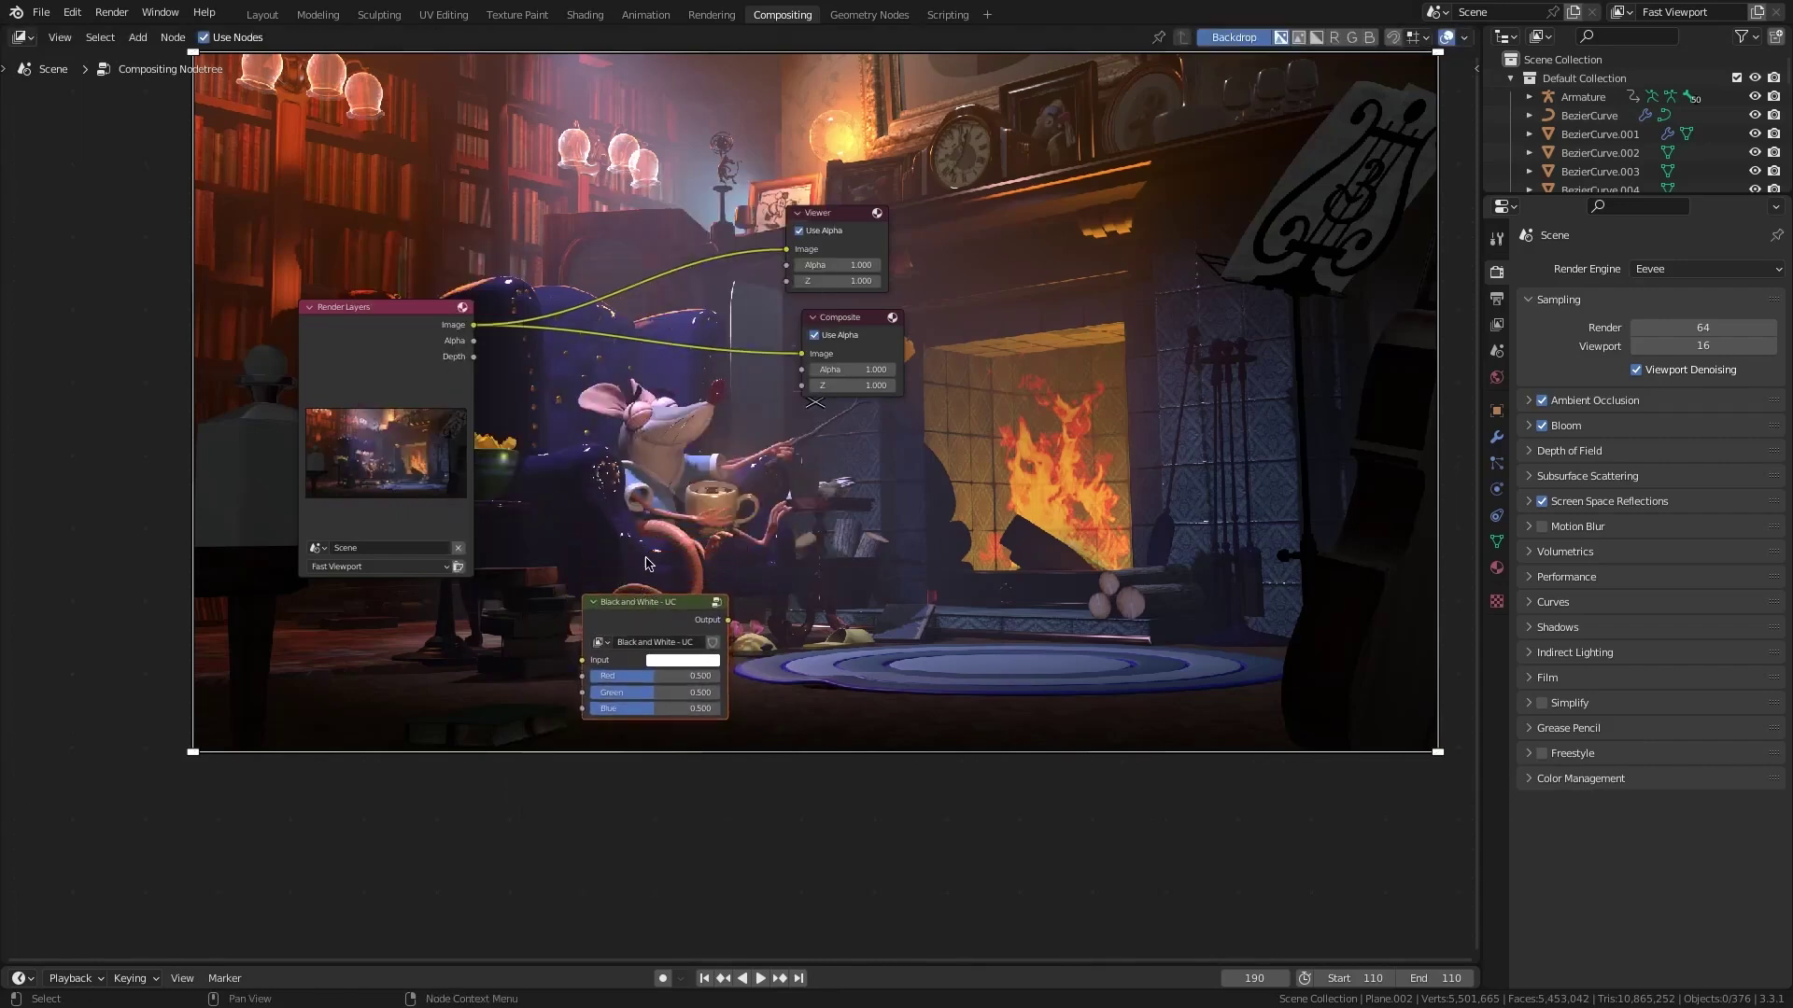
pyautogui.hotkey('shift', 'a')
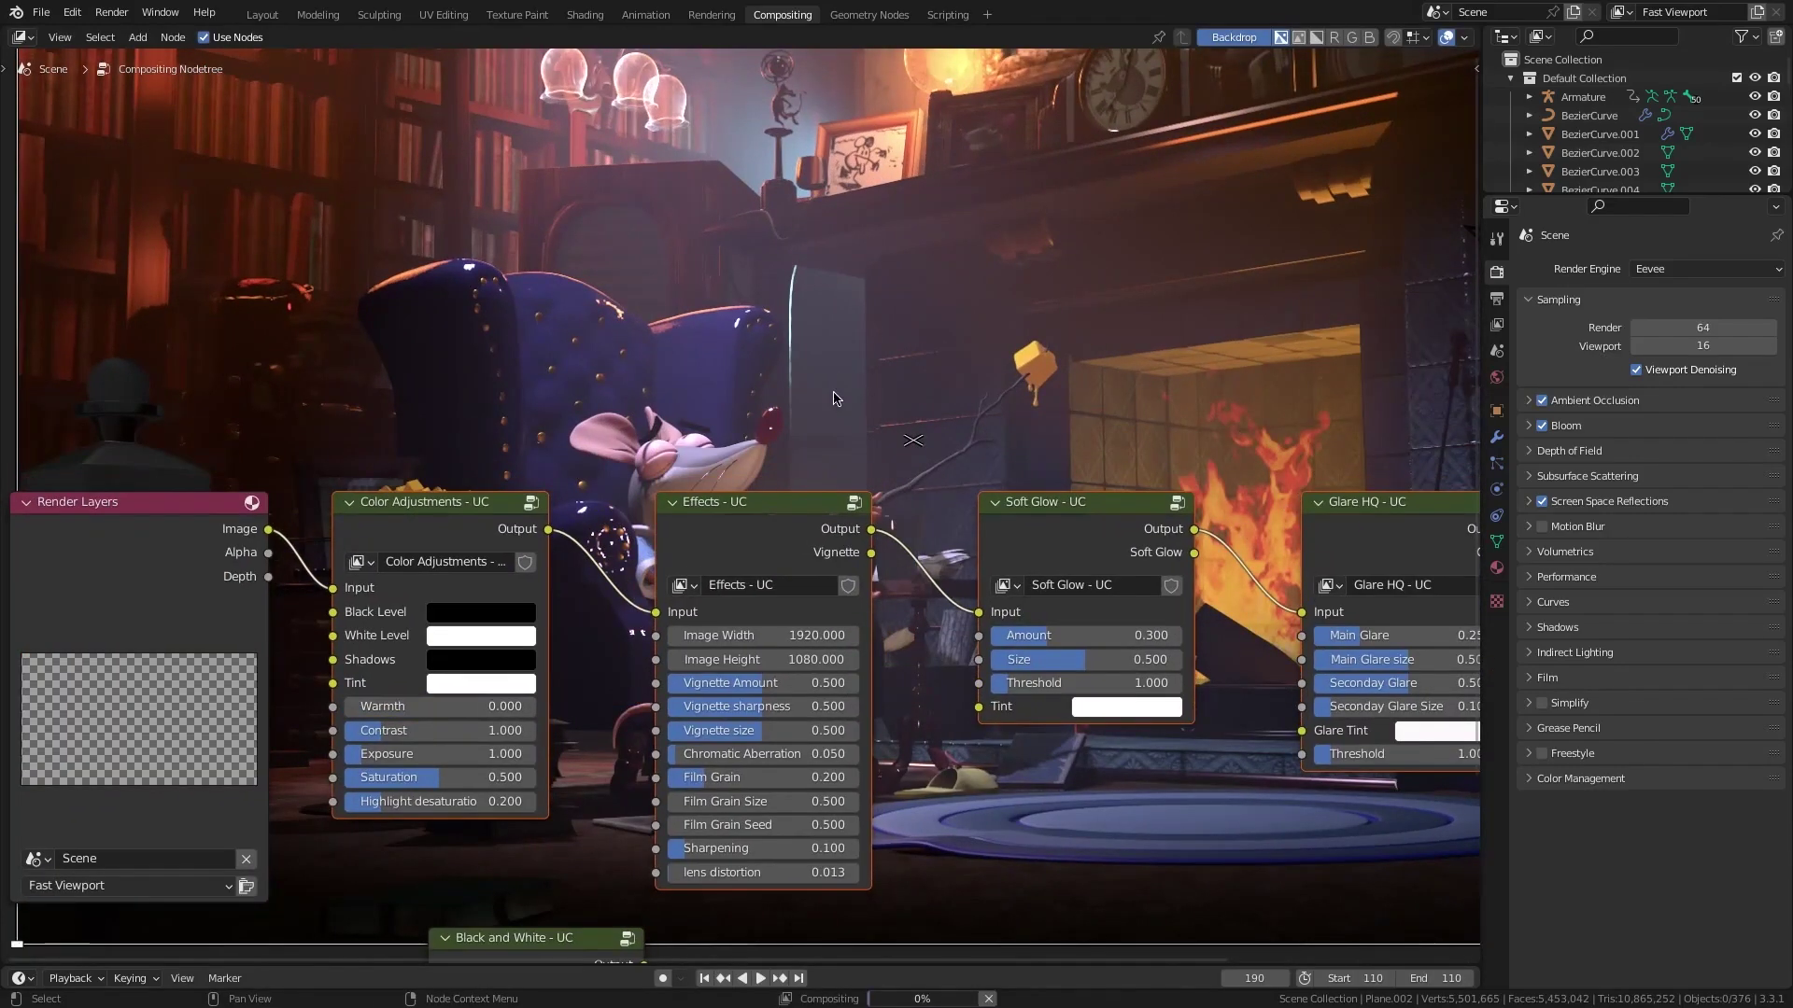
pyautogui.moveTo(417, 470); pyautogui.dragTo(1265, 495)
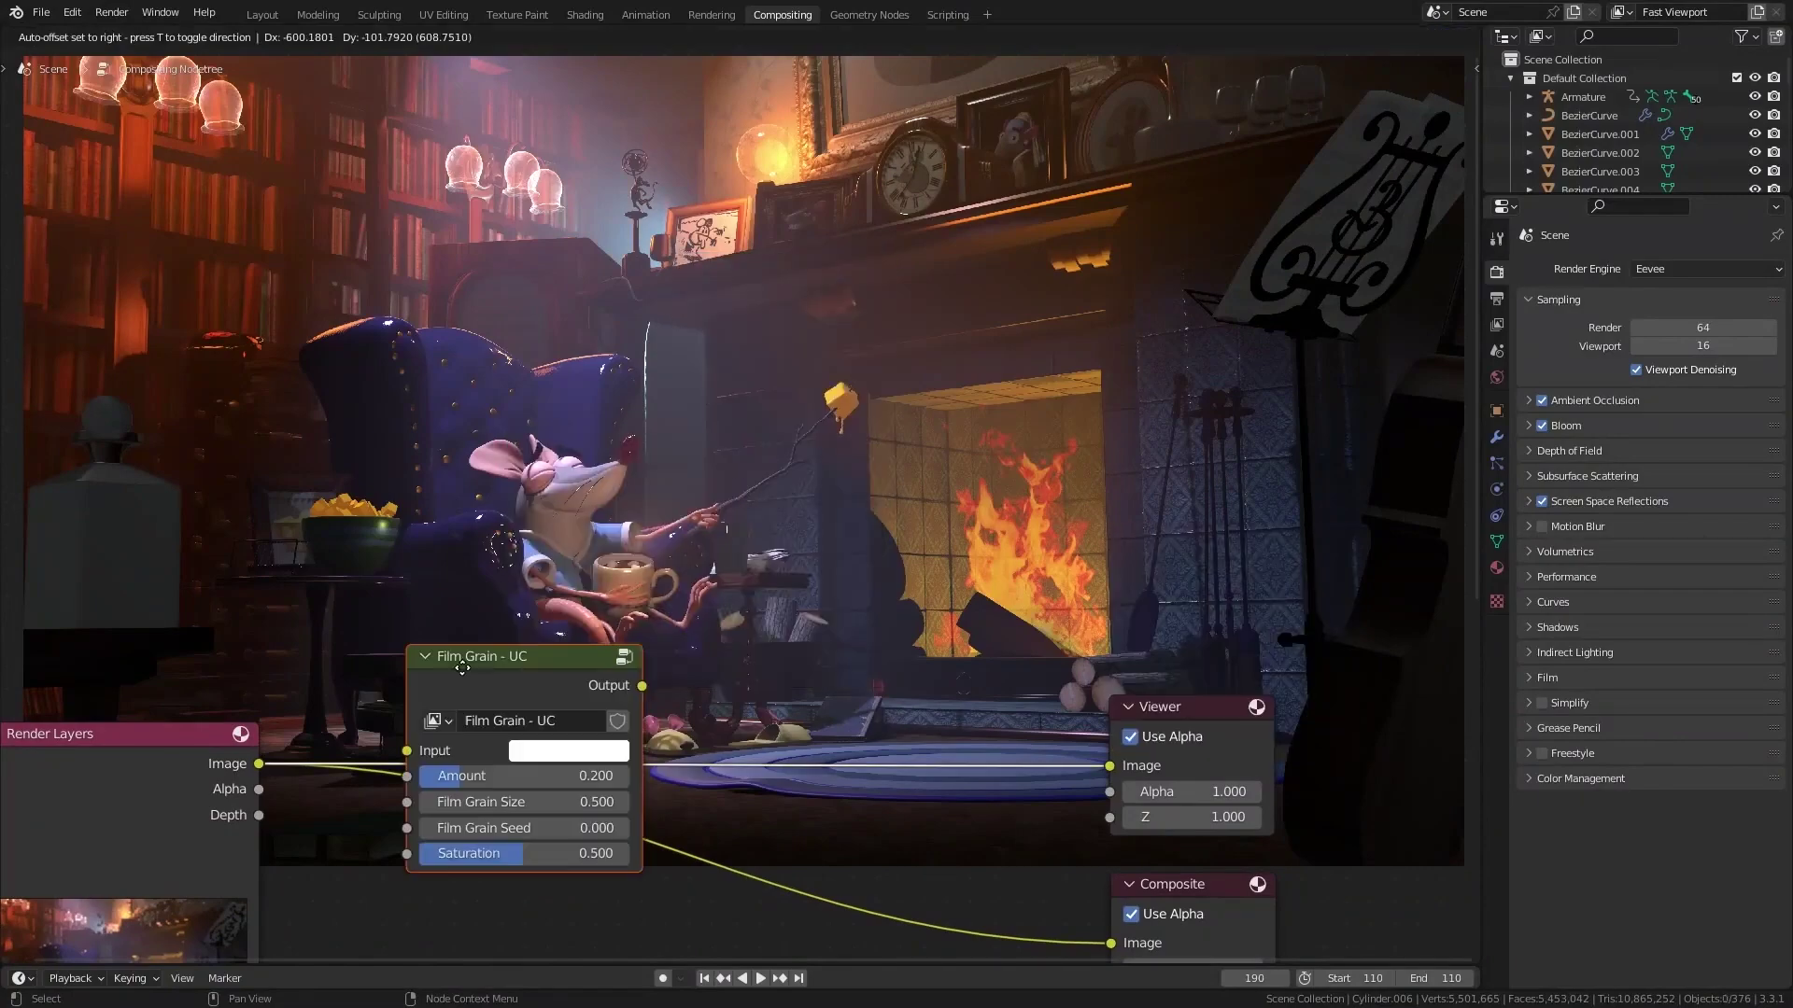
# Step: Insert a Film Grain node between the render and outputs, then delete it
pyautogui.click(462, 667)
pyautogui.moveTo(439, 730); pyautogui.dragTo(478, 737)
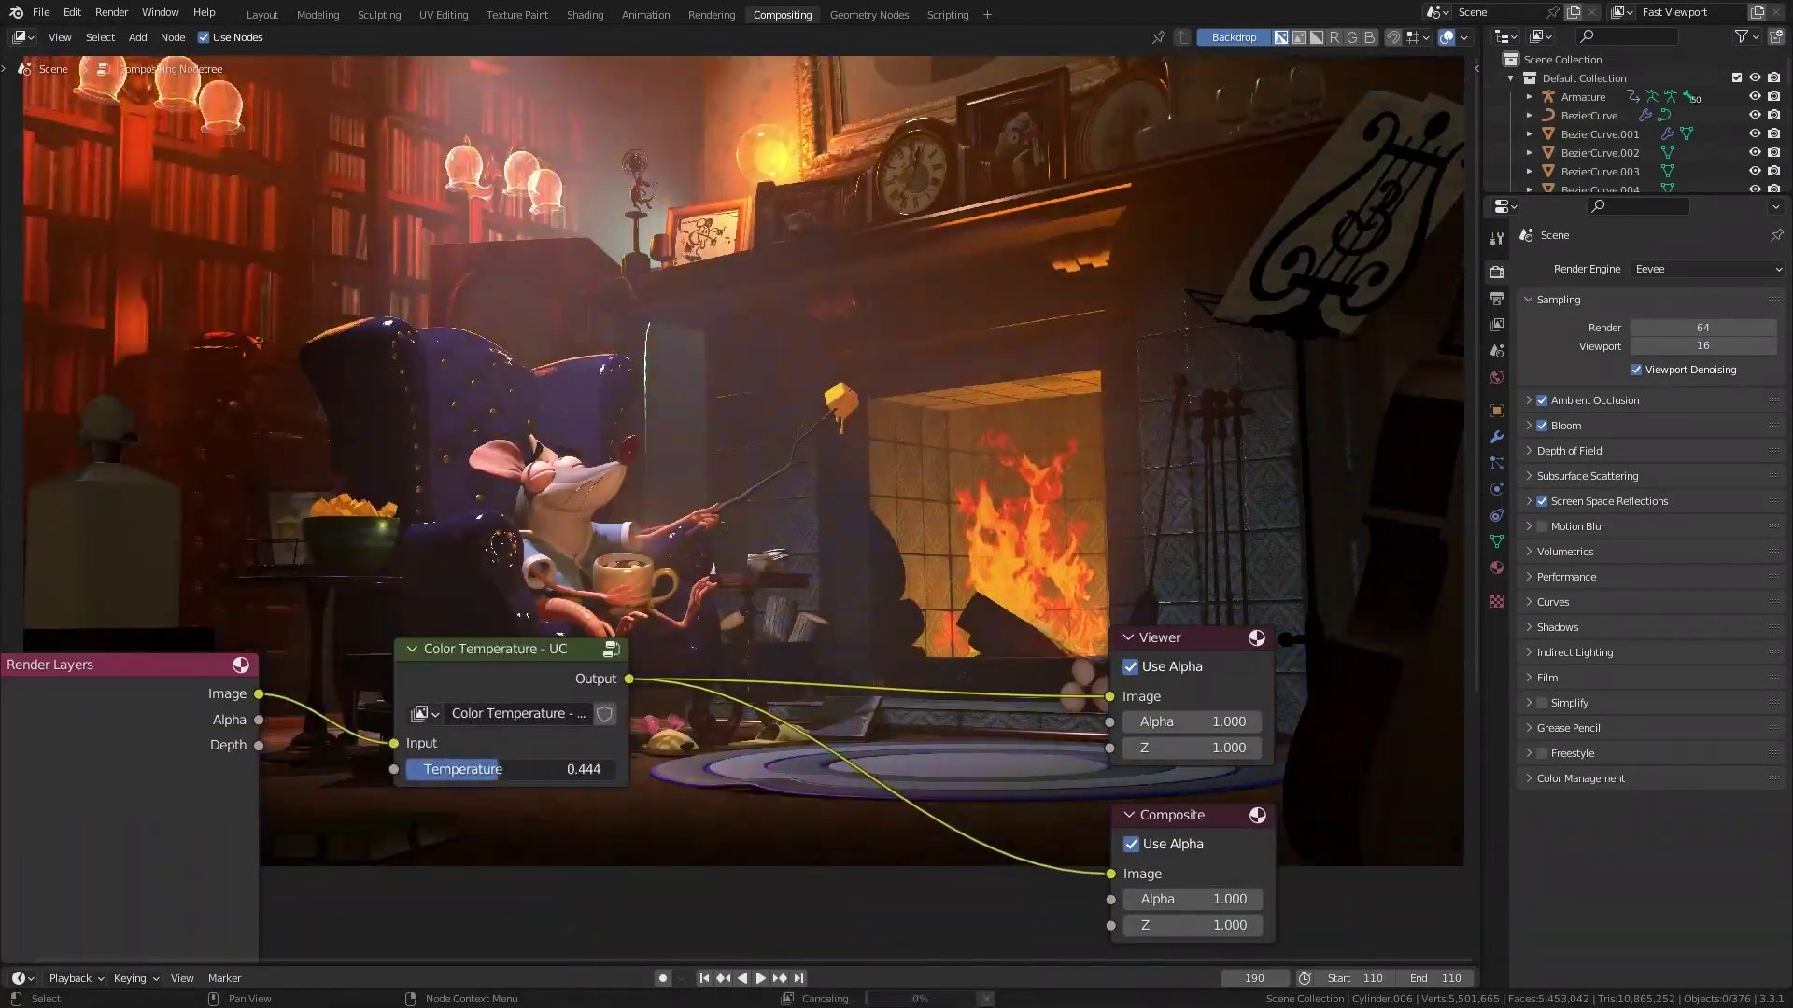
pyautogui.hotkey('shift', 'a')
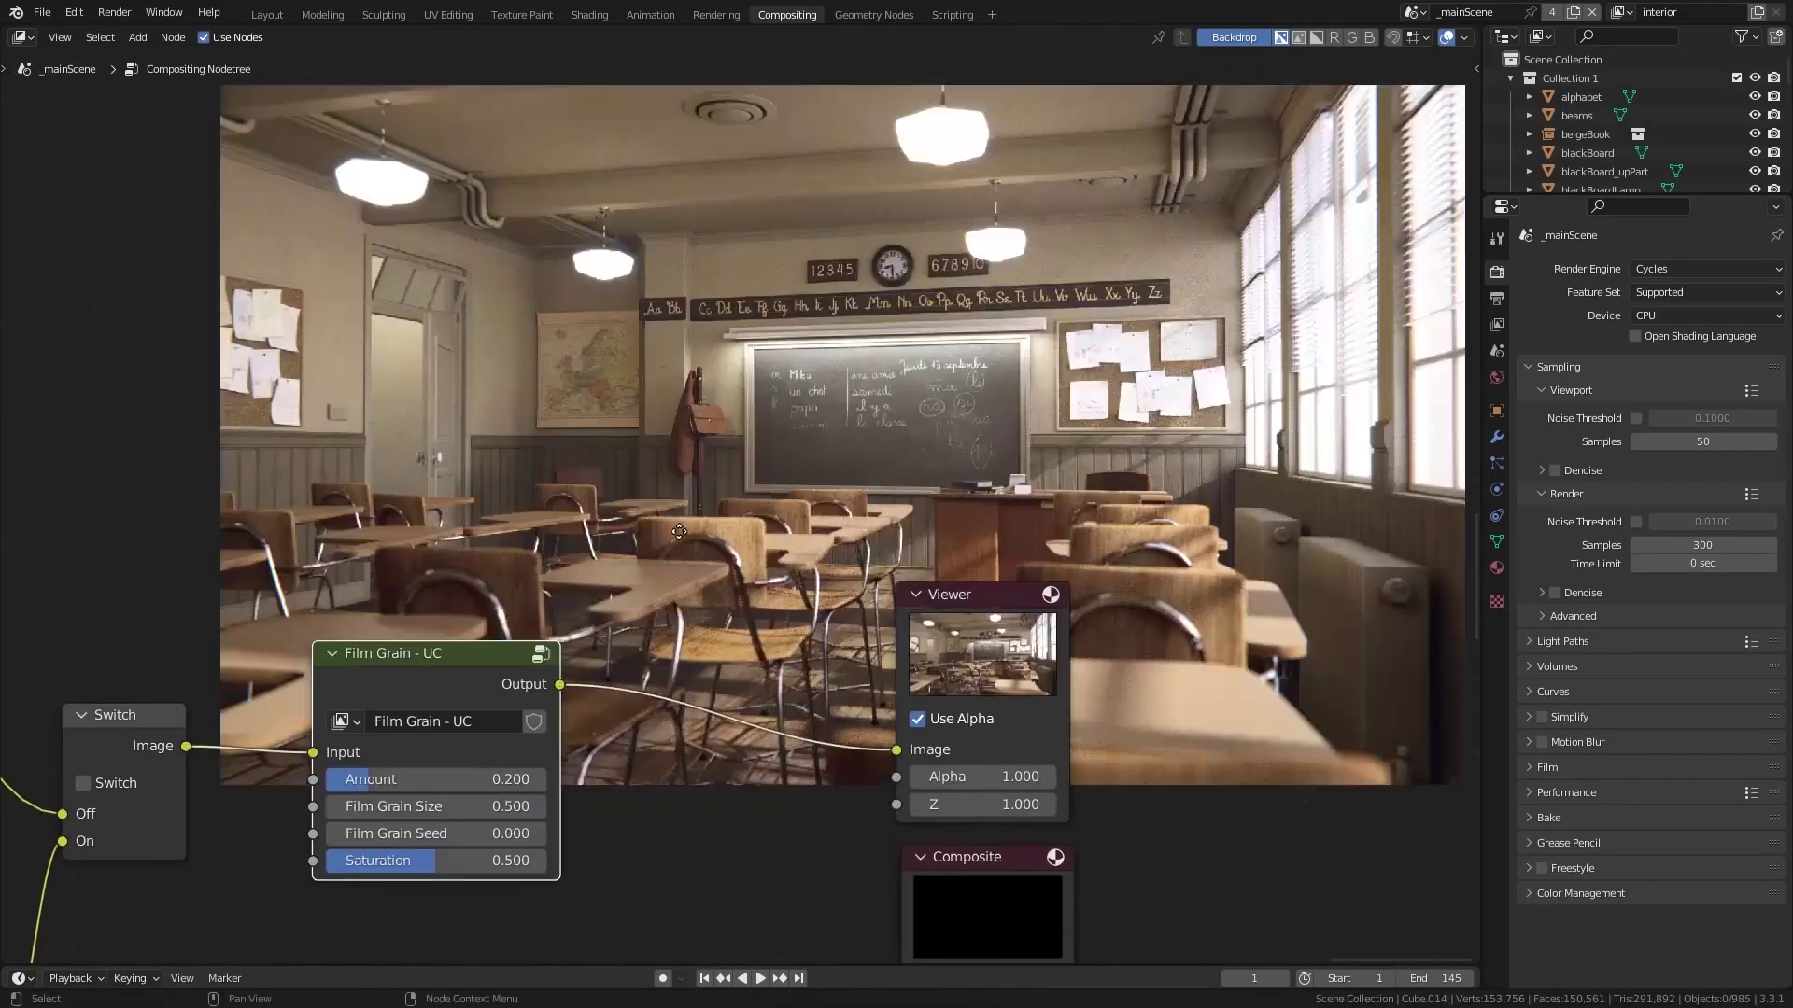
pyautogui.press('x')
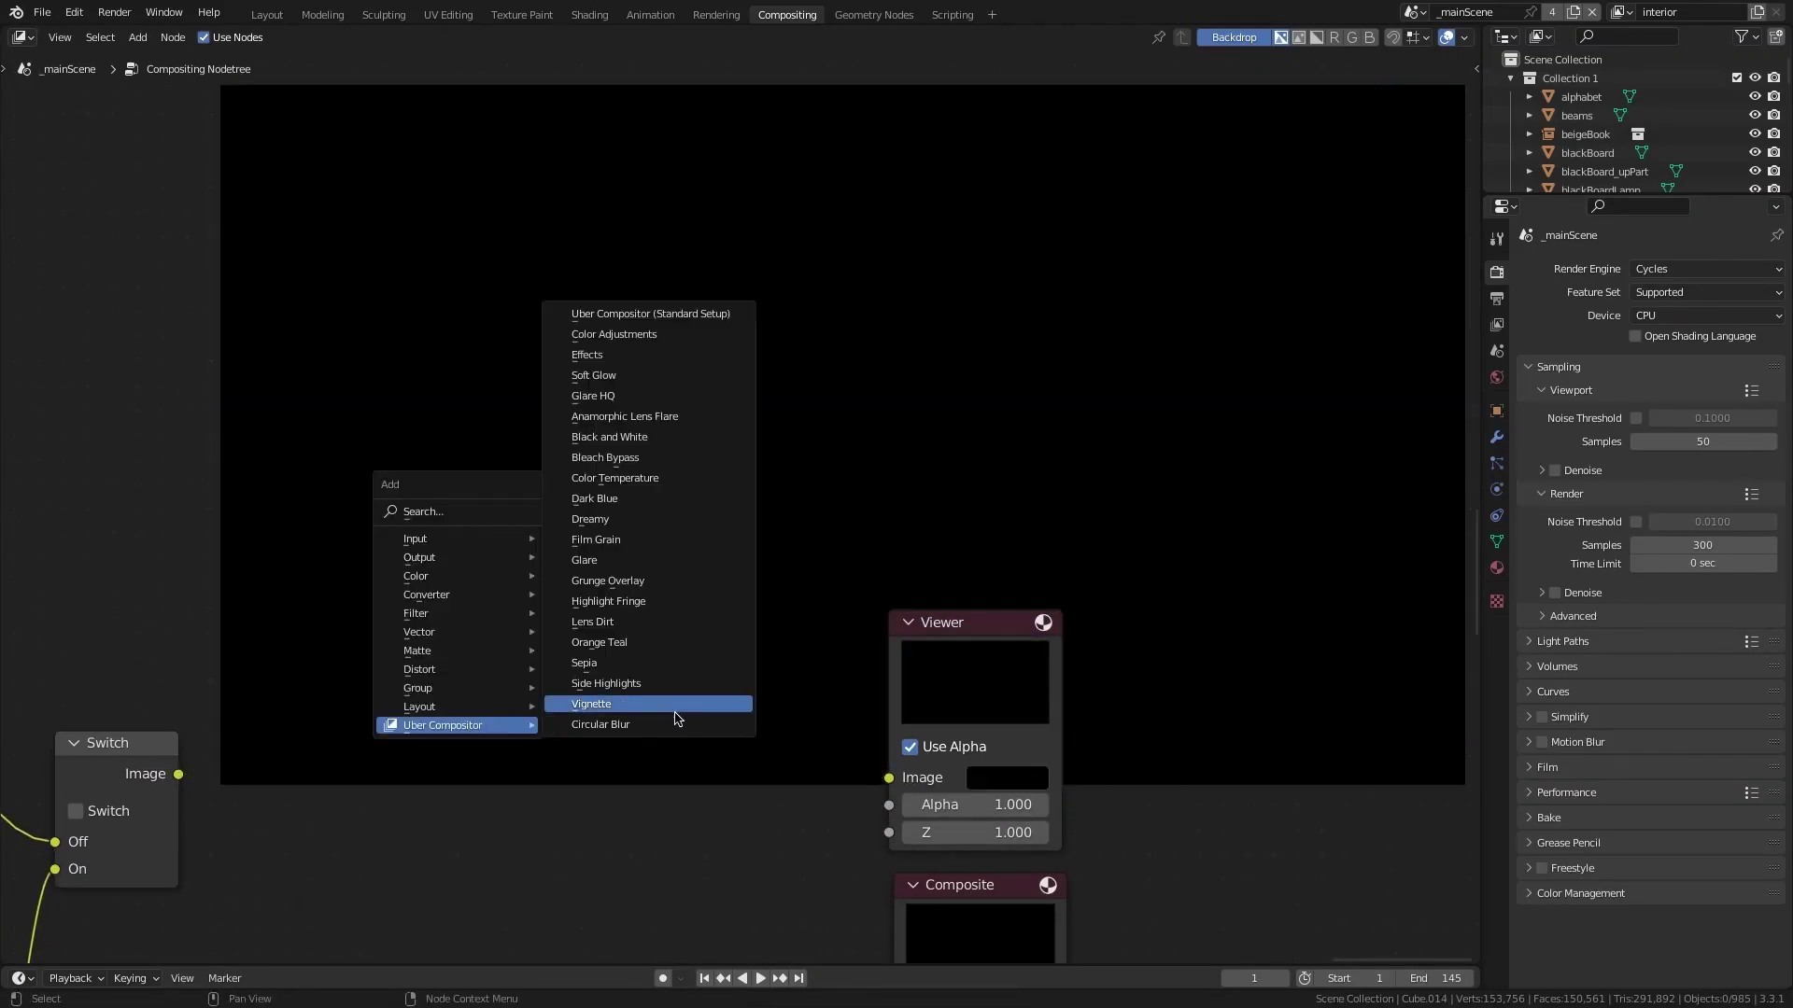
# Step: Place Glare HQ on the viewer link with threshold 0.167, then remove both group nodes
pyautogui.click(660, 704)
pyautogui.click(705, 797)
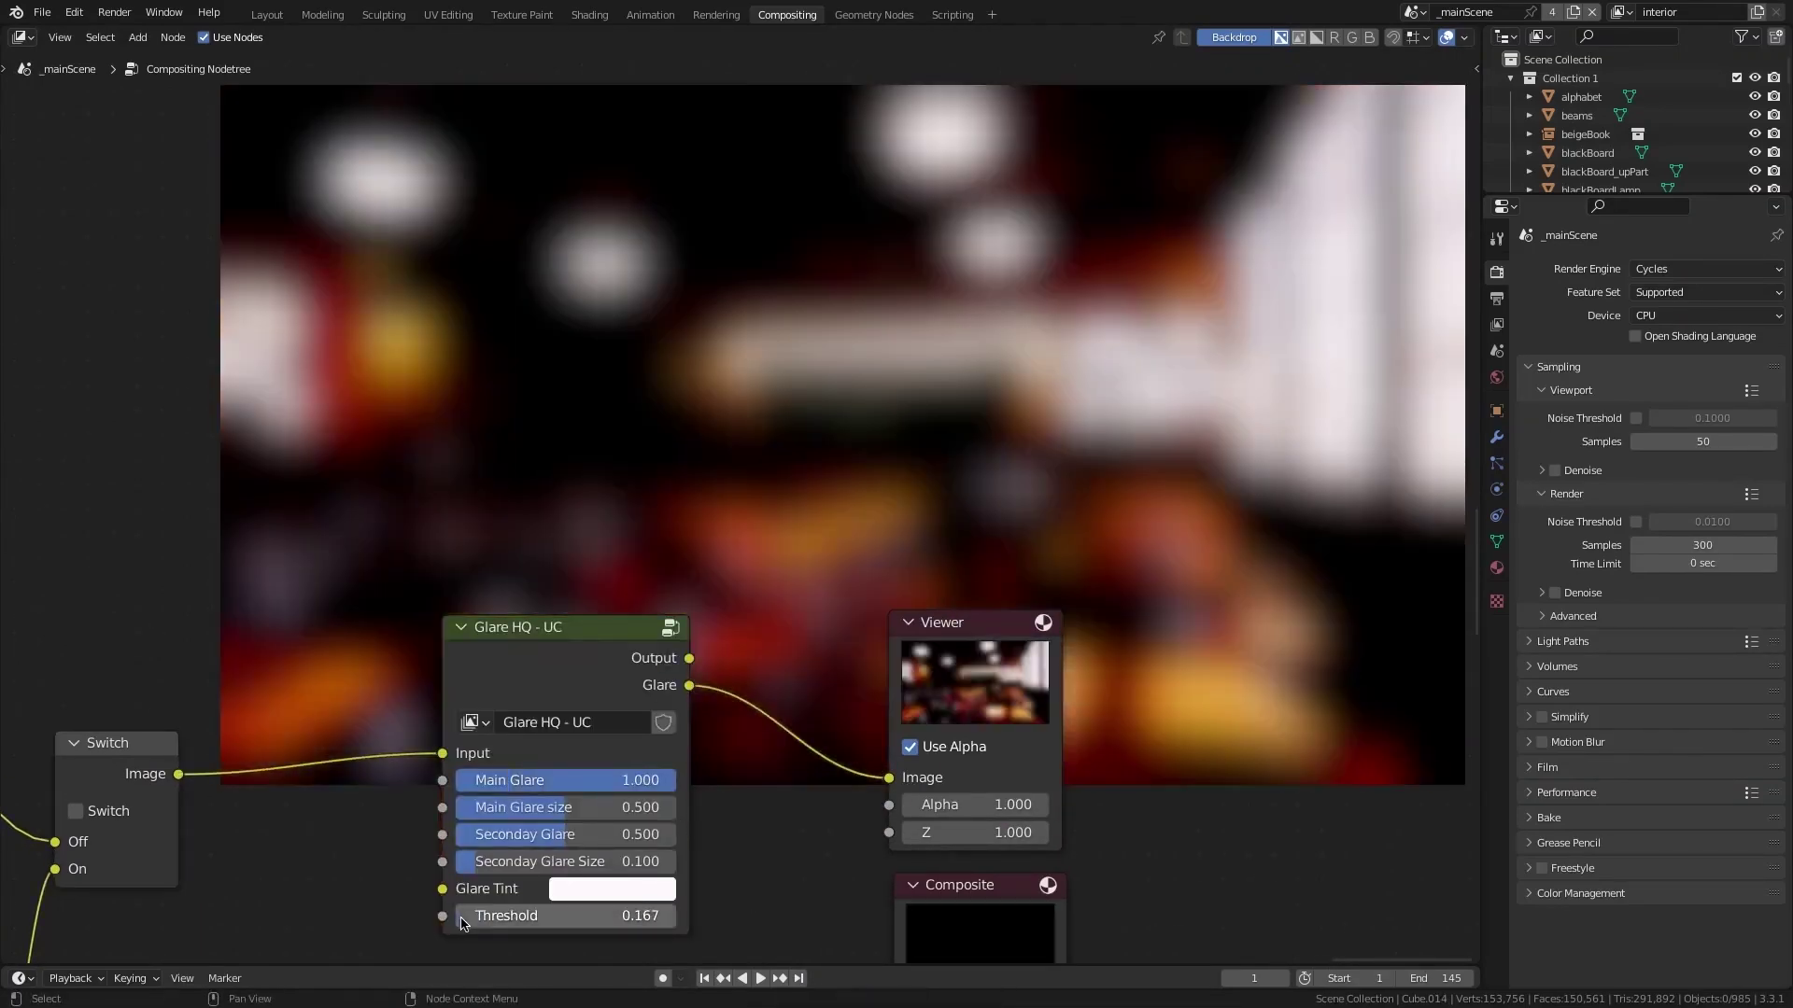
pyautogui.moveTo(458, 922); pyautogui.dragTo(495, 919)
pyautogui.press('x')
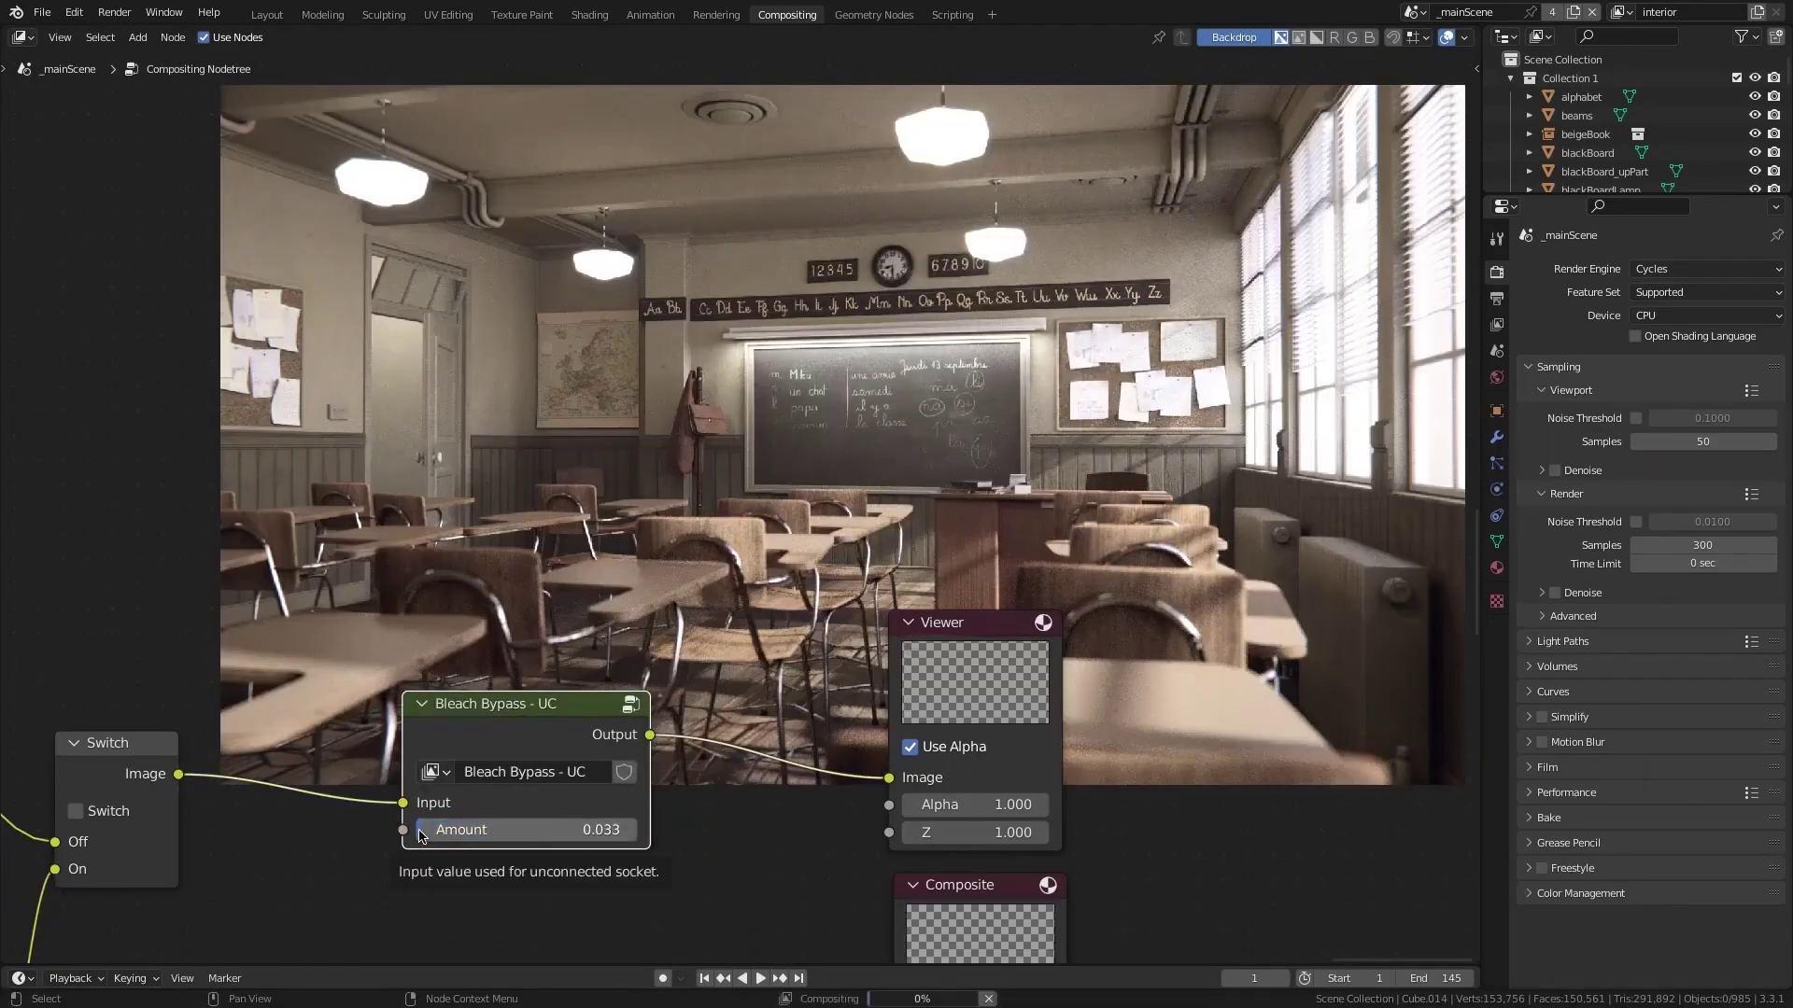
pyautogui.press('x')
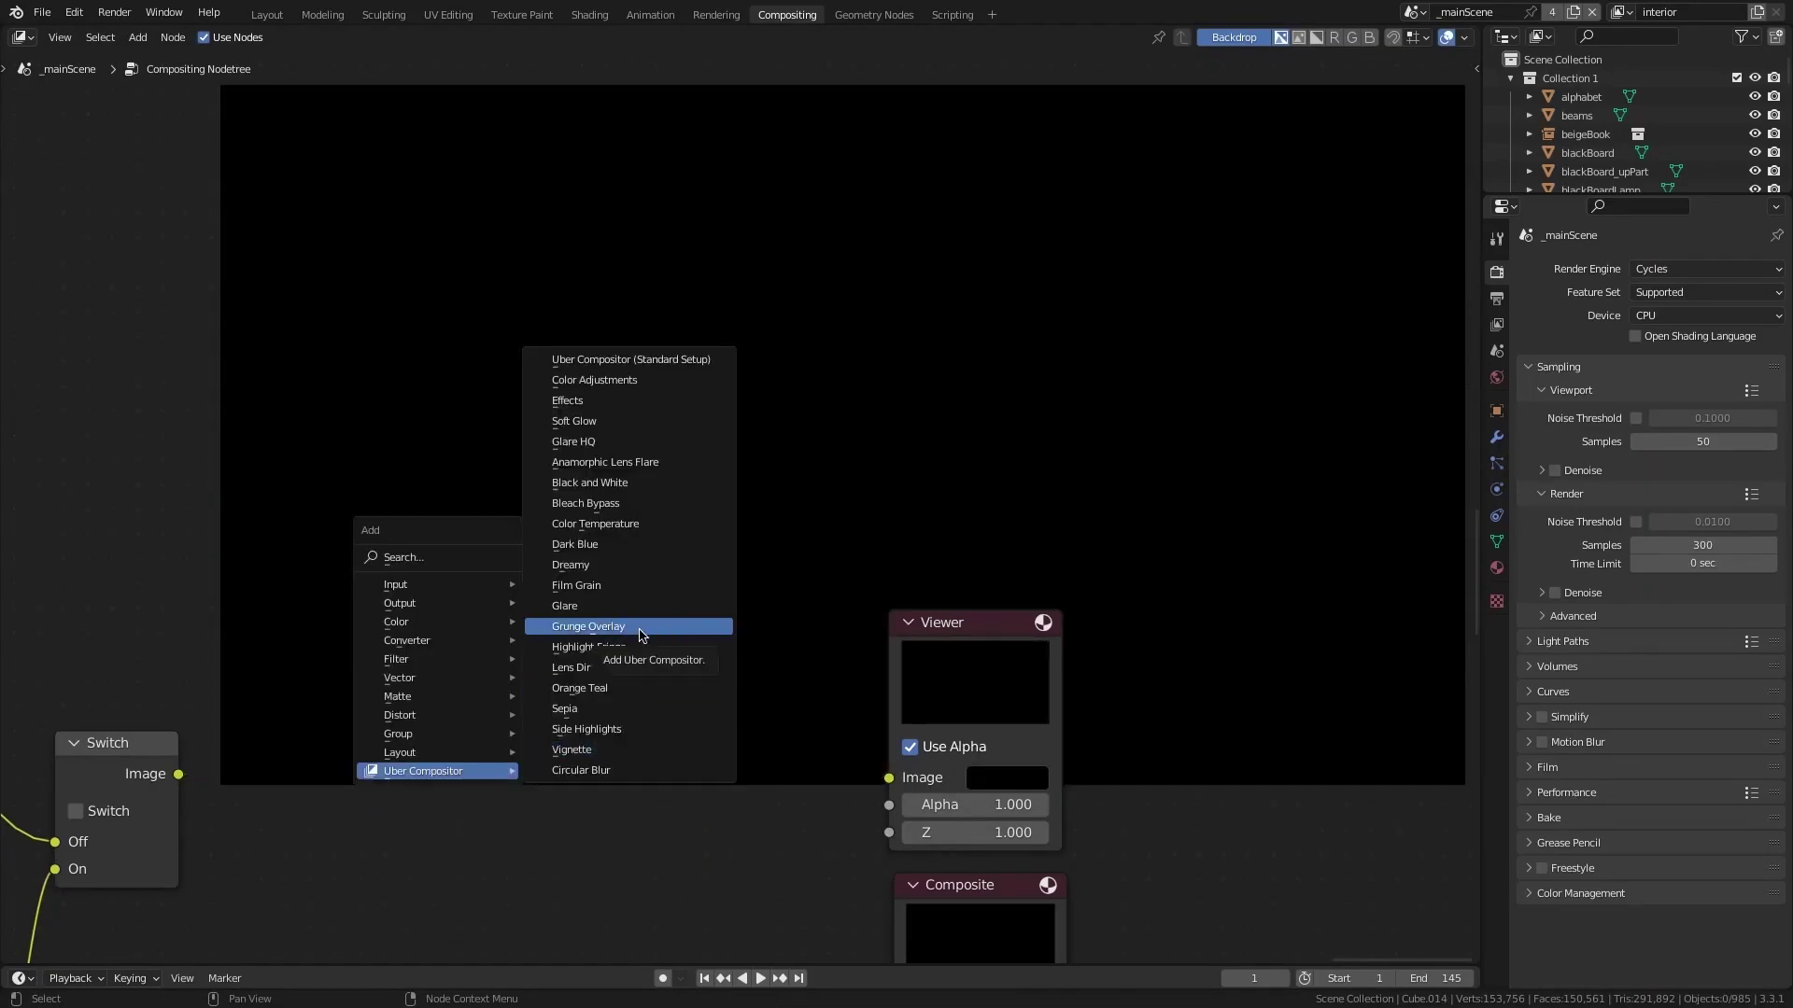
# Step: Drop a Vignette node on the viewer link, then insert a Grunge Overlay before the viewer
pyautogui.click(572, 750)
pyautogui.click(355, 659)
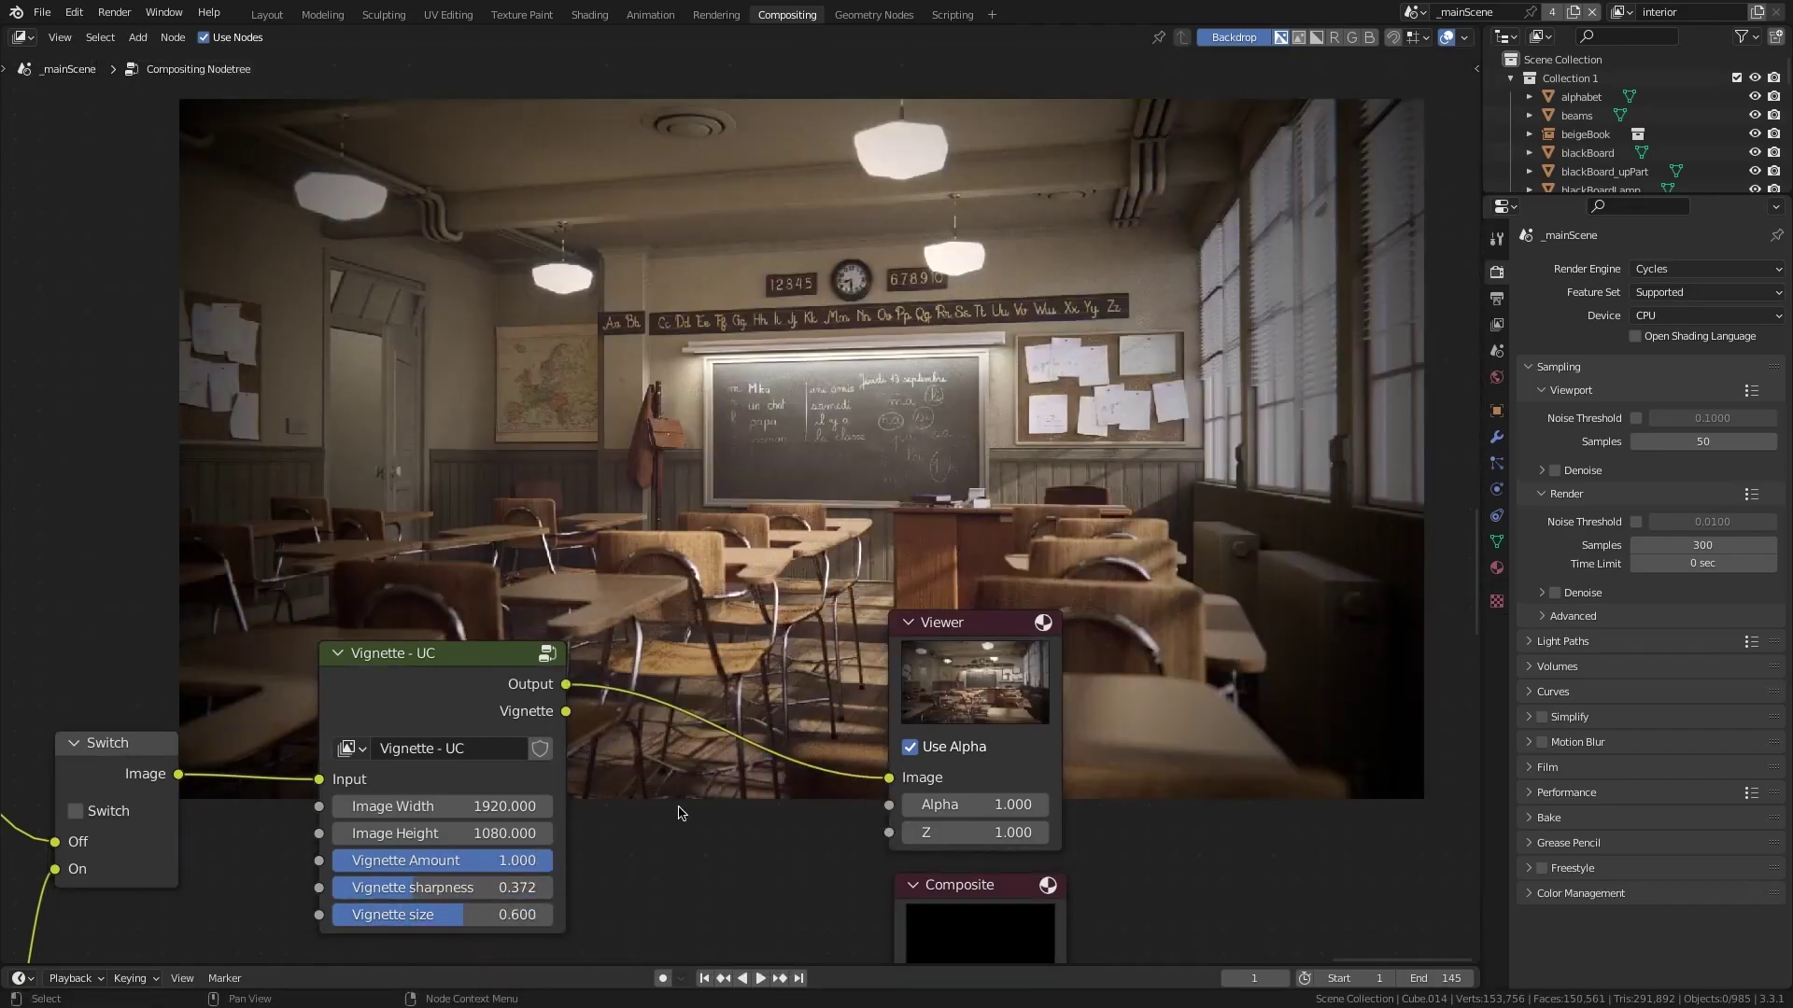
pyautogui.hotkey('shift', 'a')
pyautogui.click(788, 665)
pyautogui.click(710, 640)
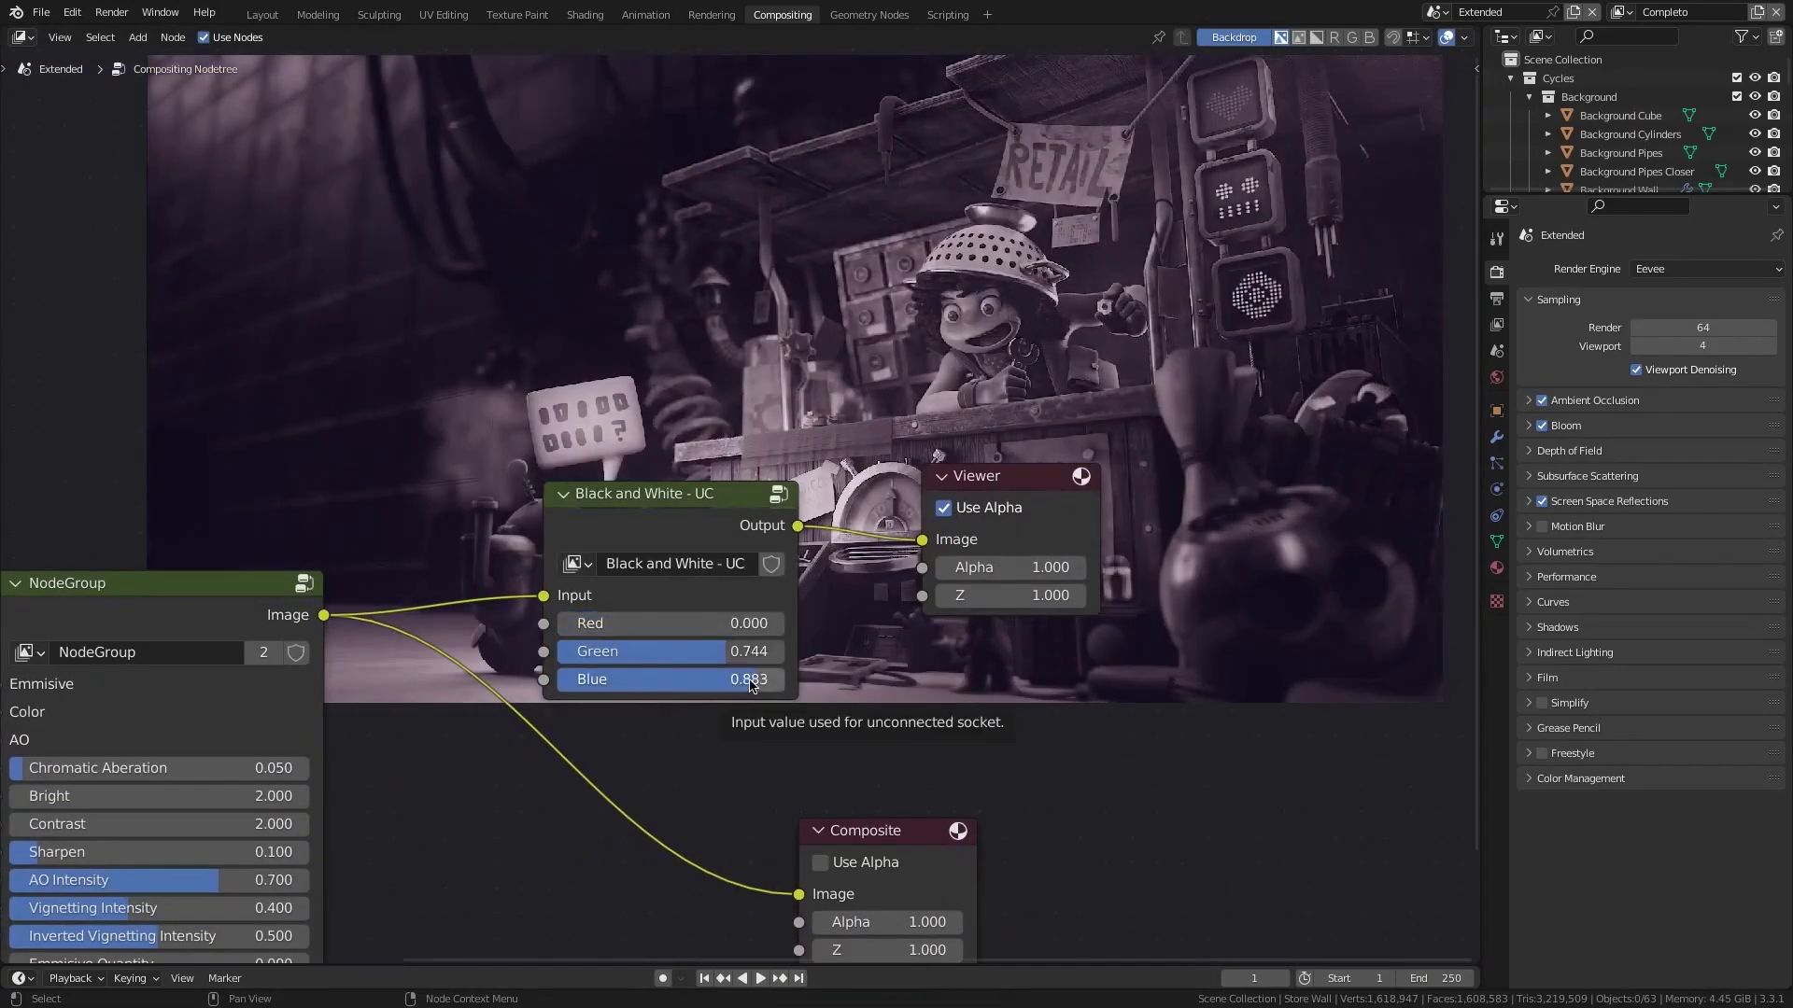
# Step: Add the lantern Image node and a PostFX Control node feeding Composite and Viewer
pyautogui.hotkey('shift', 'a')
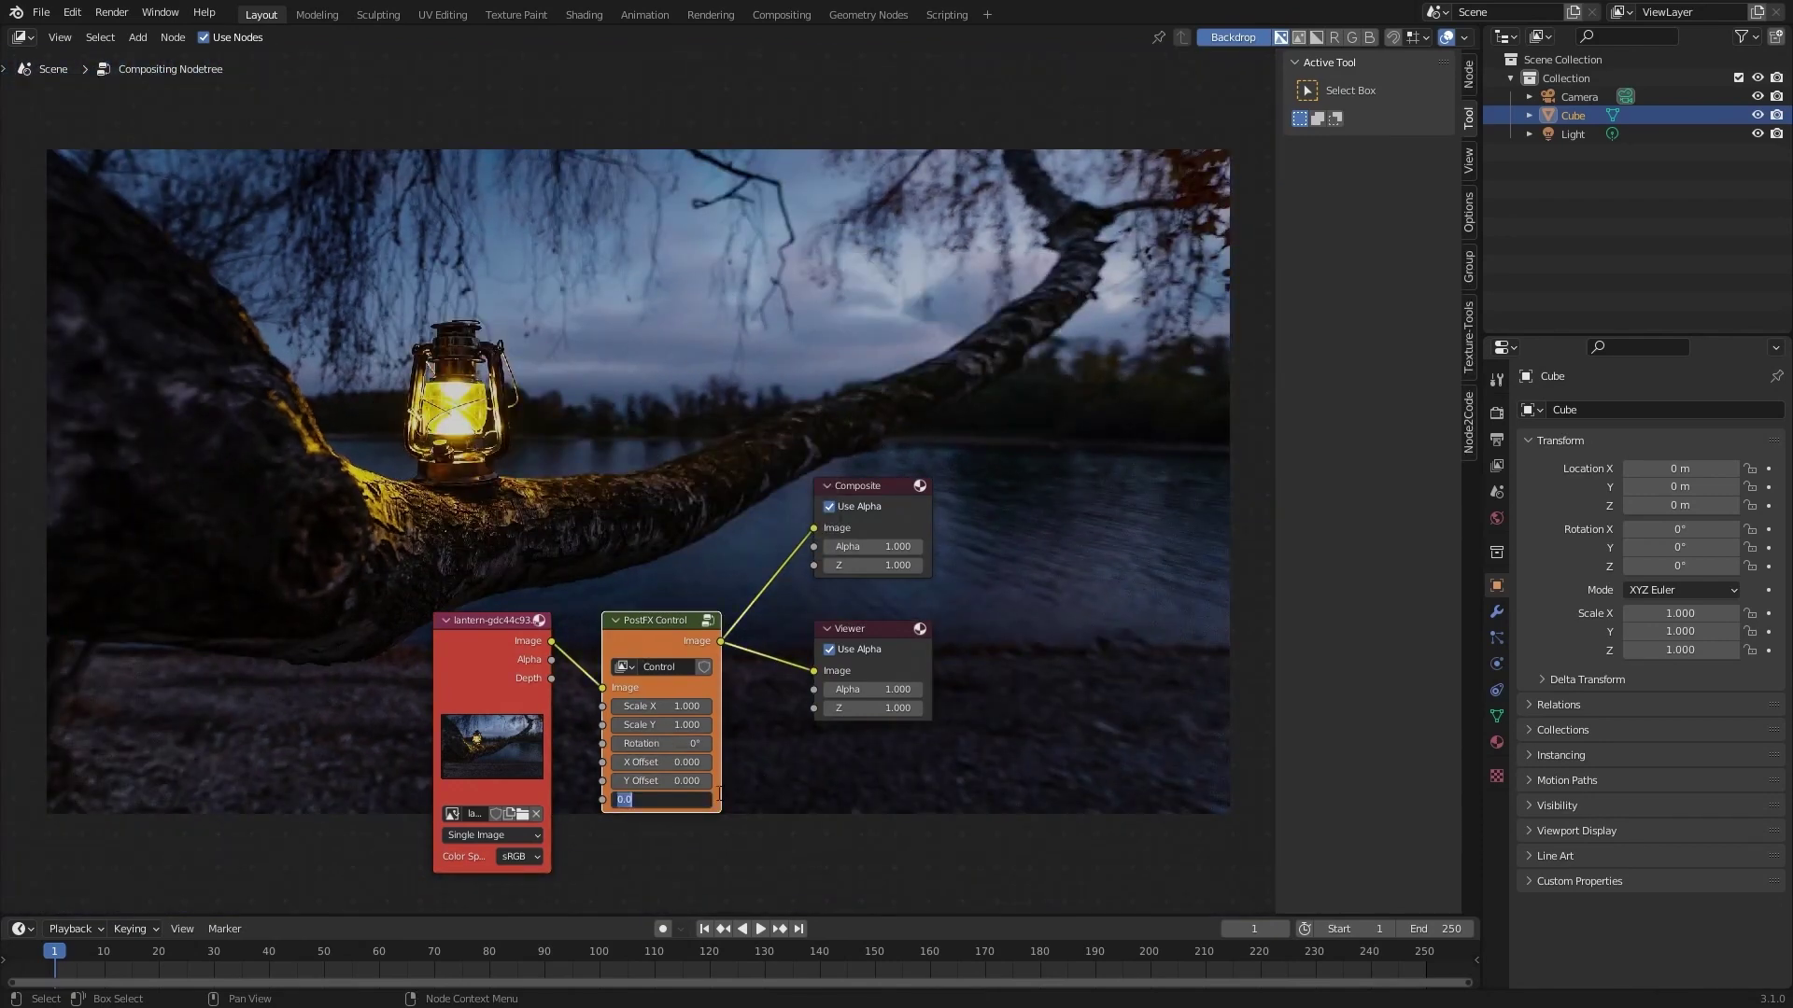
# Step: Set PostFX Control's Fit Type to 2 and brighten the lantern photo
pyautogui.write('2')
pyautogui.press('Return')
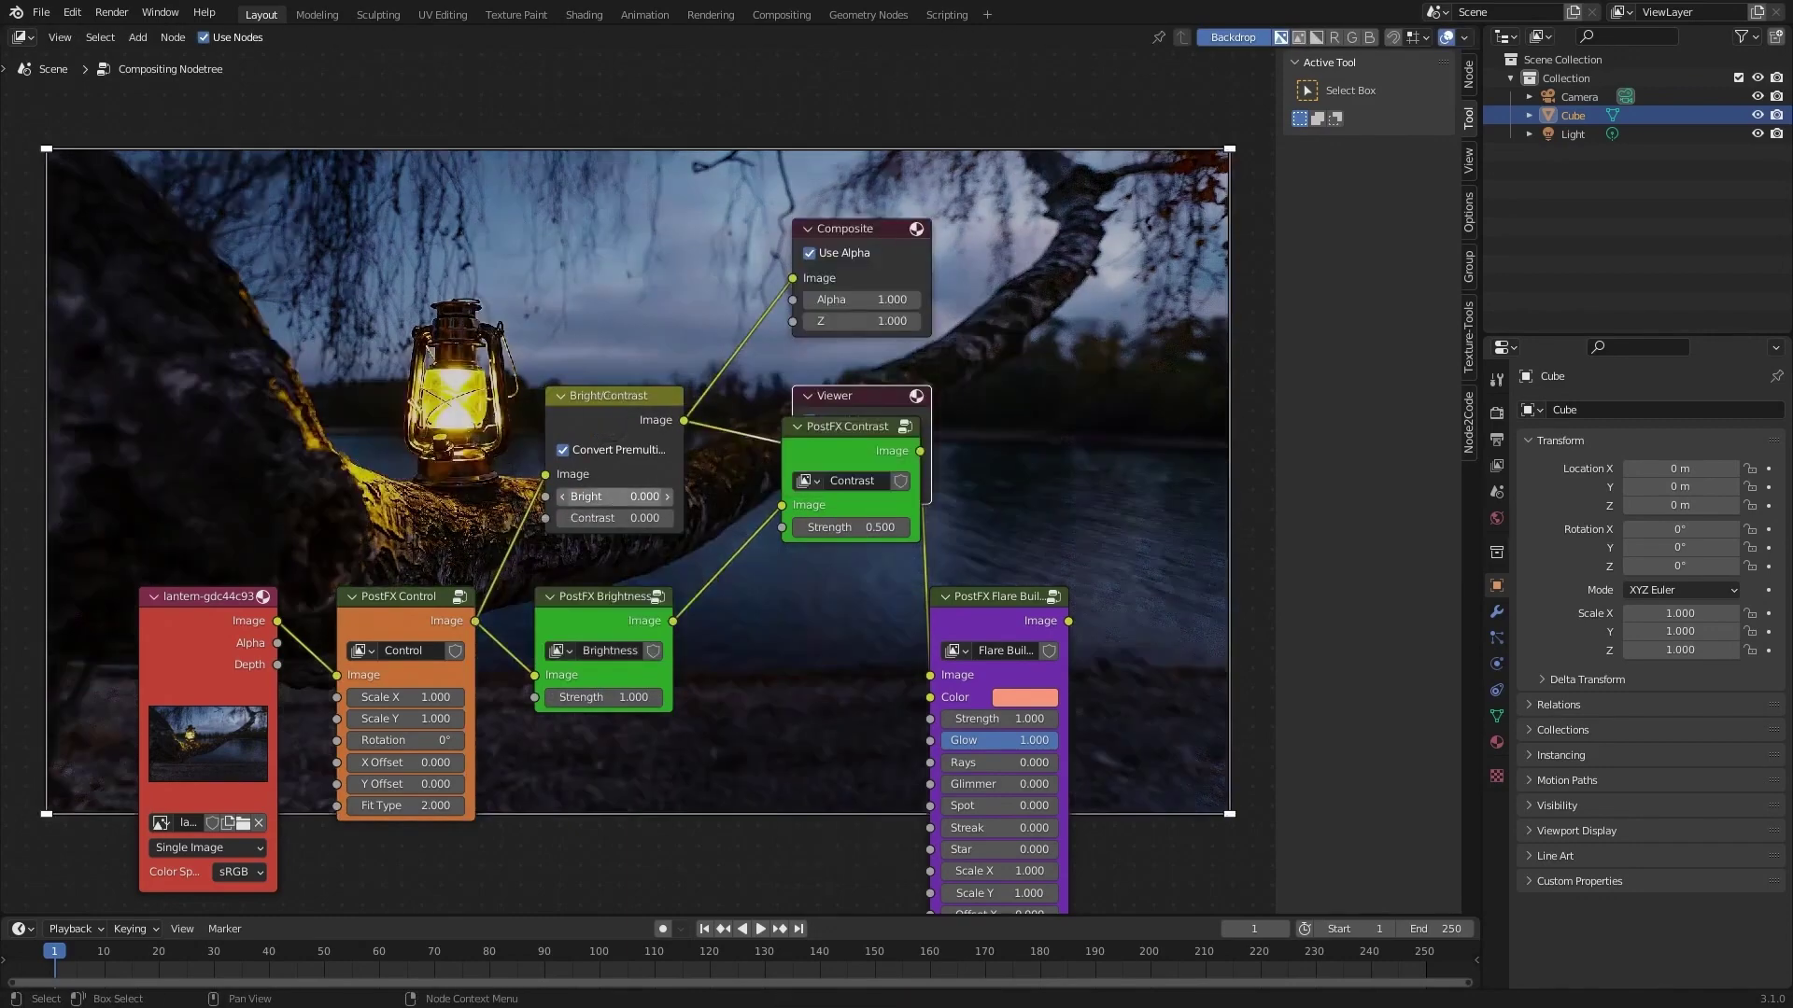
pyautogui.moveTo(612, 496); pyautogui.dragTo(592, 506)
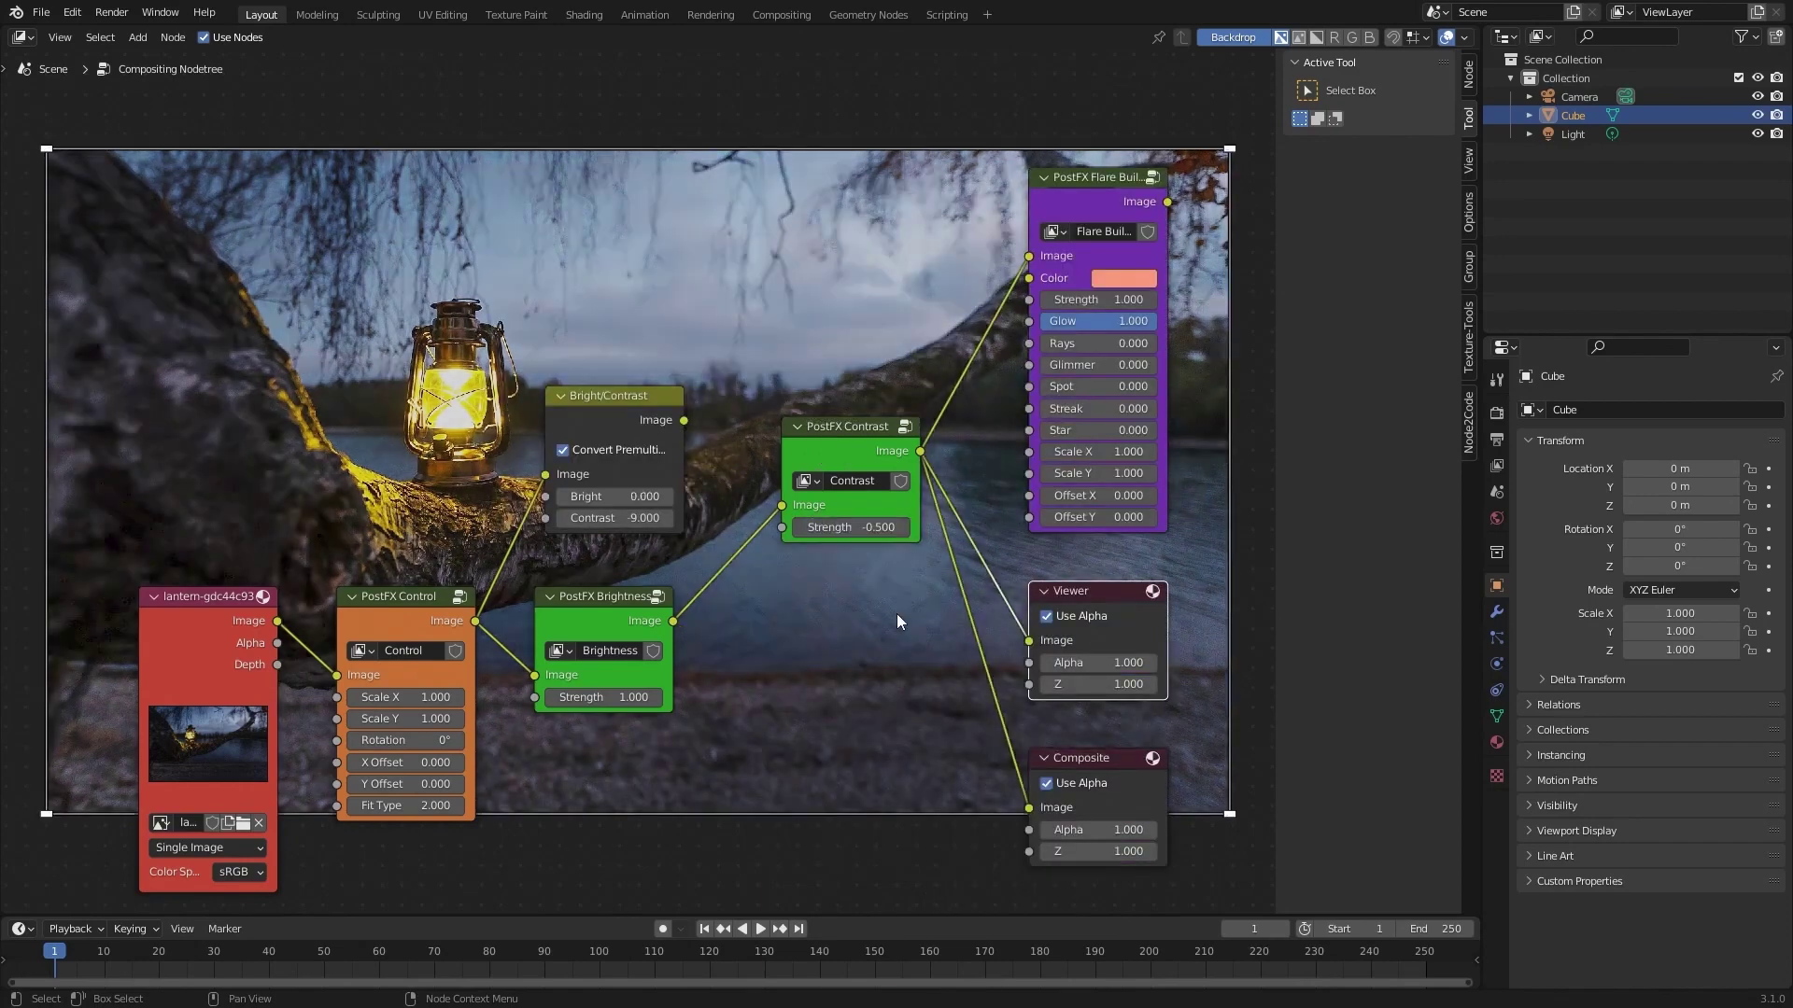
# Step: Insert a Flare Build node after Contrast, replacing Bright/Contrast, with strength 3 and a blue colour
pyautogui.moveTo(1102, 183); pyautogui.dragTo(933, 580)
pyautogui.press('x')
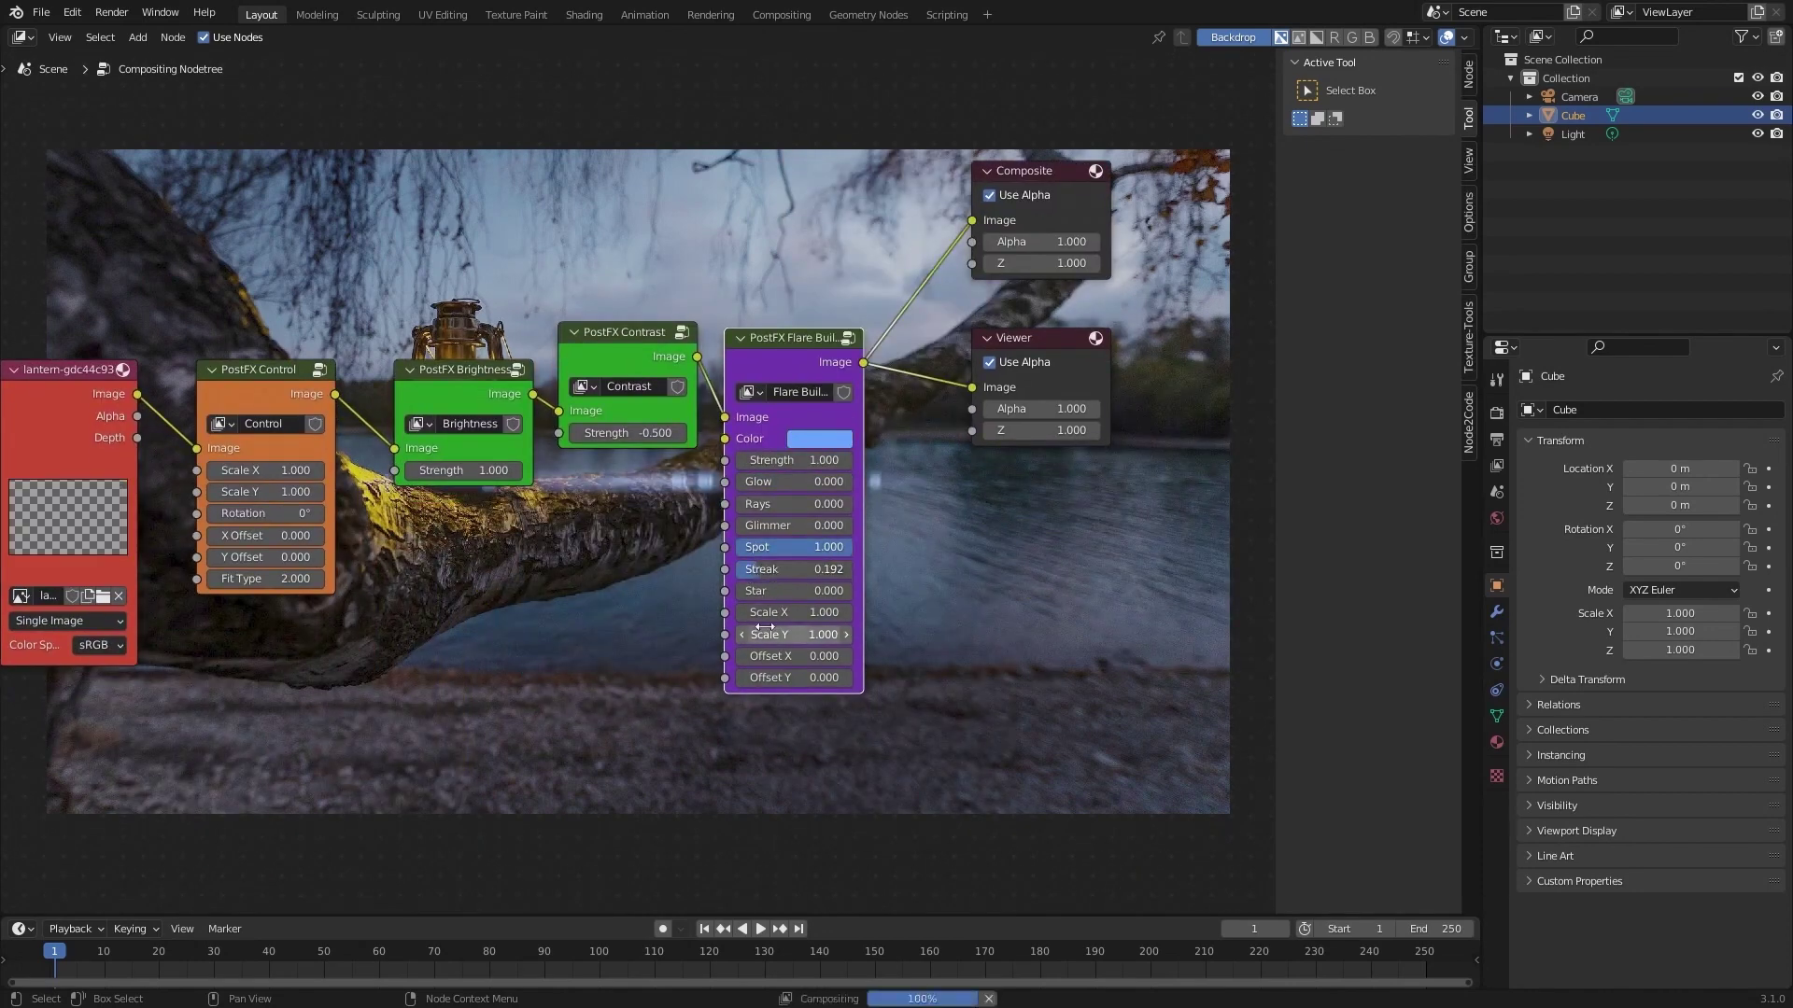
pyautogui.moveTo(764, 627); pyautogui.dragTo(894, 656, button='middle')
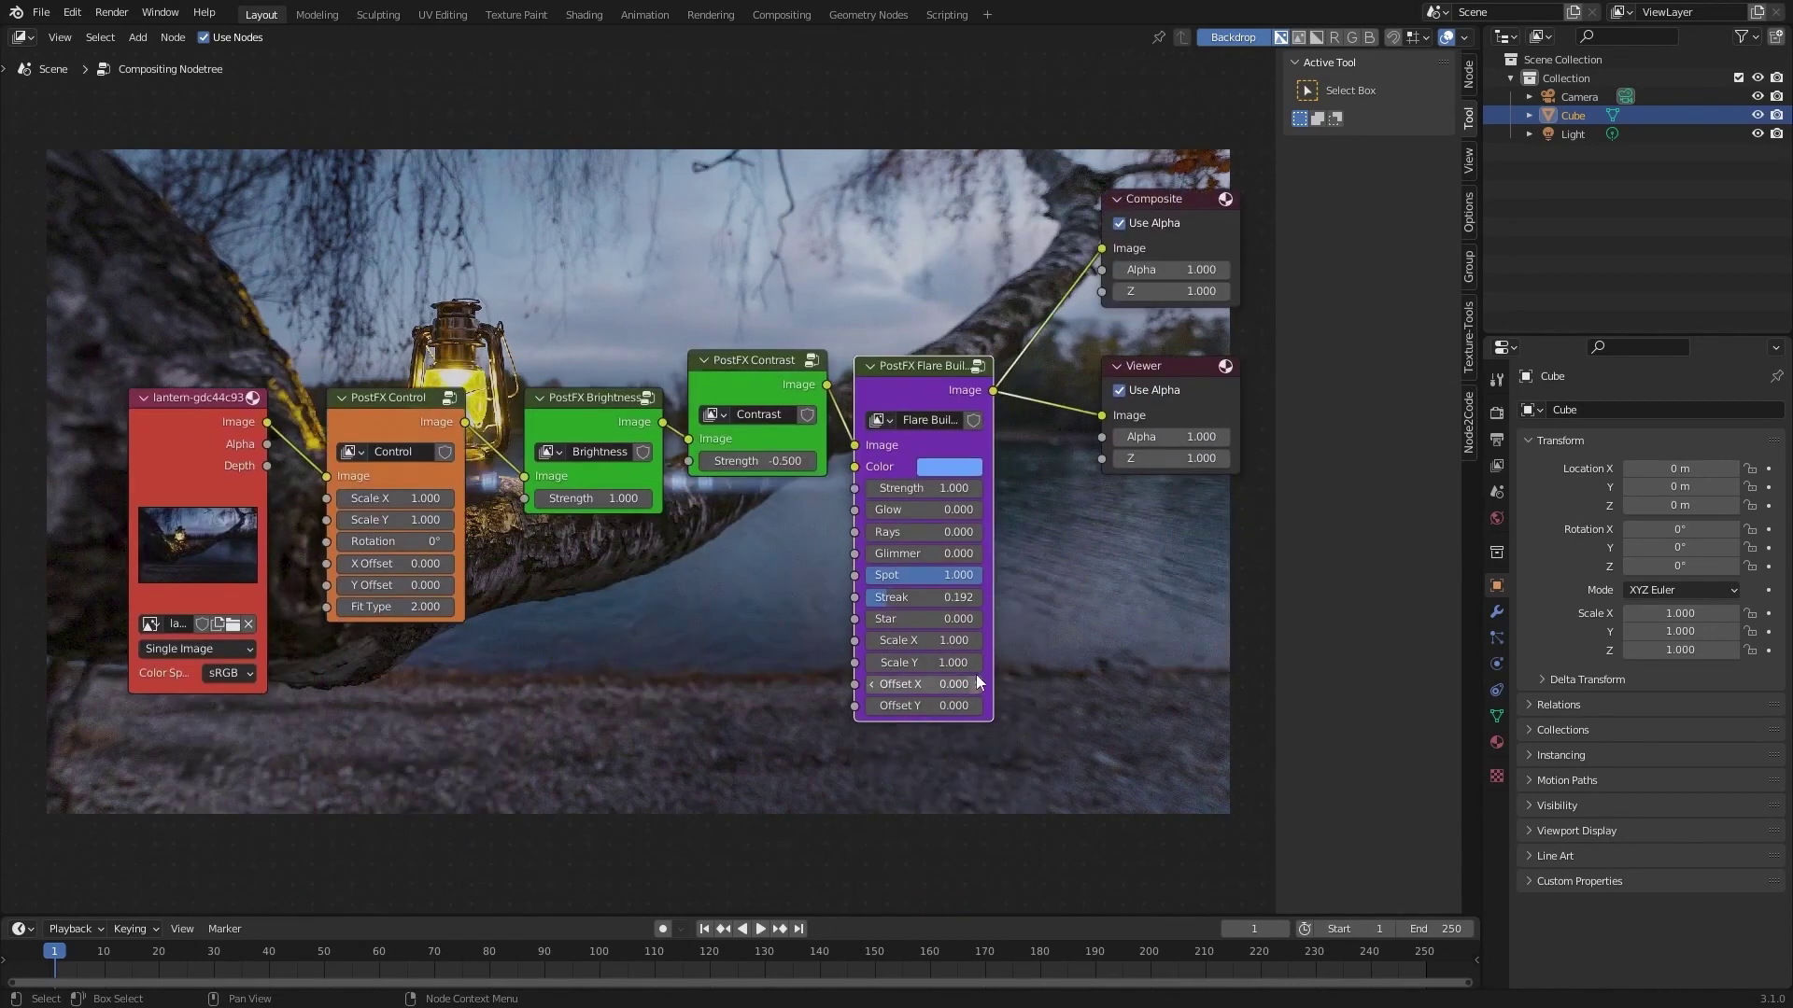
pyautogui.press('Return')
pyautogui.moveTo(739, 629); pyautogui.dragTo(732, 782, button='middle')
pyautogui.moveTo(896, 640); pyautogui.dragTo(934, 640)
pyautogui.click(941, 619)
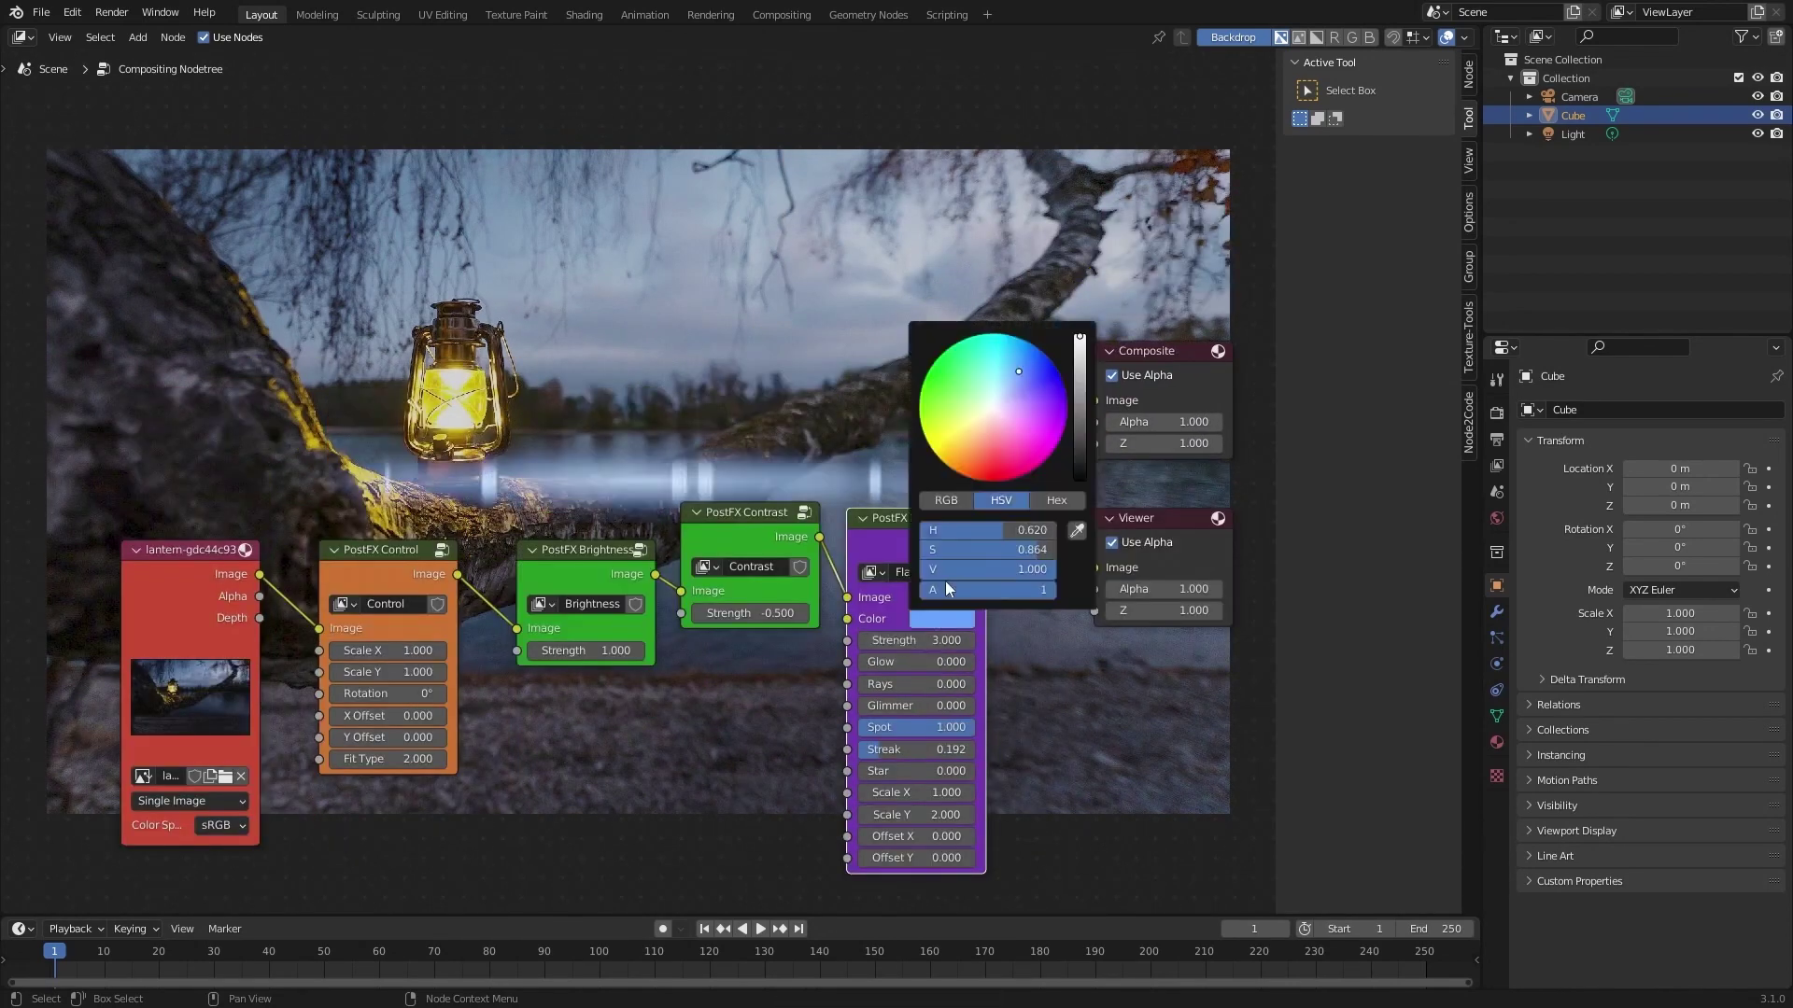
# Step: Add a second orange flare with Star 0.55, strength 3, Scale X 1.2, shifted left
pyautogui.hotkey('shift', 'a')
pyautogui.click(1111, 542)
pyautogui.click(1139, 619)
pyautogui.click(1167, 449)
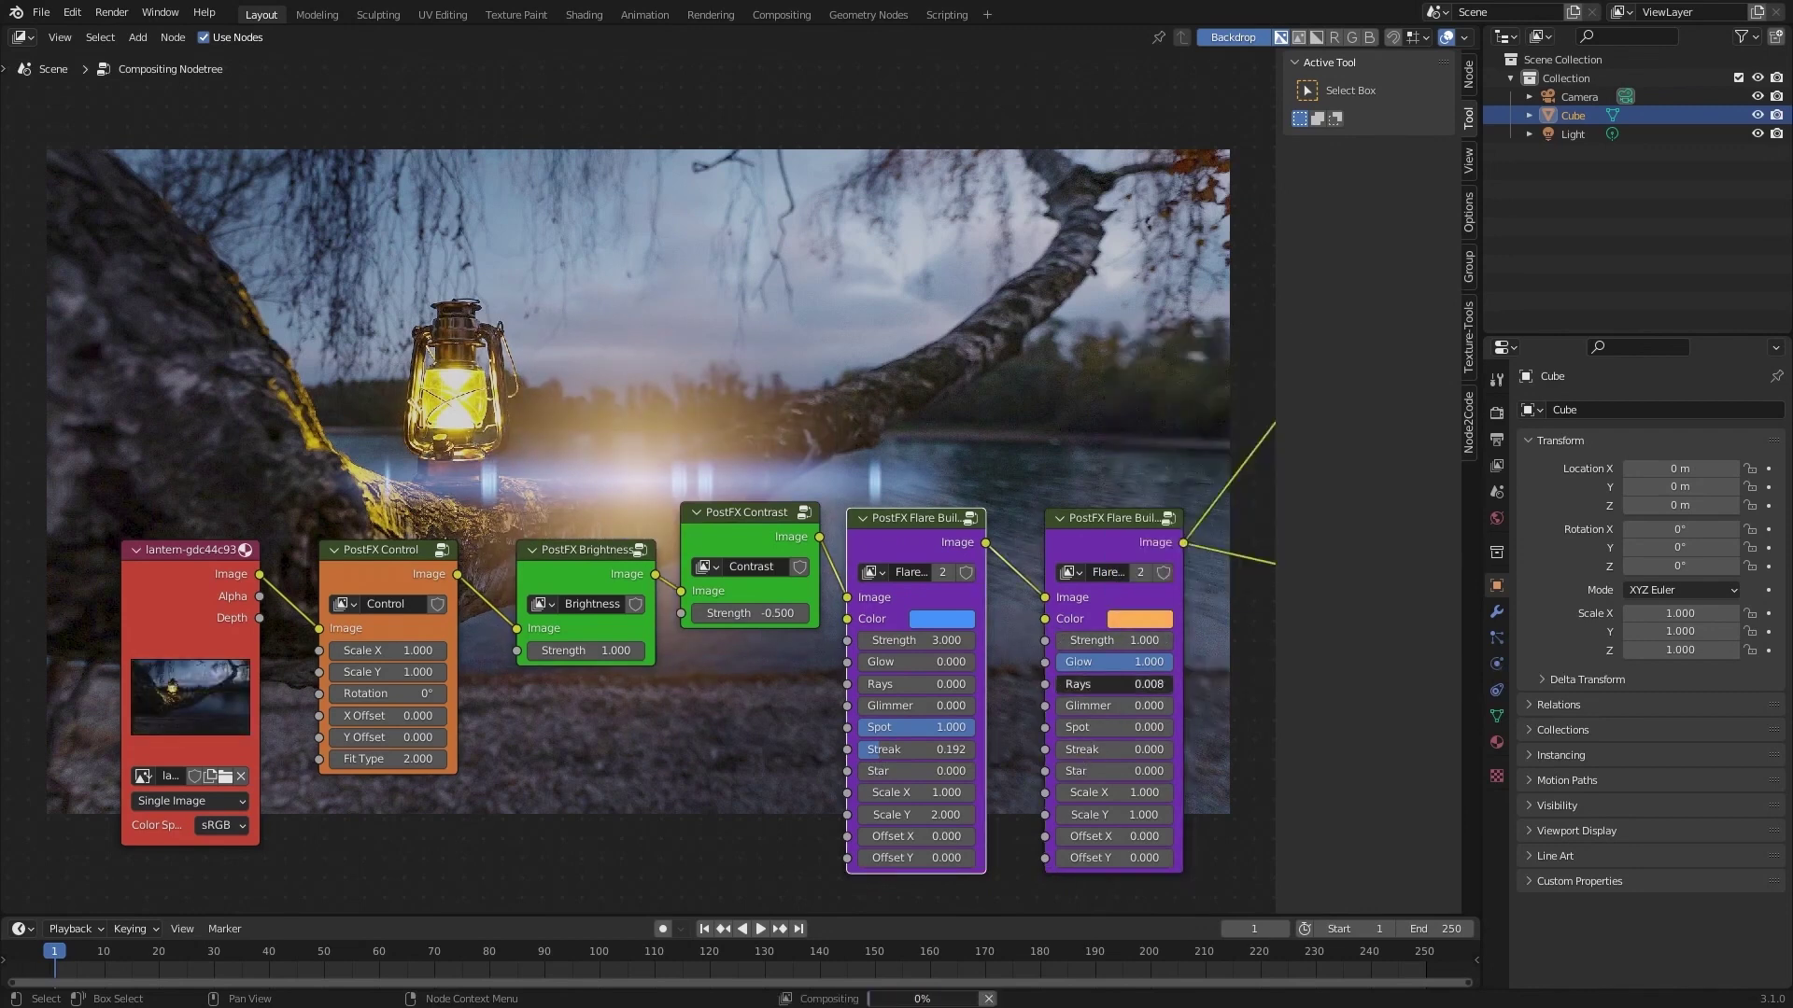
pyautogui.moveTo(1111, 662); pyautogui.dragTo(1072, 663)
pyautogui.moveTo(1074, 771); pyautogui.dragTo(1121, 771)
pyautogui.moveTo(1101, 641); pyautogui.dragTo(1153, 640)
pyautogui.moveTo(1121, 792); pyautogui.dragTo(1017, 859)
pyautogui.click(1119, 833)
pyautogui.press('BackSpace')
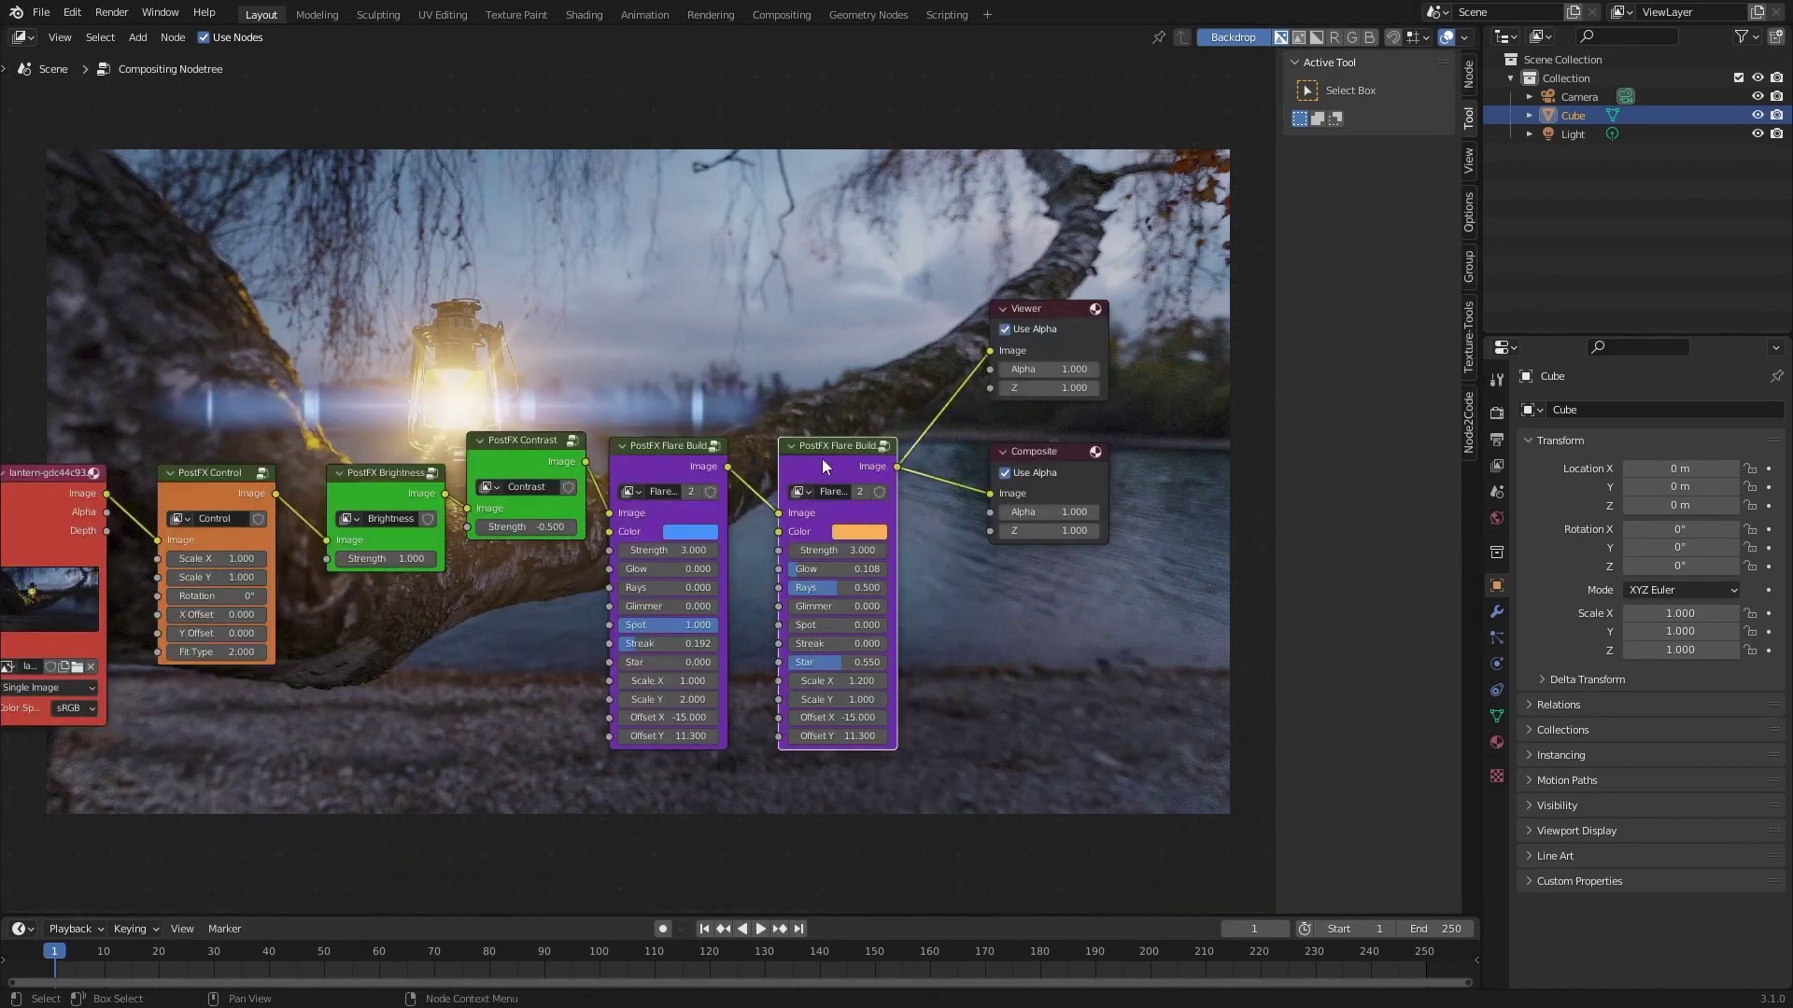
pyautogui.keyDown('shift'); pyautogui.scroll(4, 1005, 736); pyautogui.keyUp('shift')
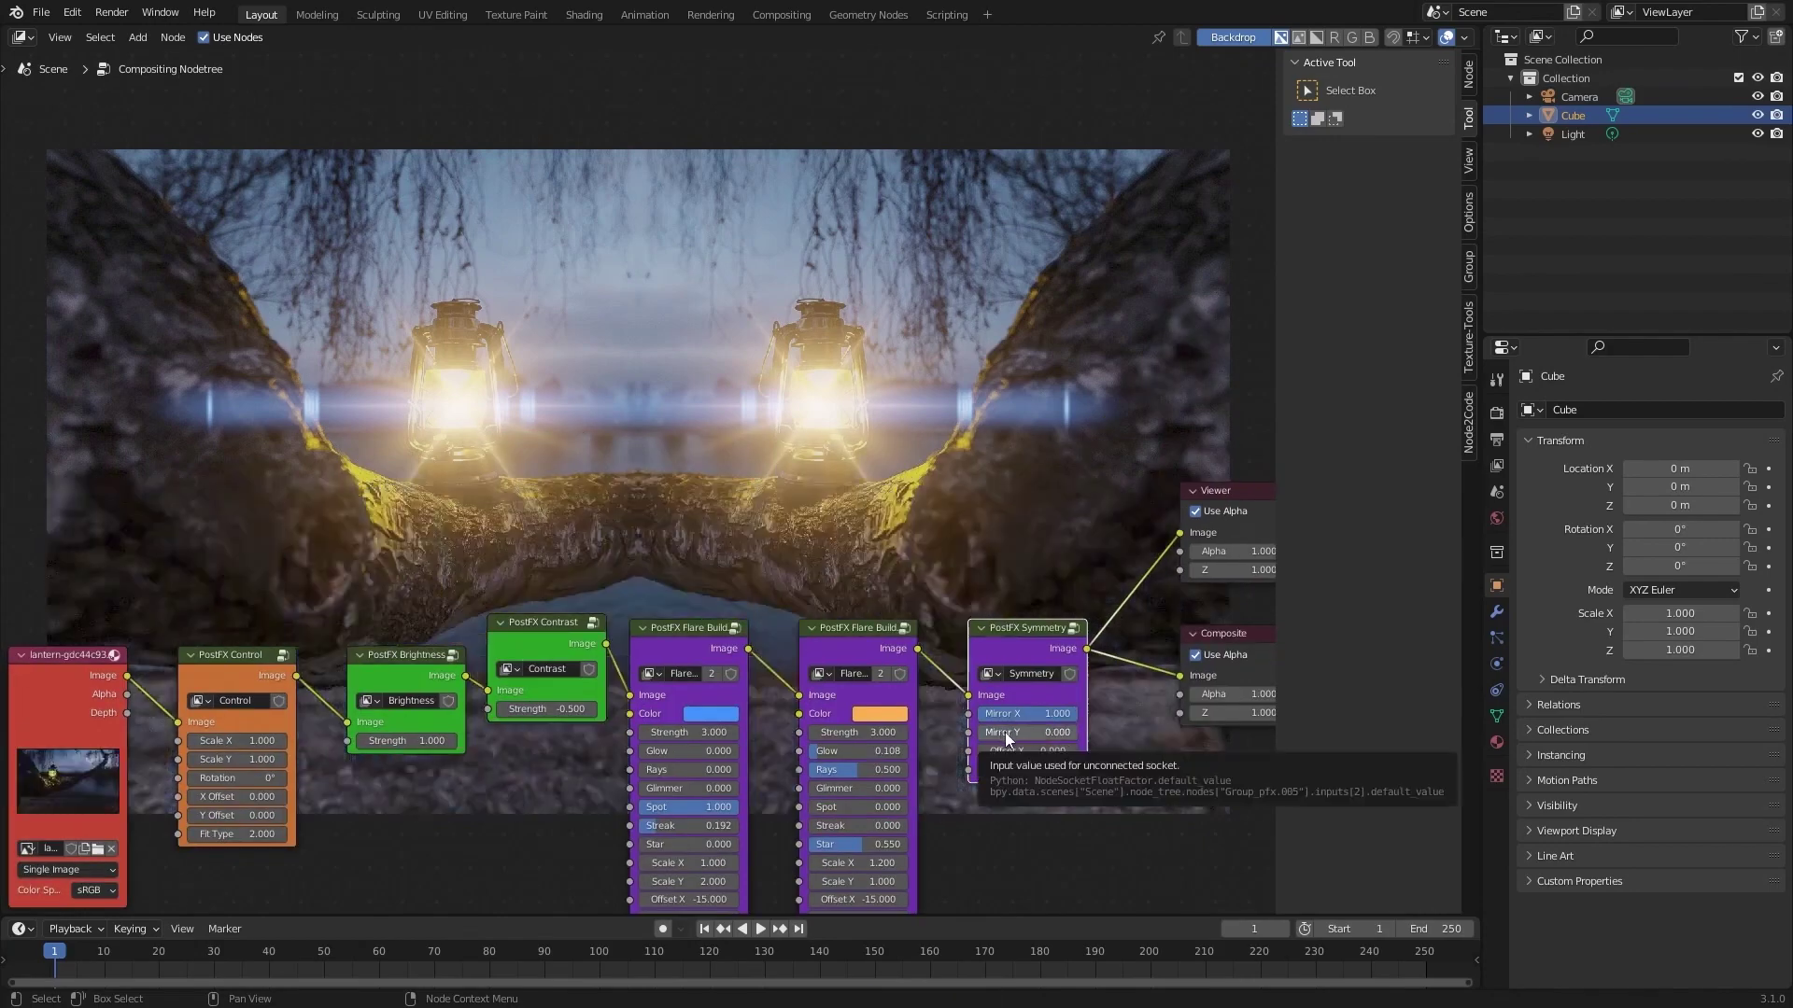
pyautogui.keyDown('shift'); pyautogui.scroll(5, 1005, 732); pyautogui.keyUp('shift')
pyautogui.keyDown('ctrl'); pyautogui.hscroll(-2, 1004, 732); pyautogui.keyUp('ctrl')
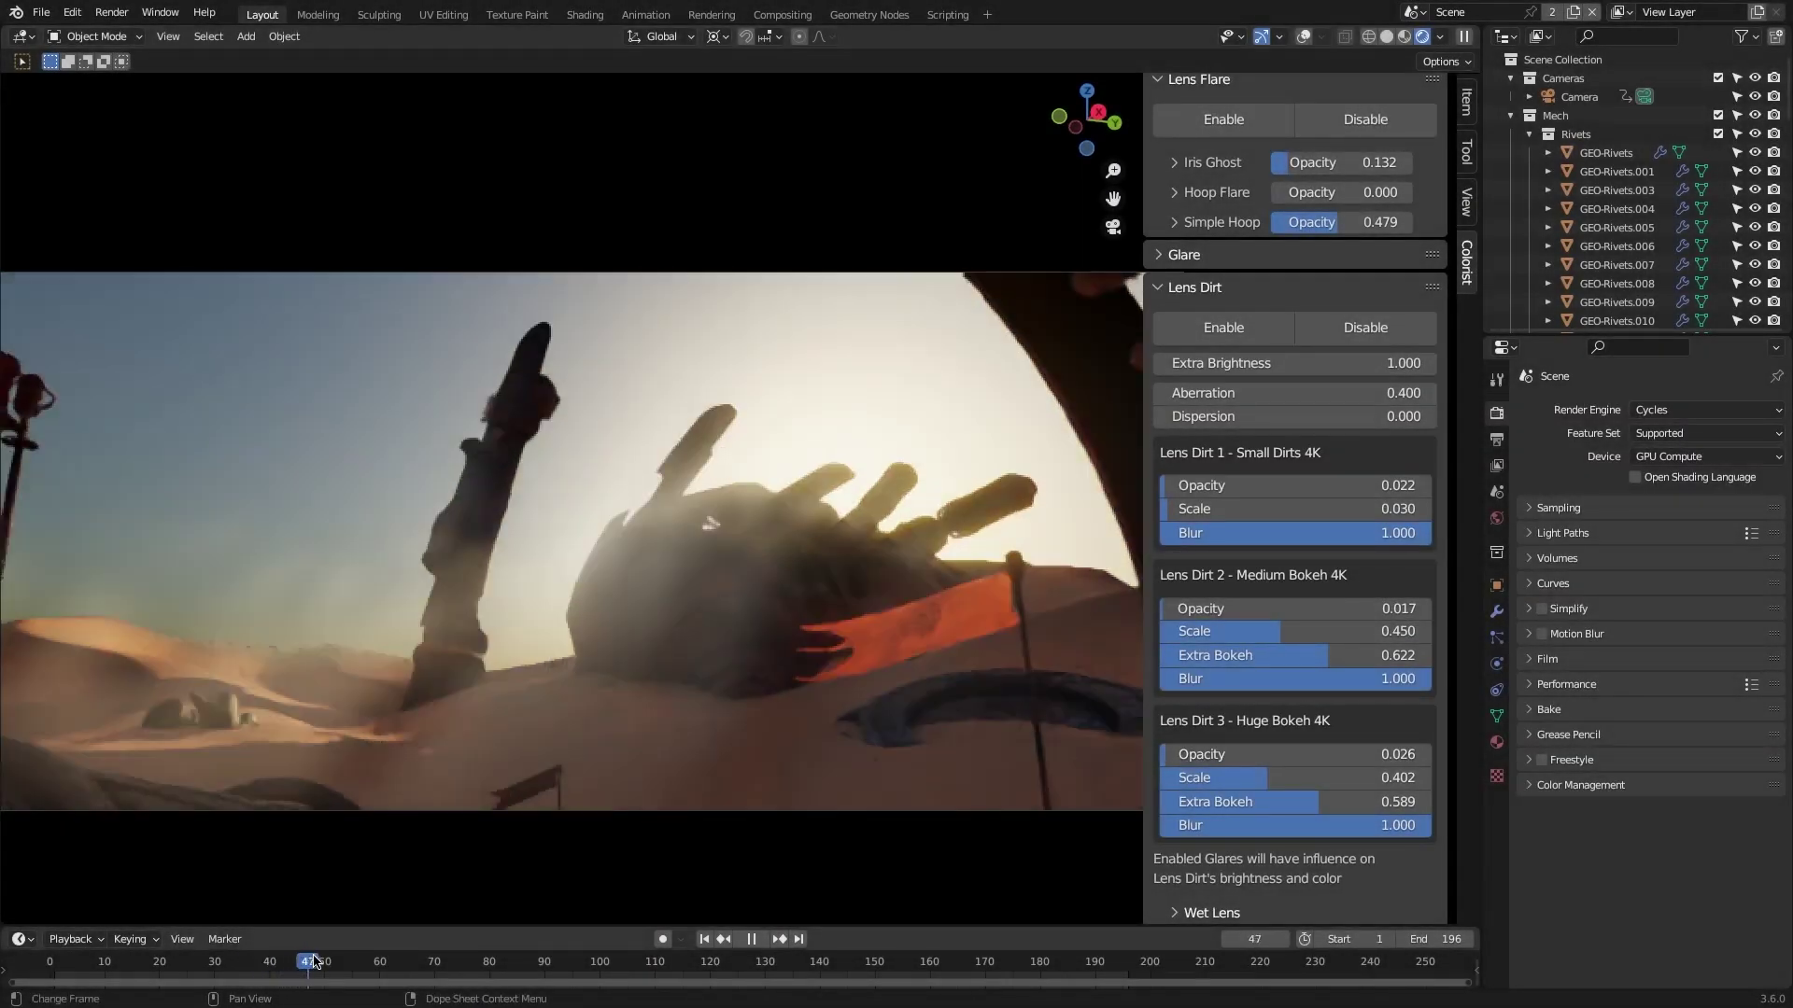
# Step: Try black-and-white, Compo_011 and purple Compo_013 colour presets on the building render
pyautogui.moveTo(314, 961)
pyautogui.mouseDown()
pyautogui.moveTo(500, 961)
pyautogui.moveTo(316, 954)
pyautogui.mouseUp()
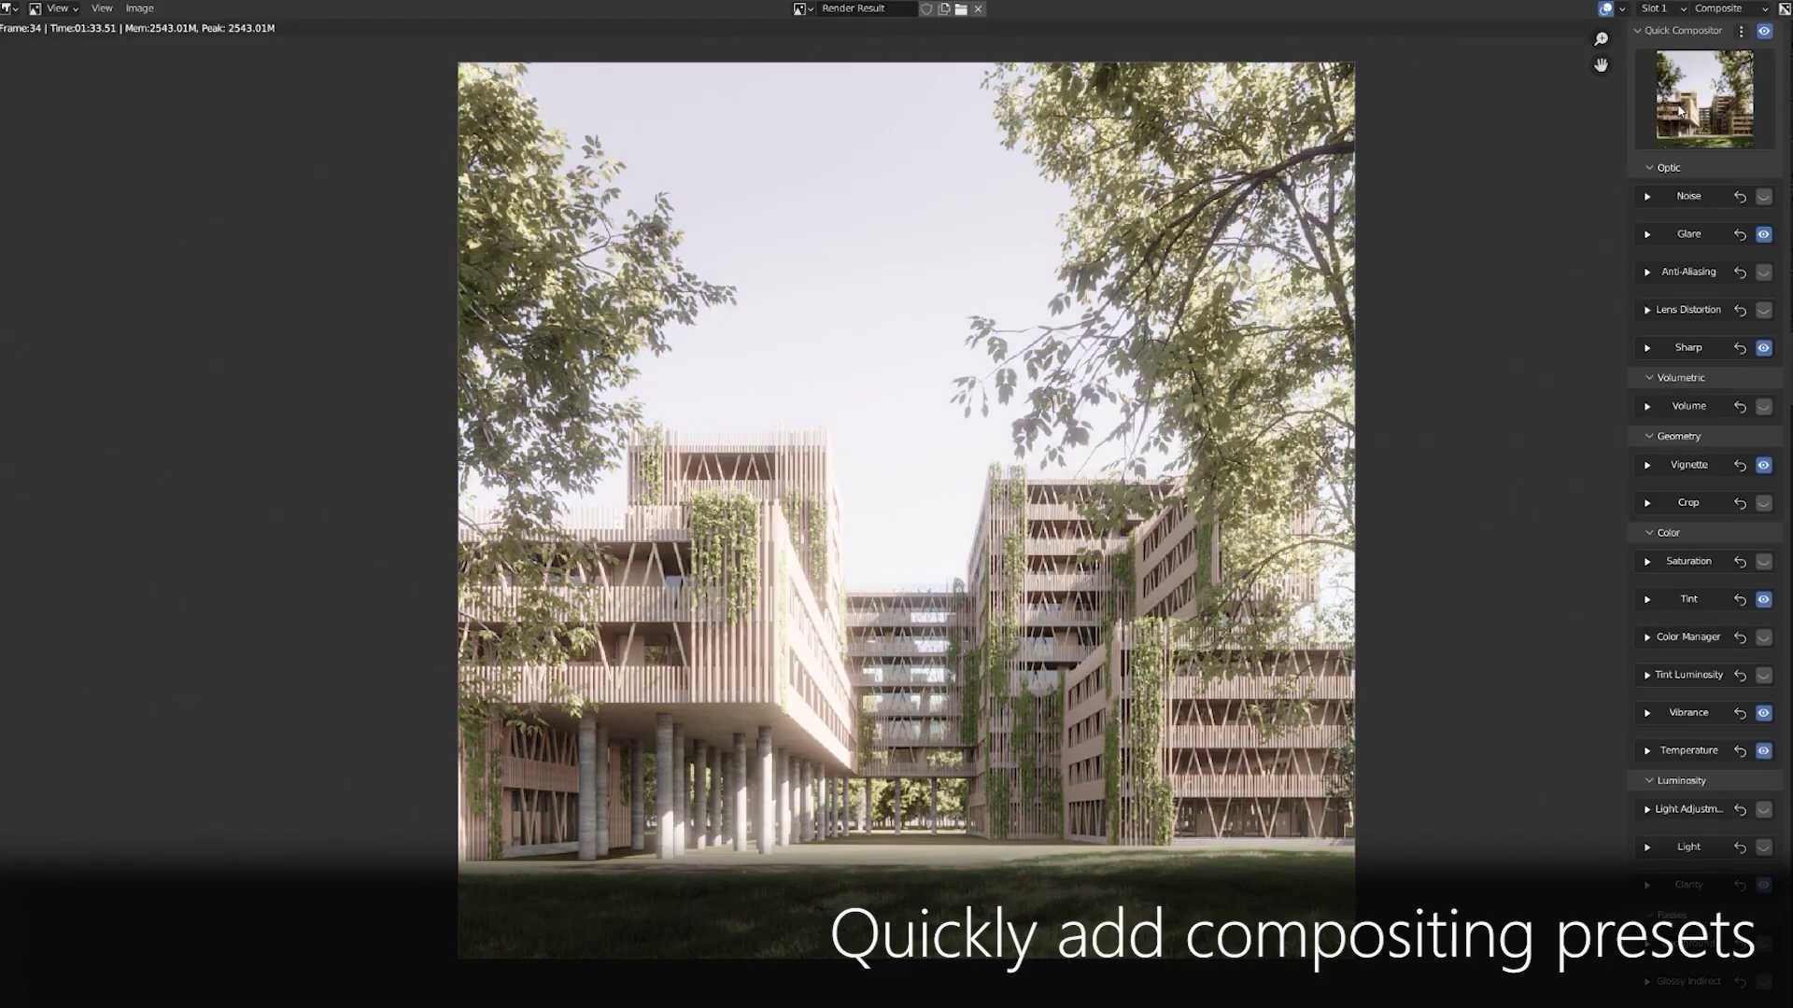
pyautogui.click(1704, 98)
pyautogui.click(1559, 204)
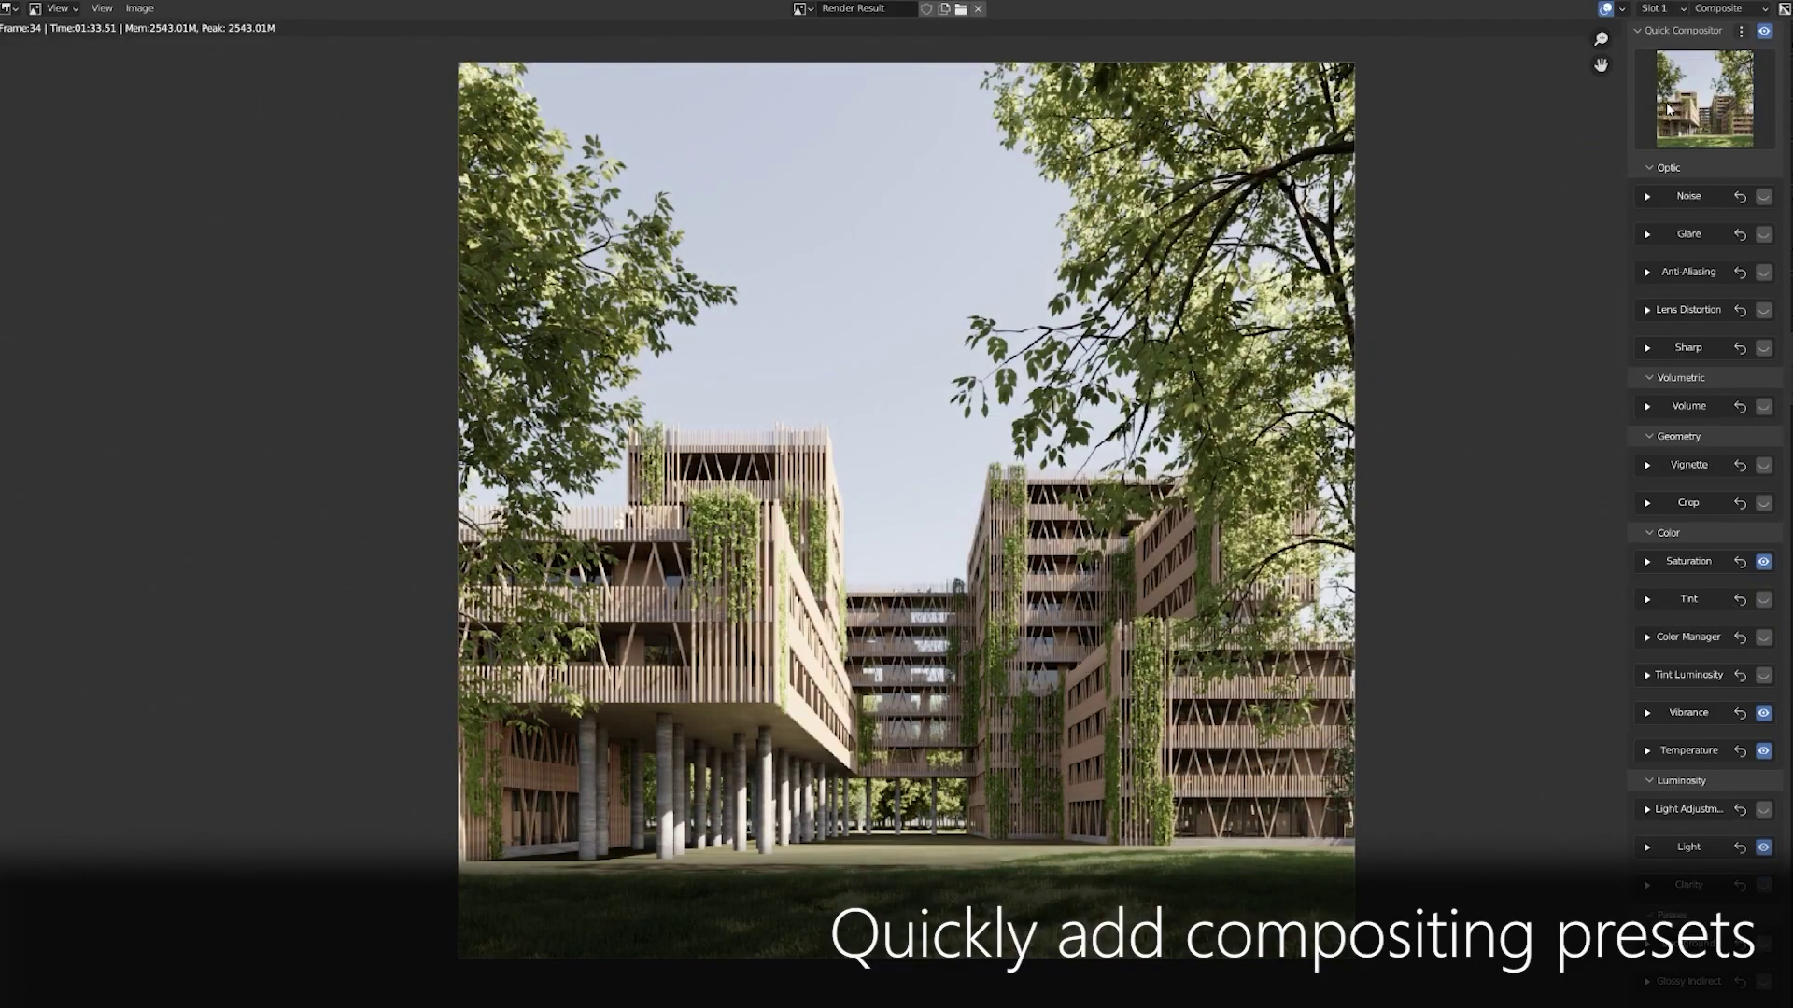
pyautogui.click(1704, 98)
pyautogui.click(1403, 316)
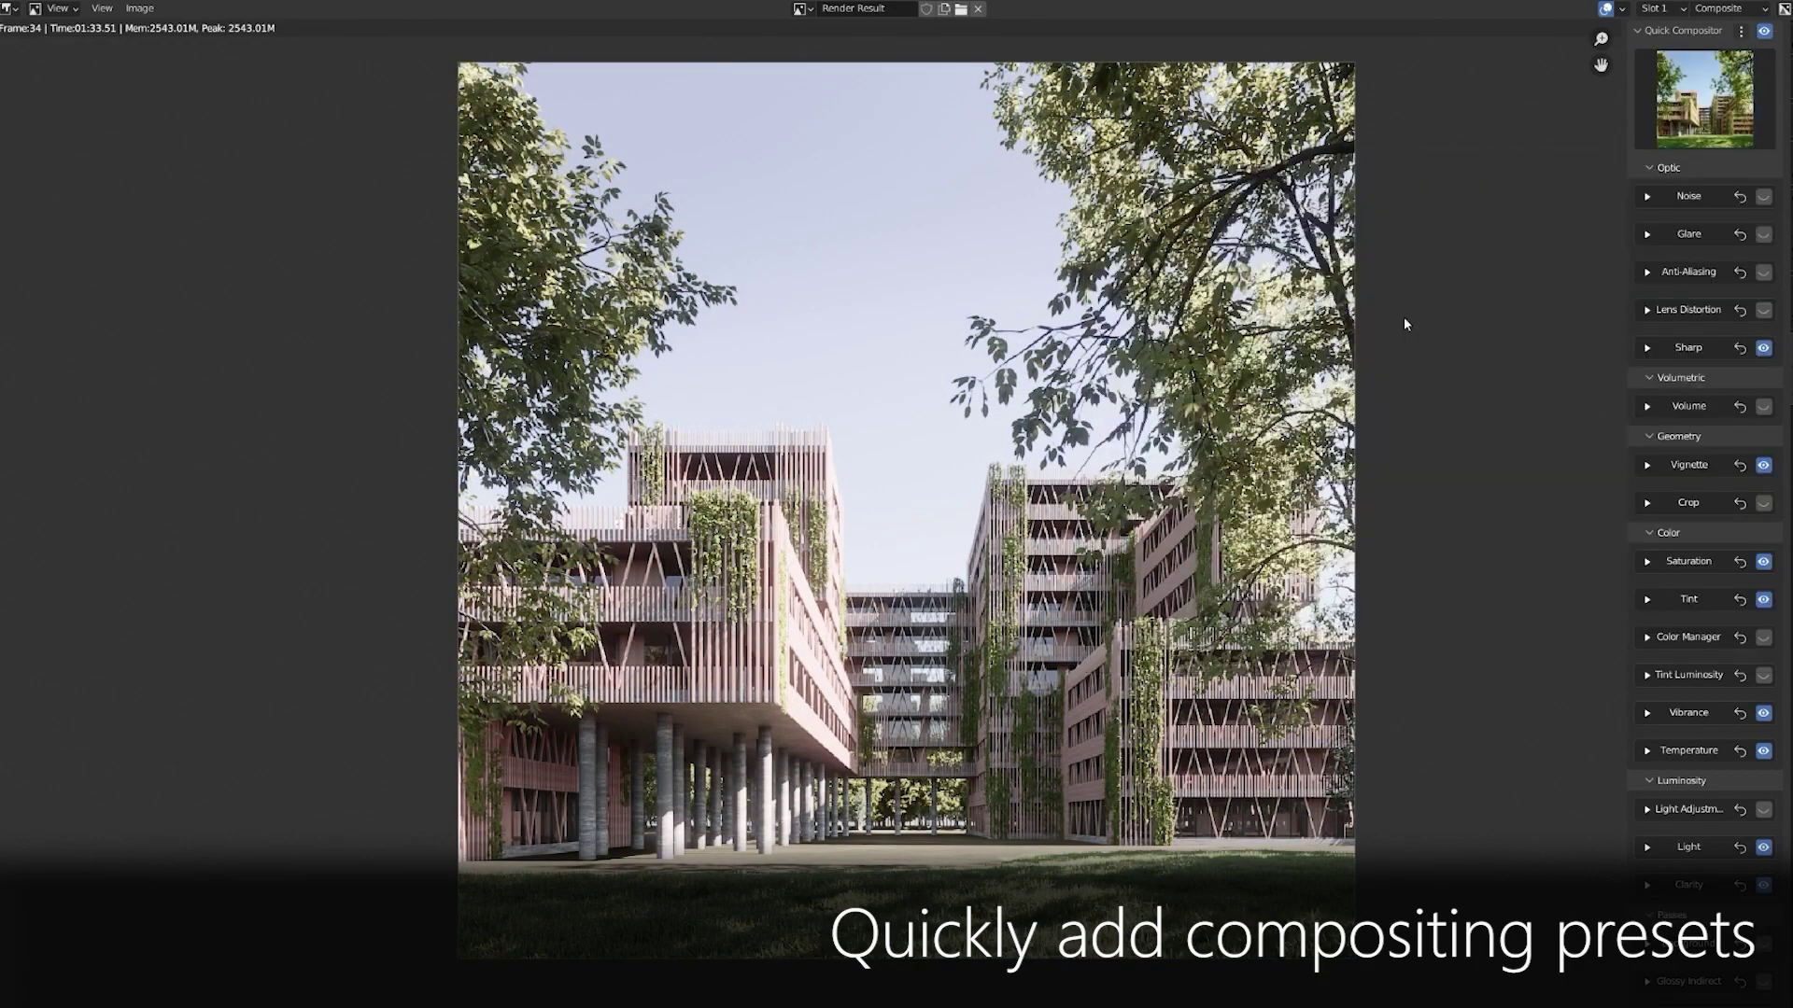
pyautogui.click(1547, 286)
pyautogui.click(1703, 98)
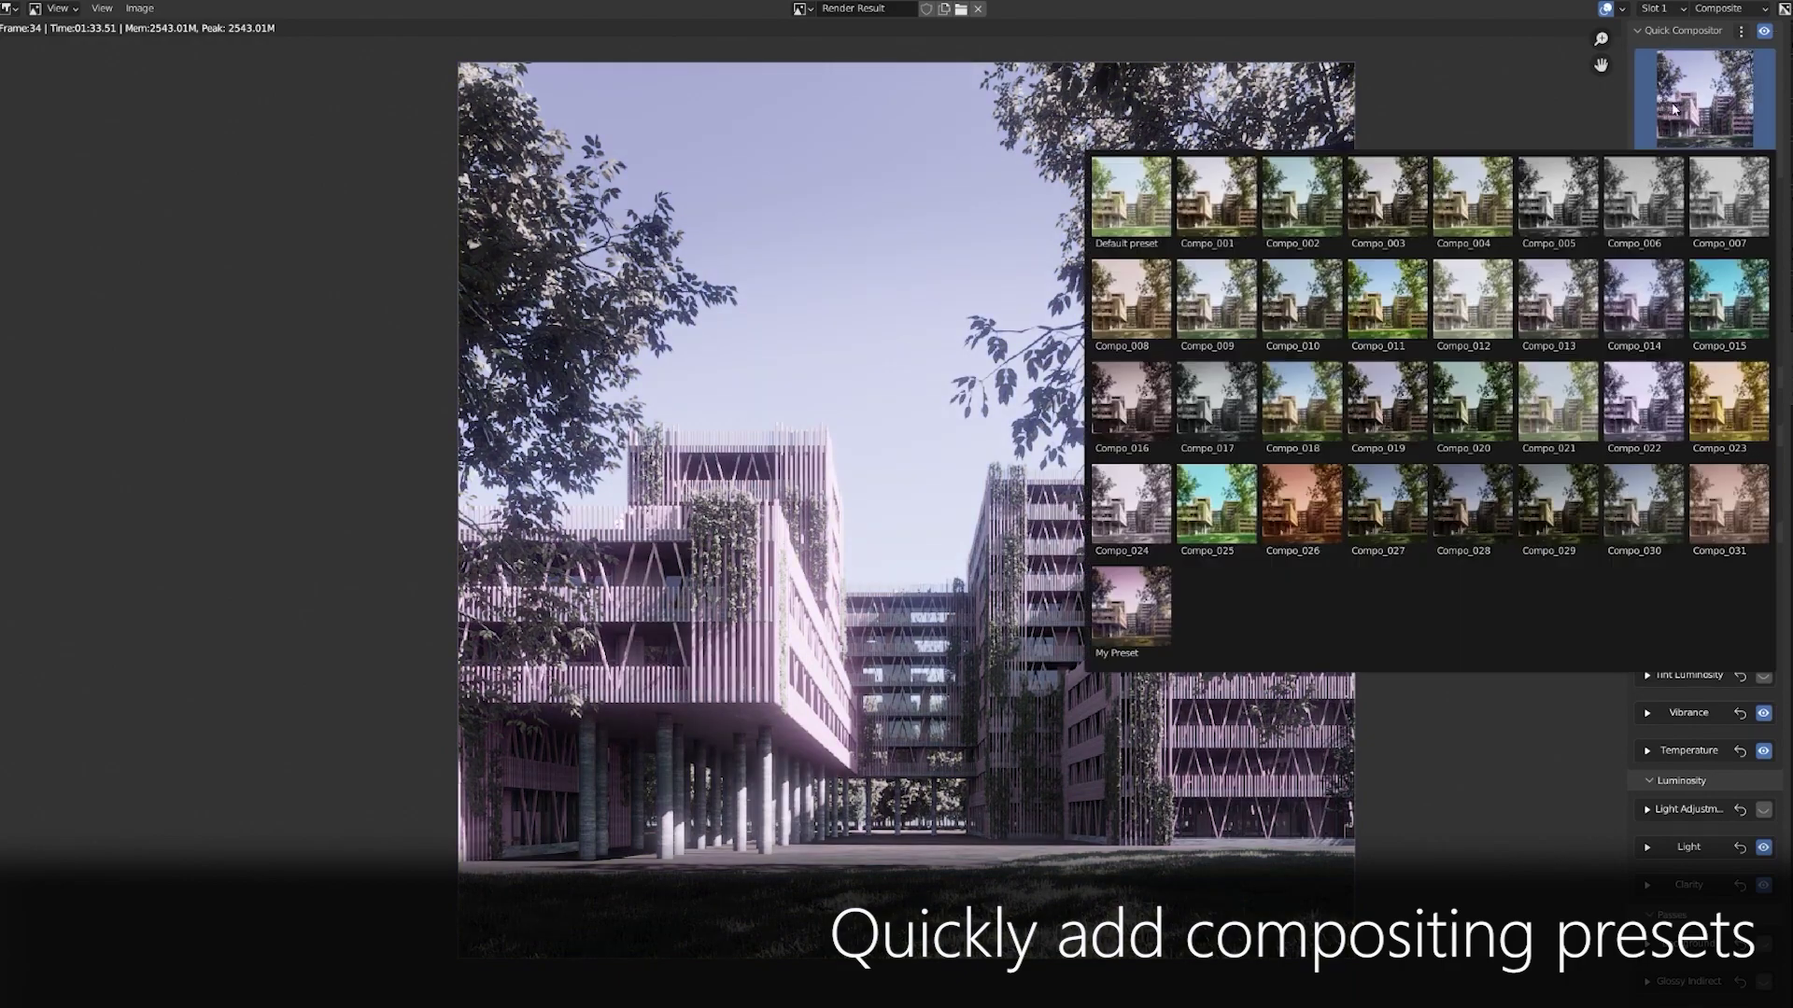
pyautogui.click(1489, 338)
# Step: Save the current colour grade as a custom preset named Test
pyautogui.click(1704, 98)
pyautogui.click(1489, 338)
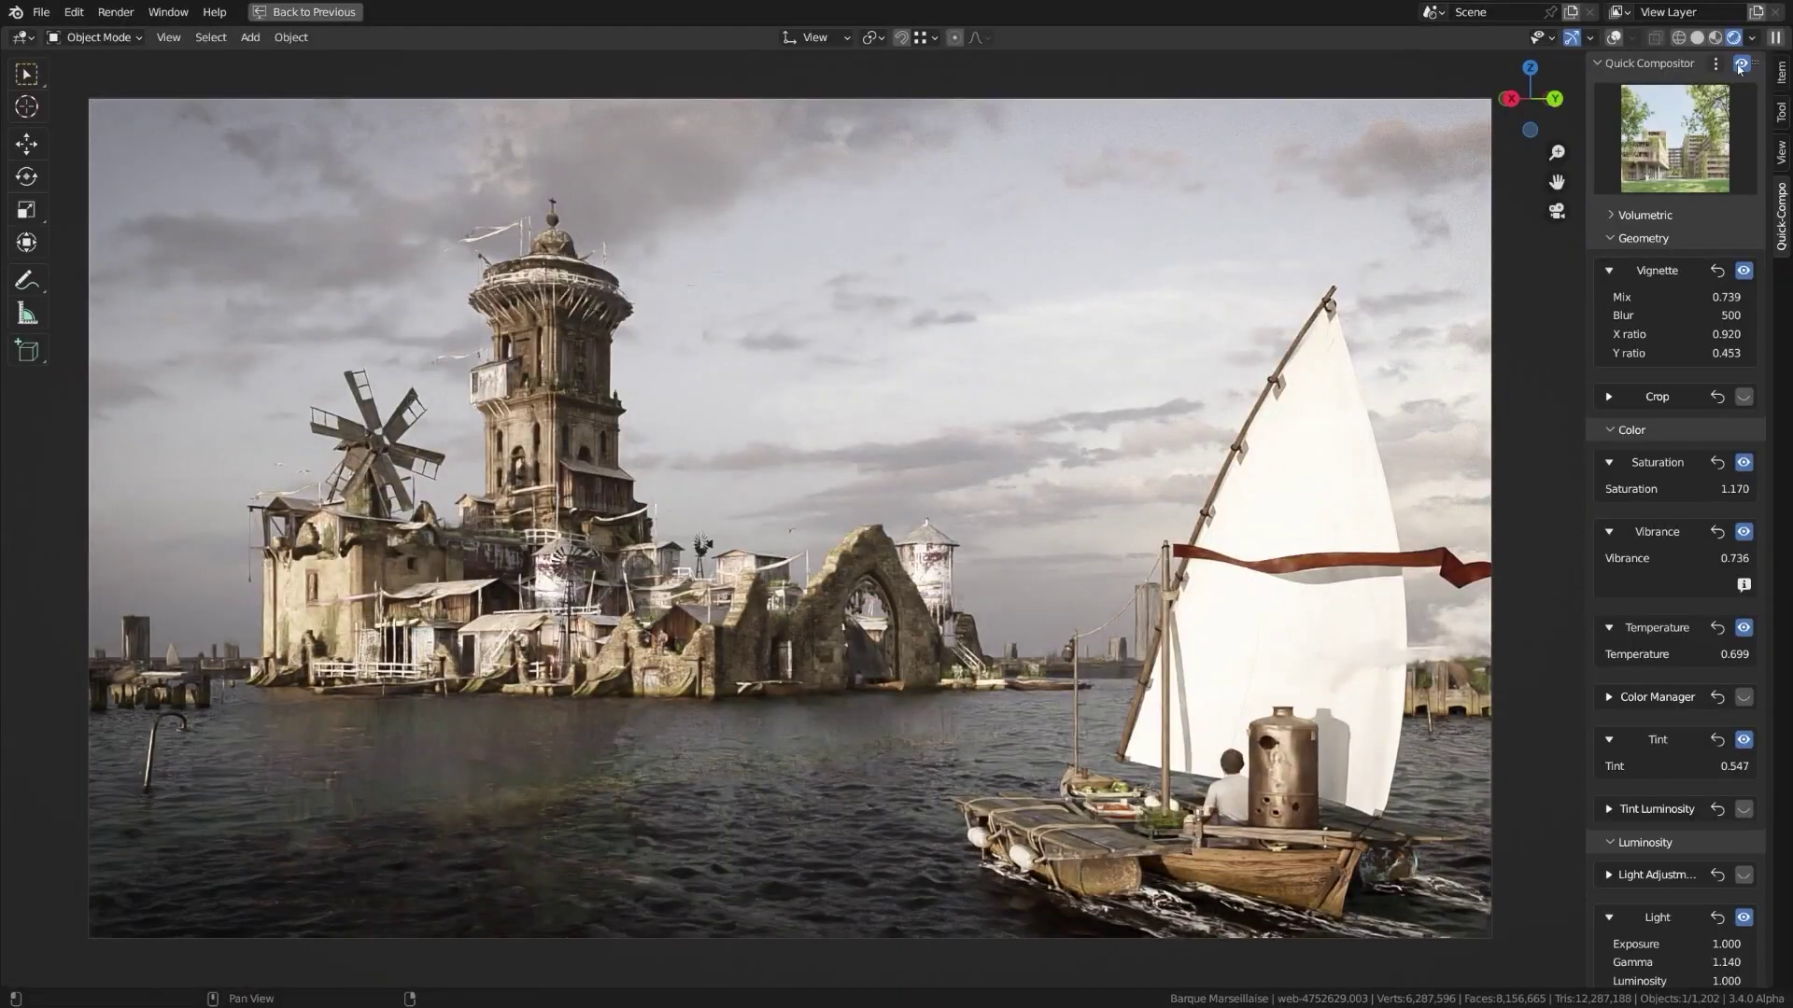
pyautogui.write('Test')
pyautogui.press('Return')
# Step: Apply a blue-sky colour preset to the island render
pyautogui.click(1676, 138)
pyautogui.click(1489, 352)
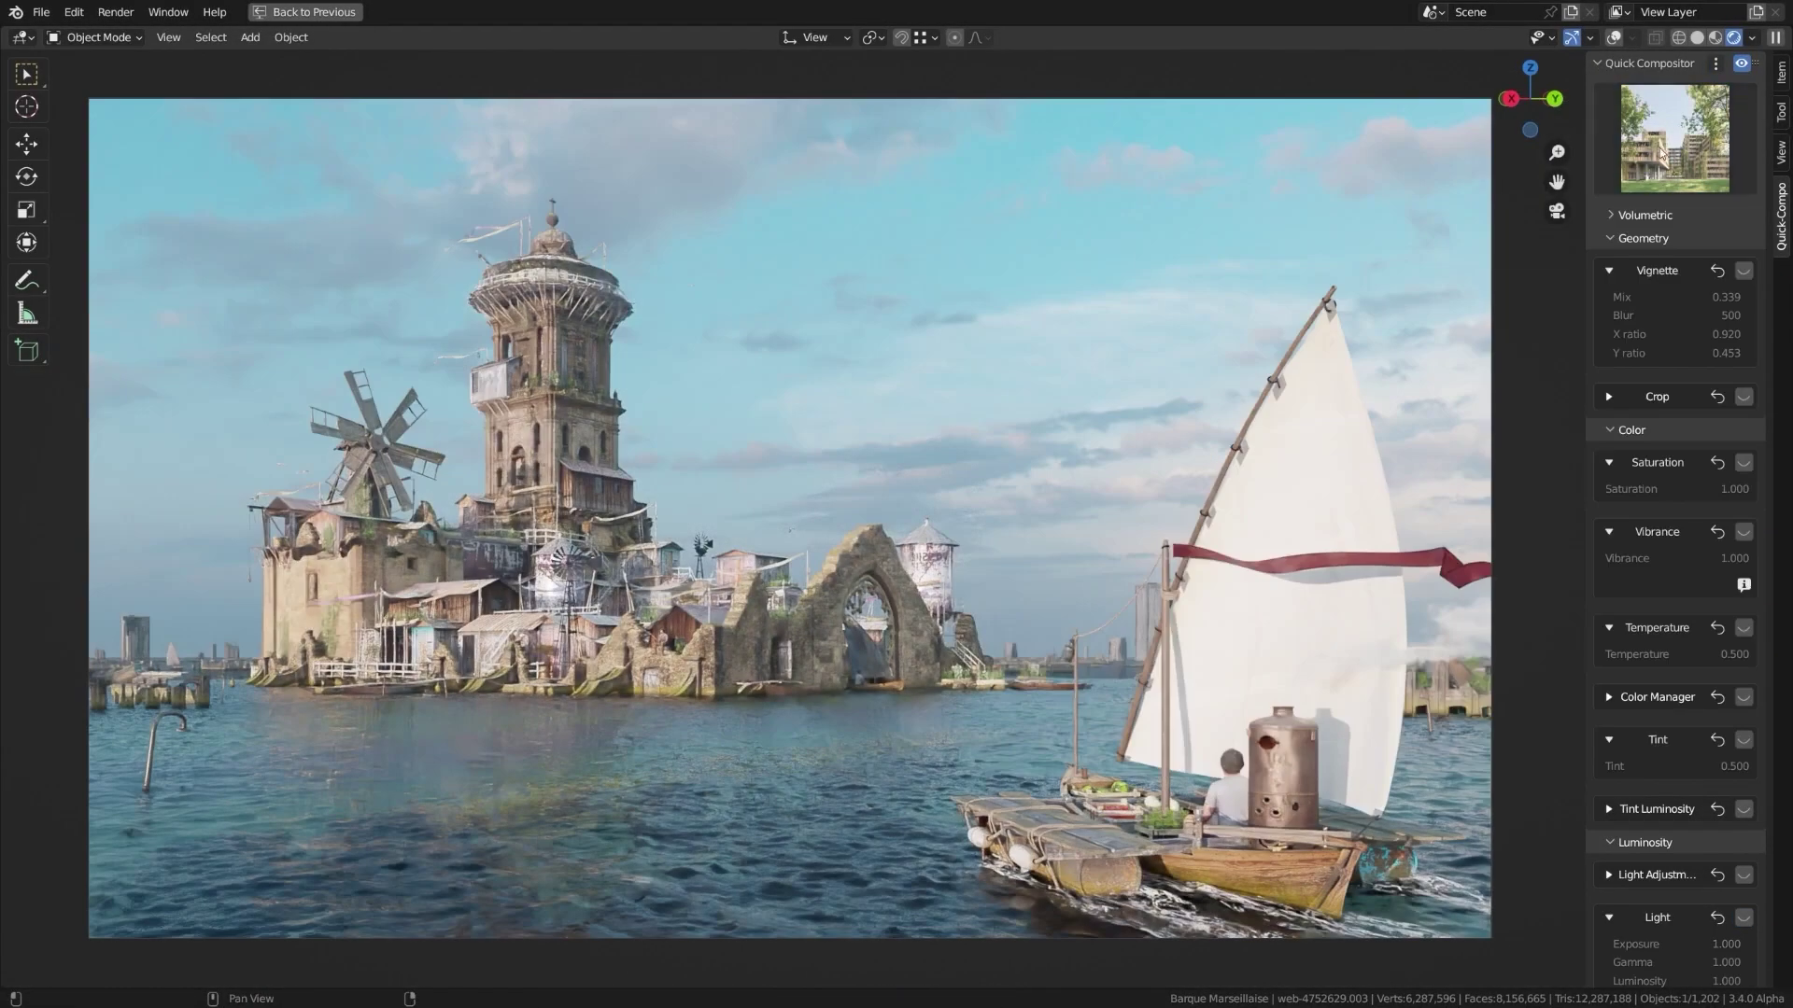
pyautogui.click(1691, 151)
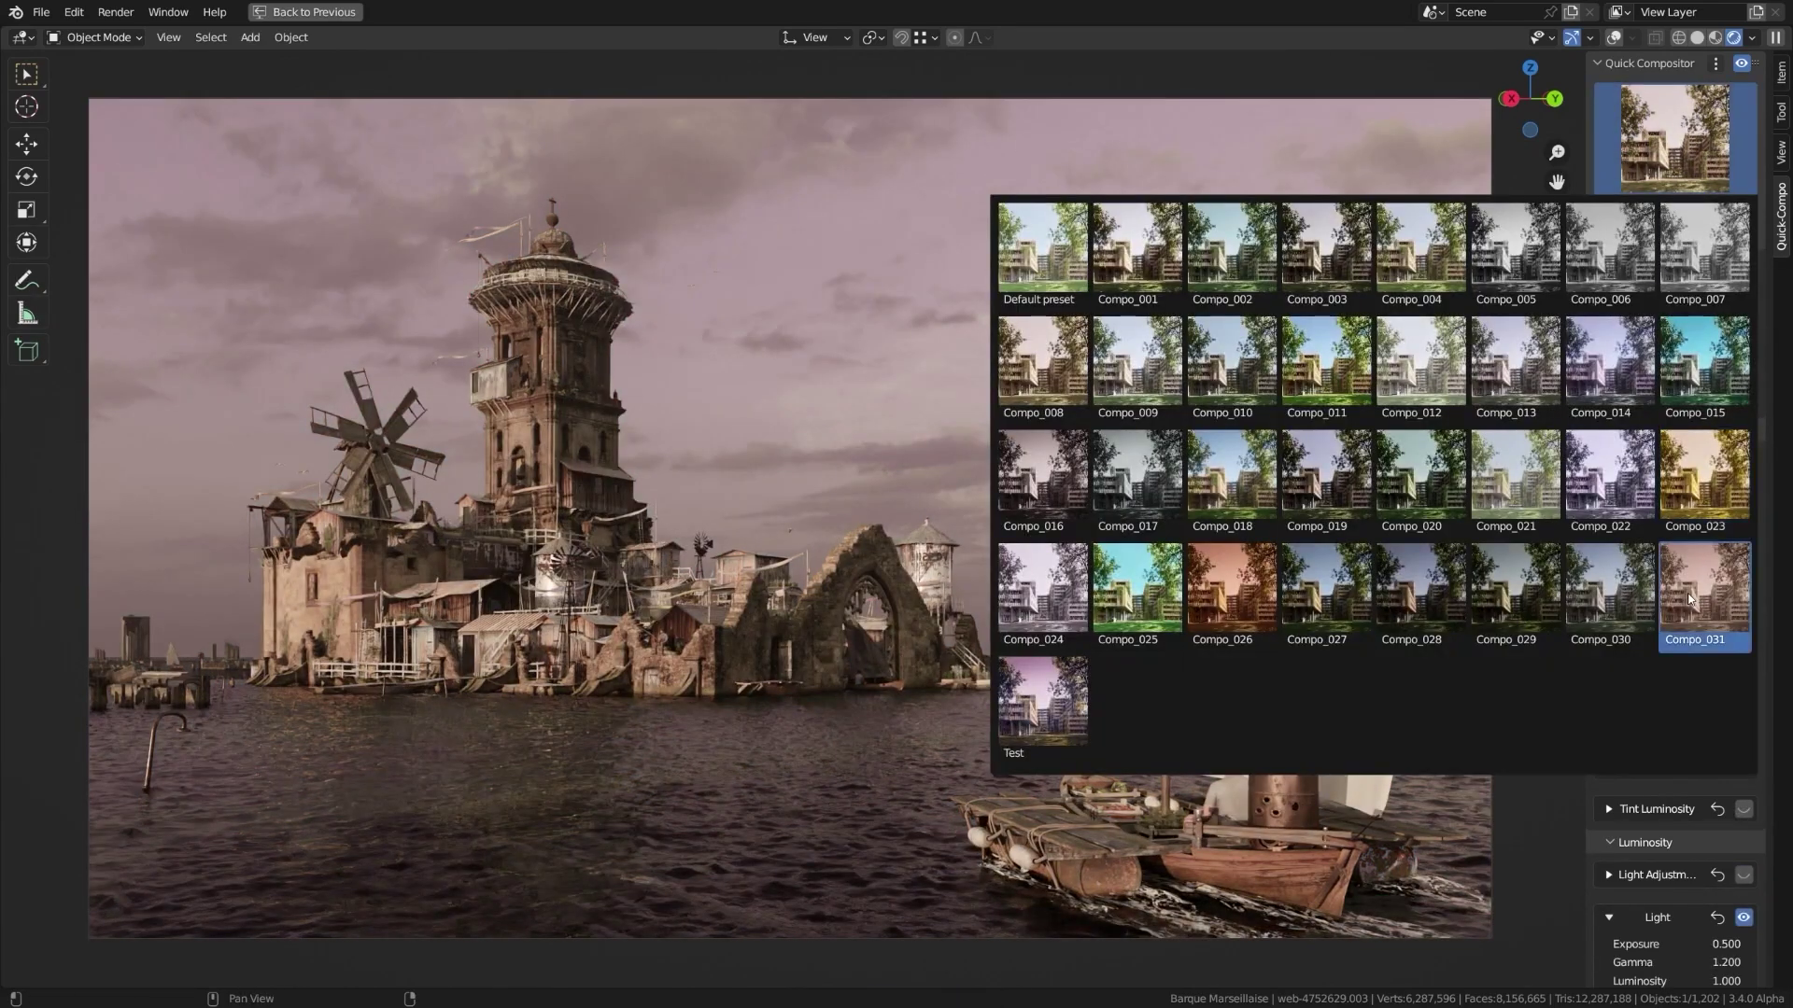